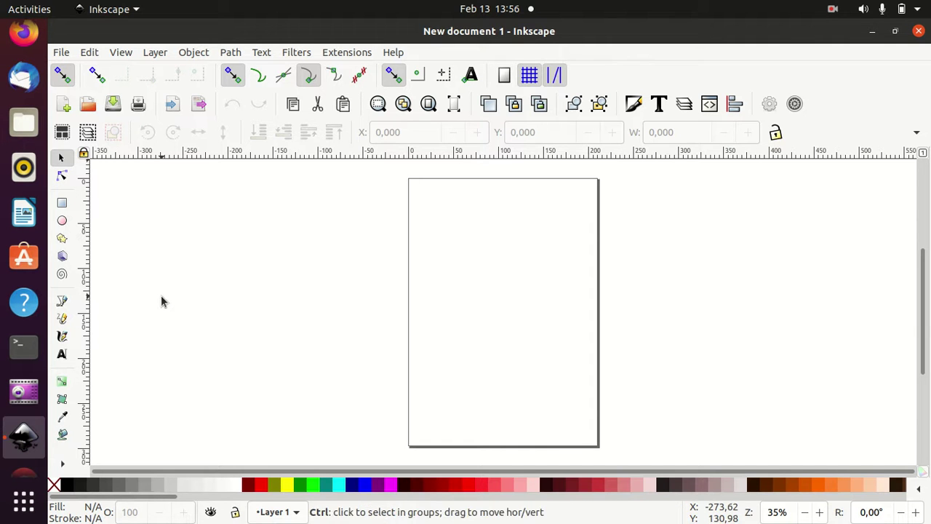
Turn off Show page border in Document Properties so the canvas is borderless.
{"action": "key", "text": "shift+ctrl+d"}
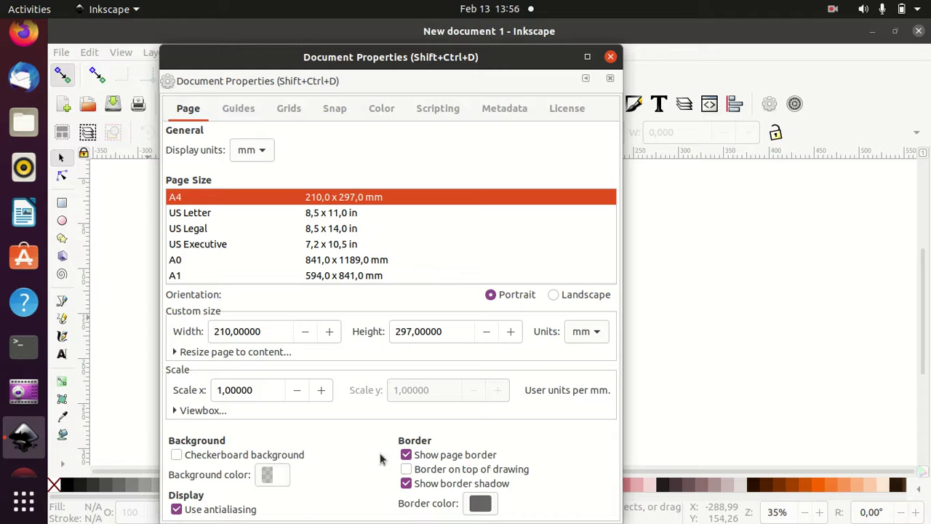
{"action": "left_click", "coordinate": [406, 456]}
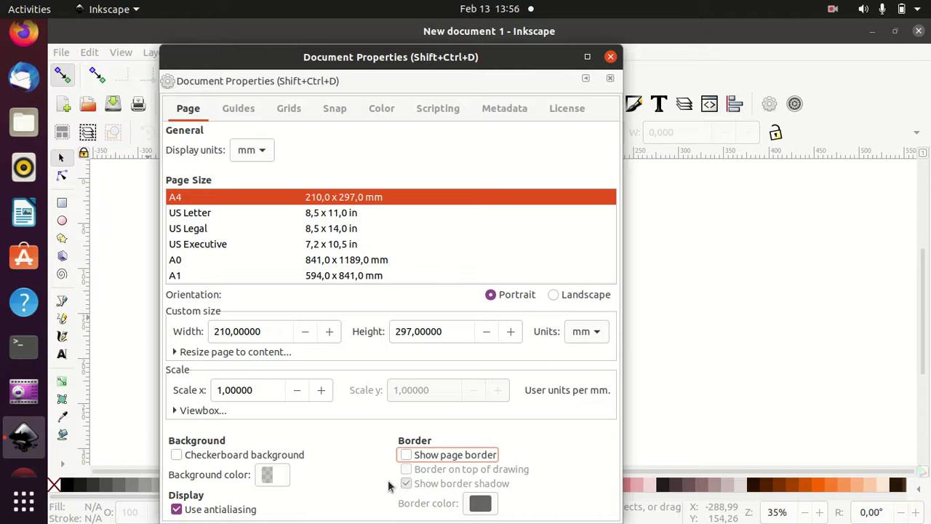
{"action": "left_click", "coordinate": [611, 57]}
Draw a square-cornered rectangle sized W 1280 × H 720 mm, then zoom out.
{"action": "left_click", "coordinate": [62, 203]}
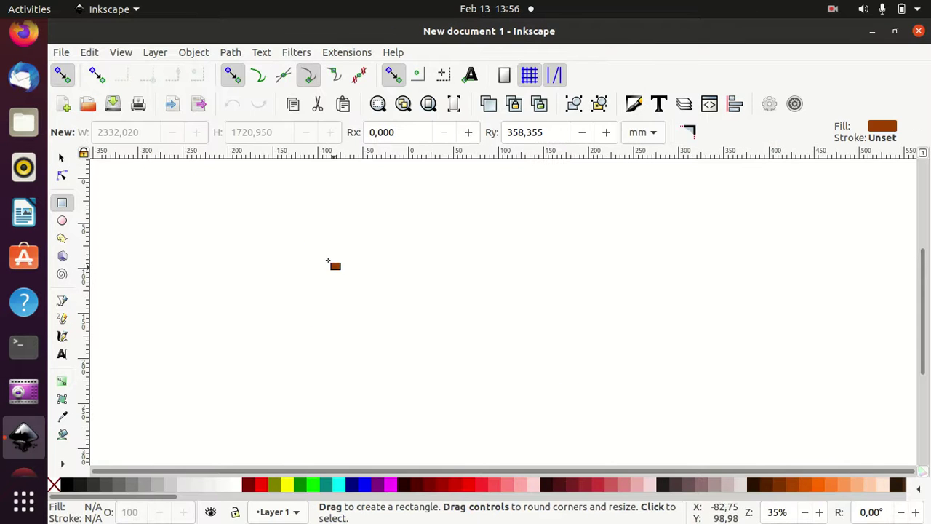
{"action": "left_click_drag", "start_coordinate": [305, 253], "coordinate": [739, 402]}
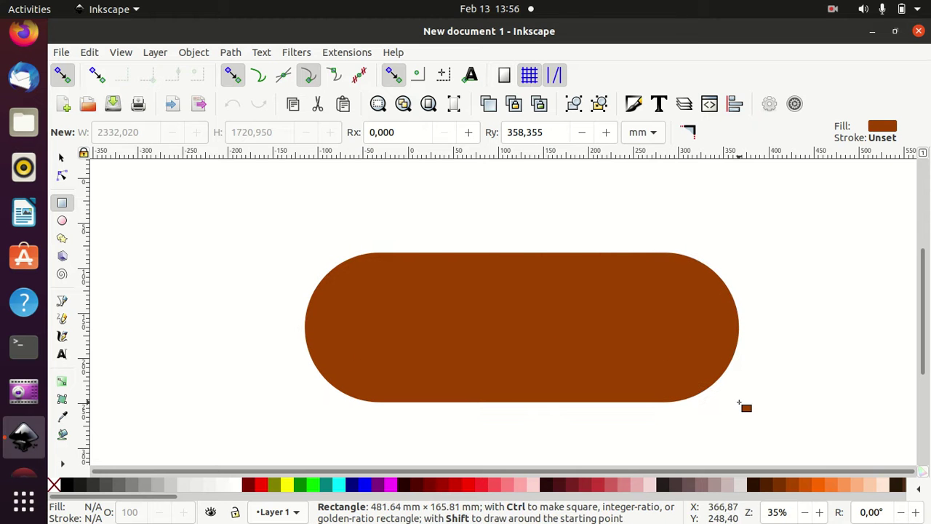
{"action": "left_click", "coordinate": [739, 328], "text": "ctrl"}
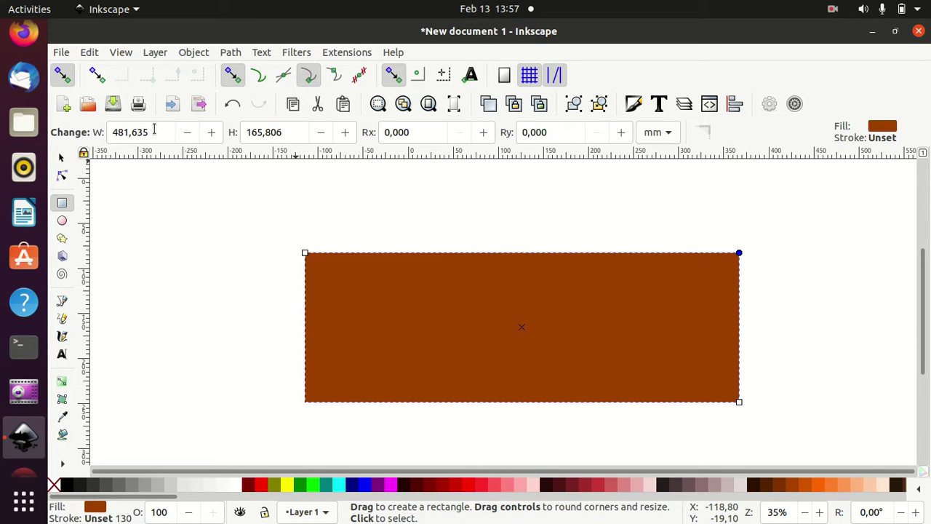
{"action": "left_click_drag", "start_coordinate": [154, 132], "coordinate": [93, 130]}
{"action": "type", "text": "1280"}
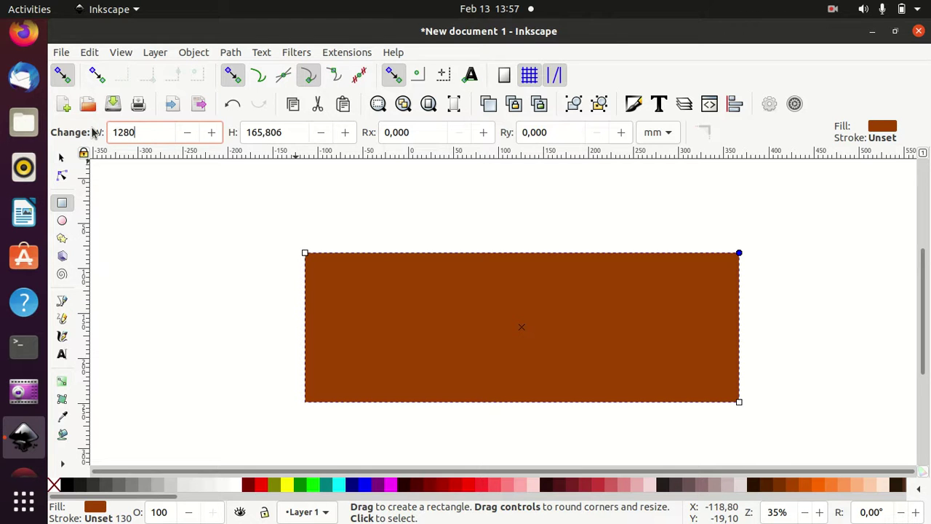
{"action": "key", "text": "Tab"}
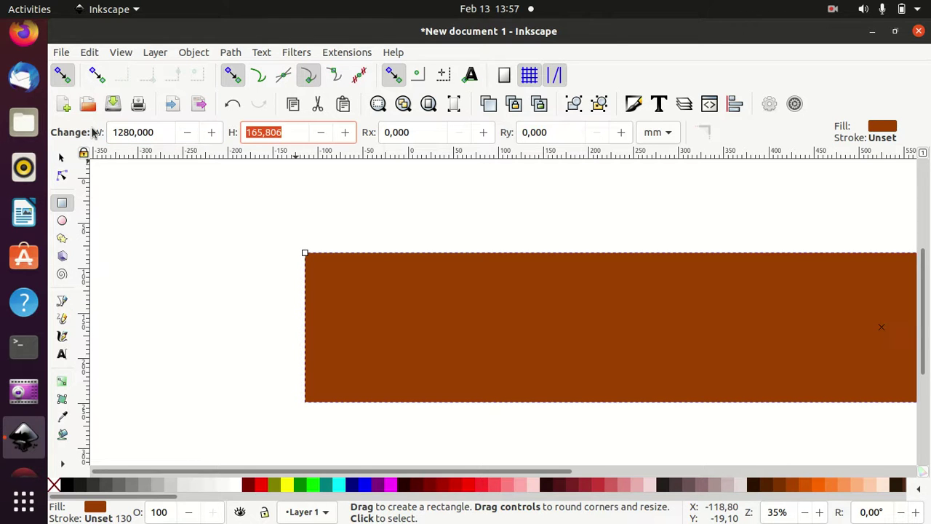
{"action": "type", "text": "7"}
{"action": "key", "text": "Return"}
{"action": "scroll", "coordinate": [170, 239], "scroll_direction": "down", "scroll_amount": 2}
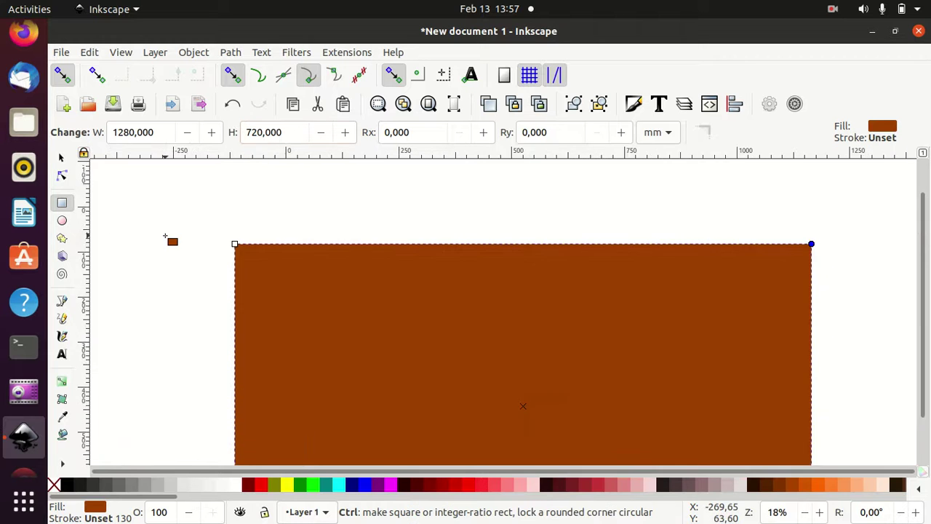
{"action": "scroll", "coordinate": [174, 242], "scroll_direction": "down", "scroll_amount": 2}
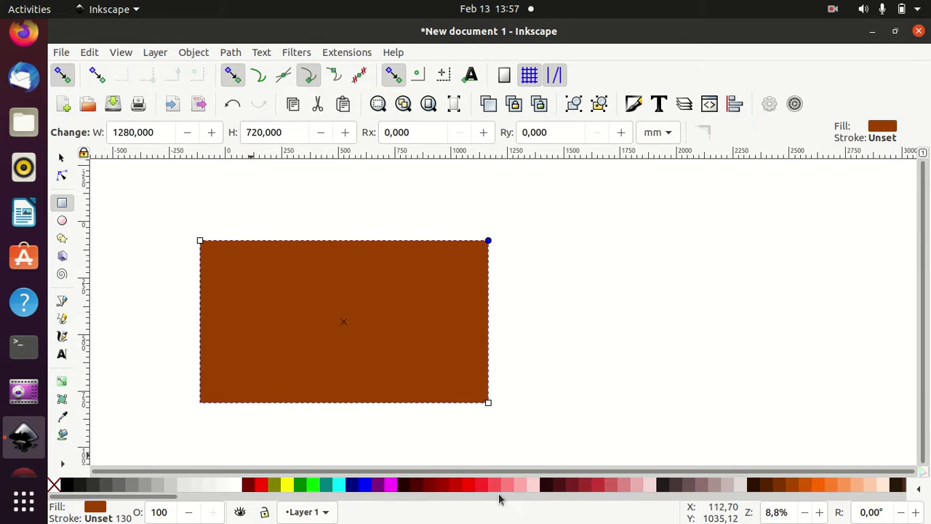
Fill the rectangle light orange and lower its HSL Lightness to 60, giving ff8533.
{"action": "left_click_drag", "start_coordinate": [155, 501], "coordinate": [266, 502]}
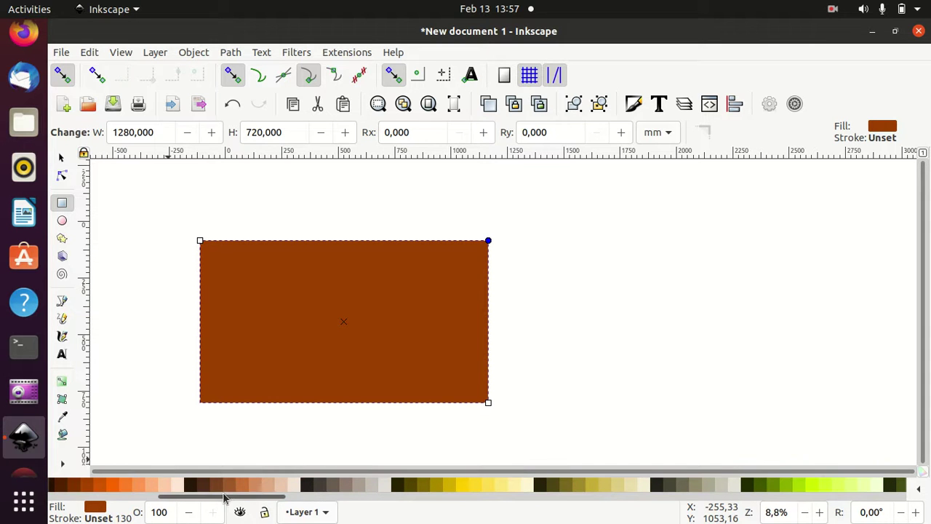
{"action": "left_click_drag", "start_coordinate": [215, 500], "coordinate": [195, 499]}
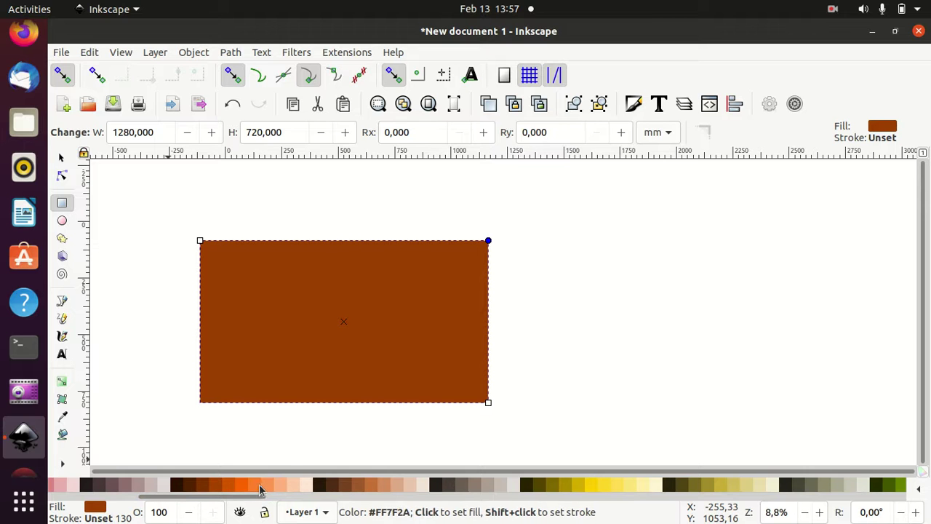
{"action": "left_click", "coordinate": [267, 489]}
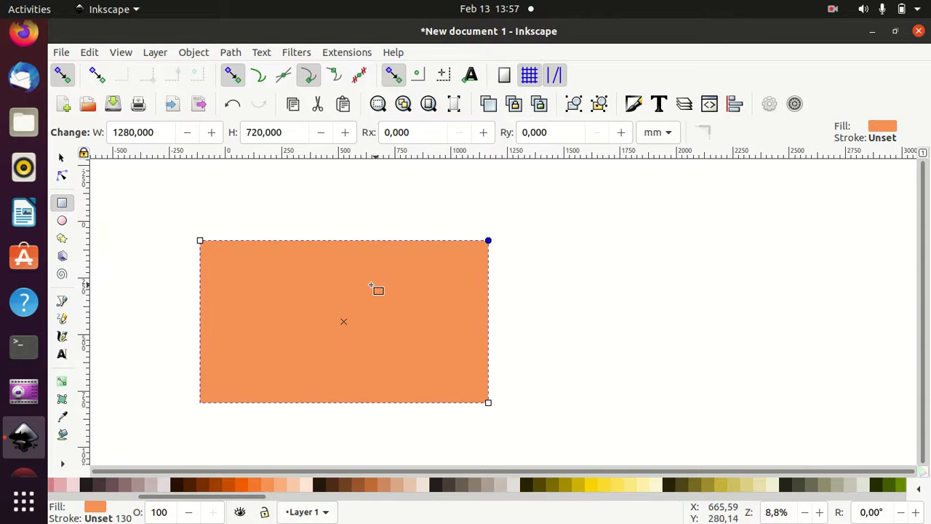
{"action": "left_click", "coordinate": [639, 104]}
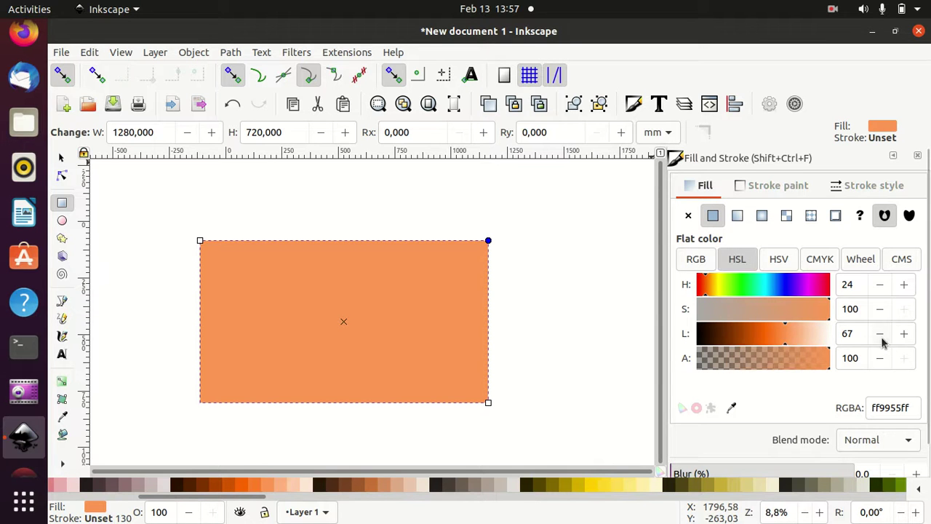
{"action": "left_click", "coordinate": [782, 345]}
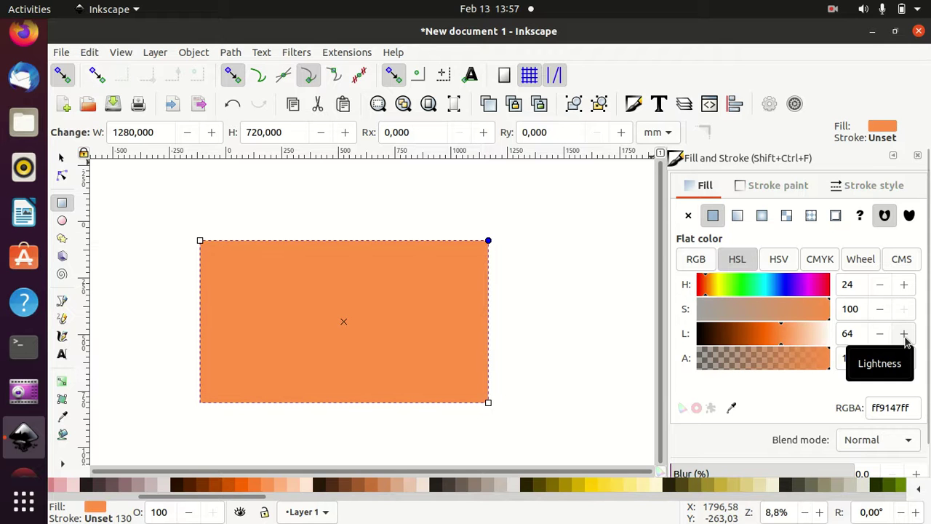
{"action": "left_click", "coordinate": [881, 334]}
{"action": "left_click", "coordinate": [880, 334]}
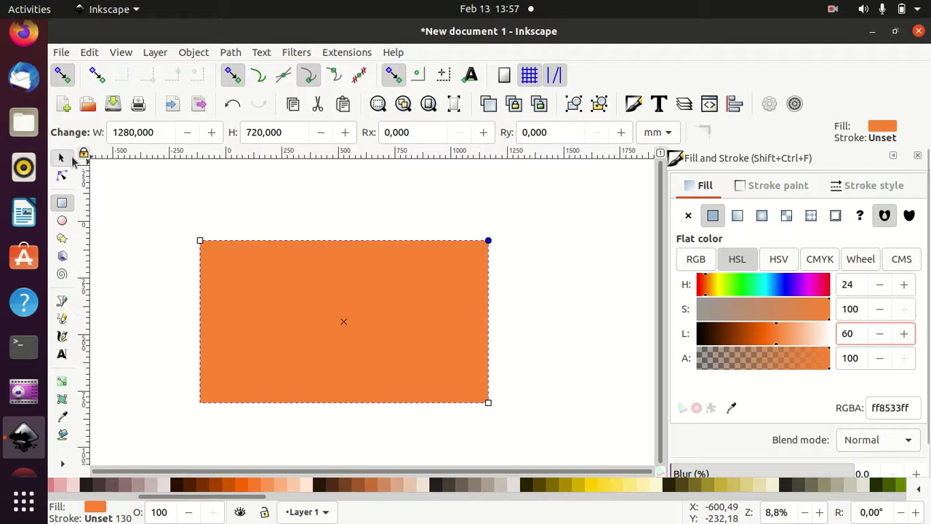
{"action": "left_click", "coordinate": [63, 158]}
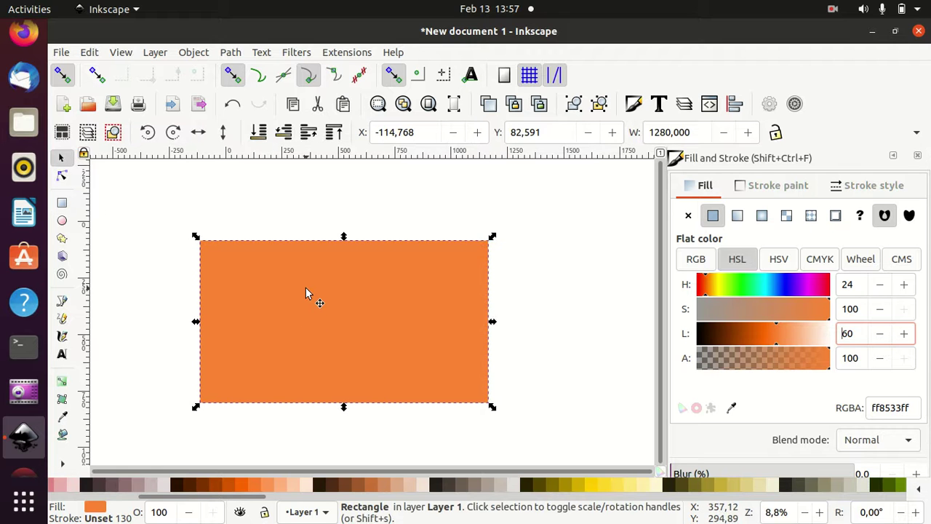
Turn snapping off.
{"action": "key", "text": "ctrl+shift+d"}
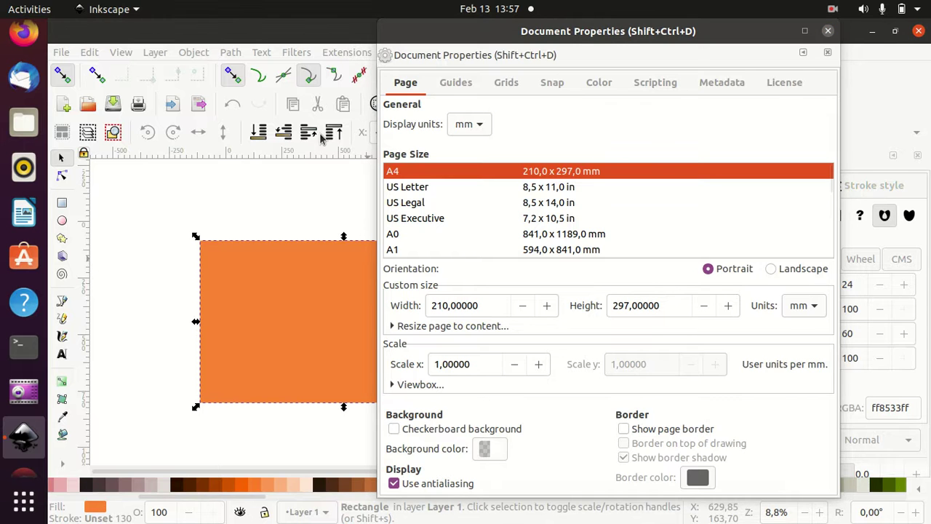
{"action": "left_click", "coordinate": [828, 32]}
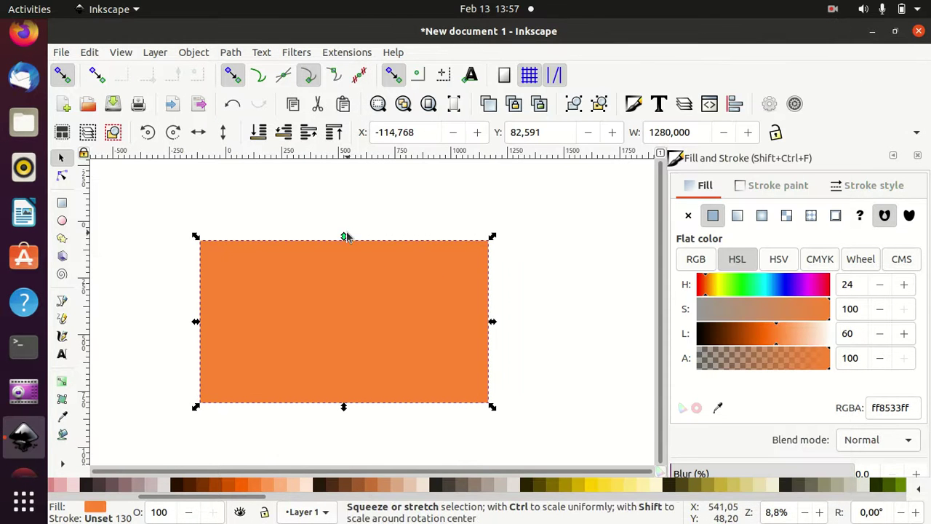
{"action": "left_click_drag", "start_coordinate": [344, 237], "coordinate": [345, 266]}
{"action": "left_click", "coordinate": [63, 76]}
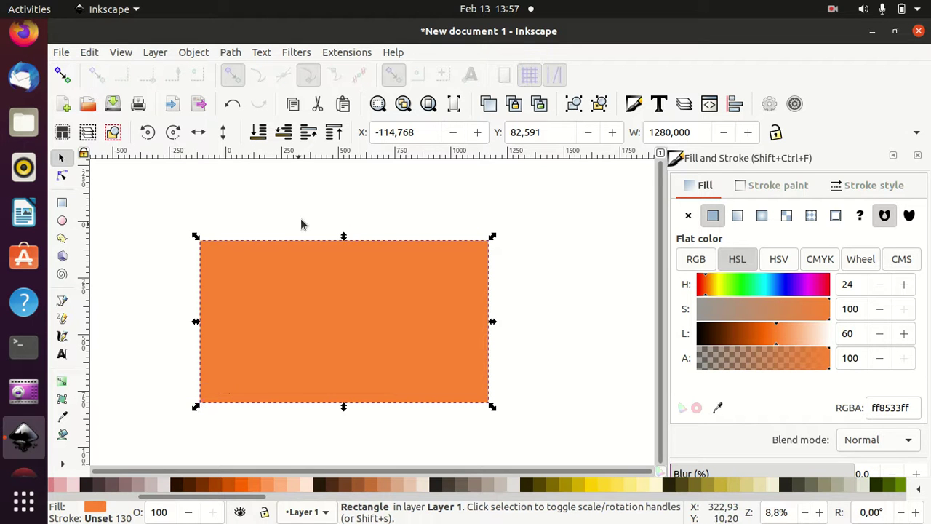
Shorten the rectangle copy from its top edge so it covers only the lower part.
{"action": "left_click", "coordinate": [302, 222]}
{"action": "left_click", "coordinate": [317, 318]}
{"action": "left_click_drag", "start_coordinate": [317, 318], "coordinate": [373, 329]}
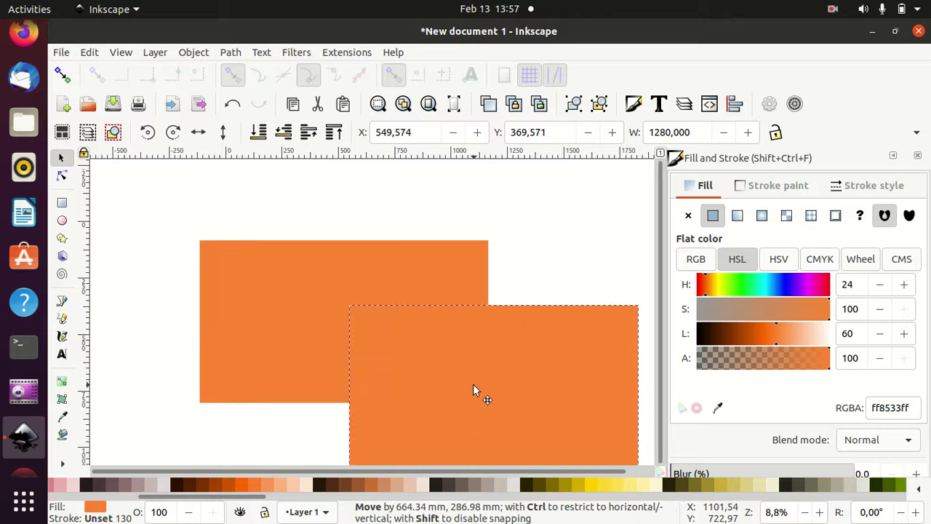
{"action": "key", "text": "ctrl+z"}
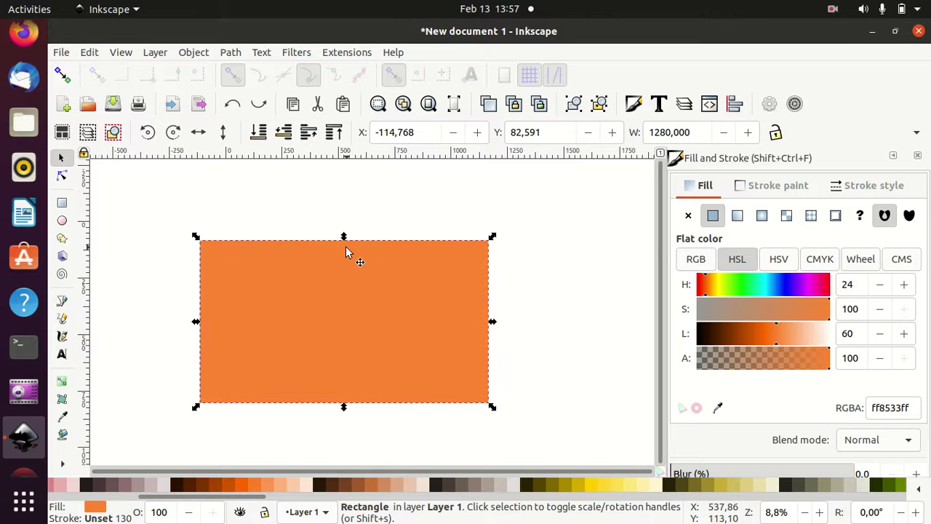
{"action": "mouse_move", "coordinate": [344, 236]}
{"action": "left_mouse_down"}
{"action": "mouse_move", "coordinate": [345, 289]}
{"action": "mouse_move", "coordinate": [344, 281]}
{"action": "left_mouse_up"}
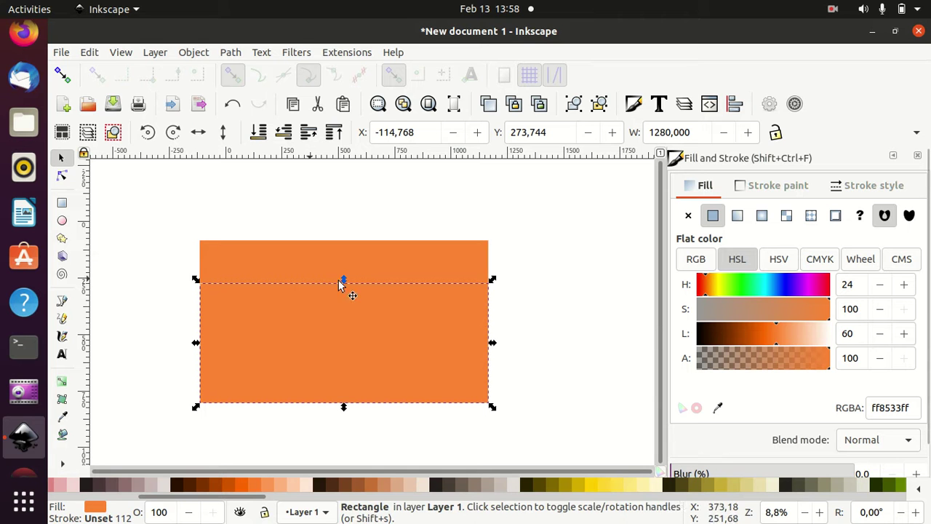
Darken the lower band to Lightness 50 and duplicate it in place.
{"action": "left_click", "coordinate": [770, 346]}
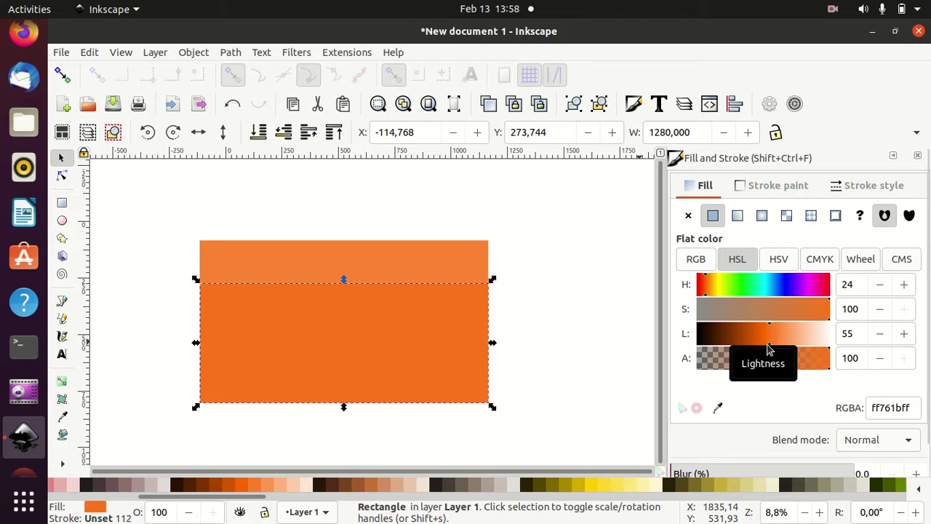
{"action": "left_click", "coordinate": [764, 349]}
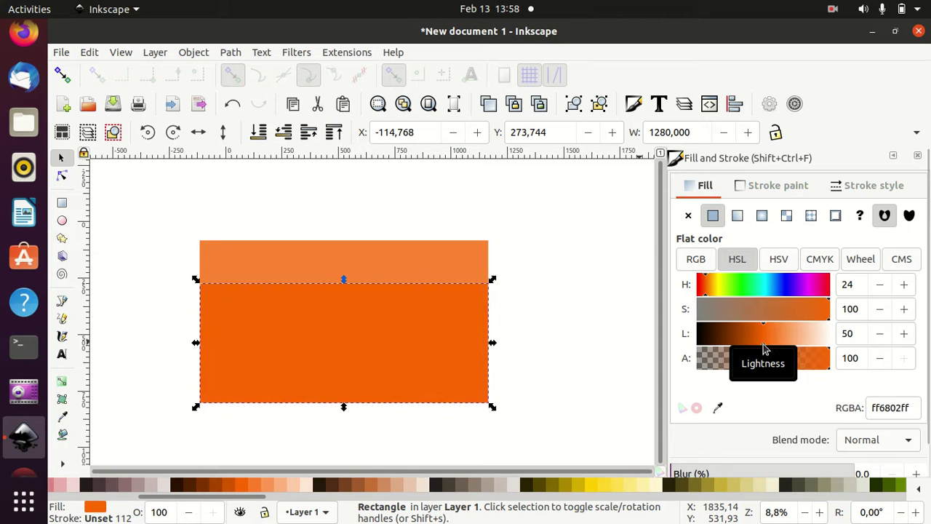
{"action": "right_click", "coordinate": [344, 332]}
{"action": "left_click", "coordinate": [394, 221]}
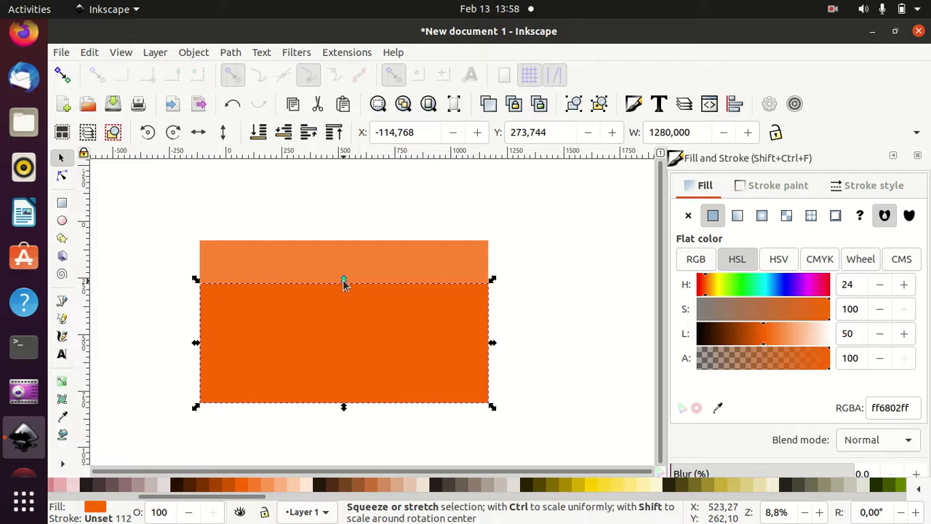
Shrink the duplicate into a bottom strip and darken it to Lightness 41 (d05400).
{"action": "left_click_drag", "start_coordinate": [344, 280], "coordinate": [340, 355]}
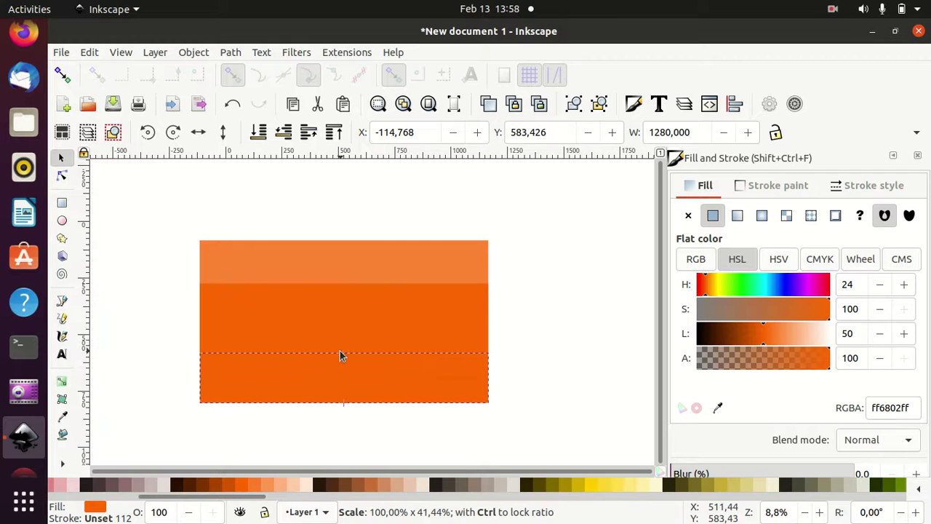
{"action": "left_click_drag", "start_coordinate": [340, 352], "coordinate": [339, 350]}
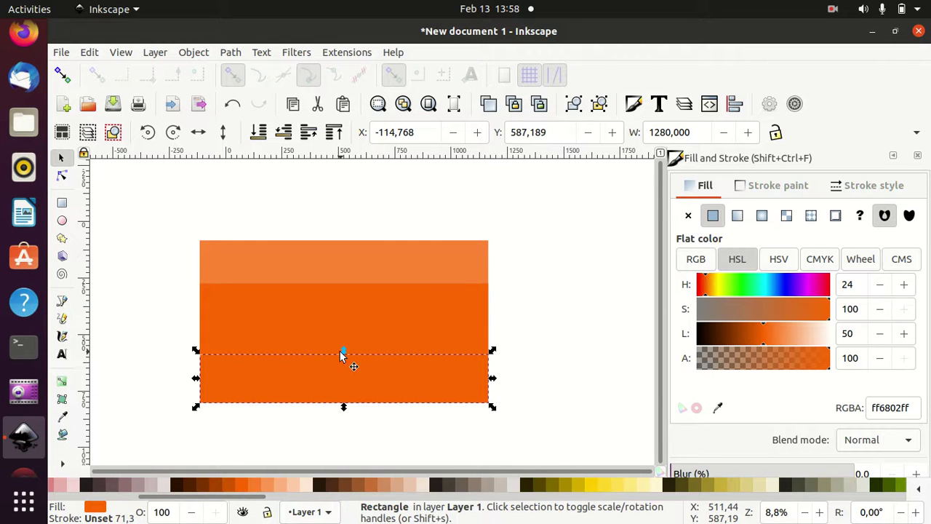
{"action": "left_click", "coordinate": [753, 349]}
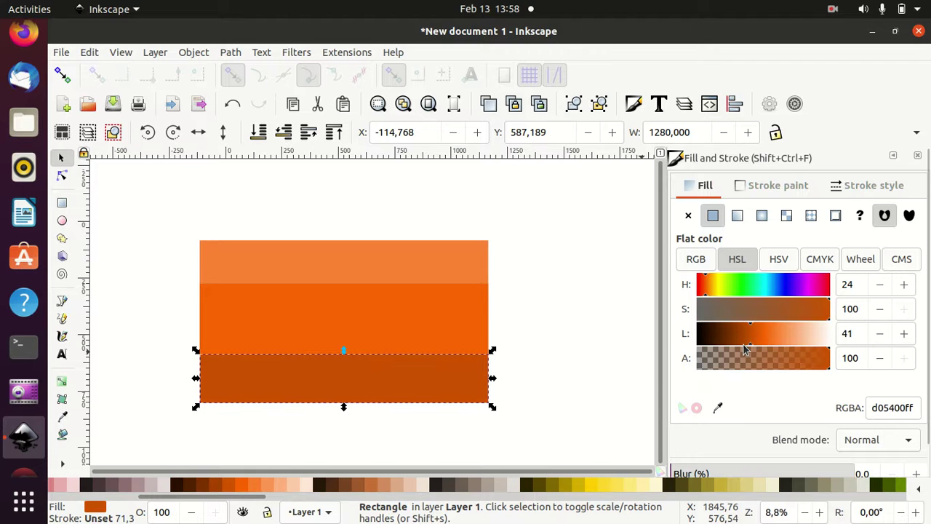
{"action": "left_click", "coordinate": [567, 333]}
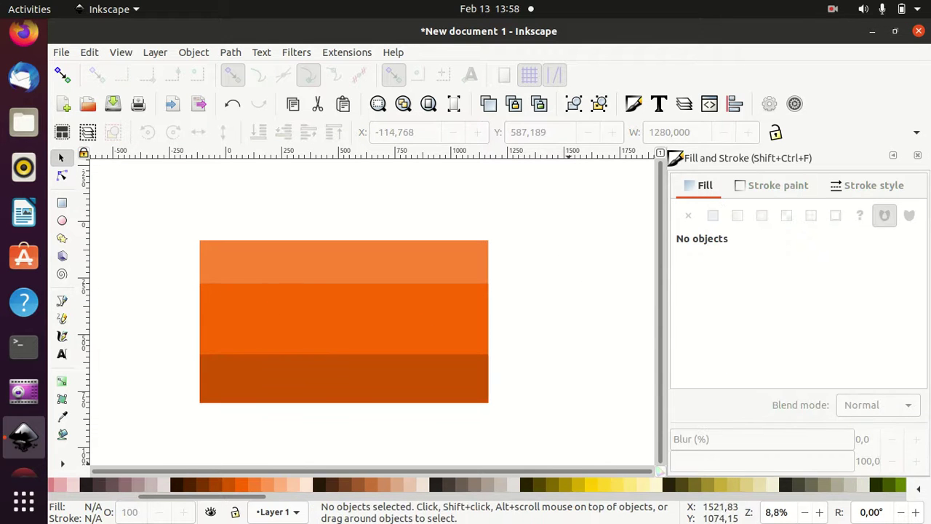
Draw a rectangle over the middle of the bands and round its corners.
{"action": "left_click", "coordinate": [63, 204]}
{"action": "left_click_drag", "start_coordinate": [280, 274], "coordinate": [416, 373]}
{"action": "left_click_drag", "start_coordinate": [415, 274], "coordinate": [422, 301]}
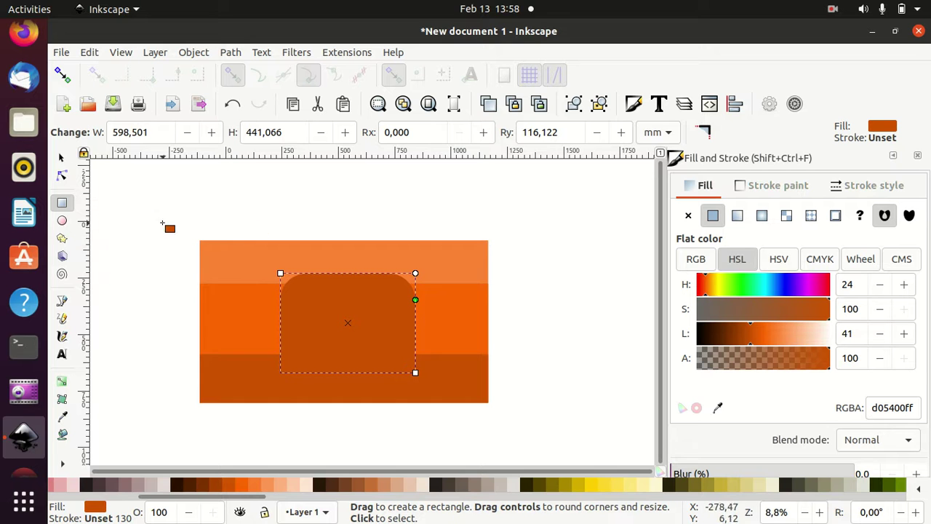
Lighten the rounded rectangle to a pale peach ffc8a3, Lightness about 82.
{"action": "left_click", "coordinate": [793, 340]}
{"action": "left_click", "coordinate": [805, 342]}
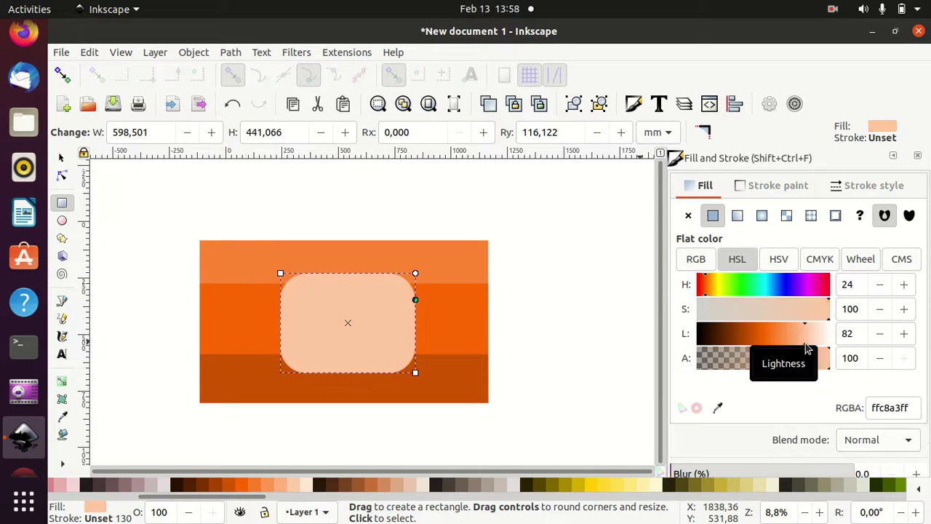
{"action": "scroll", "coordinate": [798, 400], "scroll_direction": "down", "scroll_amount": 1}
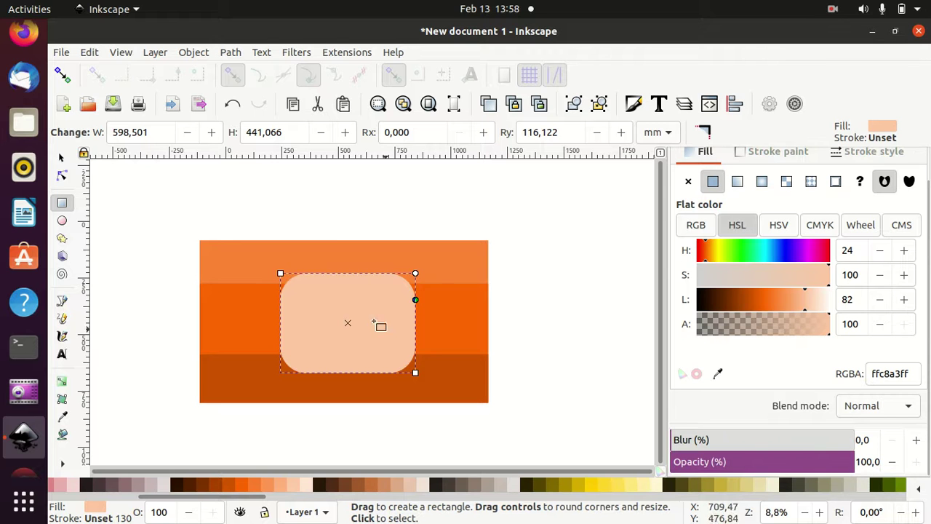
{"action": "left_click", "coordinate": [64, 160]}
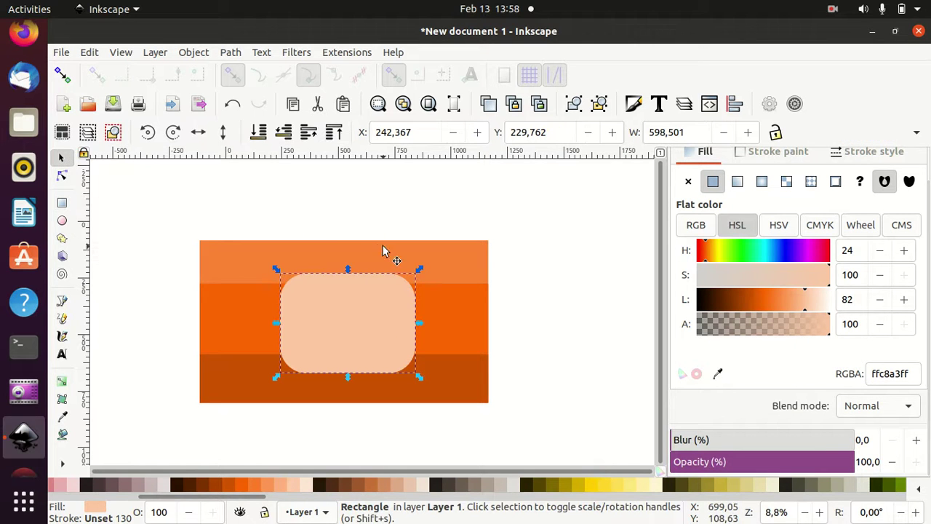
{"action": "left_click", "coordinate": [429, 249]}
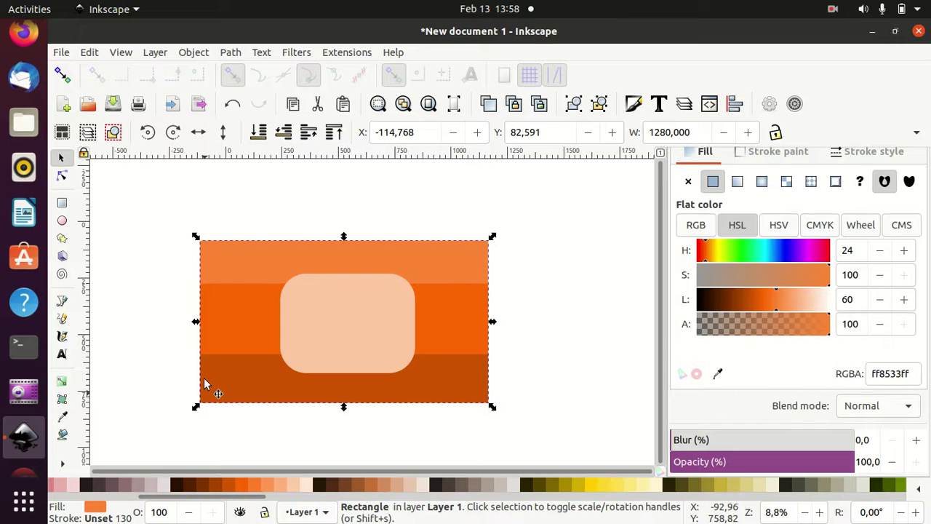
Give the large orange rectangle a flat black stroke thinned to about 28 mm.
{"action": "left_click", "coordinate": [760, 153]}
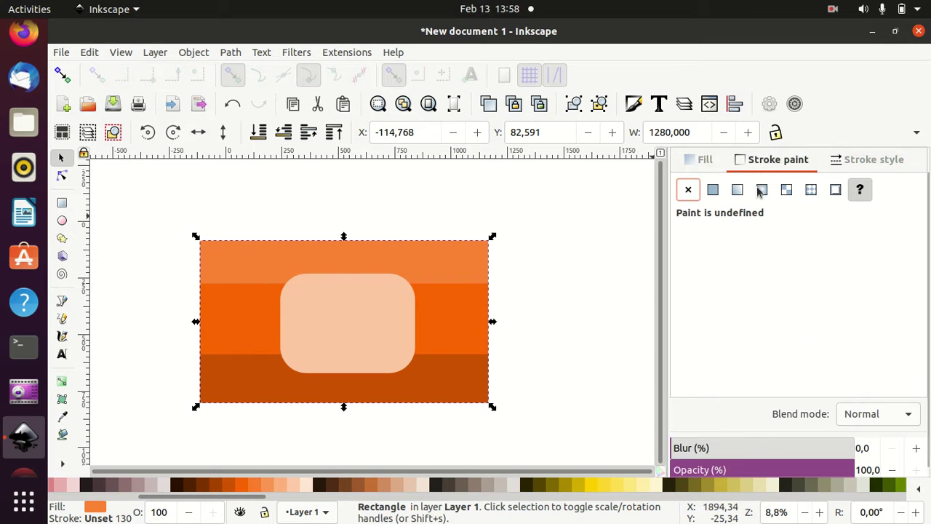
{"action": "left_click", "coordinate": [713, 191]}
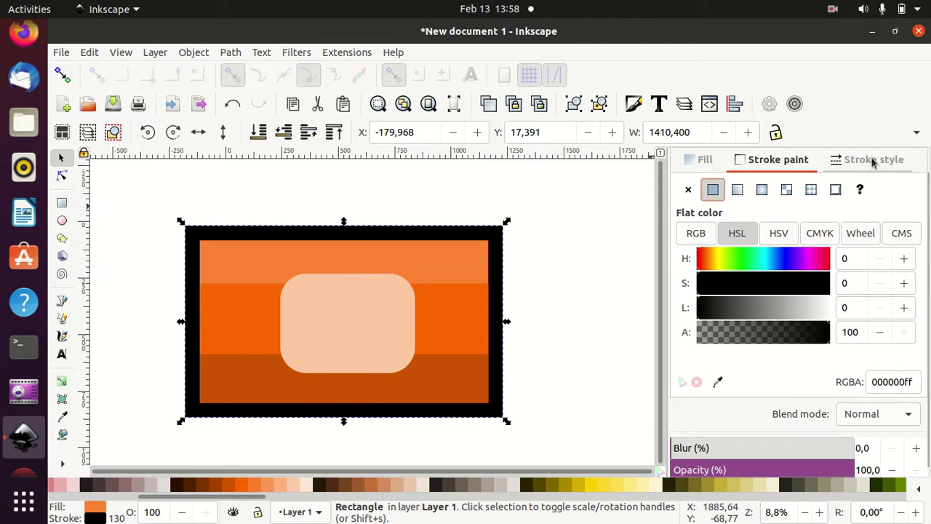
{"action": "left_click", "coordinate": [874, 160]}
{"action": "left_click", "coordinate": [786, 191]}
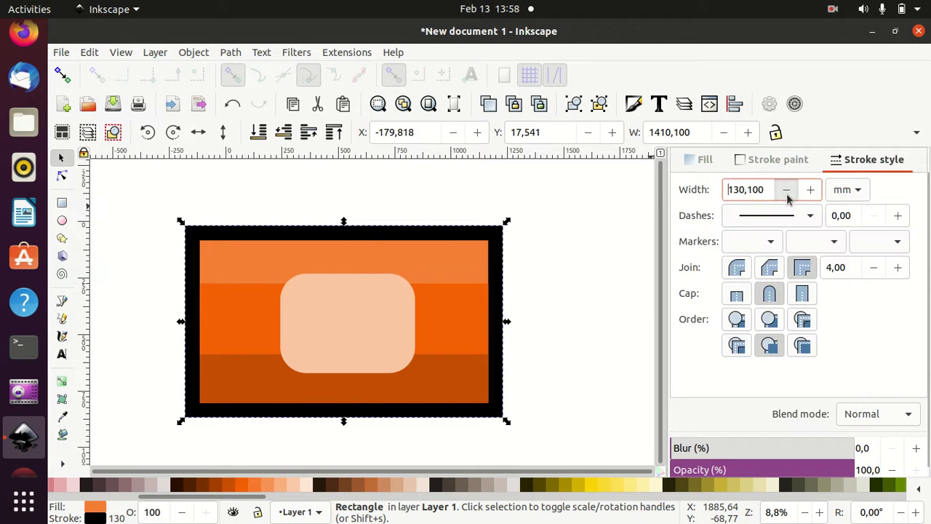
{"action": "left_click", "coordinate": [786, 190]}
{"action": "left_click_drag", "start_coordinate": [787, 191], "coordinate": [786, 191]}
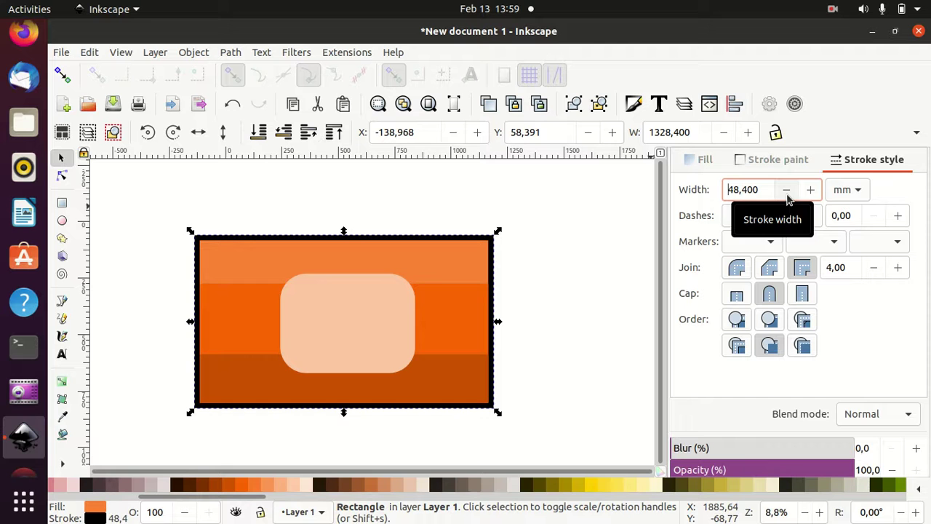
{"action": "left_click", "coordinate": [787, 196]}
{"action": "left_click_drag", "start_coordinate": [788, 197], "coordinate": [787, 197]}
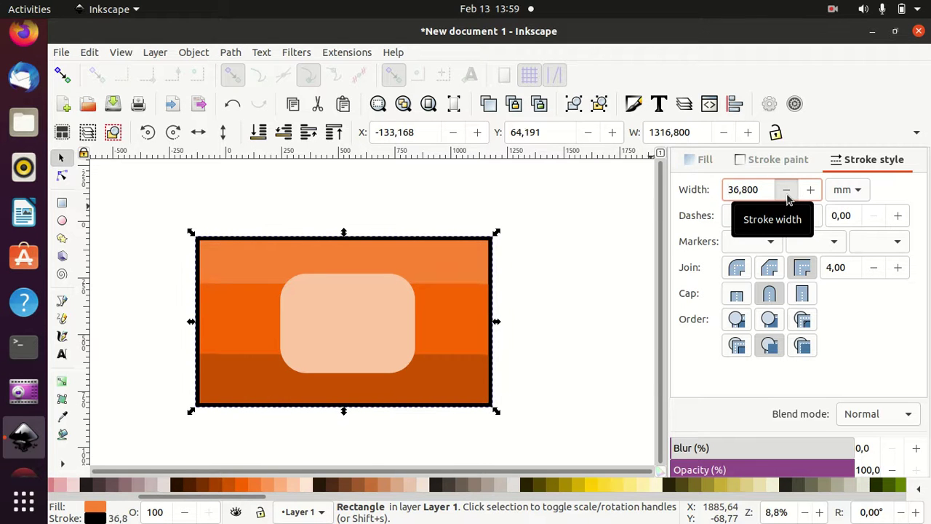
{"action": "left_click", "coordinate": [548, 261]}
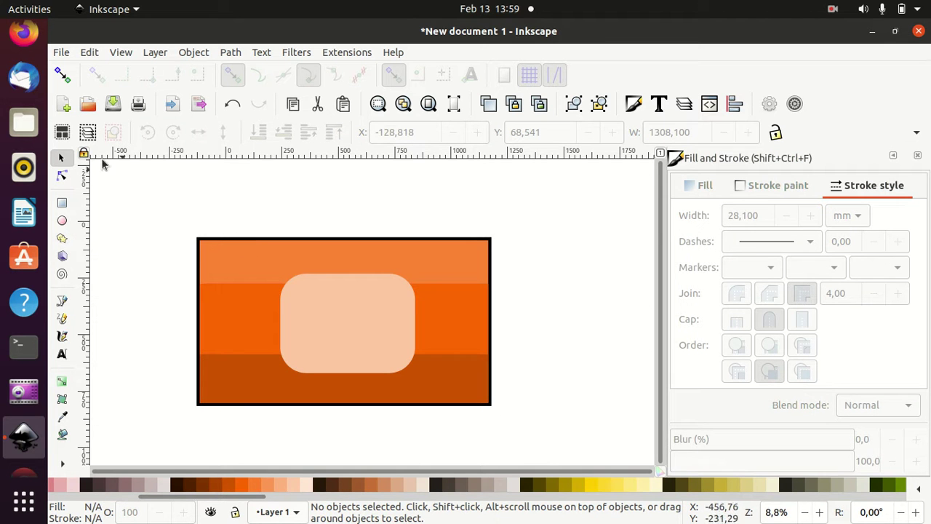
Select all four rectangles and Ctrl-skew them sideways from the bottom handle.
{"action": "mouse_move", "coordinate": [161, 202]}
{"action": "left_mouse_down"}
{"action": "mouse_move", "coordinate": [161, 275]}
{"action": "mouse_move", "coordinate": [579, 450]}
{"action": "left_mouse_up"}
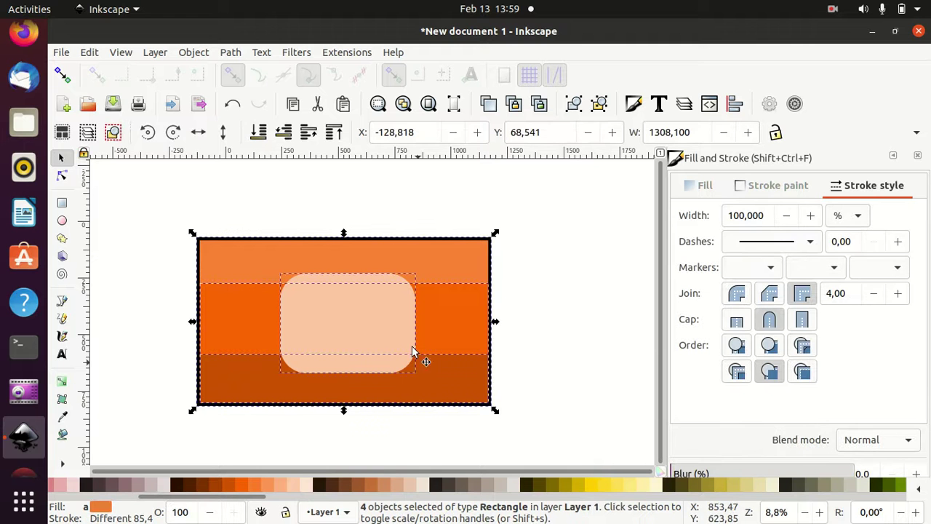
{"action": "left_click", "coordinate": [348, 322]}
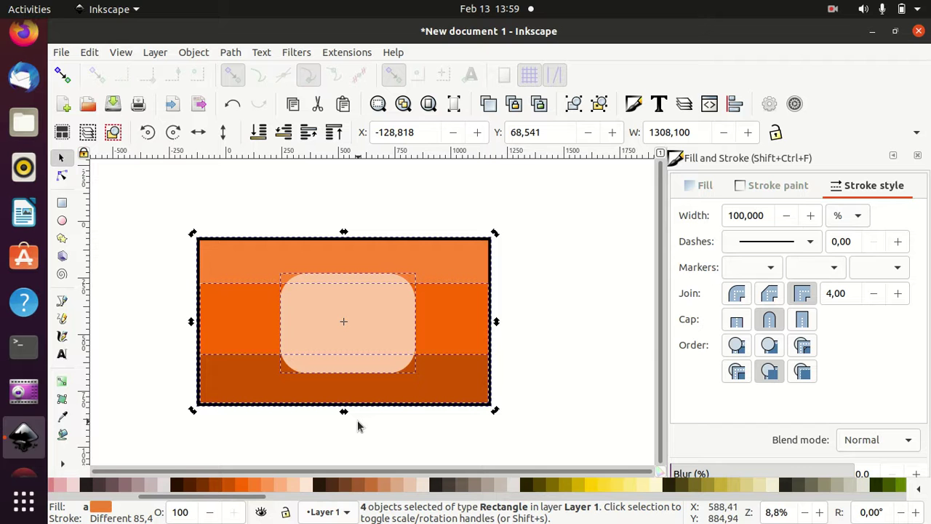
{"action": "key", "text": "ctrl"}
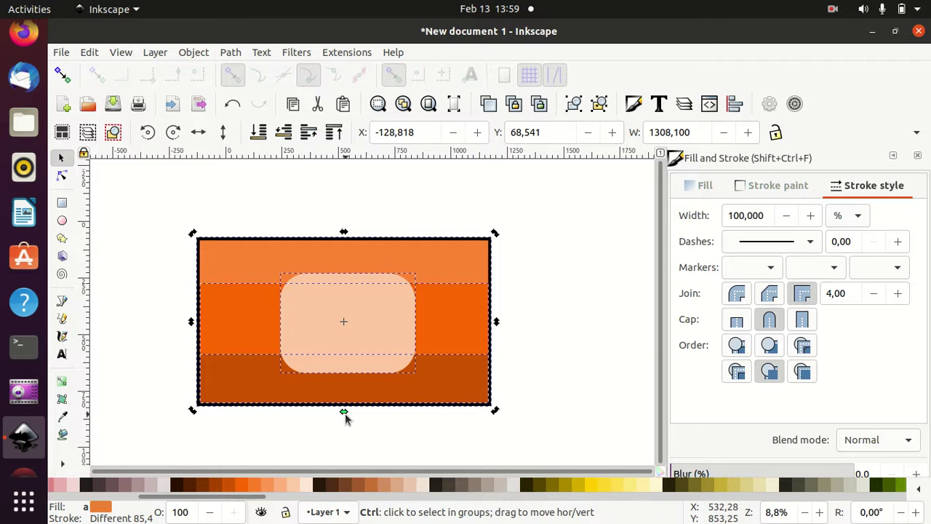
{"action": "left_click_drag", "start_coordinate": [345, 413], "coordinate": [384, 416]}
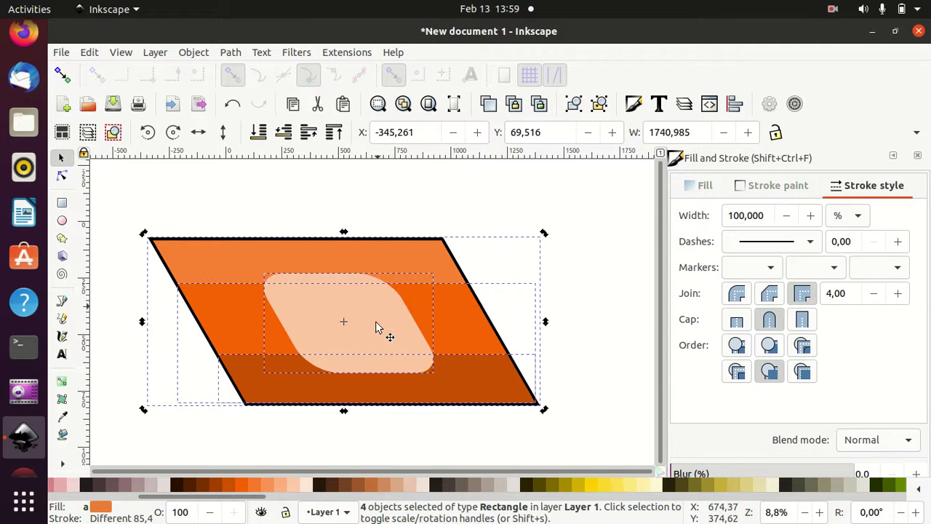
{"action": "left_click", "coordinate": [446, 208]}
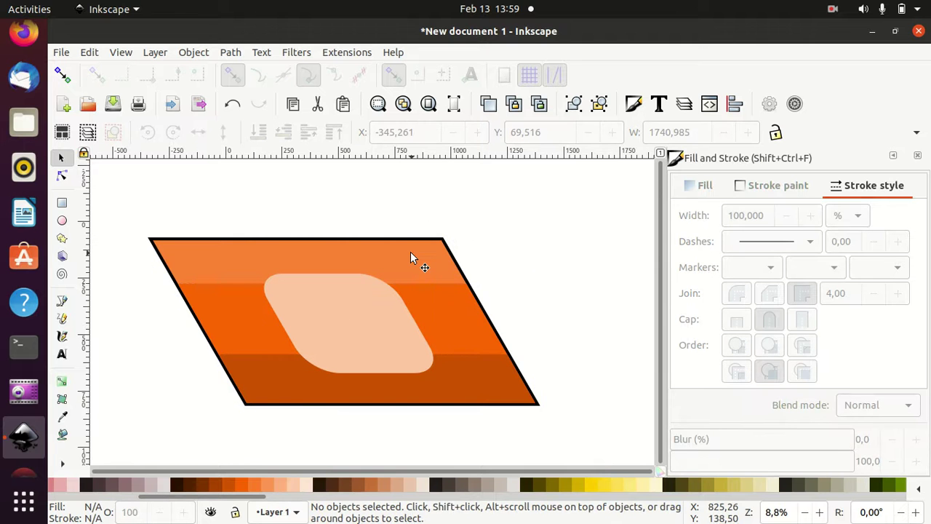
Duplicate the outlined parallelogram in place and flip the copy horizontally.
{"action": "mouse_move", "coordinate": [410, 257]}
{"action": "left_mouse_down"}
{"action": "mouse_move", "coordinate": [428, 193]}
{"action": "mouse_move", "coordinate": [511, 217]}
{"action": "left_mouse_up"}
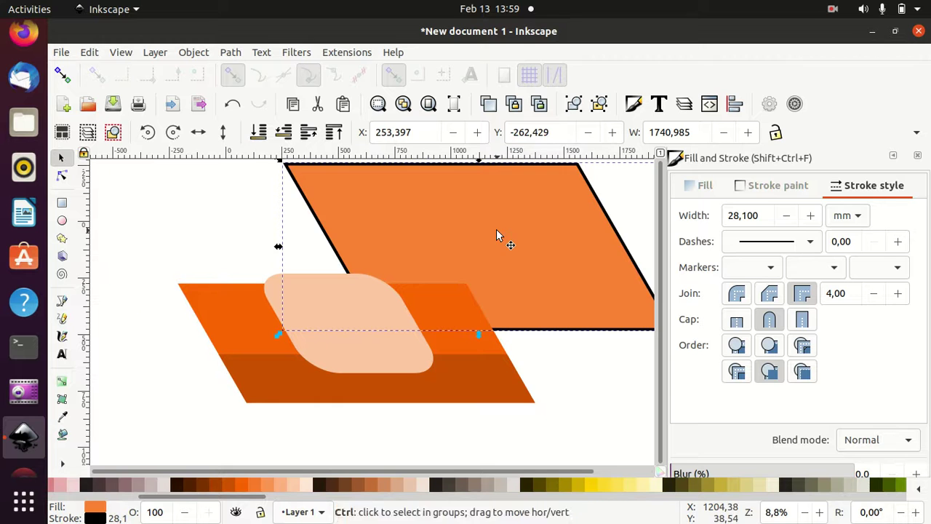
{"action": "key", "text": "ctrl+z"}
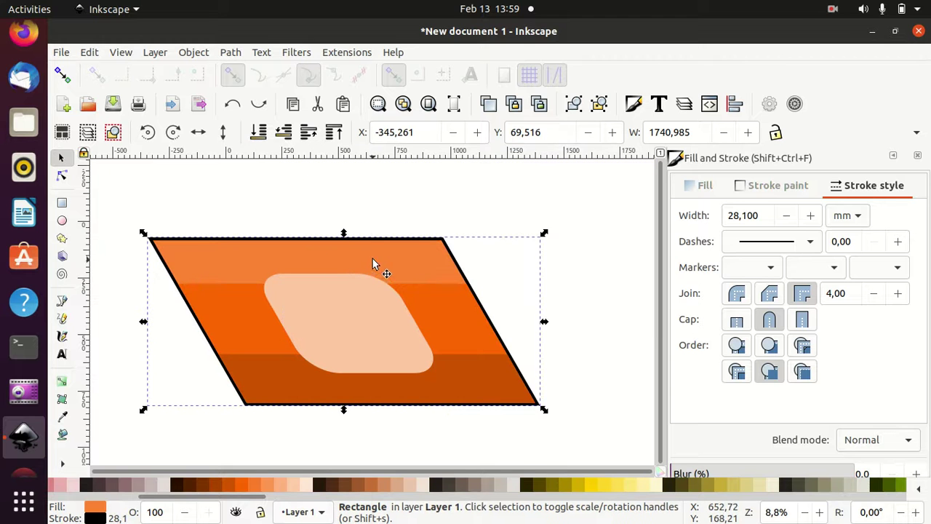
{"action": "right_click", "coordinate": [376, 265]}
{"action": "left_click", "coordinate": [448, 223]}
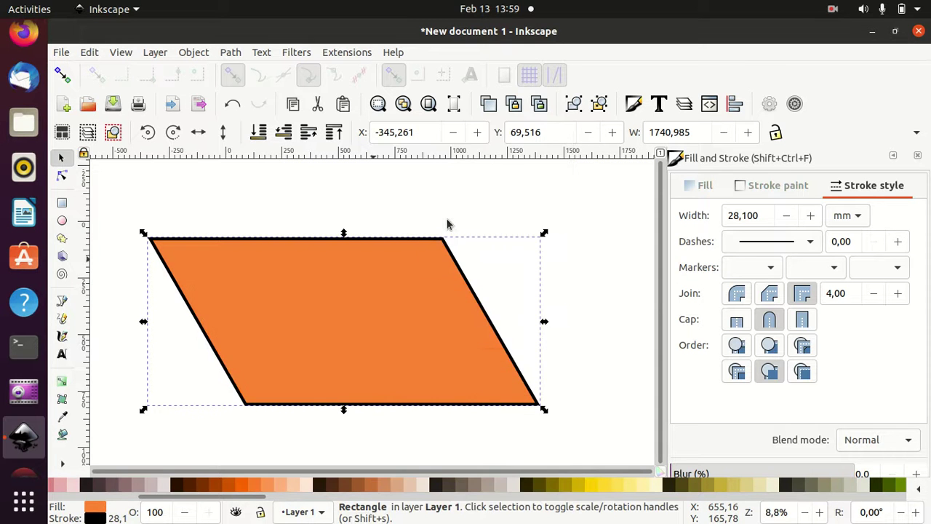
{"action": "scroll", "coordinate": [471, 400], "scroll_direction": "down", "scroll_amount": 1, "text": "ctrl"}
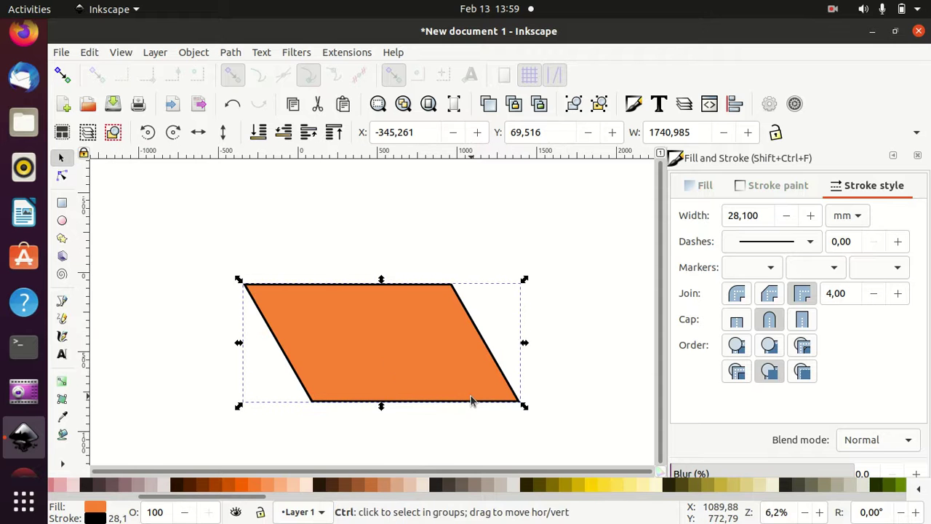
{"action": "left_click_drag", "start_coordinate": [428, 345], "coordinate": [425, 344]}
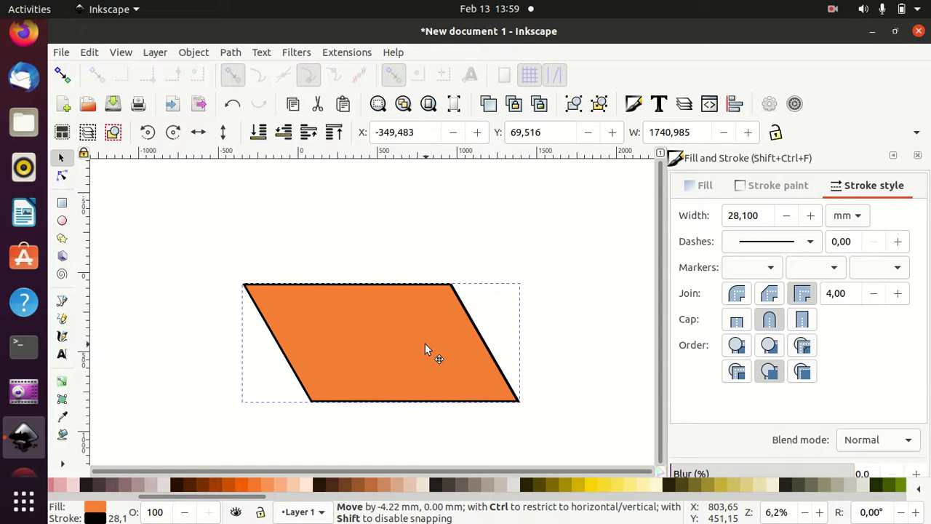
{"action": "left_click", "coordinate": [199, 132]}
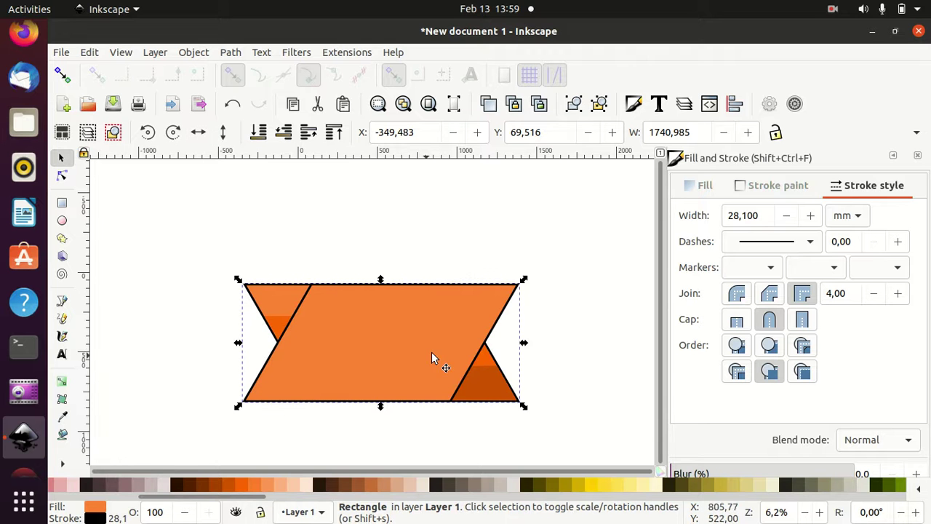
Move the mirrored copy left until the two parallelograms meet exactly at the peak.
{"action": "left_click_drag", "start_coordinate": [434, 351], "coordinate": [165, 351]}
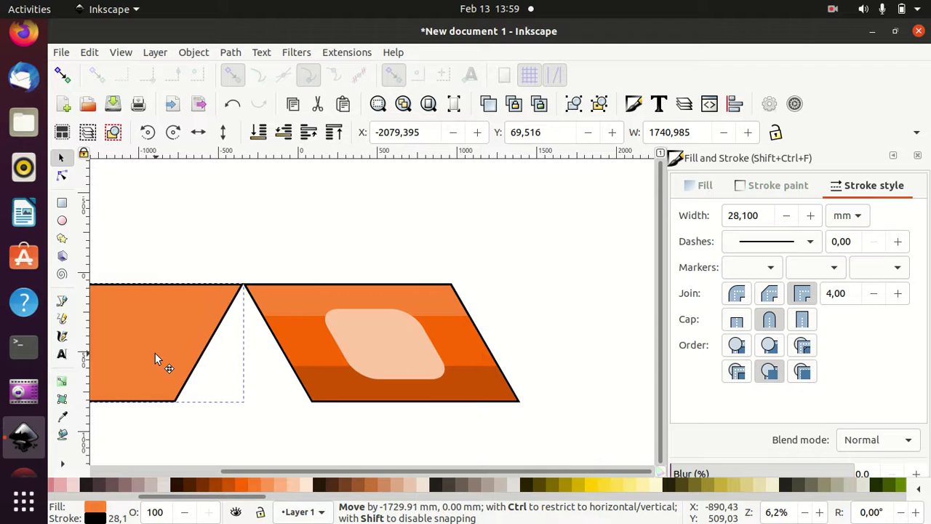
{"action": "left_click_drag", "start_coordinate": [164, 353], "coordinate": [155, 353]}
{"action": "scroll", "coordinate": [281, 323], "scroll_direction": "up", "scroll_amount": 3}
{"action": "left_click_drag", "start_coordinate": [232, 257], "coordinate": [422, 426]}
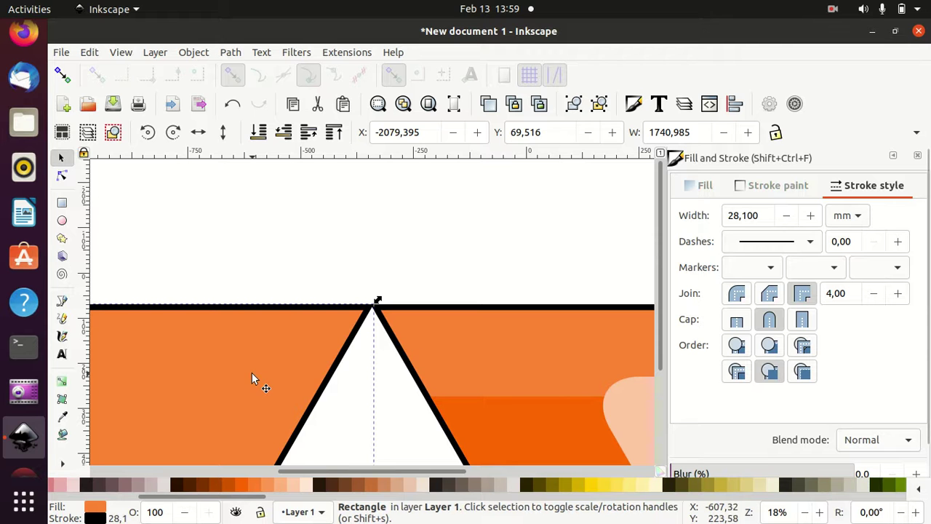
{"action": "key", "text": "ctrl"}
{"action": "left_click_drag", "start_coordinate": [253, 380], "coordinate": [244, 379]}
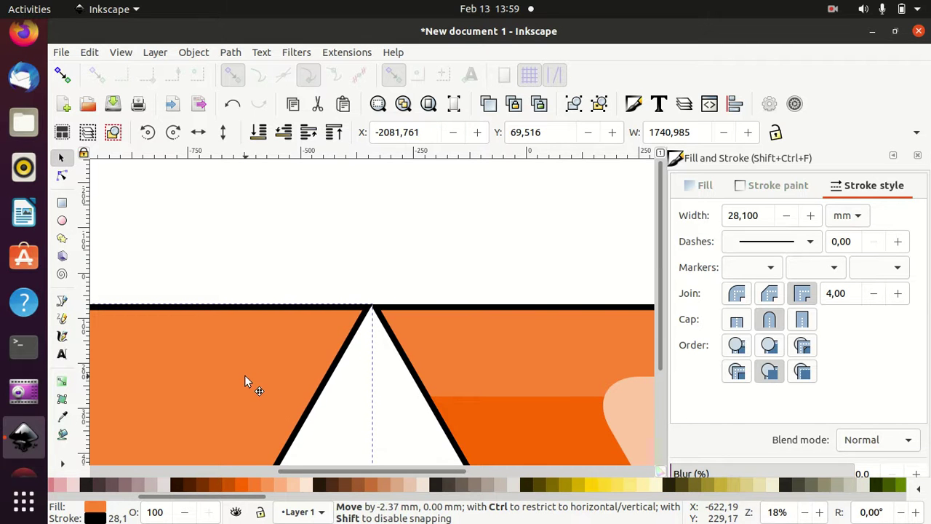
{"action": "left_click_drag", "start_coordinate": [245, 380], "coordinate": [243, 381]}
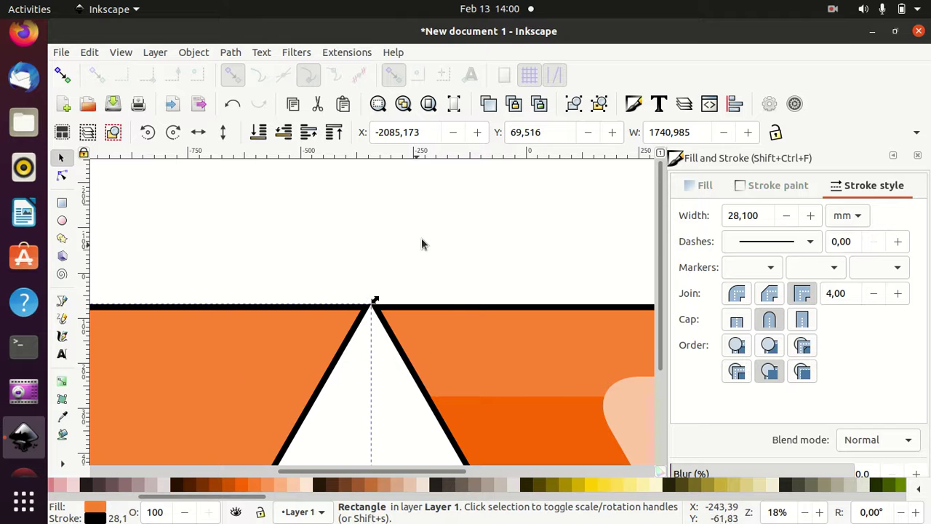
{"action": "left_click", "coordinate": [427, 234]}
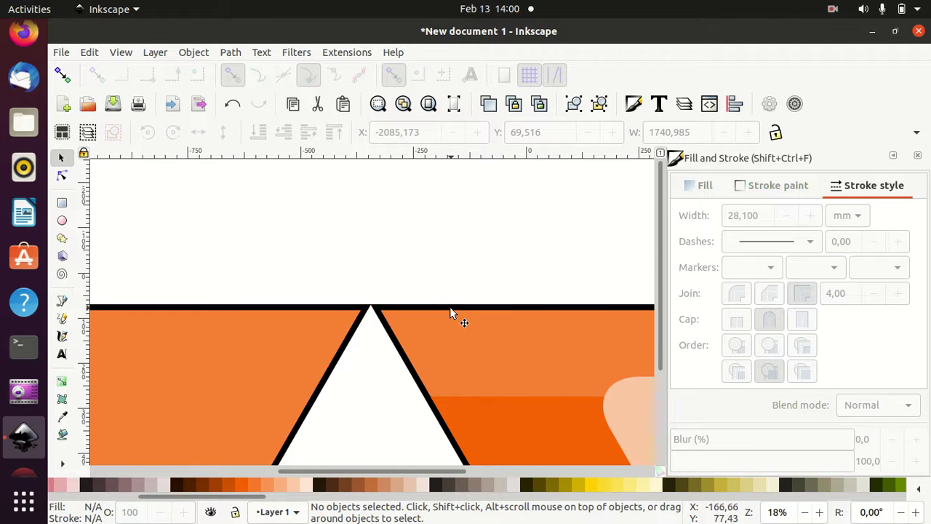
Select both parallelograms and align them using Align and Distribute.
{"action": "left_click", "coordinate": [305, 313]}
{"action": "left_click", "coordinate": [305, 309], "text": "shift"}
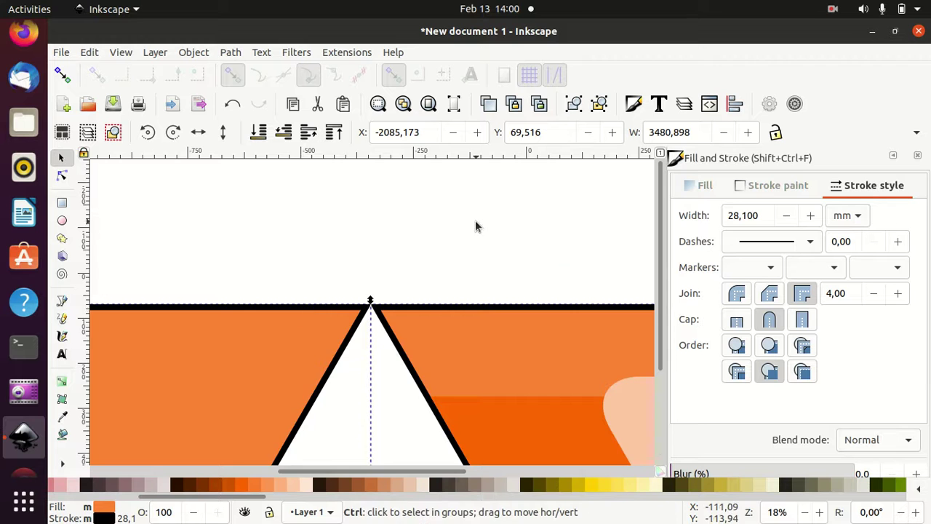
{"action": "scroll", "coordinate": [476, 220], "scroll_direction": "down", "scroll_amount": 3, "text": "ctrl"}
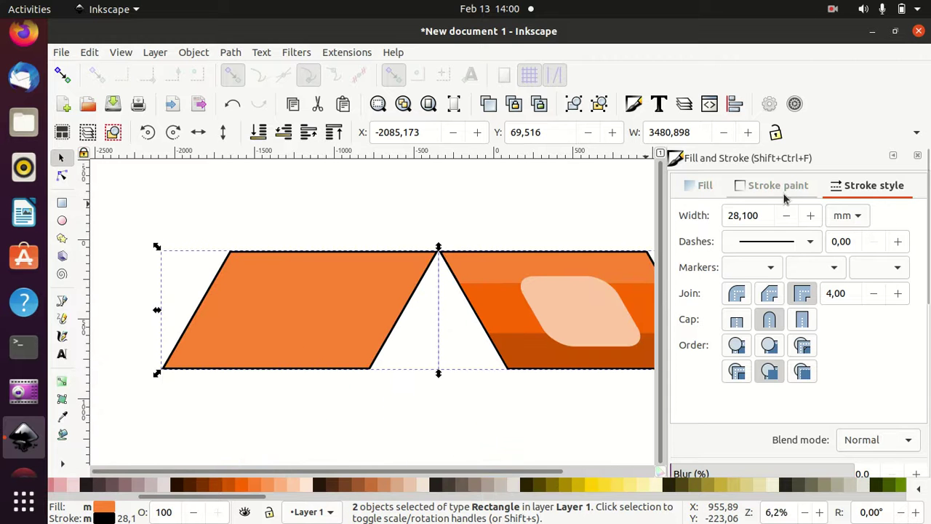
{"action": "left_click", "coordinate": [735, 104]}
{"action": "left_click", "coordinate": [760, 235]}
{"action": "left_click", "coordinate": [422, 226]}
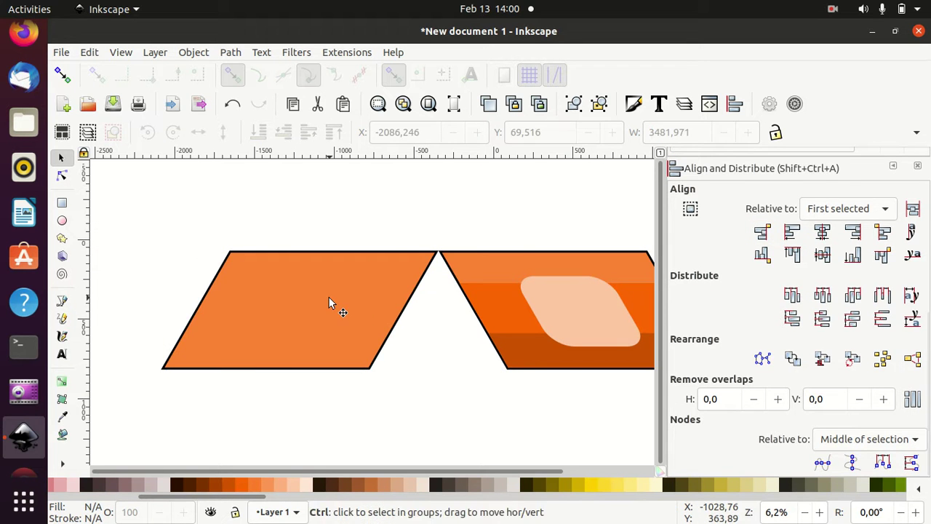
Slide the mirrored orange parallelogram over the striped one to form the tent.
{"action": "left_click_drag", "start_coordinate": [329, 299], "coordinate": [544, 303]}
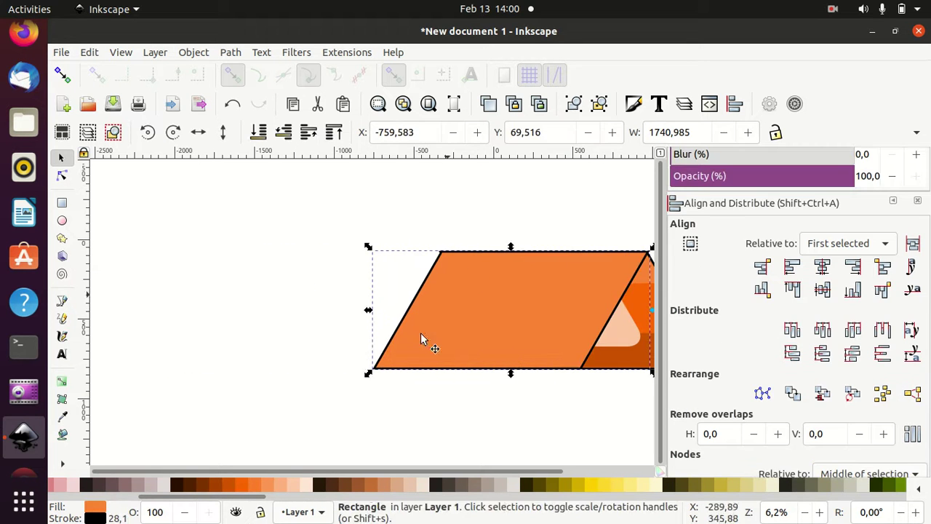
{"action": "scroll", "coordinate": [362, 475], "scroll_direction": "right", "scroll_amount": 3}
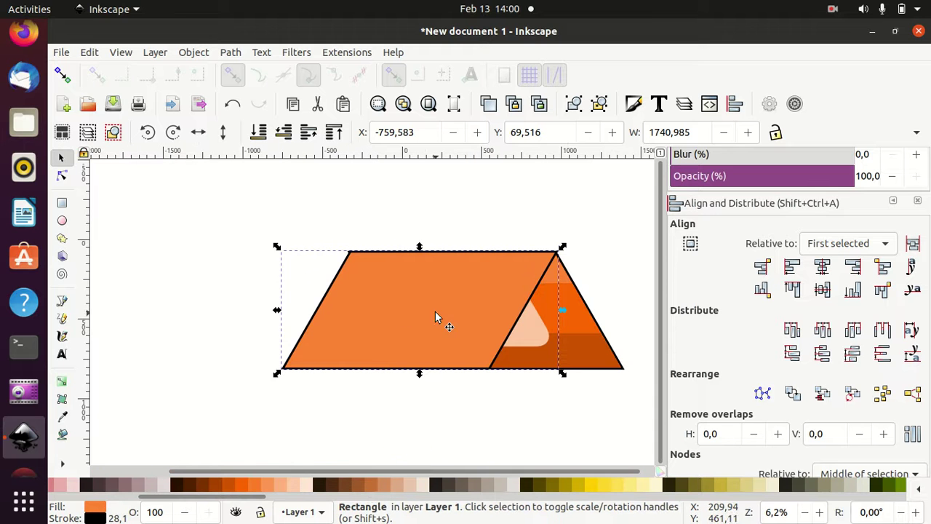
{"action": "left_click_drag", "start_coordinate": [435, 291], "coordinate": [434, 293]}
Give the orange front rectangle a 0.3% blur in Fill and Stroke.
{"action": "scroll", "coordinate": [804, 448], "scroll_direction": "down", "scroll_amount": 1}
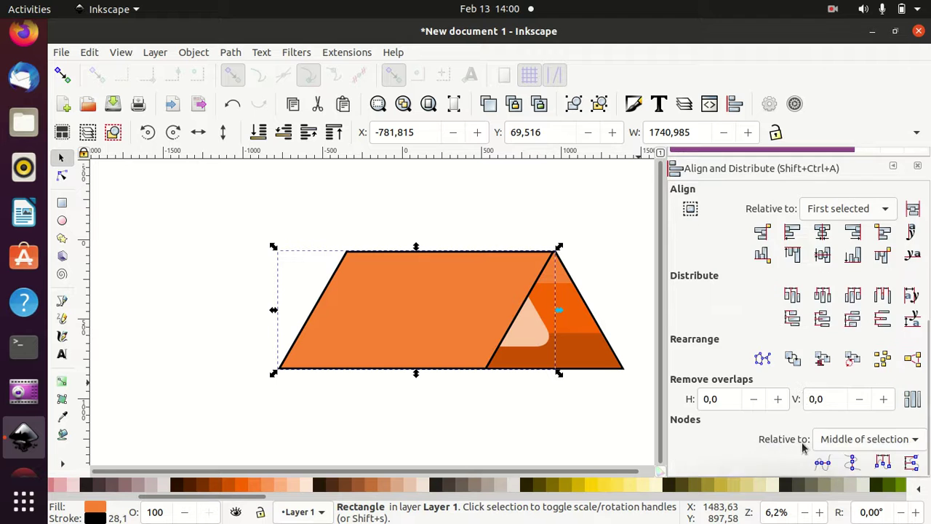
{"action": "scroll", "coordinate": [762, 240], "scroll_direction": "up", "scroll_amount": 4}
{"action": "left_click", "coordinate": [762, 257]}
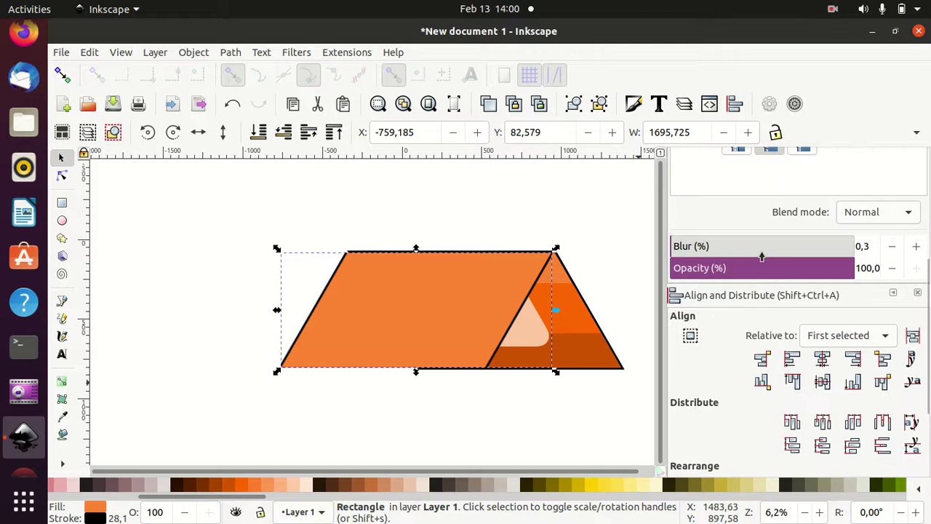
Lower the orange rectangle's opacity to about 57%.
{"action": "left_click", "coordinate": [799, 269]}
{"action": "left_click", "coordinate": [765, 268]}
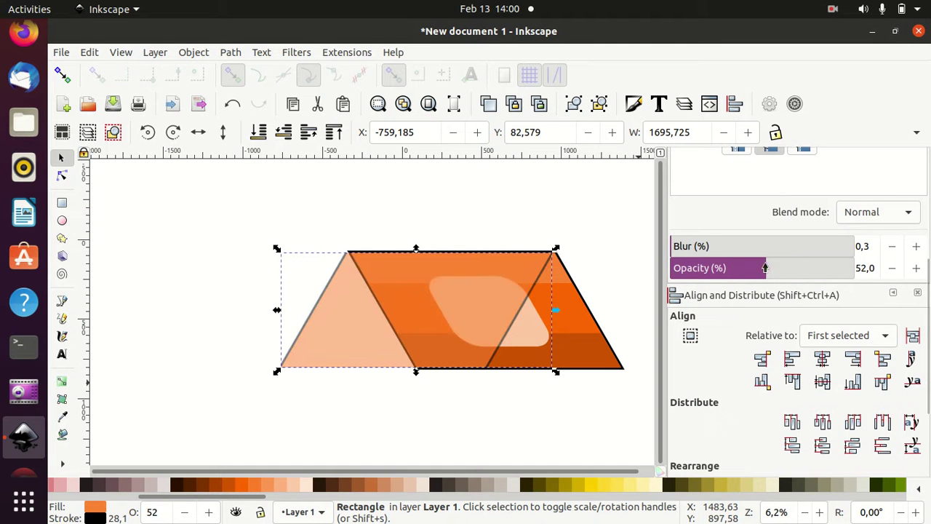
{"action": "left_click", "coordinate": [524, 214]}
{"action": "scroll", "coordinate": [462, 255], "scroll_direction": "up", "scroll_amount": 2}
{"action": "scroll", "coordinate": [462, 255], "scroll_direction": "up", "scroll_amount": 1}
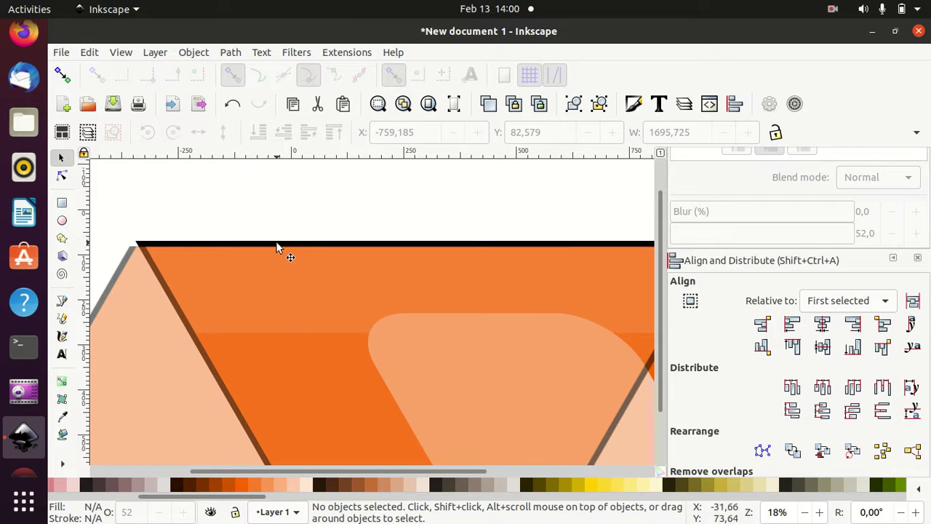
Nudge the rectangle sideways into line with the roof, undoing a stray move, and fine-tune opacity.
{"action": "left_click_drag", "start_coordinate": [304, 244], "coordinate": [281, 244]}
{"action": "key", "text": "ctrl+z"}
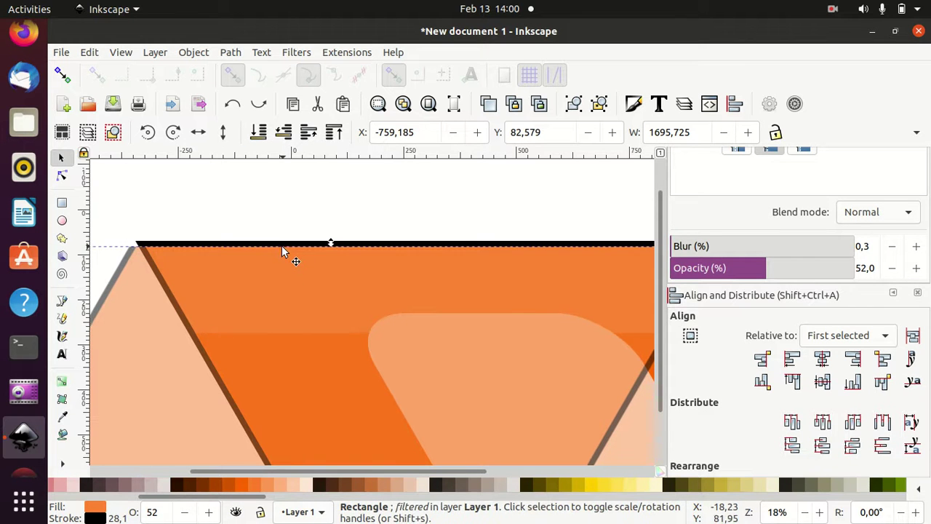
{"action": "scroll", "coordinate": [290, 288], "scroll_direction": "down", "scroll_amount": 5}
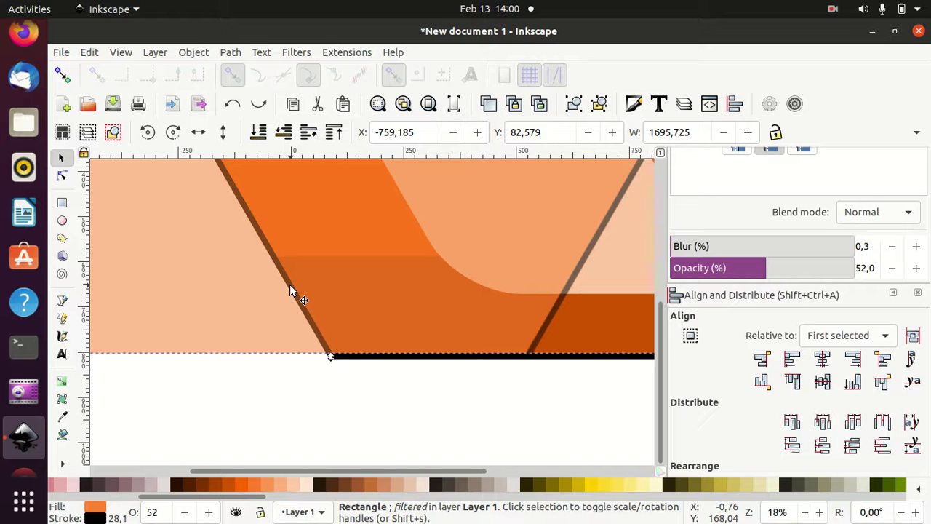
{"action": "scroll", "coordinate": [289, 284], "scroll_direction": "up", "scroll_amount": 4}
{"action": "scroll", "coordinate": [290, 285], "scroll_direction": "up", "scroll_amount": 1}
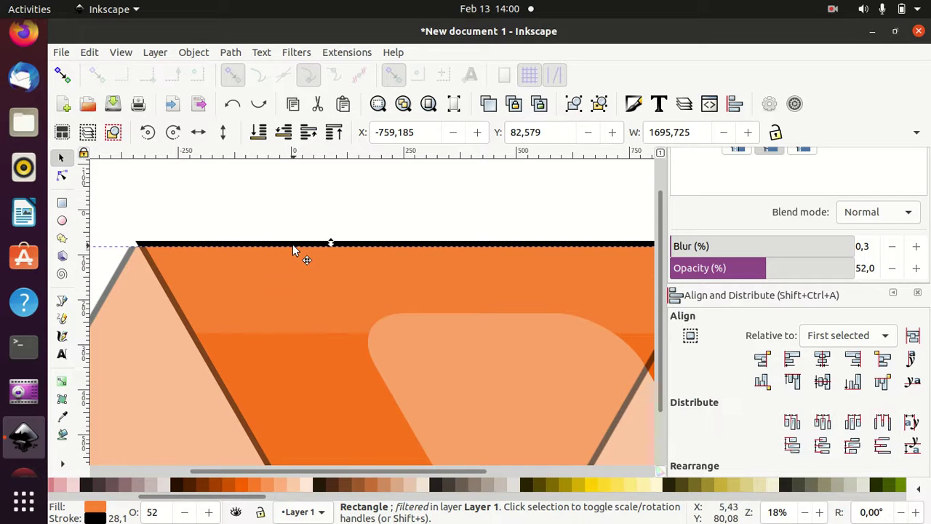
{"action": "left_click_drag", "start_coordinate": [292, 244], "coordinate": [294, 245]}
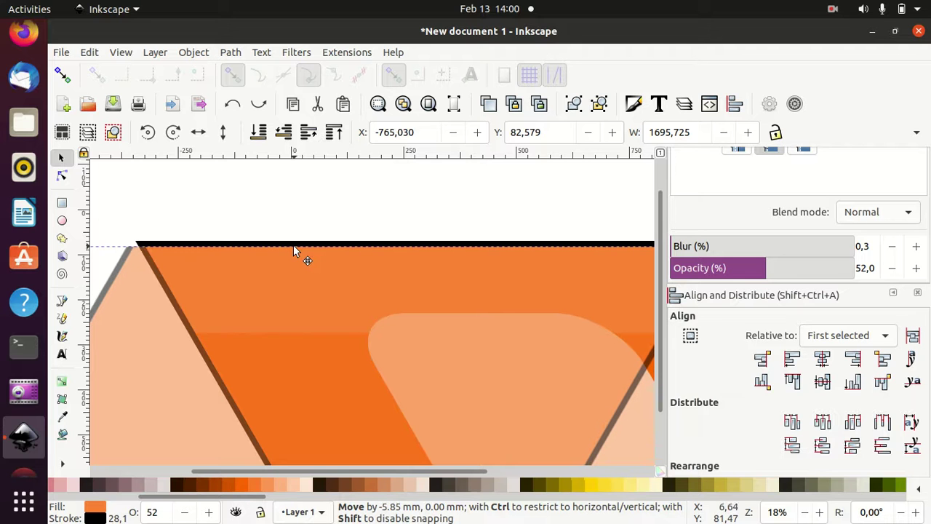
{"action": "left_click_drag", "start_coordinate": [294, 244], "coordinate": [296, 244]}
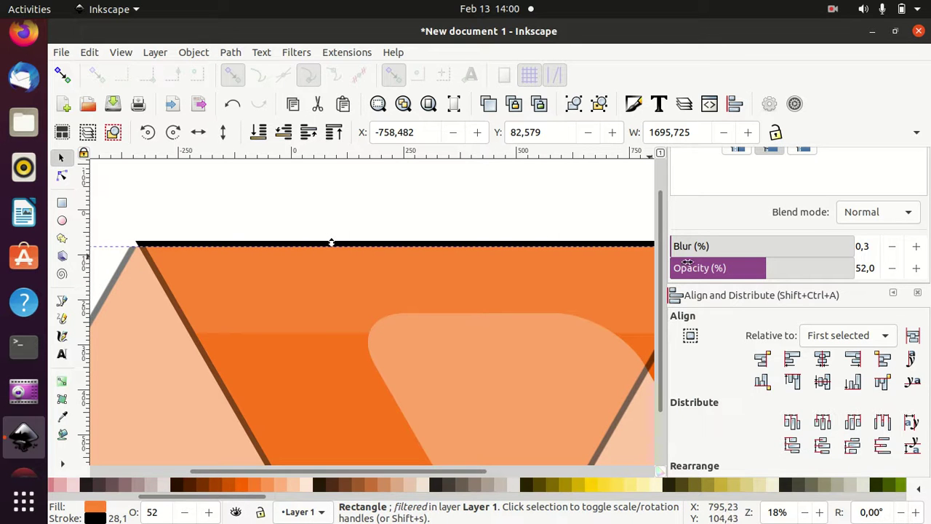
{"action": "mouse_move", "coordinate": [765, 269]}
{"action": "left_mouse_down"}
{"action": "mouse_move", "coordinate": [874, 286]}
{"action": "mouse_move", "coordinate": [783, 282]}
{"action": "left_mouse_up"}
{"action": "scroll", "coordinate": [446, 206], "scroll_direction": "down", "scroll_amount": 1}
Select the semi-transparent orange rectangle.
{"action": "left_click", "coordinate": [445, 205]}
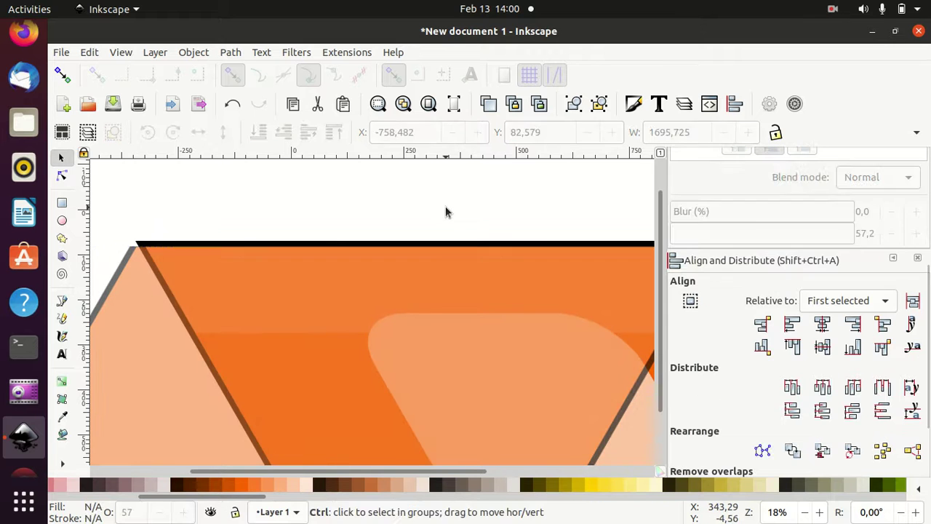
{"action": "scroll", "coordinate": [445, 206], "scroll_direction": "down", "scroll_amount": 2}
{"action": "scroll", "coordinate": [445, 206], "scroll_direction": "down", "scroll_amount": 1}
{"action": "left_click", "coordinate": [390, 267]}
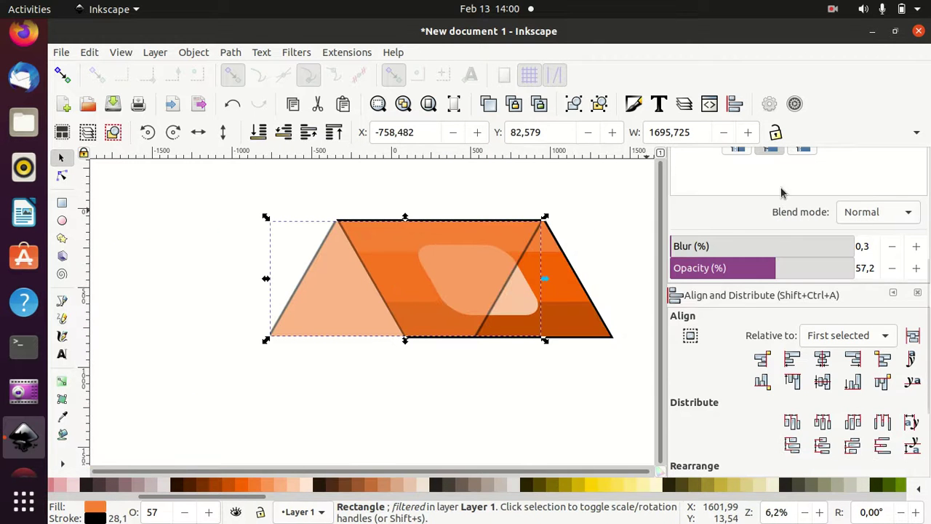
Try a linear gradient on its stroke, then revert to the flat black stroke.
{"action": "scroll", "coordinate": [773, 222], "scroll_direction": "up", "scroll_amount": 5}
{"action": "scroll", "coordinate": [833, 314], "scroll_direction": "down", "scroll_amount": 2}
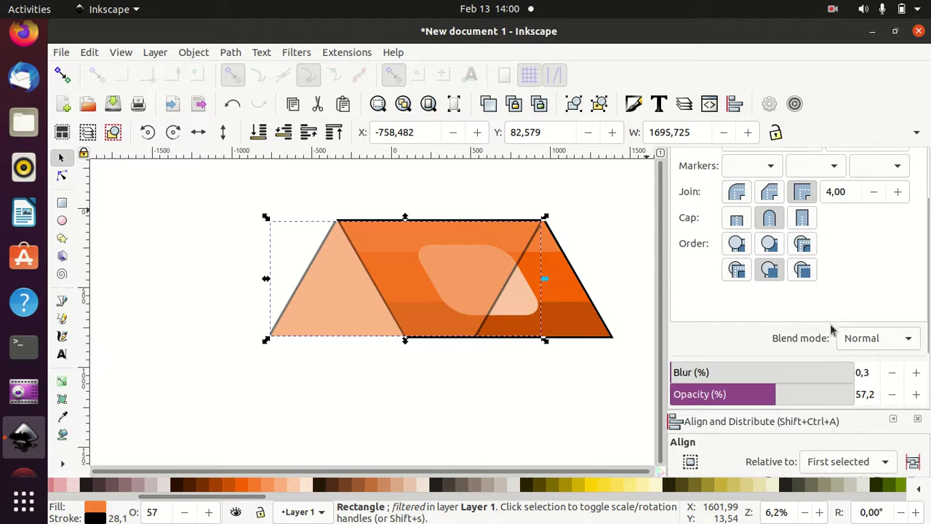
{"action": "scroll", "coordinate": [832, 328], "scroll_direction": "down", "scroll_amount": 4}
{"action": "scroll", "coordinate": [817, 302], "scroll_direction": "up", "scroll_amount": 3}
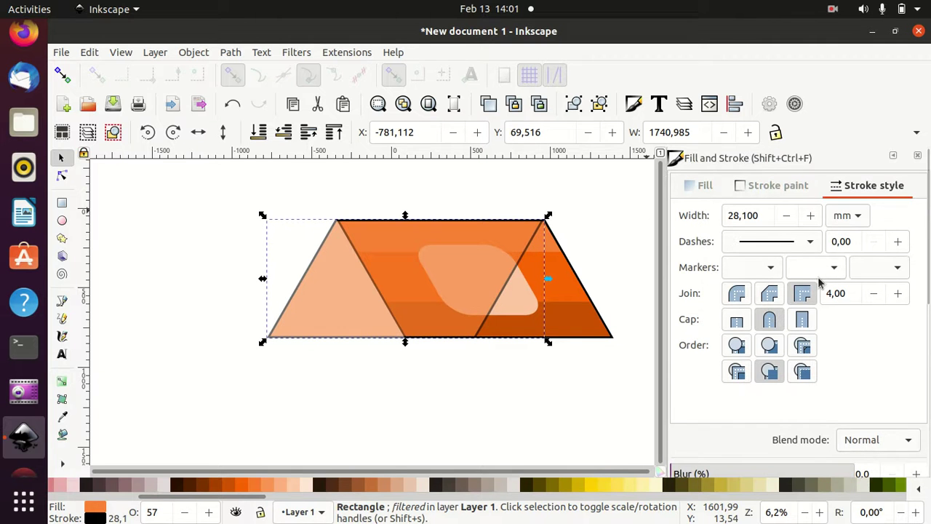
{"action": "left_click", "coordinate": [785, 188]}
{"action": "left_click", "coordinate": [737, 217]}
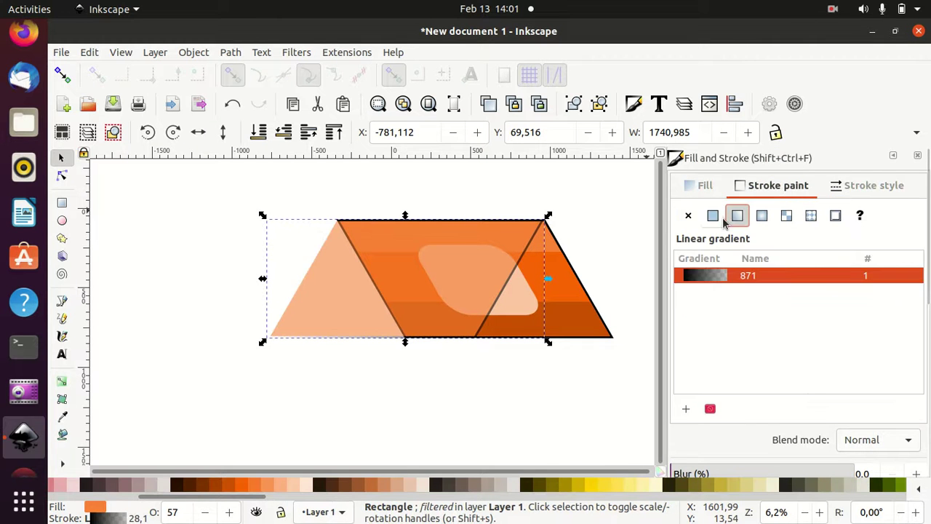
{"action": "left_click", "coordinate": [717, 218]}
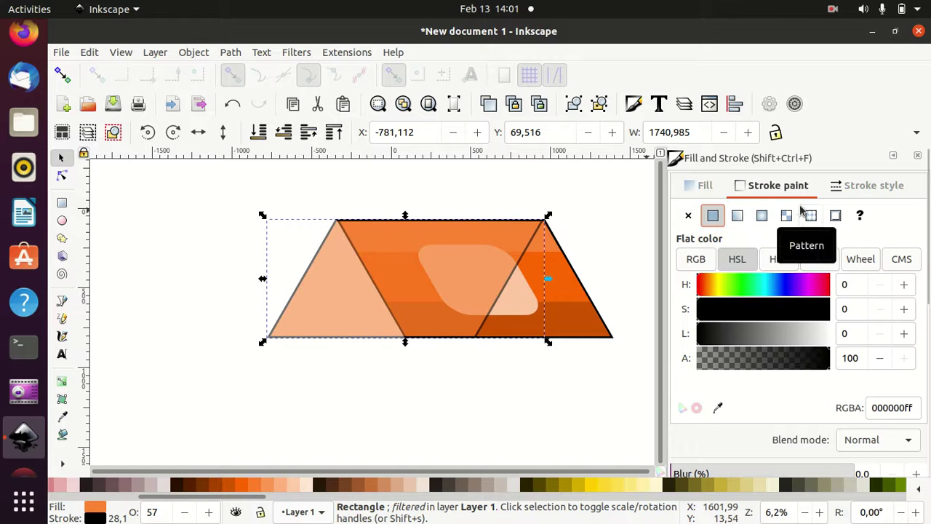
{"action": "left_click", "coordinate": [837, 189]}
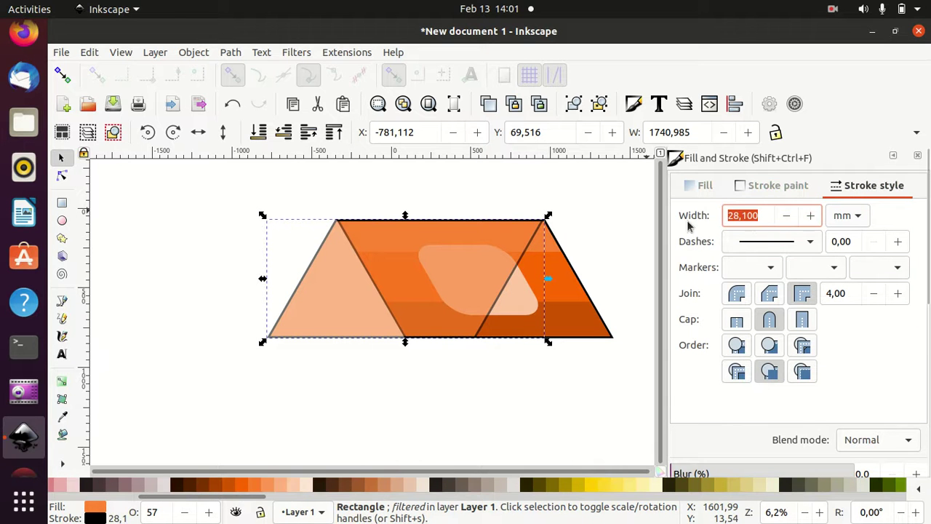
{"action": "left_click", "coordinate": [372, 377]}
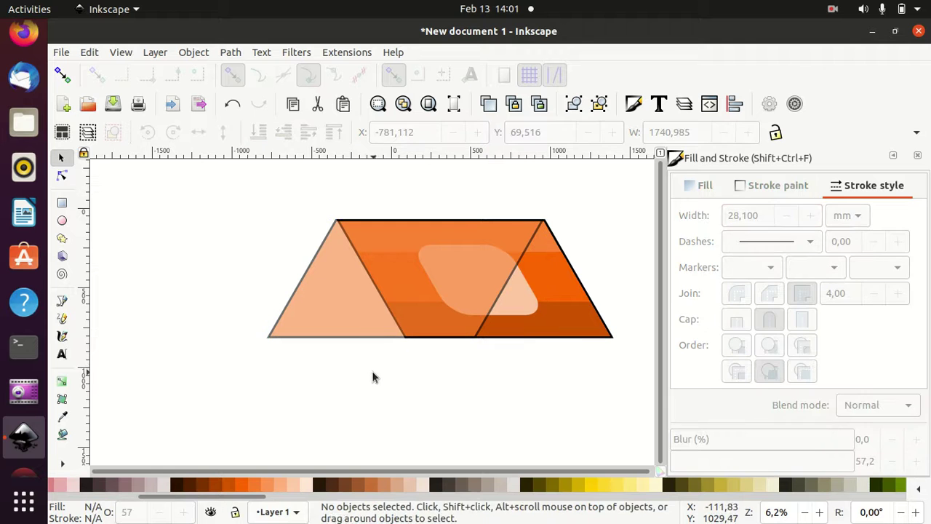
{"action": "left_click", "coordinate": [411, 288]}
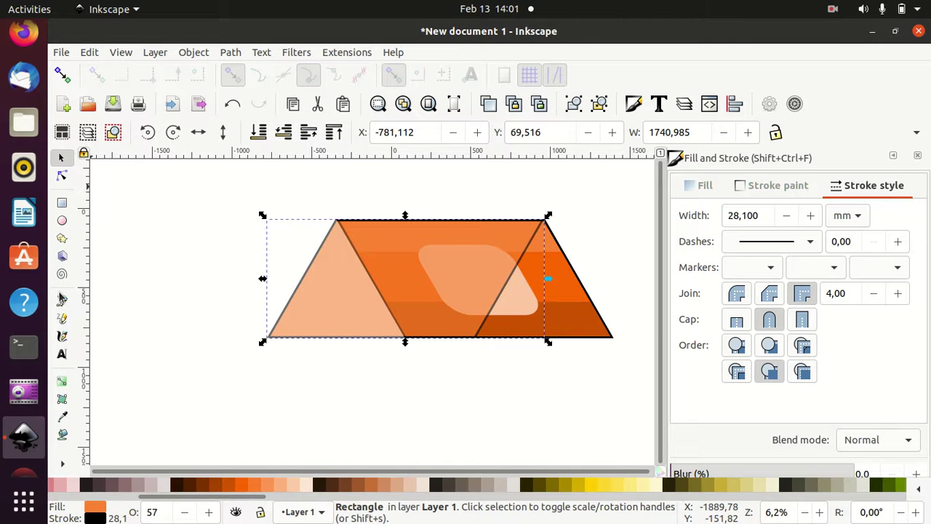
Draw a closed mauve cutting shape over the tent's right part with the Pen tool.
{"action": "scroll", "coordinate": [379, 240], "scroll_direction": "up", "scroll_amount": 3, "text": "ctrl"}
{"action": "scroll", "coordinate": [375, 243], "scroll_direction": "up", "scroll_amount": 1, "text": "ctrl"}
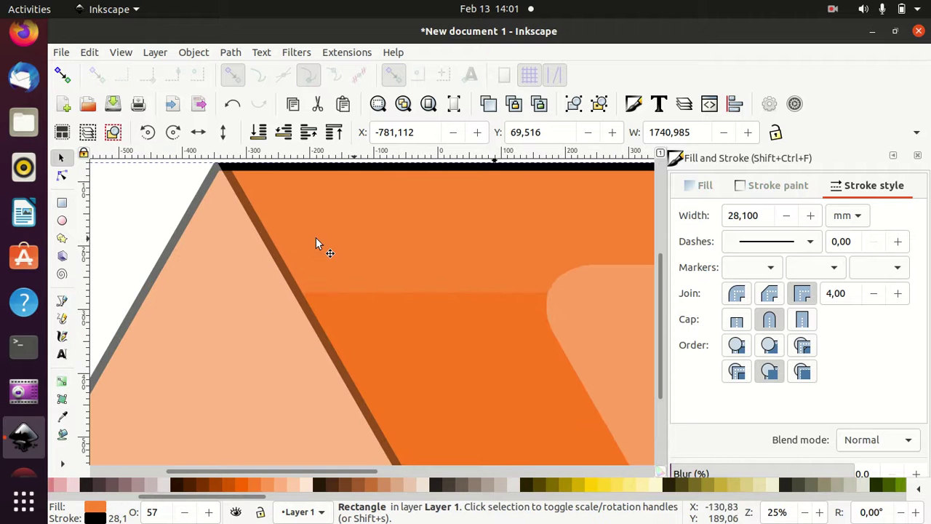
{"action": "left_click", "coordinate": [62, 301]}
{"action": "scroll", "coordinate": [191, 302], "scroll_direction": "up", "scroll_amount": 2}
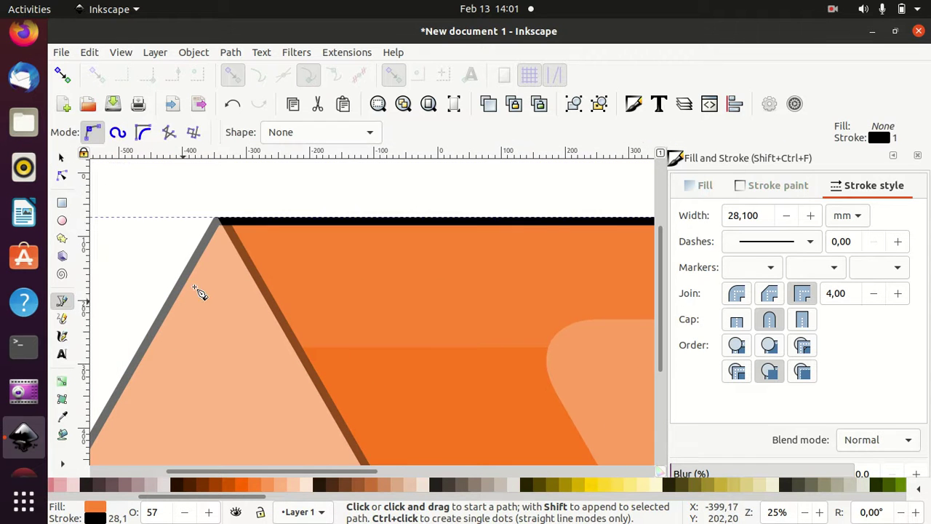
{"action": "left_click", "coordinate": [191, 202]}
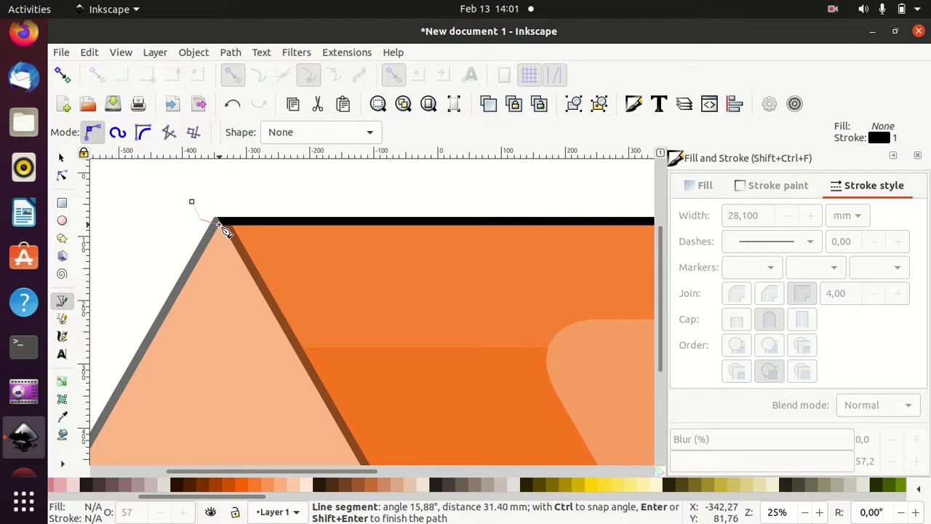
{"action": "scroll", "coordinate": [233, 269], "scroll_direction": "down", "scroll_amount": 4}
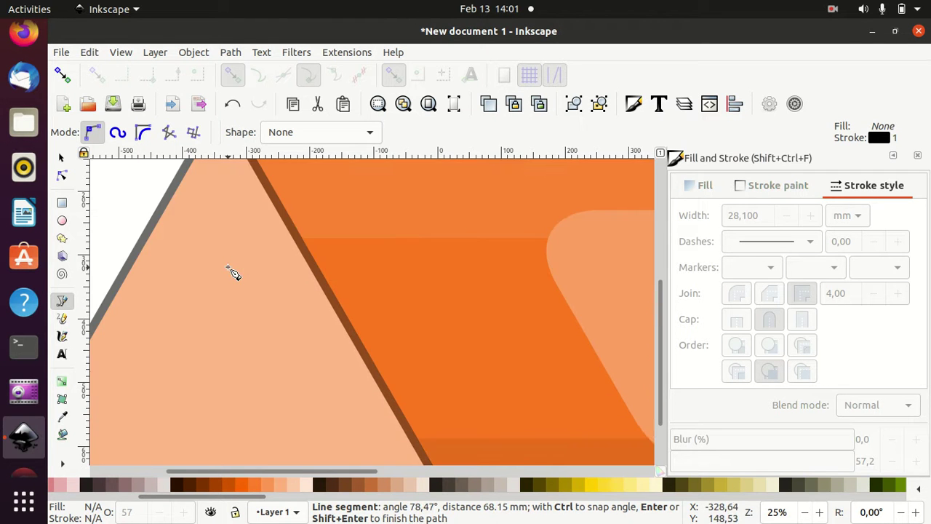
{"action": "scroll", "coordinate": [232, 271], "scroll_direction": "down", "scroll_amount": 2, "text": "ctrl"}
{"action": "scroll", "coordinate": [230, 270], "scroll_direction": "down", "scroll_amount": 1, "text": "ctrl"}
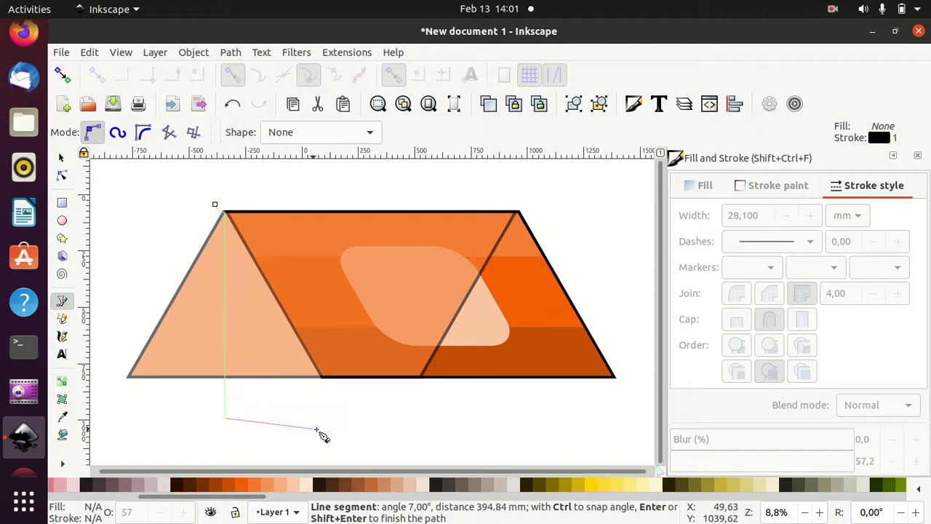
{"action": "left_click", "coordinate": [553, 419]}
{"action": "left_click", "coordinate": [527, 191]}
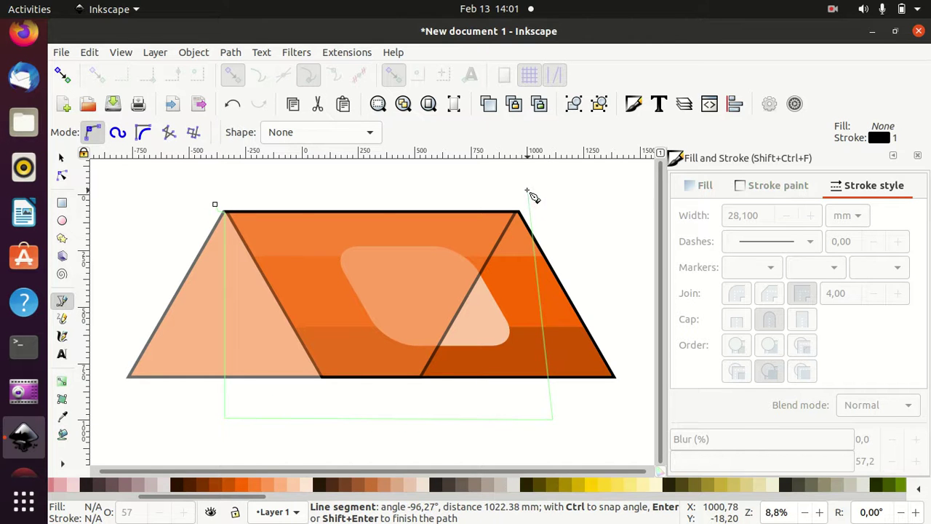
{"action": "left_click", "coordinate": [212, 193]}
{"action": "left_click", "coordinate": [215, 205]}
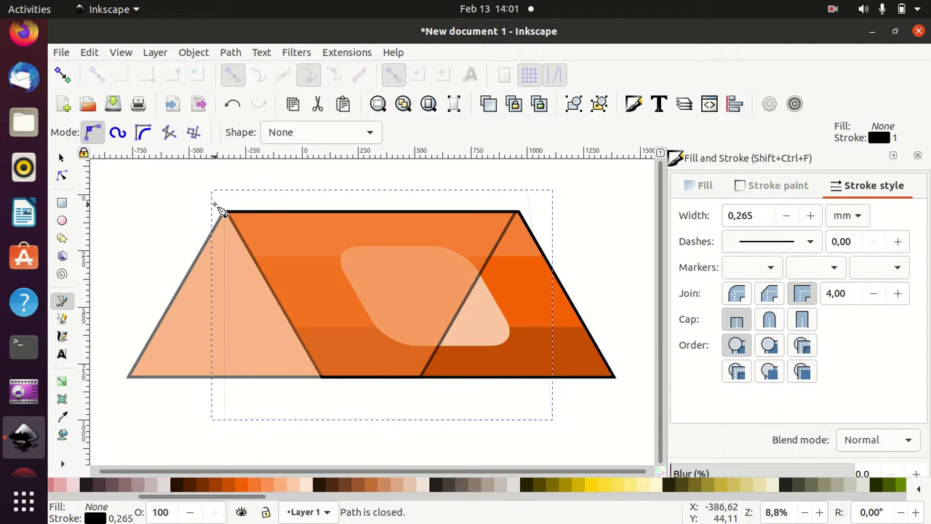
{"action": "left_click", "coordinate": [122, 486]}
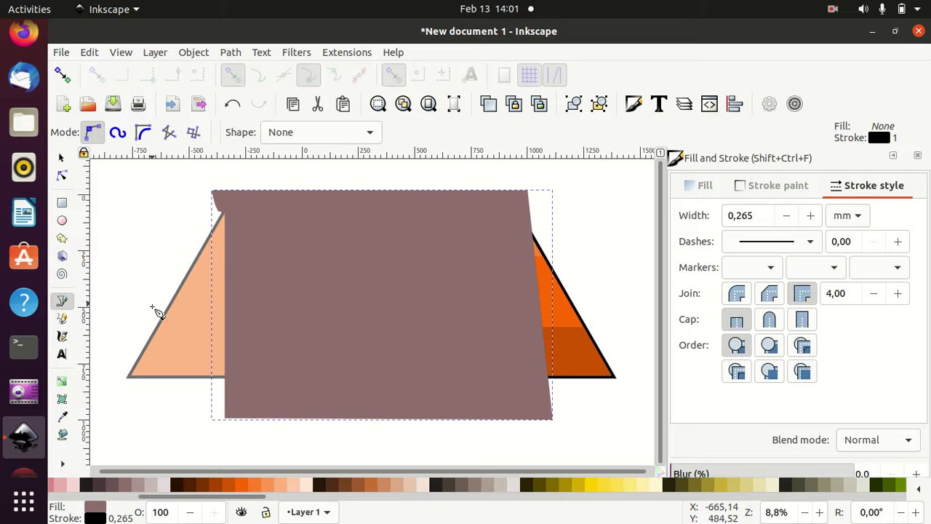
Select the cutting shape with the rectangle and apply Path > Difference.
{"action": "left_click", "coordinate": [63, 158]}
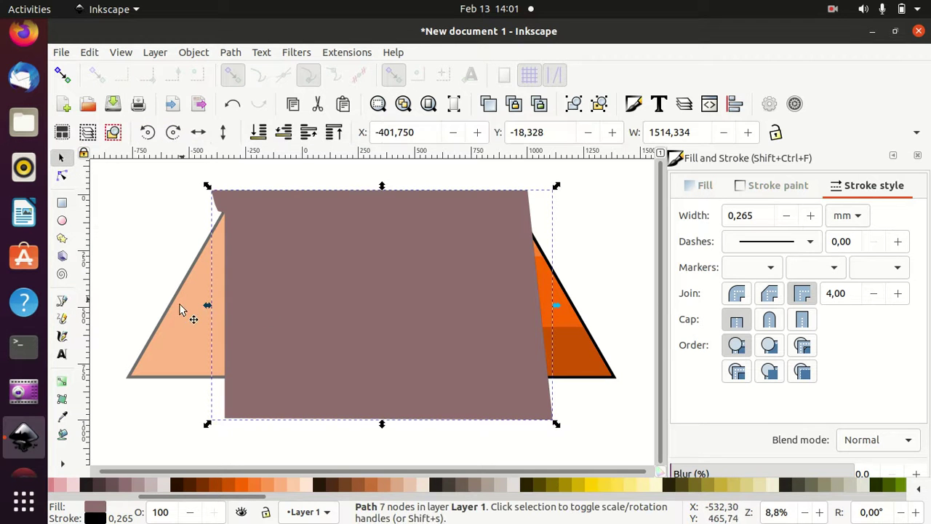
{"action": "left_click", "coordinate": [175, 320], "text": "shift"}
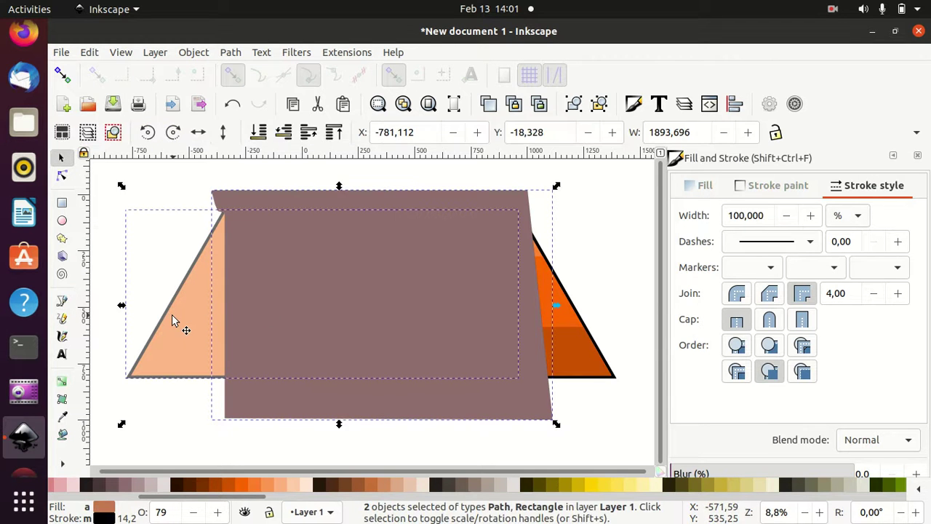
{"action": "left_click", "coordinate": [230, 53]}
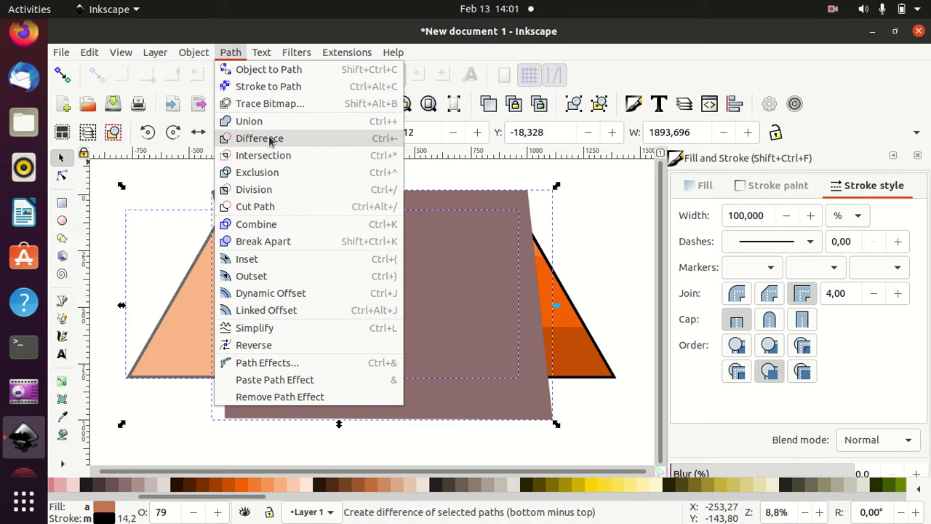
{"action": "left_click", "coordinate": [259, 138]}
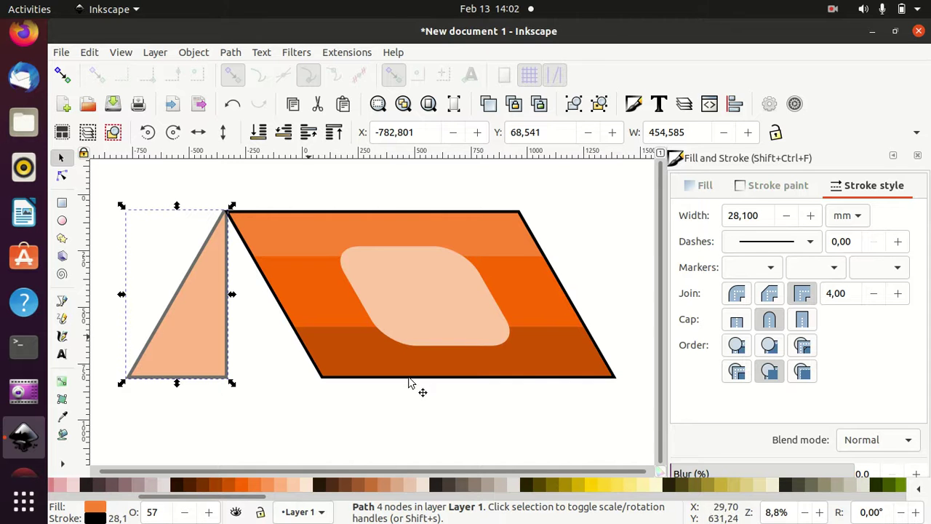
Make the peach front triangle fully opaque.
{"action": "scroll", "coordinate": [761, 433], "scroll_direction": "down", "scroll_amount": 1}
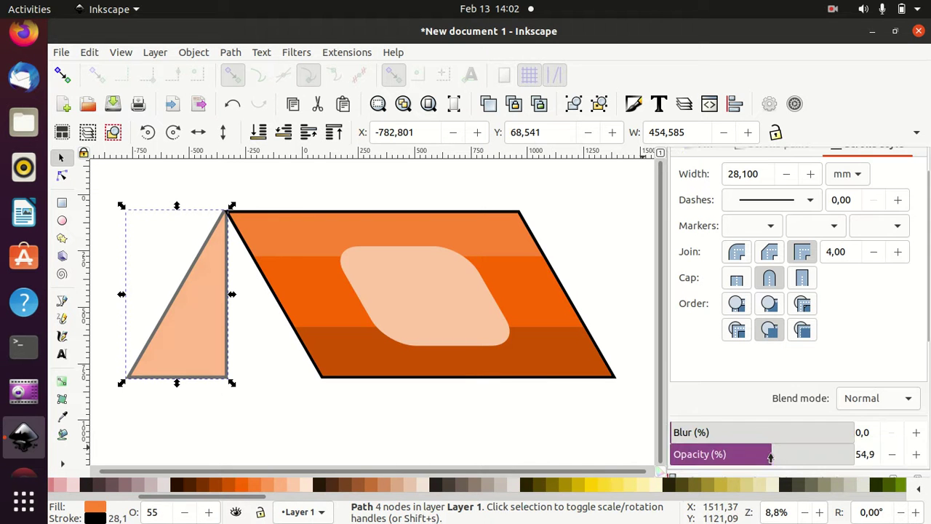
{"action": "left_click_drag", "start_coordinate": [771, 457], "coordinate": [859, 455]}
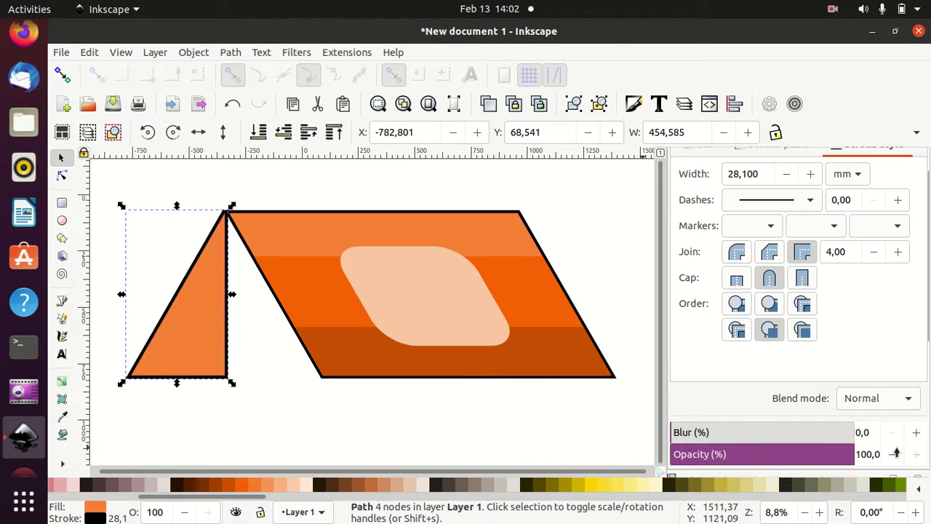
{"action": "left_click", "coordinate": [279, 413]}
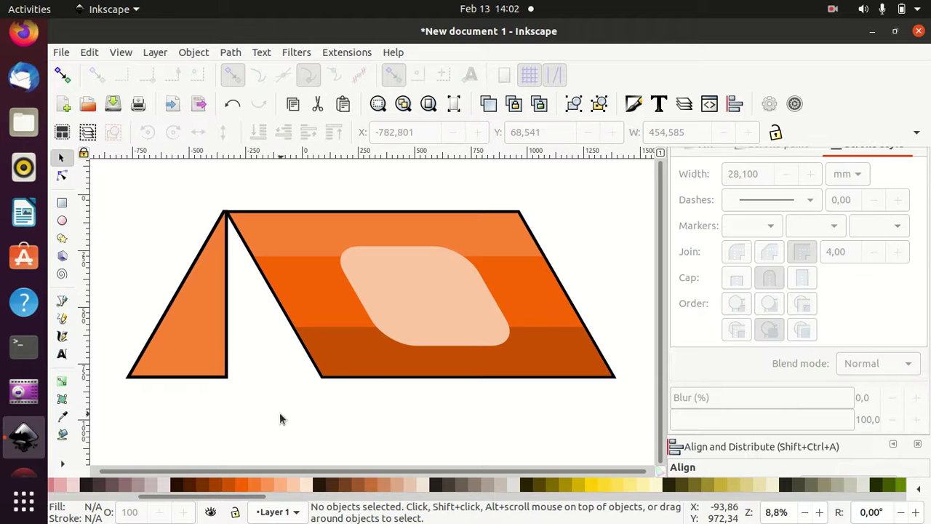
Duplicate the left front triangle, flip it horizontally, and place it beside the tent body.
{"action": "left_click", "coordinate": [214, 338]}
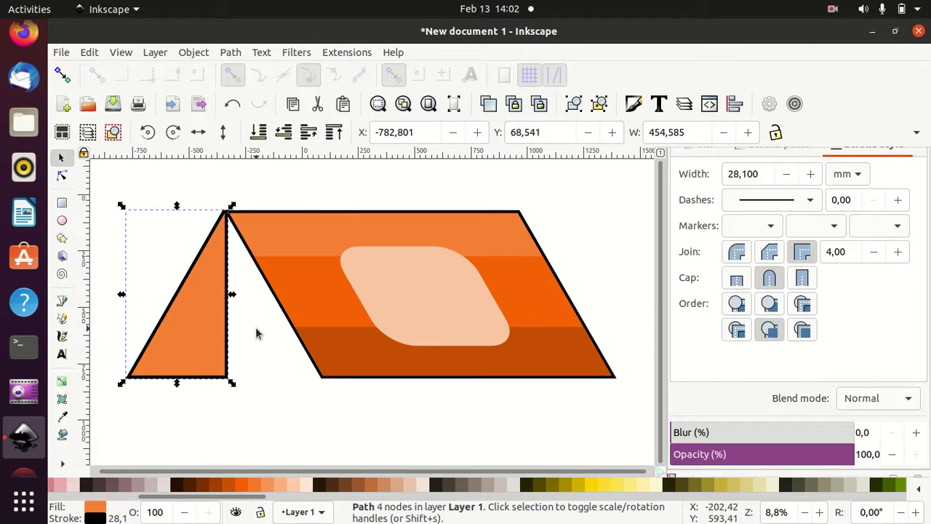
{"action": "key", "text": "ctrl"}
{"action": "left_click", "coordinate": [198, 137]}
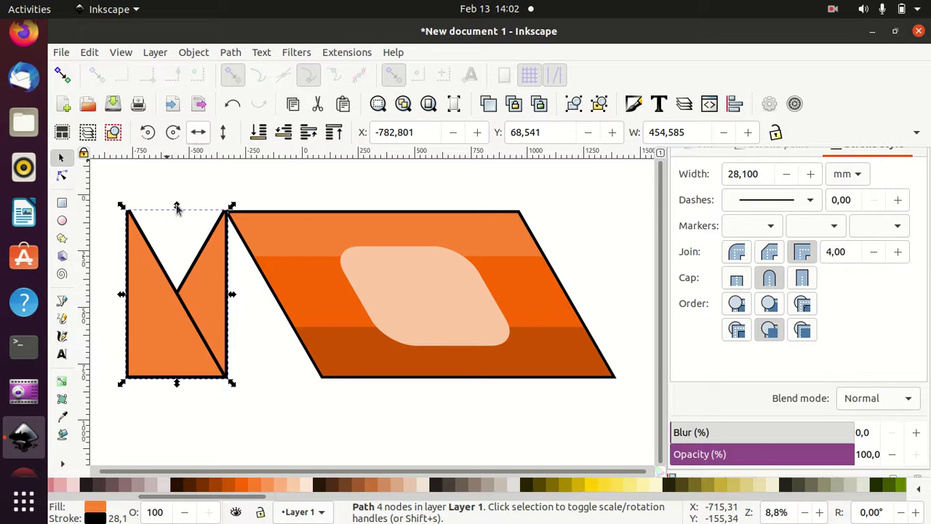
{"action": "mouse_move", "coordinate": [141, 323]}
{"action": "left_mouse_down"}
{"action": "mouse_move", "coordinate": [219, 345]}
{"action": "mouse_move", "coordinate": [234, 329]}
{"action": "left_mouse_up"}
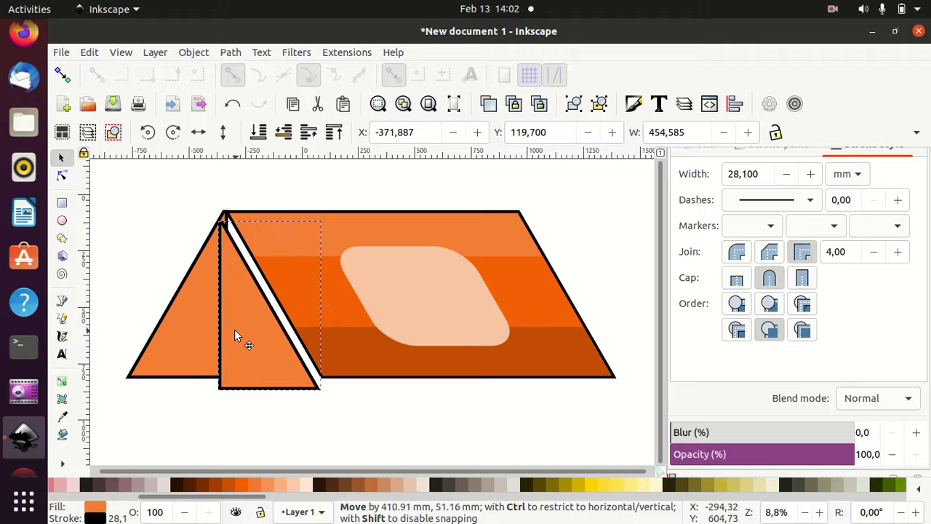
{"action": "key", "text": "ctrl+z"}
{"action": "left_click_drag", "start_coordinate": [167, 329], "coordinate": [269, 339]}
Shrink the mirrored triangle to fit the tent's slope, keeping it unblurred at full opacity.
{"action": "left_click", "coordinate": [770, 444]}
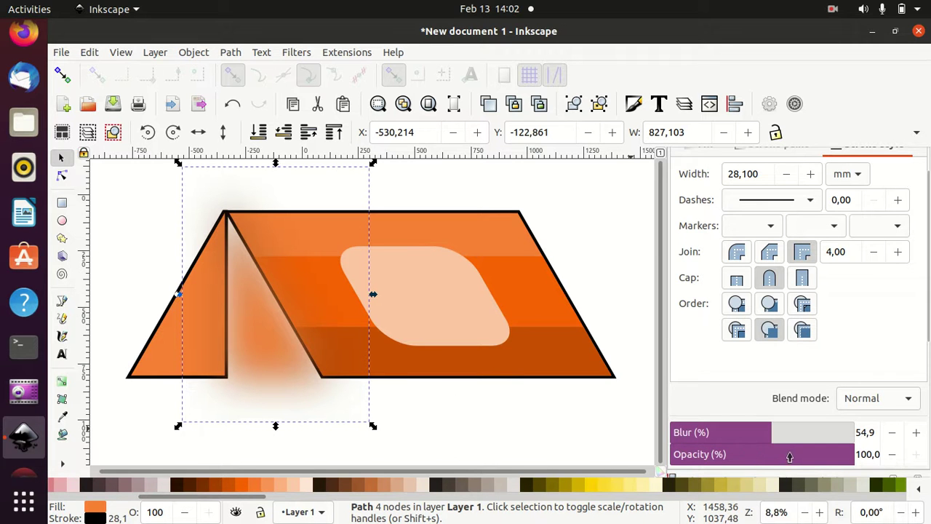
{"action": "left_click_drag", "start_coordinate": [767, 432], "coordinate": [671, 433]}
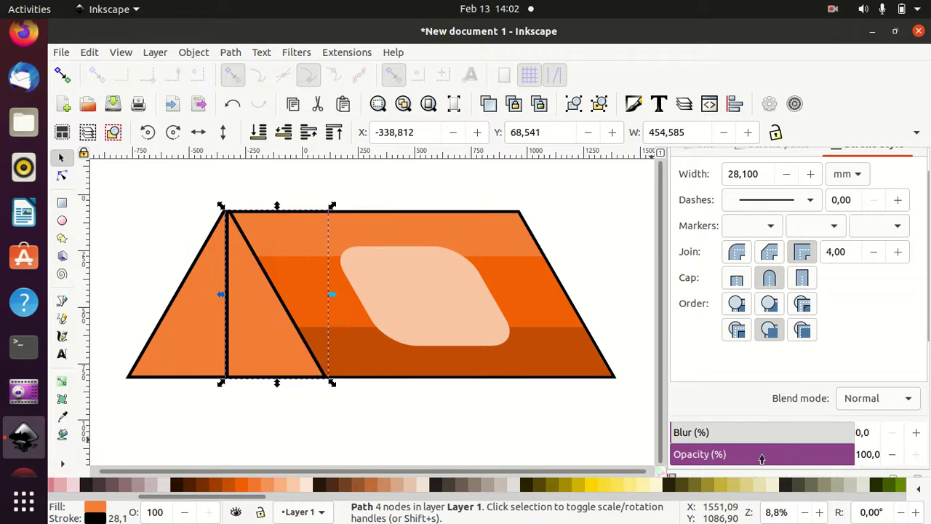
{"action": "left_click", "coordinate": [763, 454]}
{"action": "left_click", "coordinate": [730, 454]}
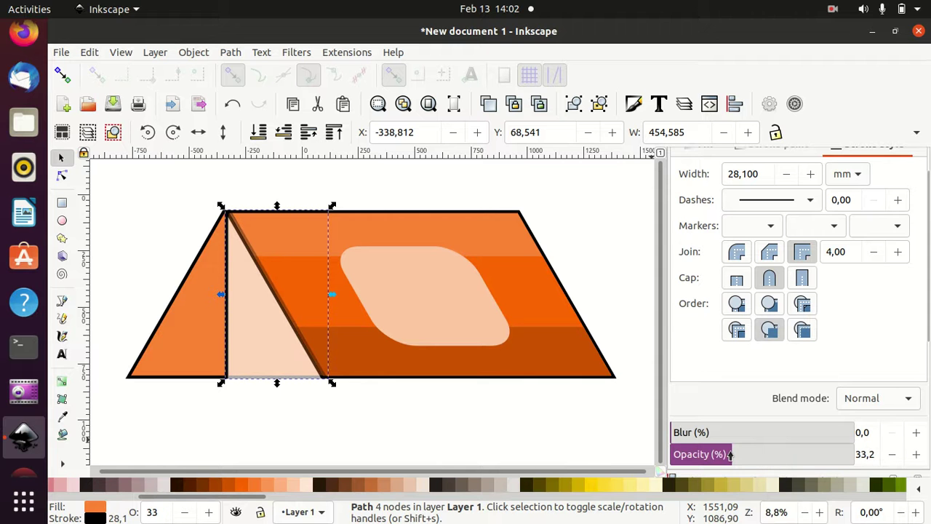
{"action": "left_click", "coordinate": [711, 455]}
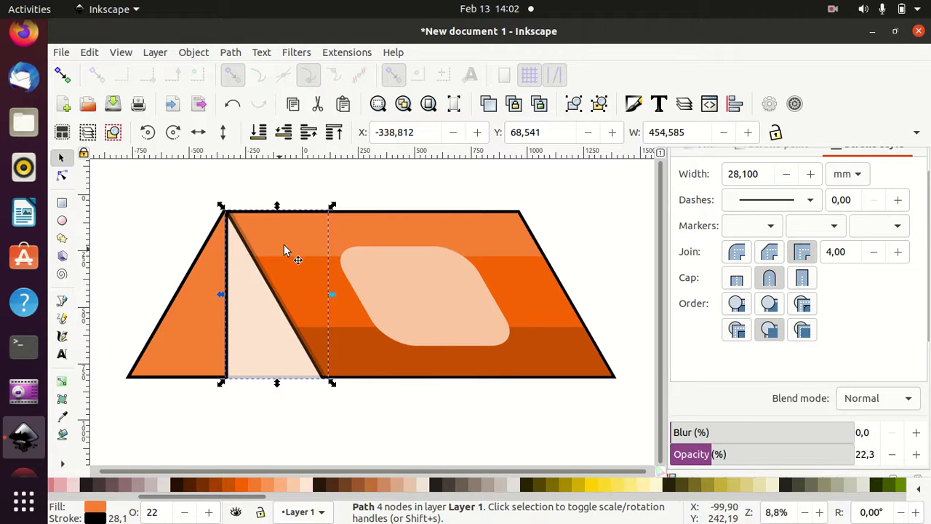
{"action": "key", "text": "ctrl"}
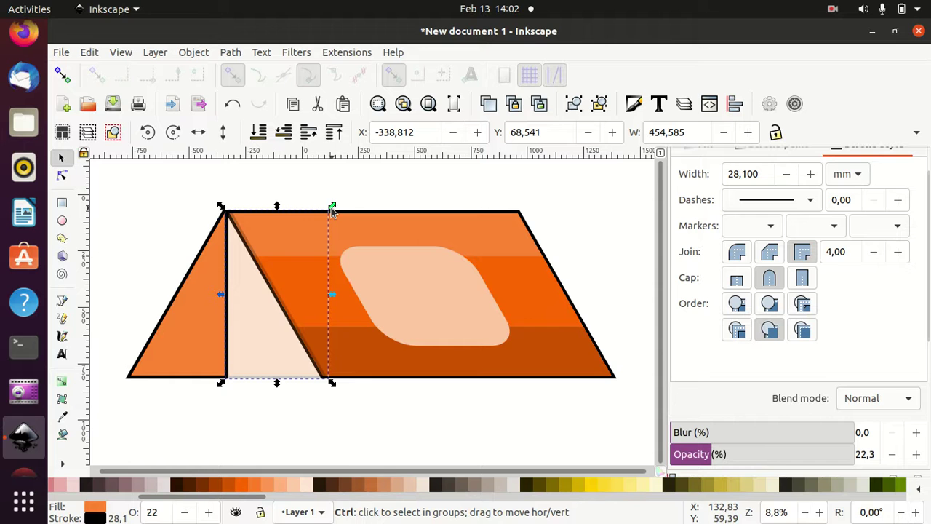
{"action": "left_click_drag", "start_coordinate": [331, 208], "coordinate": [326, 215]}
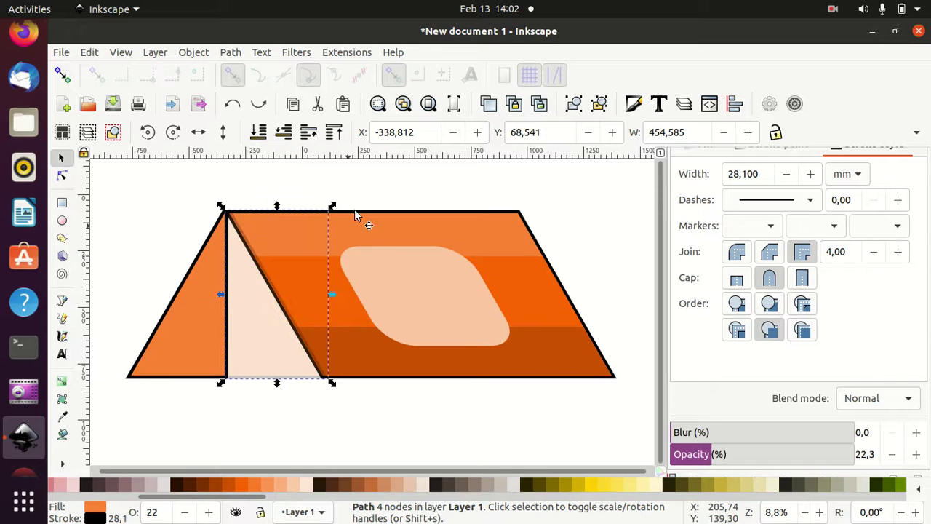
{"action": "left_click_drag", "start_coordinate": [333, 209], "coordinate": [336, 216]}
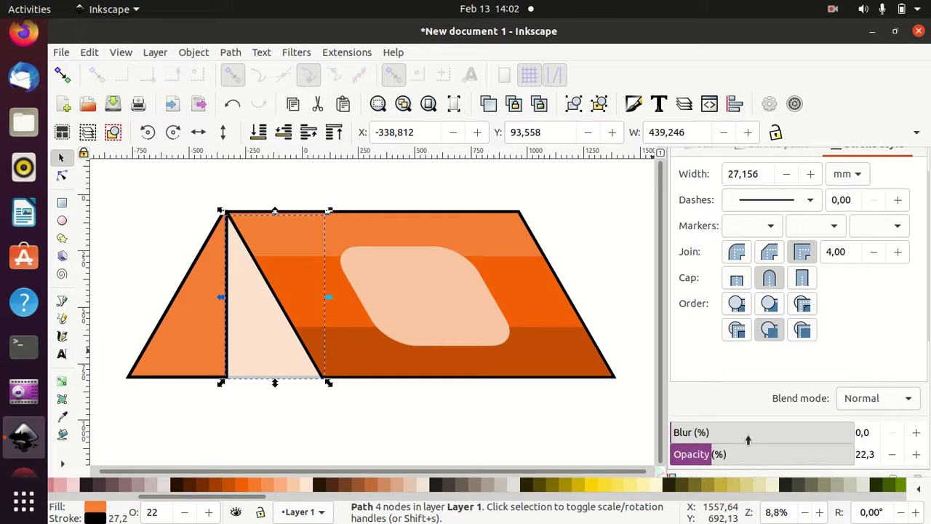
{"action": "left_click_drag", "start_coordinate": [713, 456], "coordinate": [910, 458]}
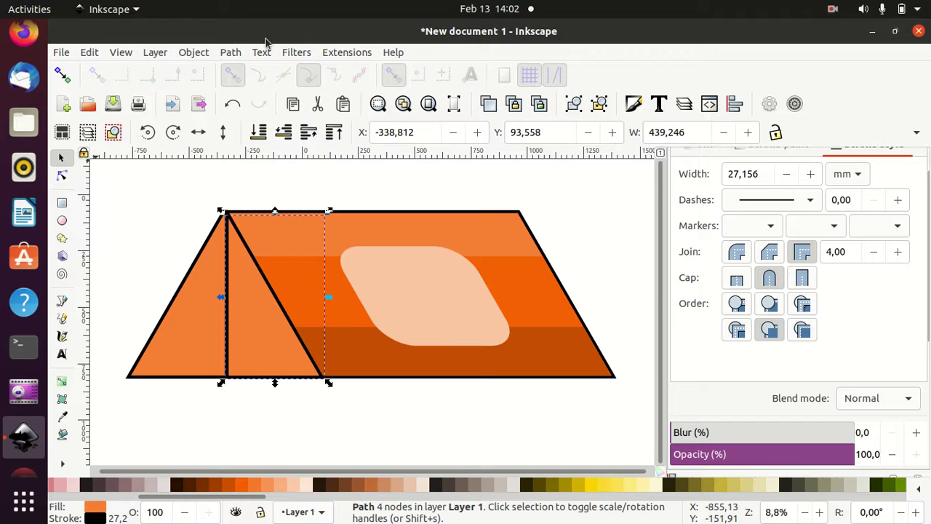
Convert the door flap to a path and move its bottom-left node right.
{"action": "left_click", "coordinate": [229, 53]}
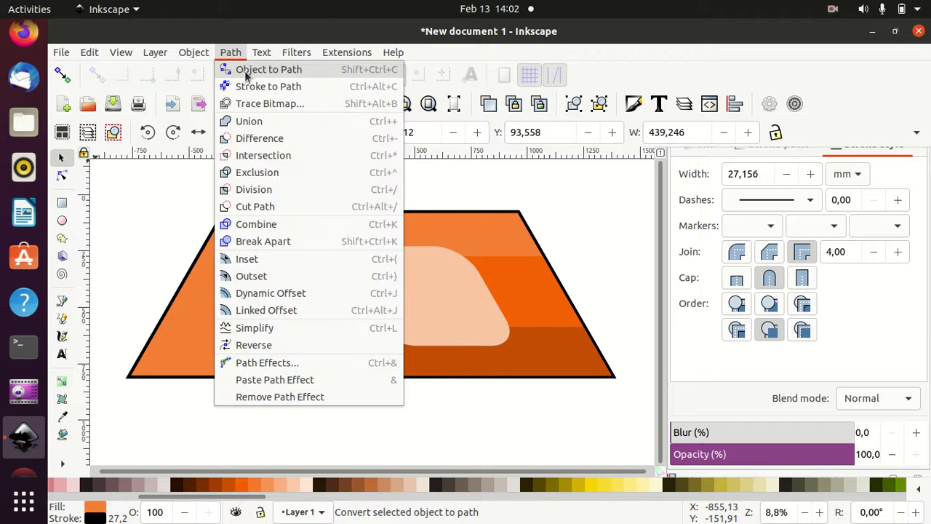
{"action": "left_click", "coordinate": [246, 75]}
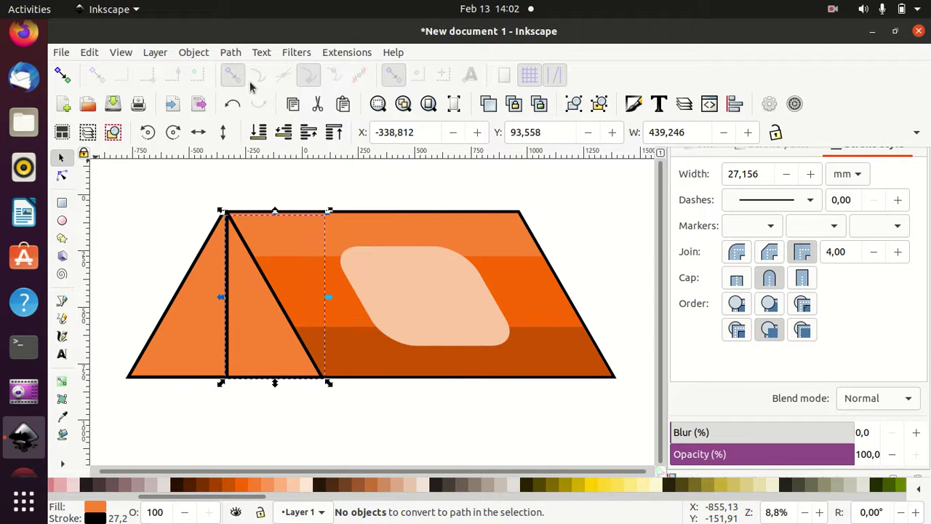
{"action": "left_click", "coordinate": [61, 175]}
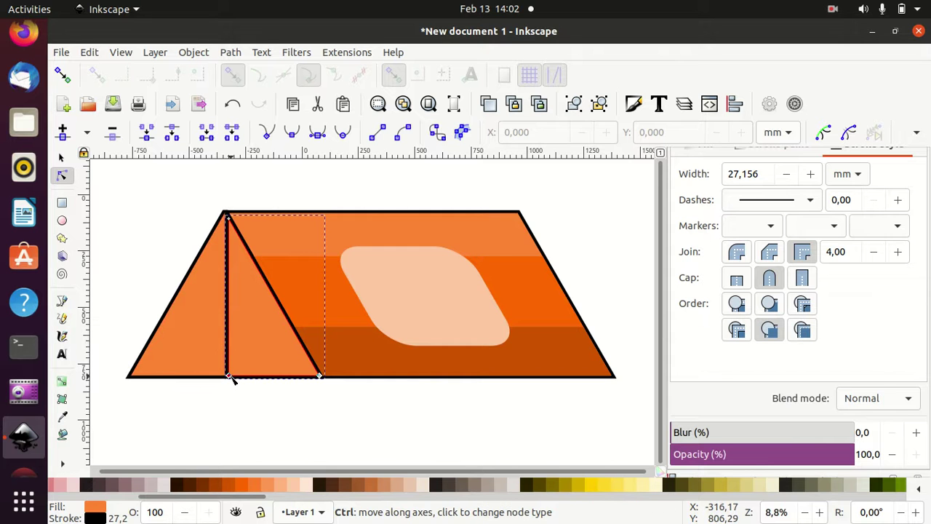
{"action": "left_click_drag", "start_coordinate": [232, 377], "coordinate": [277, 381]}
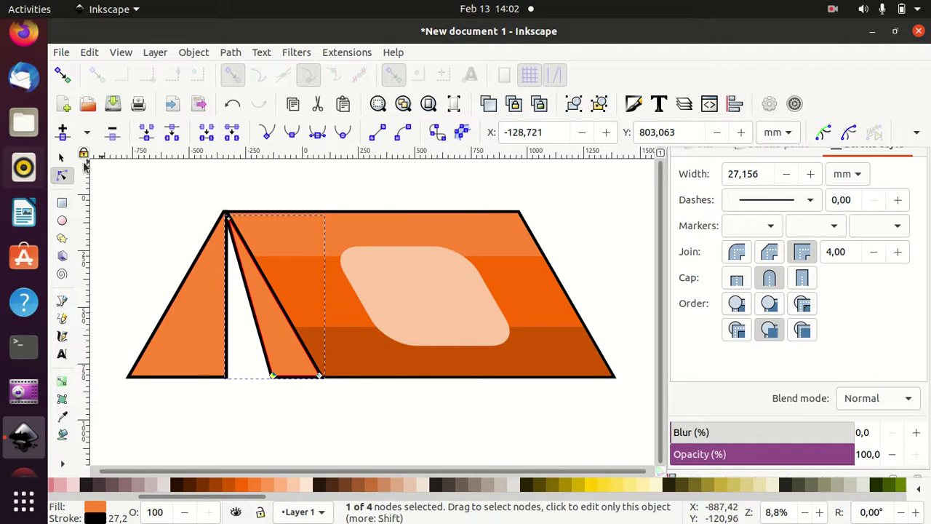
{"action": "left_click", "coordinate": [61, 157]}
Select all the tent's parts to check them, then clear the selection.
{"action": "left_click", "coordinate": [150, 212]}
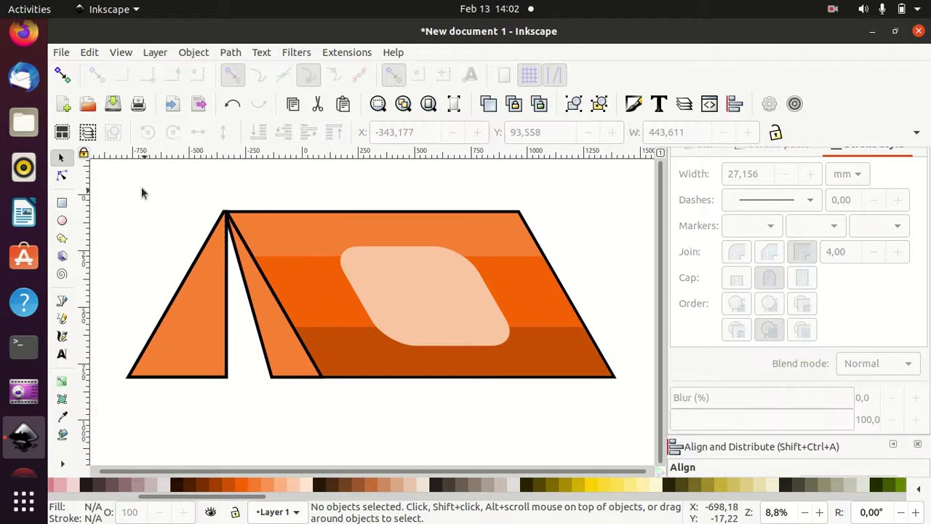
{"action": "left_click_drag", "start_coordinate": [111, 183], "coordinate": [624, 451]}
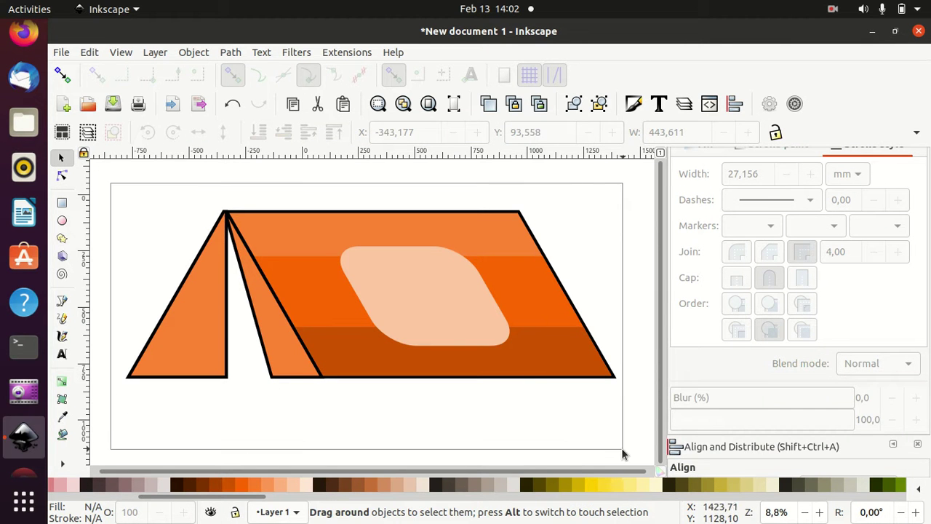
{"action": "scroll", "coordinate": [551, 398], "scroll_direction": "down", "scroll_amount": 1}
{"action": "scroll", "coordinate": [546, 396], "scroll_direction": "down", "scroll_amount": 1}
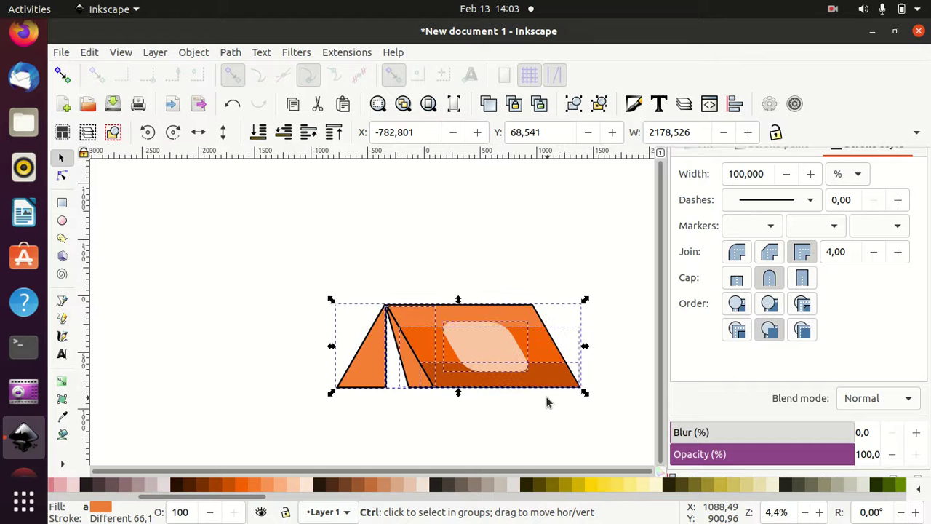
{"action": "left_click", "coordinate": [406, 196]}
{"action": "key", "text": "ctrl+shift+a"}
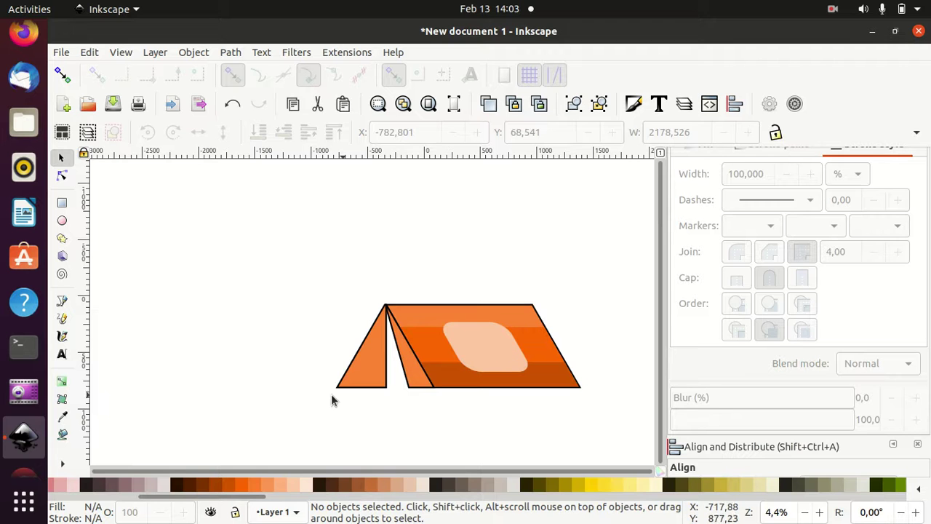
Draw a long flat rectangle under the tent and fill it black.
{"action": "left_click", "coordinate": [62, 202]}
{"action": "mouse_move", "coordinate": [206, 385]}
{"action": "left_mouse_down"}
{"action": "mouse_move", "coordinate": [633, 414]}
{"action": "mouse_move", "coordinate": [644, 388]}
{"action": "mouse_move", "coordinate": [658, 389]}
{"action": "left_mouse_up"}
{"action": "left_click_drag", "start_coordinate": [411, 402], "coordinate": [410, 401]}
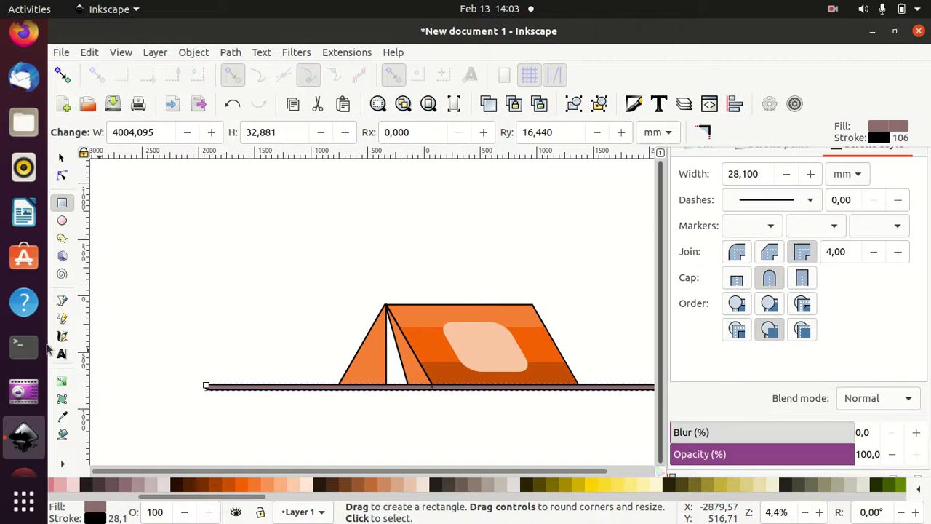
{"action": "left_click", "coordinate": [67, 154]}
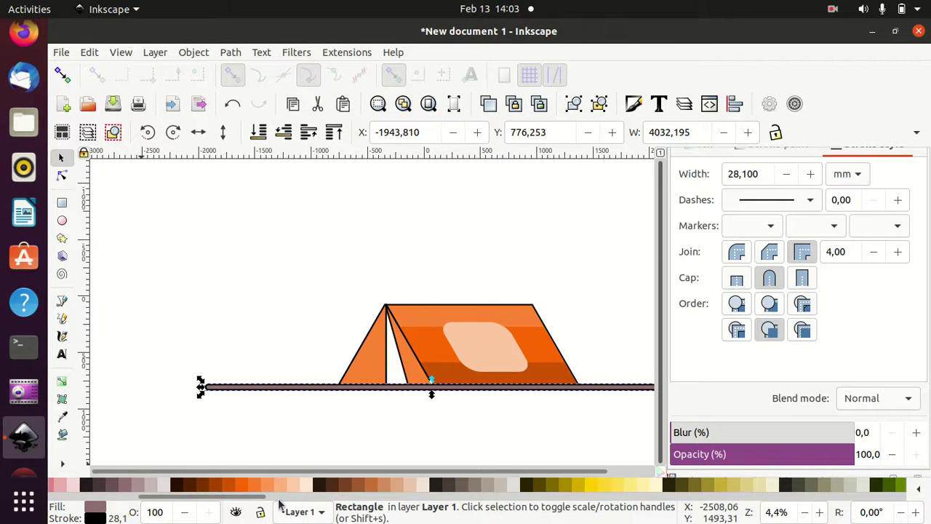
{"action": "left_click_drag", "start_coordinate": [260, 497], "coordinate": [146, 498]}
{"action": "left_click", "coordinate": [65, 485]}
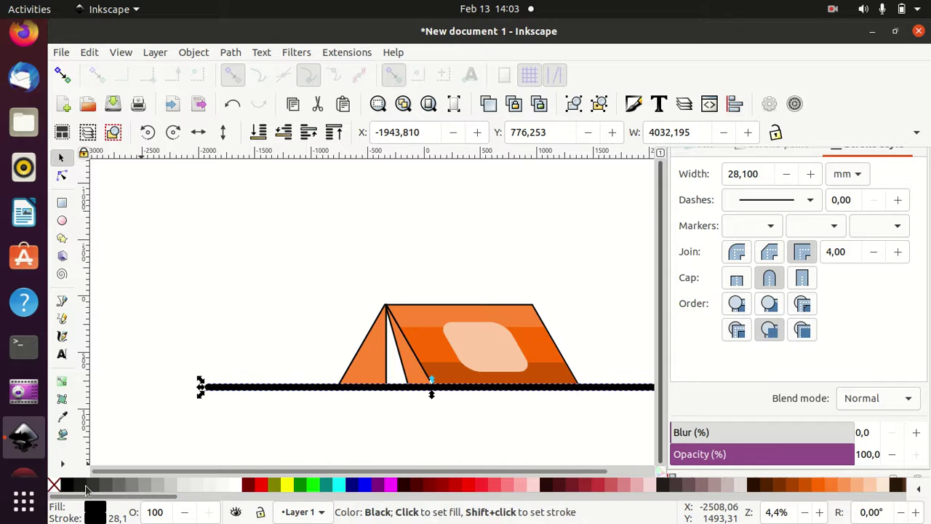
Move the black bar to the tent's base and flatten it into a thin ground line.
{"action": "scroll", "coordinate": [469, 435], "scroll_direction": "down", "scroll_amount": 1}
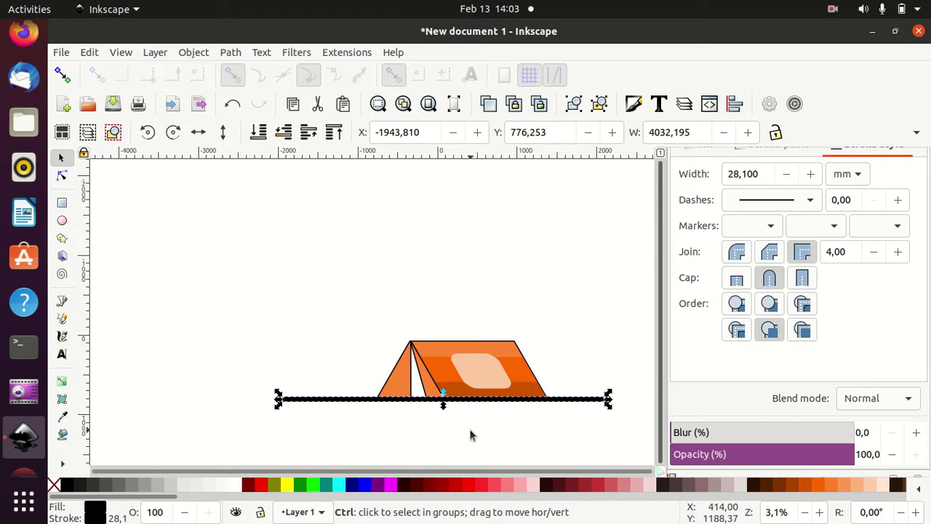
{"action": "left_click_drag", "start_coordinate": [512, 405], "coordinate": [474, 416]}
{"action": "scroll", "coordinate": [474, 416], "scroll_direction": "up", "scroll_amount": 2}
{"action": "scroll", "coordinate": [474, 415], "scroll_direction": "up", "scroll_amount": 1}
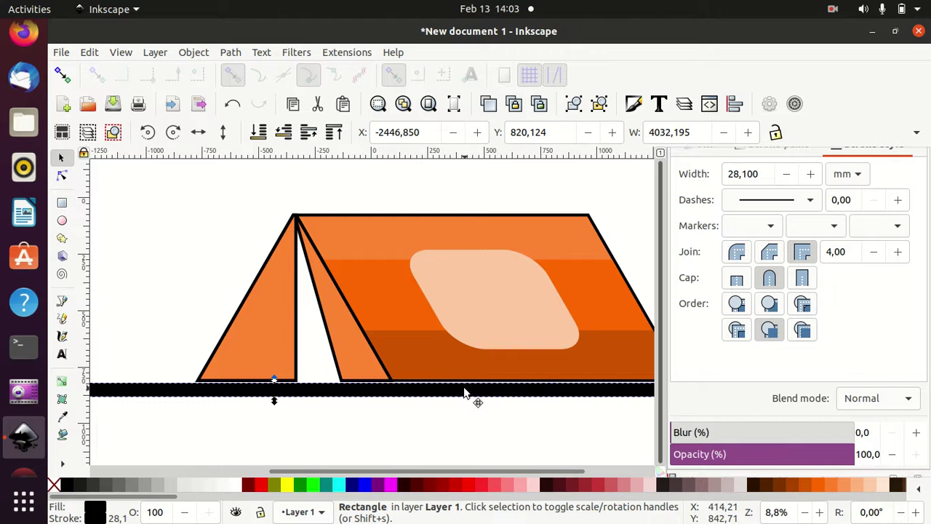
{"action": "left_click_drag", "start_coordinate": [465, 390], "coordinate": [466, 391]}
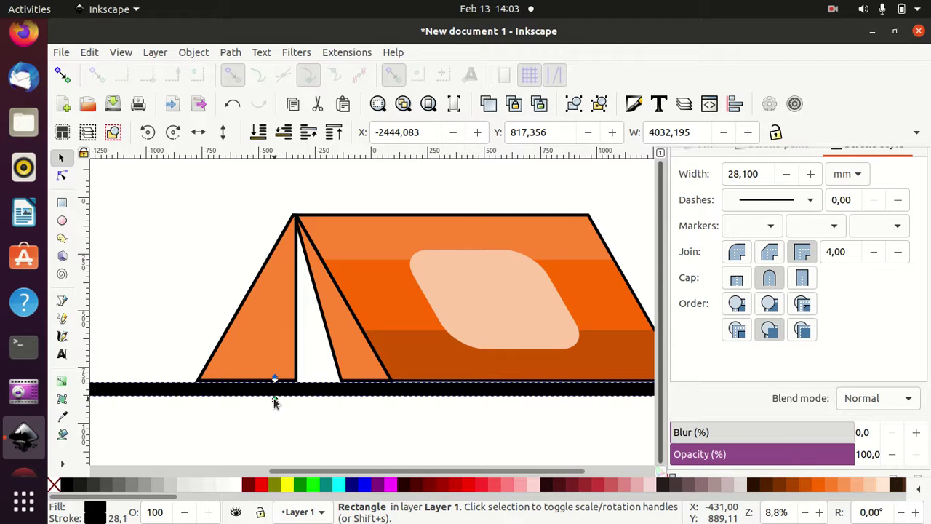
{"action": "left_click_drag", "start_coordinate": [275, 402], "coordinate": [274, 390]}
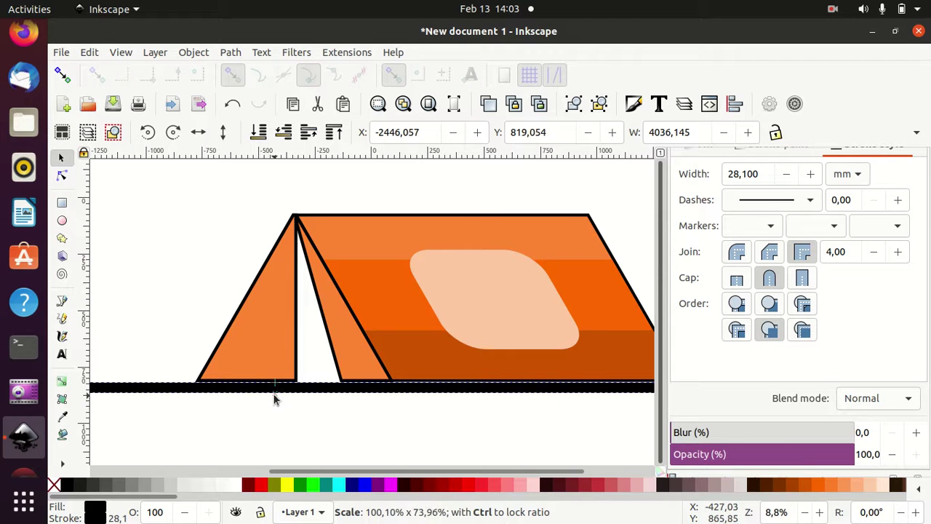
{"action": "left_click", "coordinate": [322, 416]}
{"action": "mouse_move", "coordinate": [394, 480]}
{"action": "left_mouse_down"}
{"action": "mouse_move", "coordinate": [463, 486]}
{"action": "mouse_move", "coordinate": [166, 454]}
{"action": "left_mouse_up"}
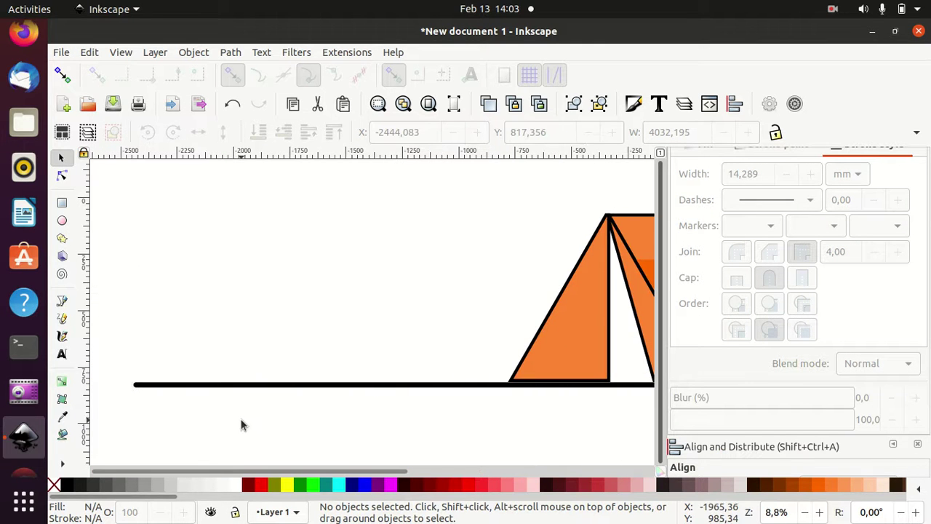
{"action": "scroll", "coordinate": [389, 394], "scroll_direction": "down", "scroll_amount": 4}
{"action": "scroll", "coordinate": [391, 375], "scroll_direction": "up", "scroll_amount": 1}
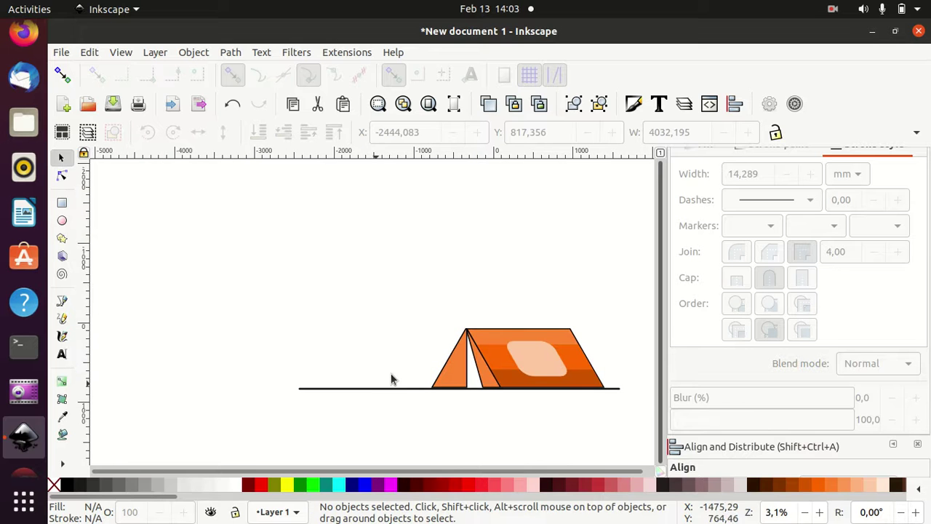
{"action": "left_click", "coordinate": [348, 390]}
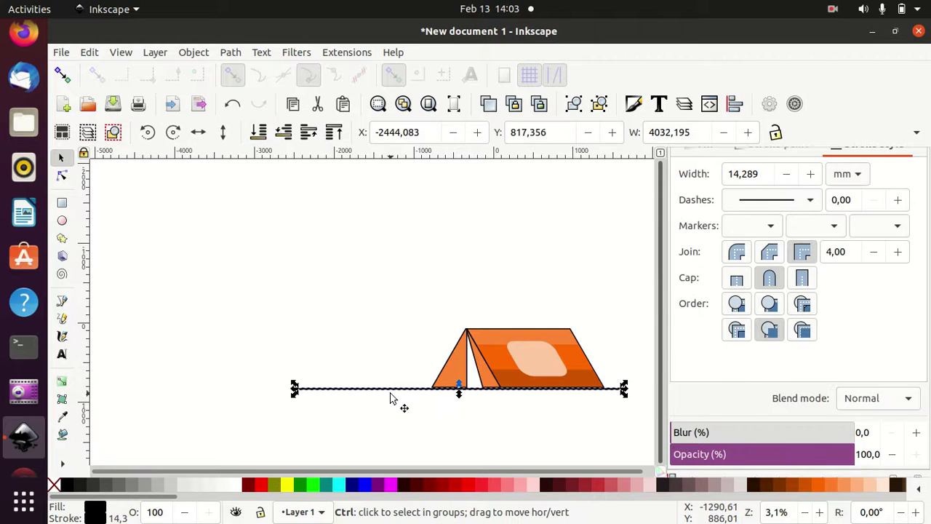
Rotate the line to vertical, move it left of the tent, and shorten it into a post.
{"action": "left_click", "coordinate": [174, 133]}
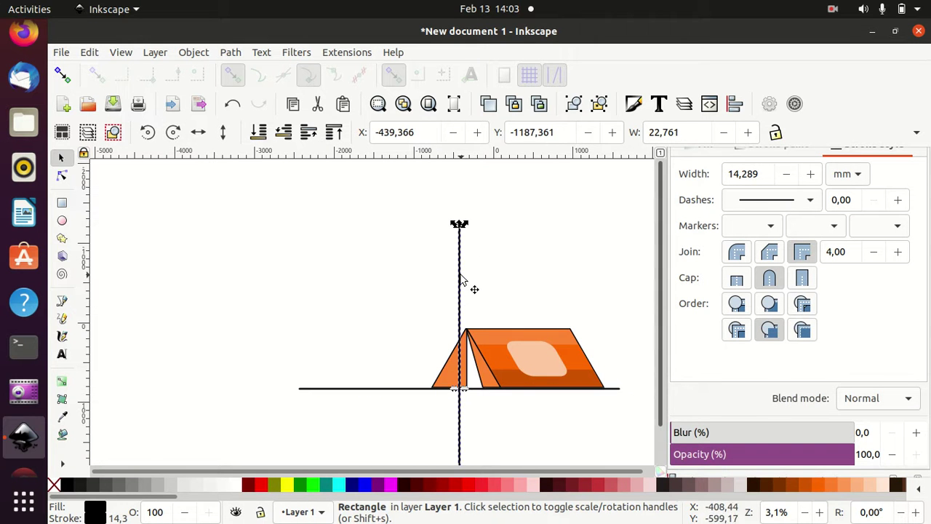
{"action": "left_click_drag", "start_coordinate": [459, 282], "coordinate": [369, 274]}
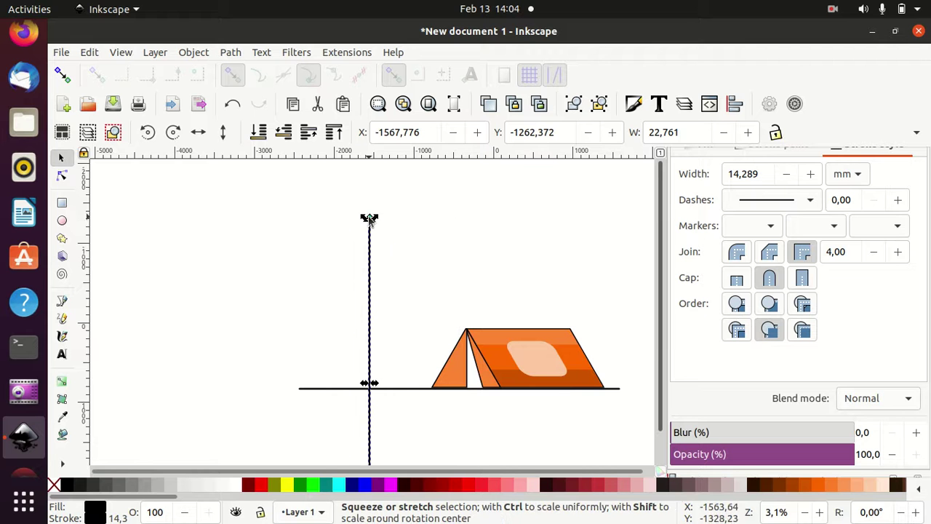
{"action": "mouse_move", "coordinate": [369, 219]}
{"action": "left_mouse_down"}
{"action": "mouse_move", "coordinate": [363, 410]}
{"action": "mouse_move", "coordinate": [392, 247]}
{"action": "left_mouse_up"}
{"action": "scroll", "coordinate": [362, 404], "scroll_direction": "down", "scroll_amount": 3}
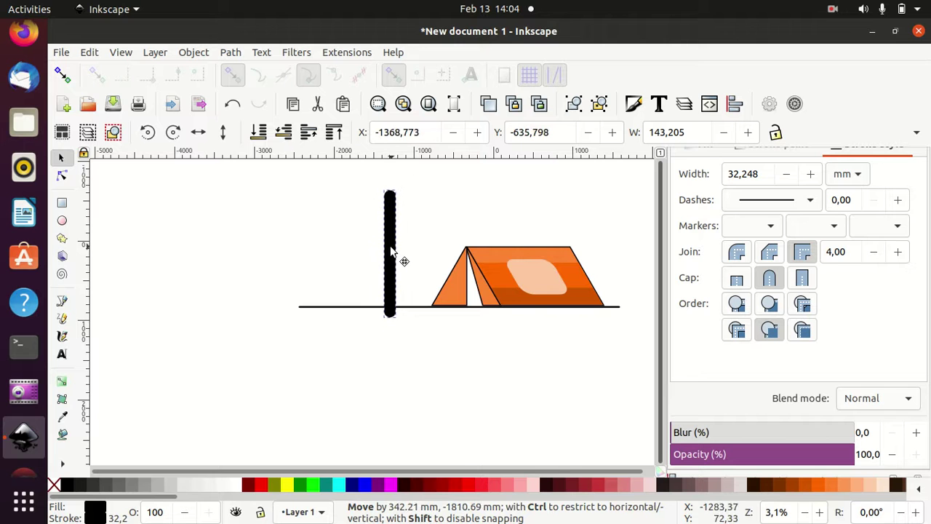
{"action": "left_click_drag", "start_coordinate": [390, 188], "coordinate": [387, 306]}
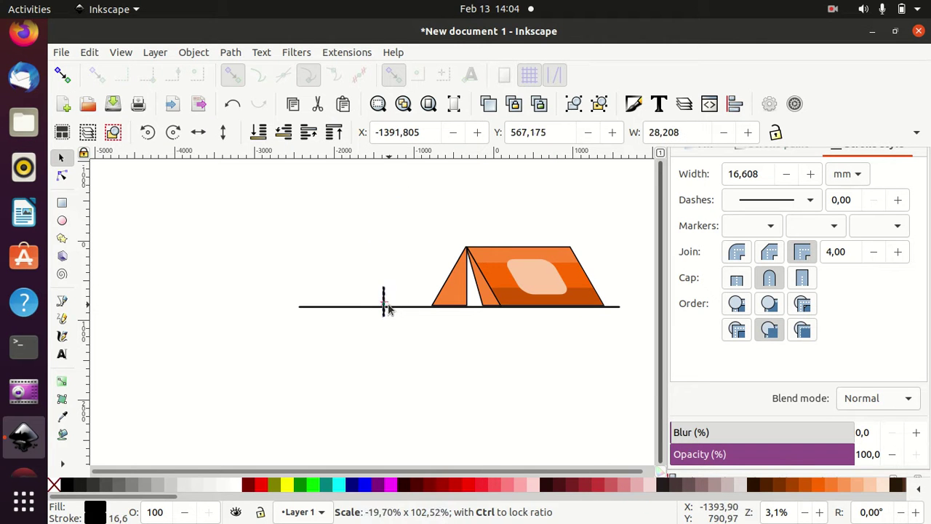
{"action": "scroll", "coordinate": [406, 336], "scroll_direction": "up", "scroll_amount": 4}
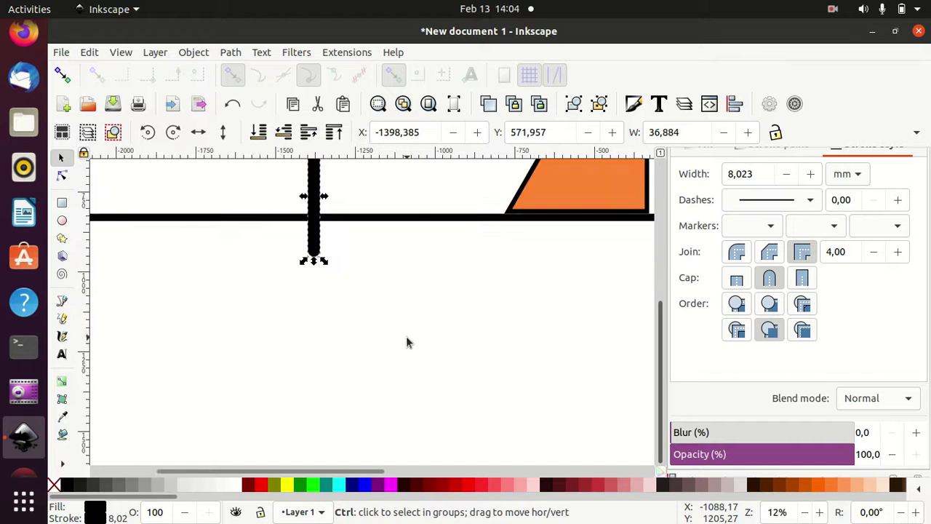
{"action": "scroll", "coordinate": [397, 320], "scroll_direction": "up", "scroll_amount": 3}
Set the post's base onto the ground line, undoing a stray resize.
{"action": "mouse_move", "coordinate": [328, 234]}
{"action": "left_mouse_down"}
{"action": "mouse_move", "coordinate": [466, 316]}
{"action": "mouse_move", "coordinate": [414, 401]}
{"action": "left_mouse_up"}
{"action": "left_click_drag", "start_coordinate": [390, 367], "coordinate": [411, 273]}
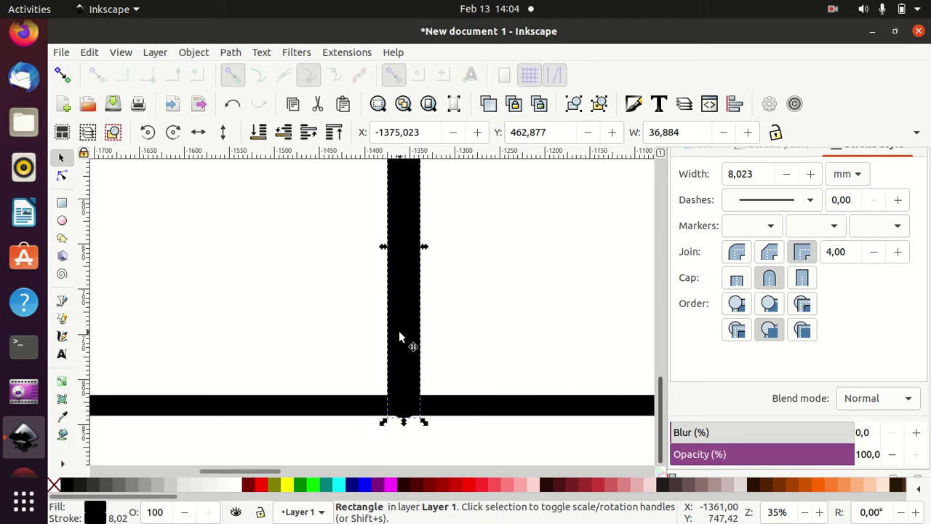
{"action": "left_click_drag", "start_coordinate": [400, 329], "coordinate": [401, 327]}
{"action": "scroll", "coordinate": [449, 343], "scroll_direction": "down", "scroll_amount": 4, "text": "ctrl"}
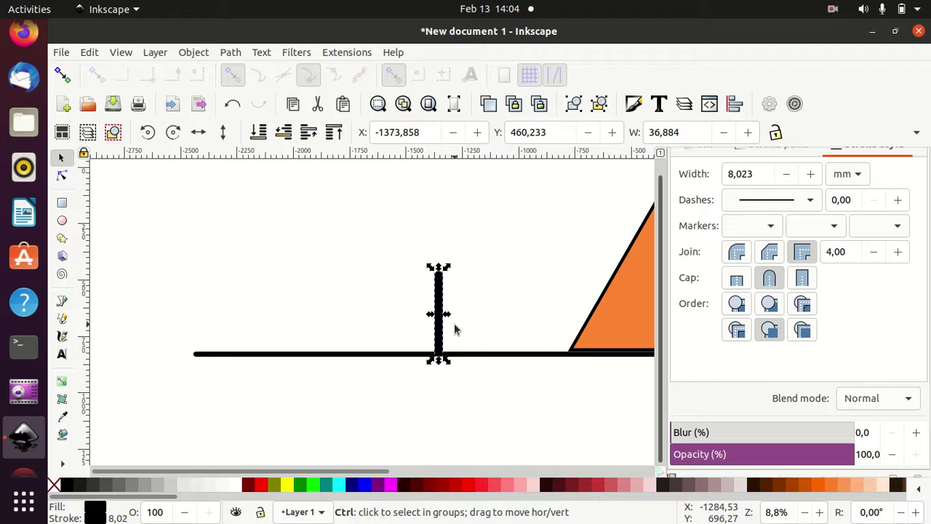
{"action": "scroll", "coordinate": [454, 330], "scroll_direction": "down", "scroll_amount": 2, "text": "ctrl"}
{"action": "left_click", "coordinate": [451, 371]}
{"action": "key", "text": "shift+ctrl+a"}
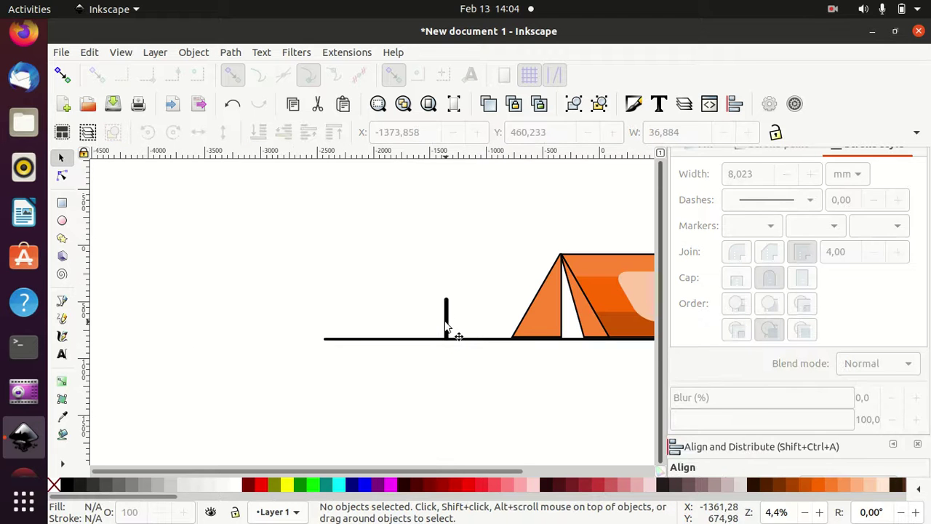
{"action": "left_click", "coordinate": [447, 326]}
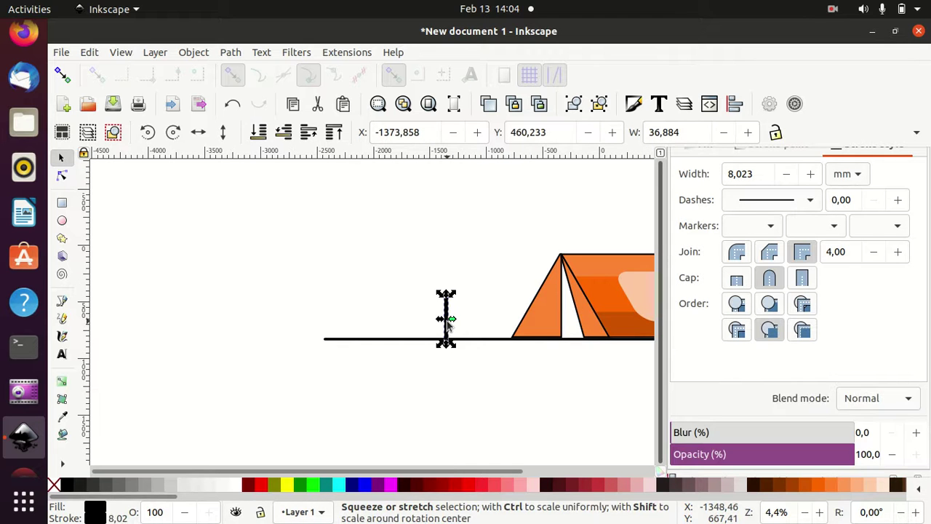
{"action": "left_click_drag", "start_coordinate": [446, 320], "coordinate": [395, 328]}
{"action": "key", "text": "ctrl+z"}
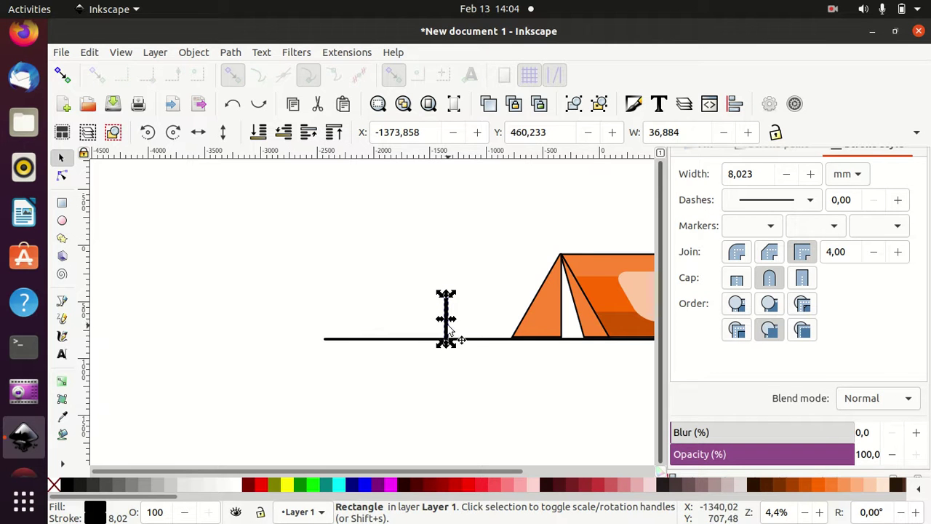
Add a second post to the left and a horizontal crossbar spanning both post tops.
{"action": "left_click_drag", "start_coordinate": [448, 329], "coordinate": [382, 325]}
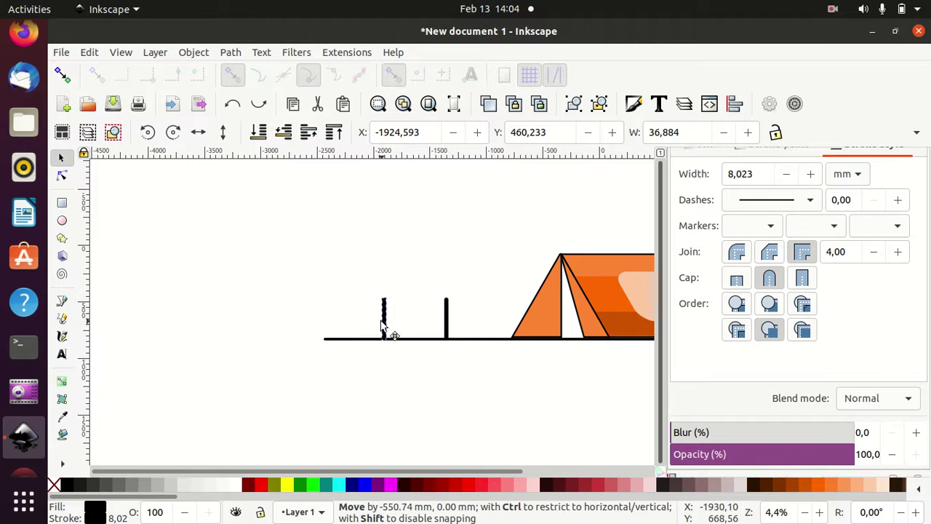
{"action": "left_click", "coordinate": [454, 377]}
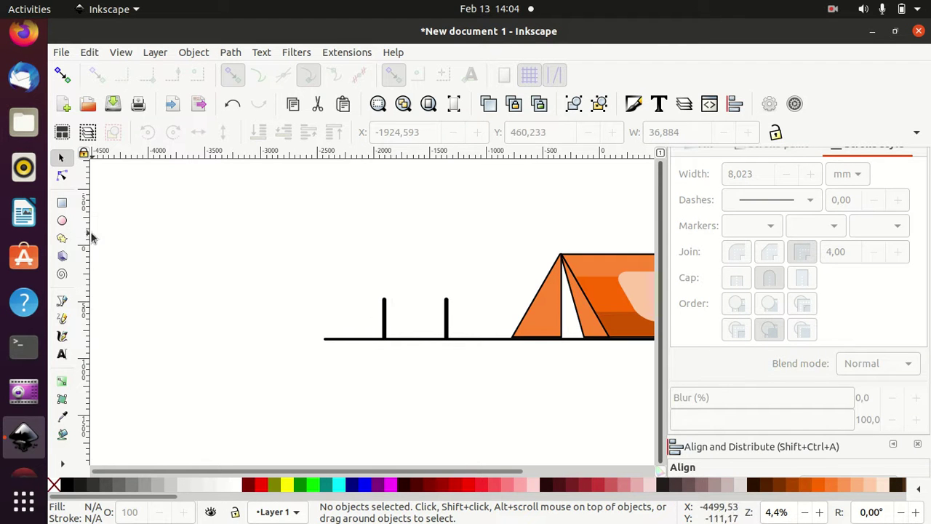
{"action": "left_click", "coordinate": [386, 324]}
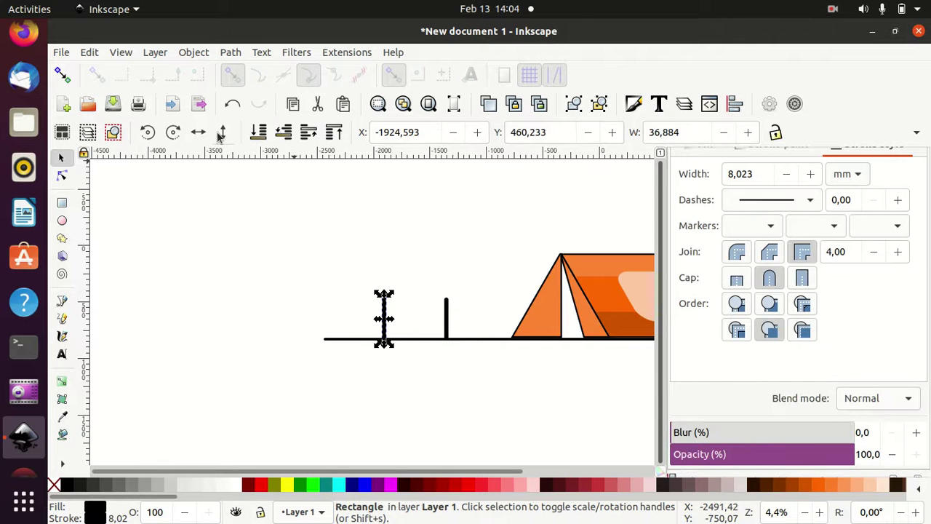
{"action": "left_click", "coordinate": [174, 133]}
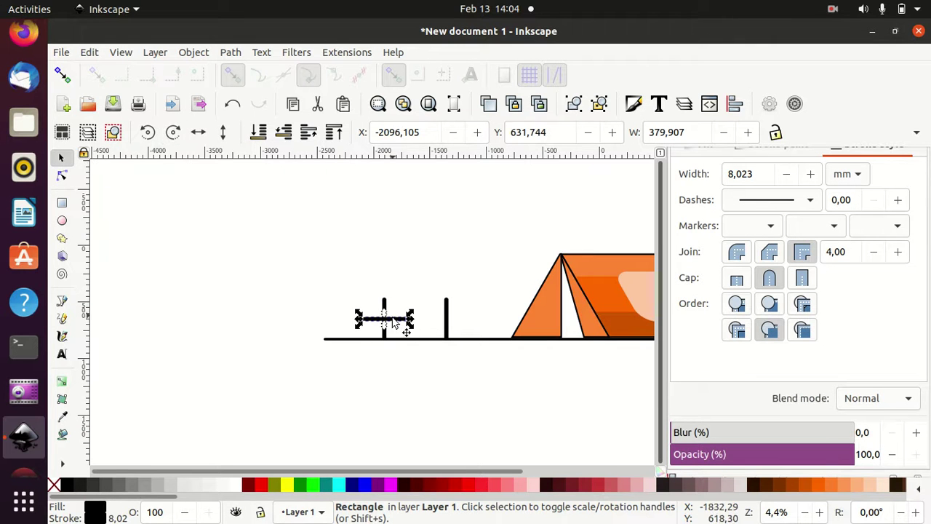
{"action": "mouse_move", "coordinate": [393, 322]}
{"action": "left_mouse_down"}
{"action": "mouse_move", "coordinate": [412, 306]}
{"action": "mouse_move", "coordinate": [456, 308]}
{"action": "left_mouse_up"}
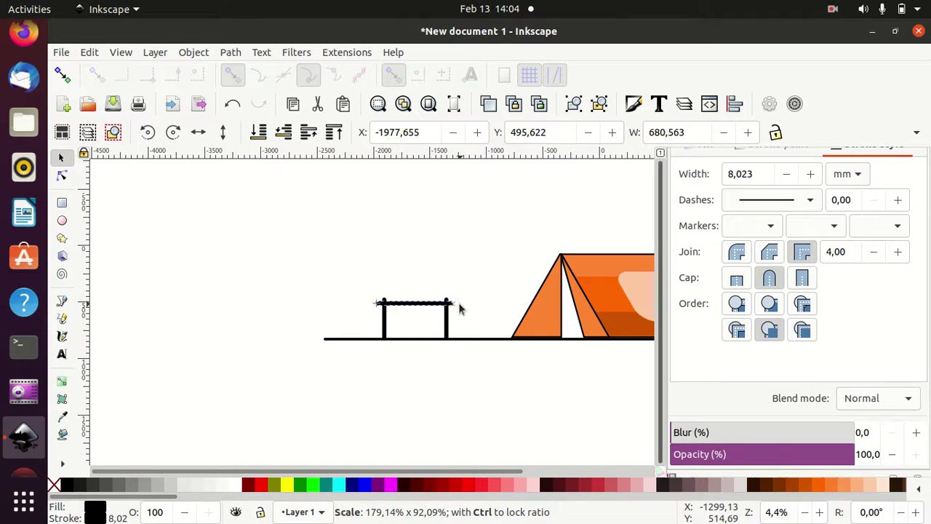
{"action": "left_click_drag", "start_coordinate": [457, 309], "coordinate": [458, 303]}
{"action": "left_click", "coordinate": [426, 369]}
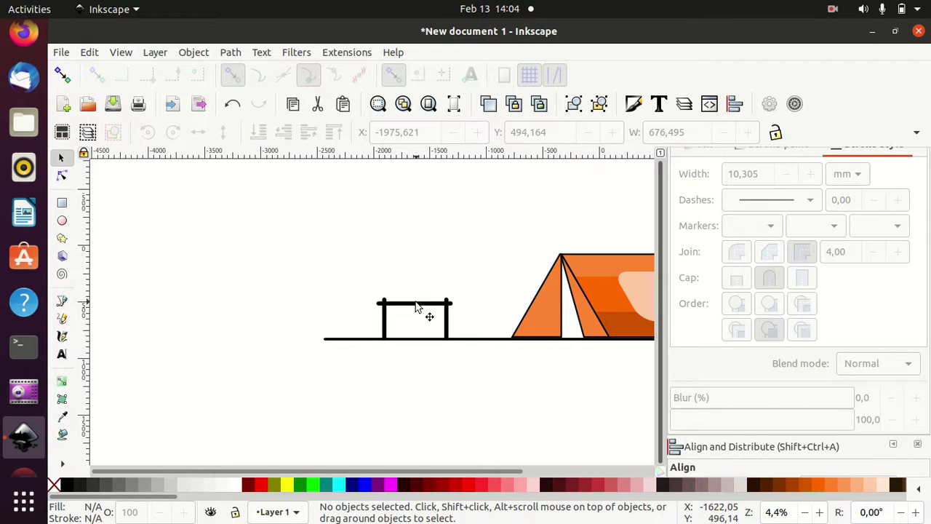
Draw a small black ellipse inside the frame below the crossbar.
{"action": "left_click", "coordinate": [63, 222]}
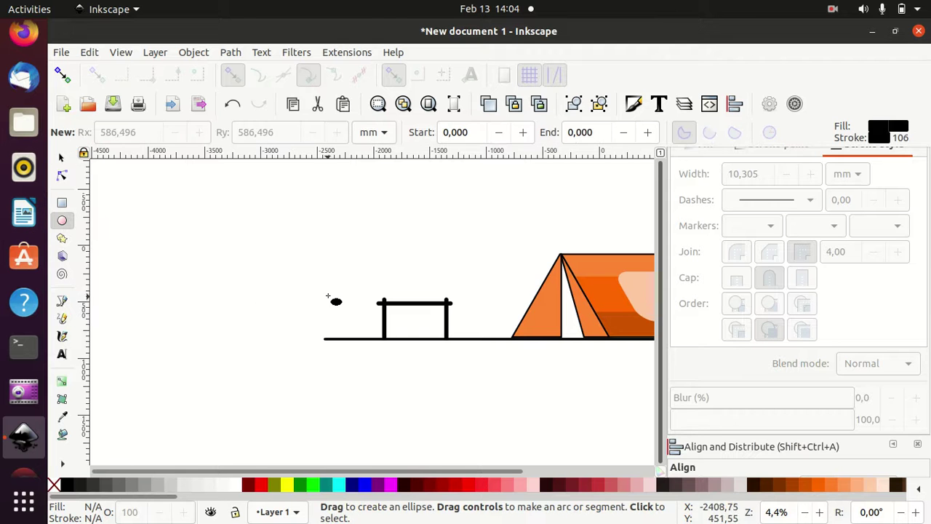
{"action": "left_click_drag", "start_coordinate": [434, 330], "coordinate": [392, 313]}
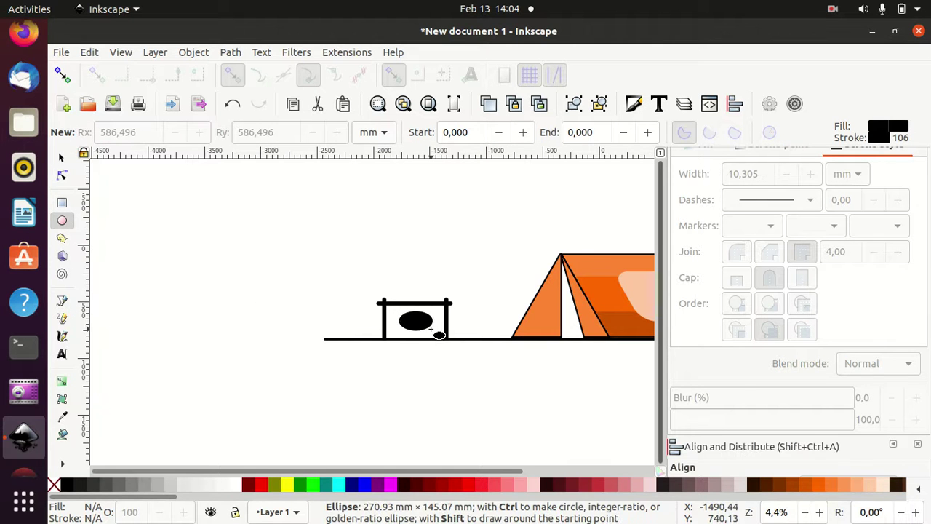
{"action": "key", "text": "ctrl+z"}
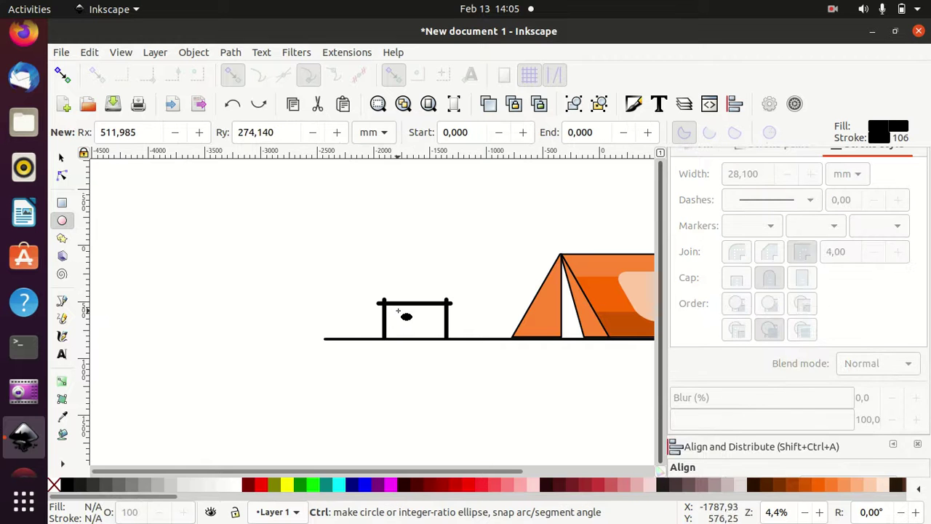
{"action": "left_click_drag", "start_coordinate": [386, 305], "coordinate": [436, 337]}
{"action": "left_click", "coordinate": [61, 157]}
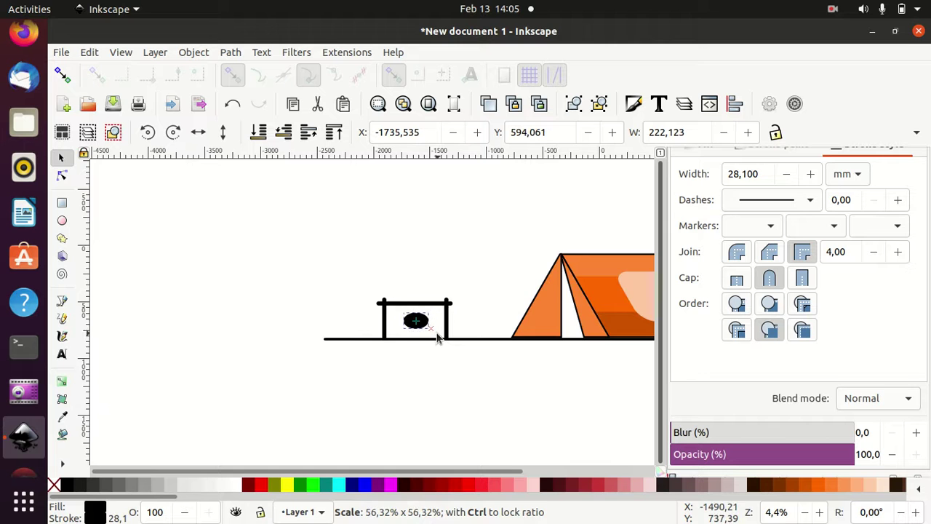
Drag the ellipse's arc handle to cut it down to a lower-half bowl.
{"action": "scroll", "coordinate": [429, 367], "scroll_direction": "up", "scroll_amount": 2}
{"action": "scroll", "coordinate": [428, 367], "scroll_direction": "up", "scroll_amount": 2}
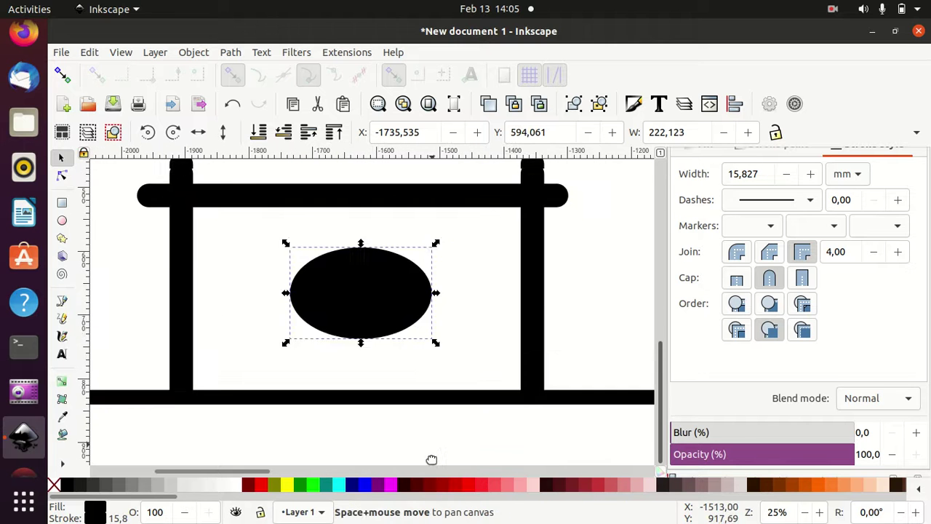
{"action": "scroll", "coordinate": [408, 342], "scroll_direction": "up", "scroll_amount": 1}
{"action": "left_click", "coordinate": [379, 322]}
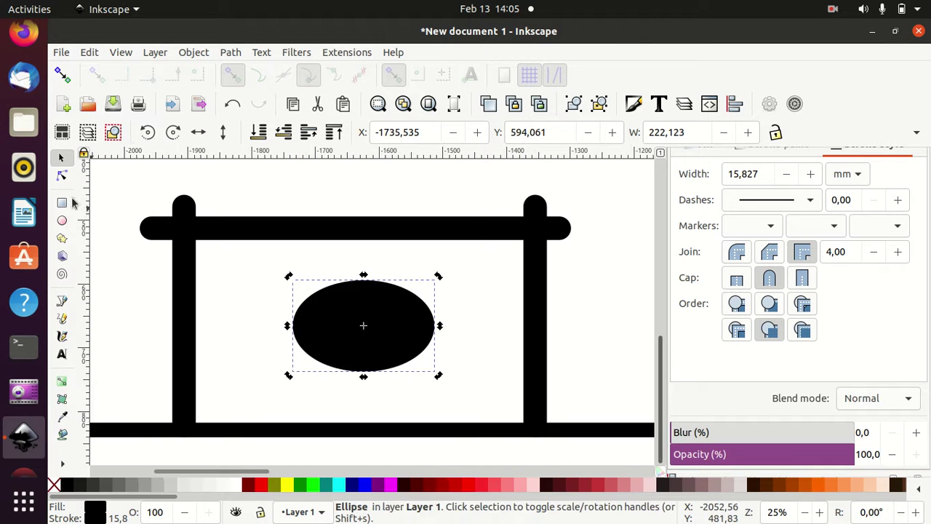
{"action": "left_click", "coordinate": [61, 222]}
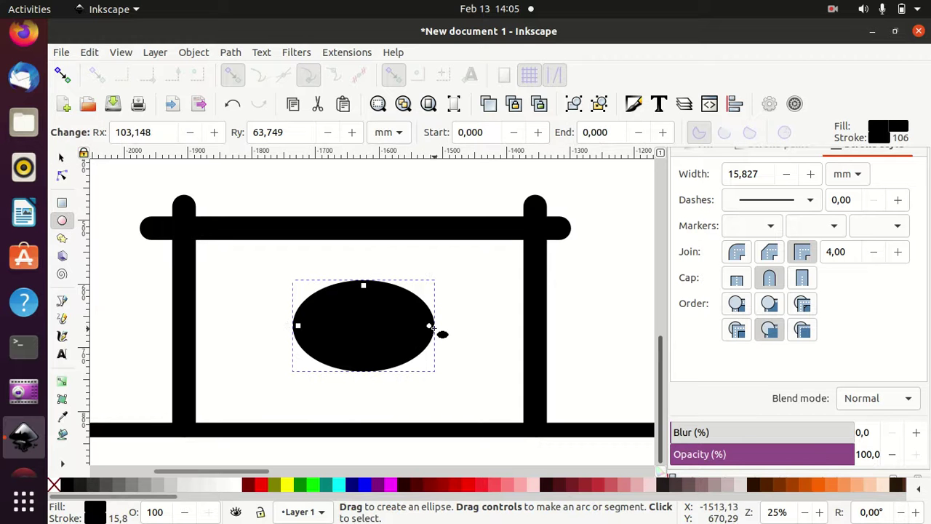
{"action": "left_click_drag", "start_coordinate": [430, 327], "coordinate": [296, 328]}
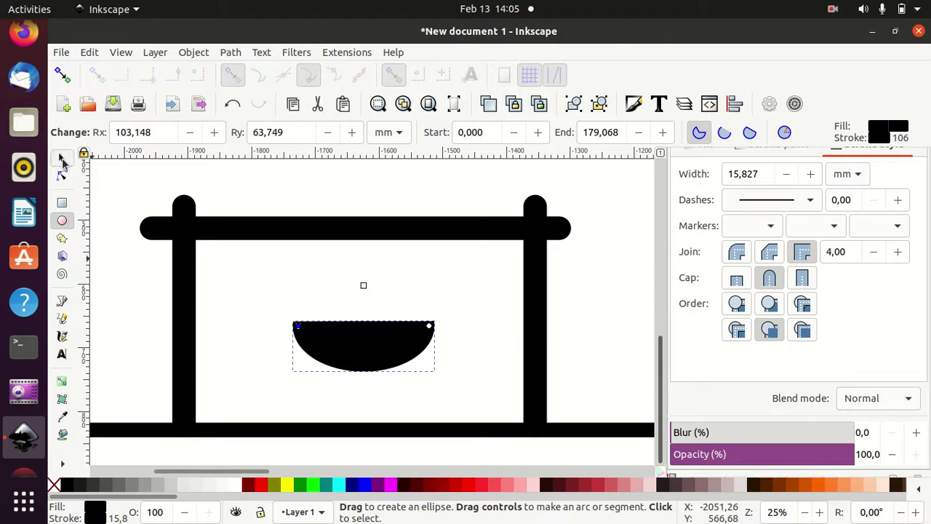
{"action": "left_click", "coordinate": [62, 159]}
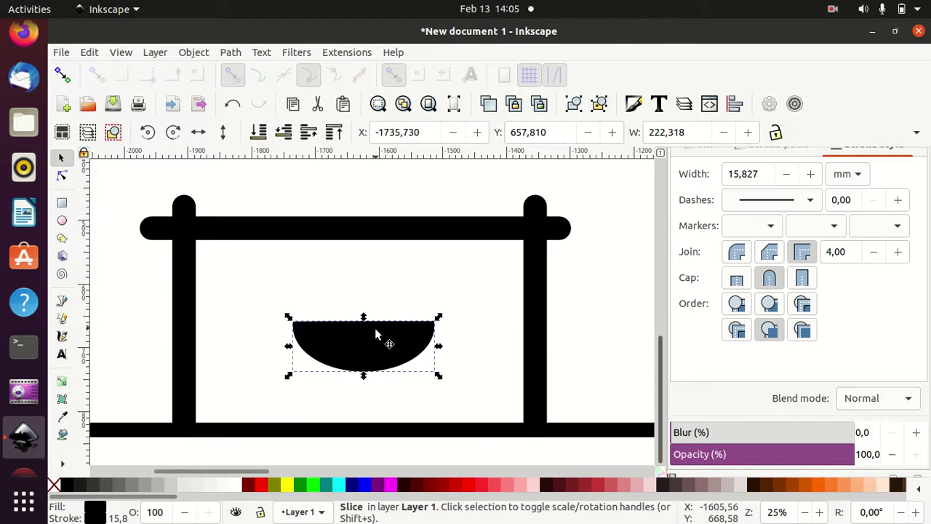
{"action": "left_click", "coordinate": [404, 227]}
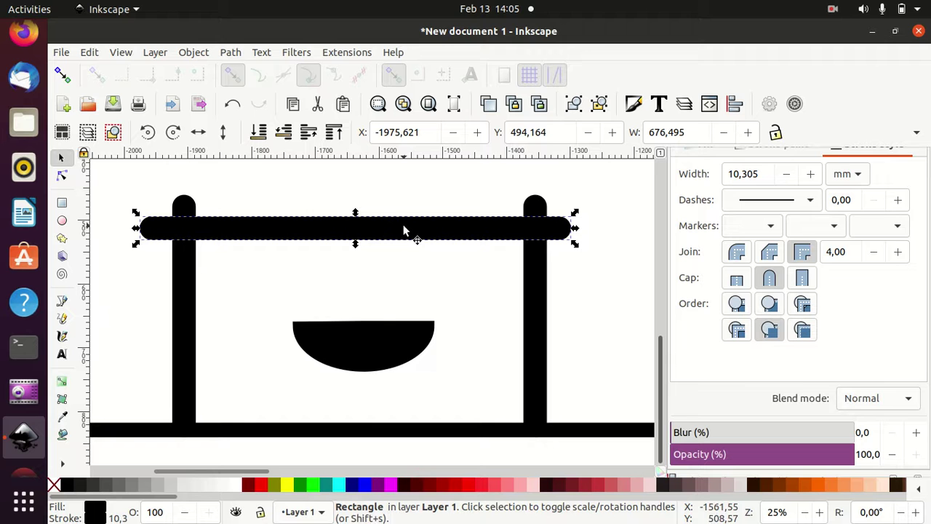
{"action": "left_click", "coordinate": [388, 344], "text": "shift"}
{"action": "left_click", "coordinate": [734, 103]}
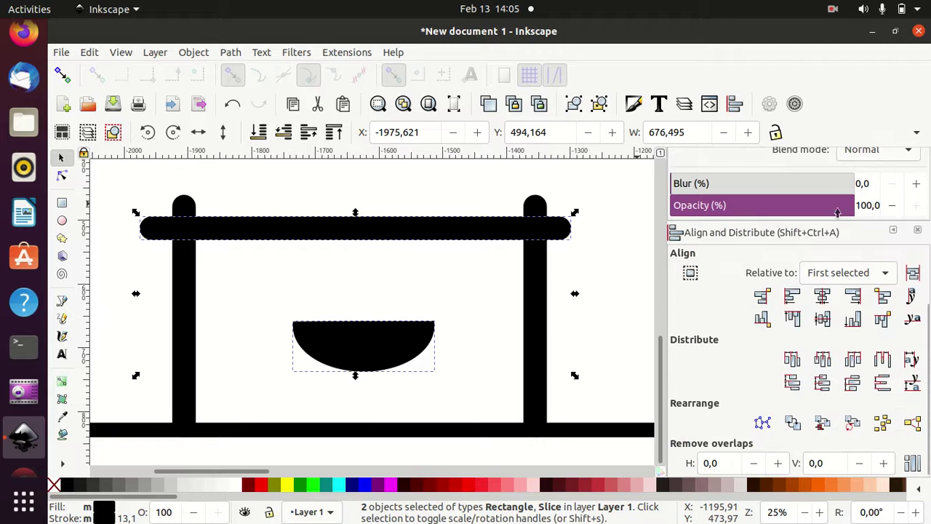
{"action": "left_click", "coordinate": [823, 296]}
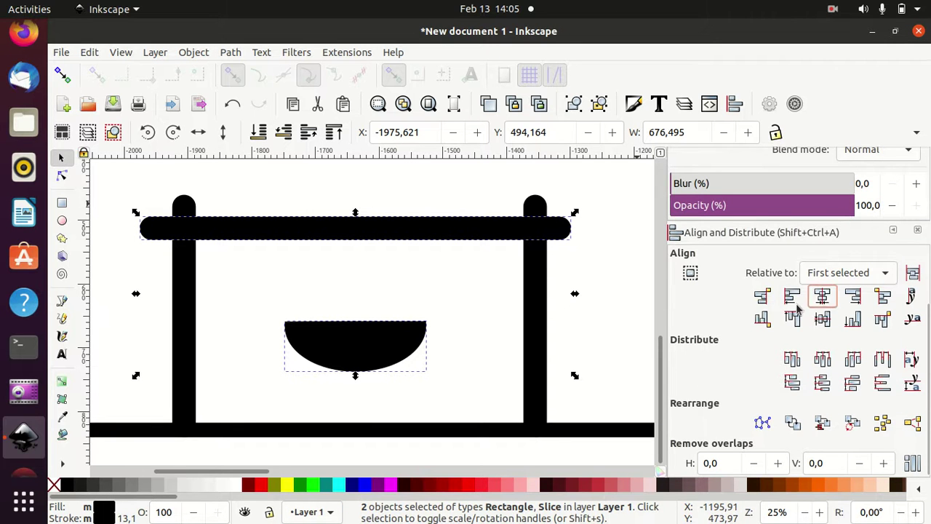
{"action": "key", "text": "Escape"}
{"action": "left_click", "coordinate": [368, 356]}
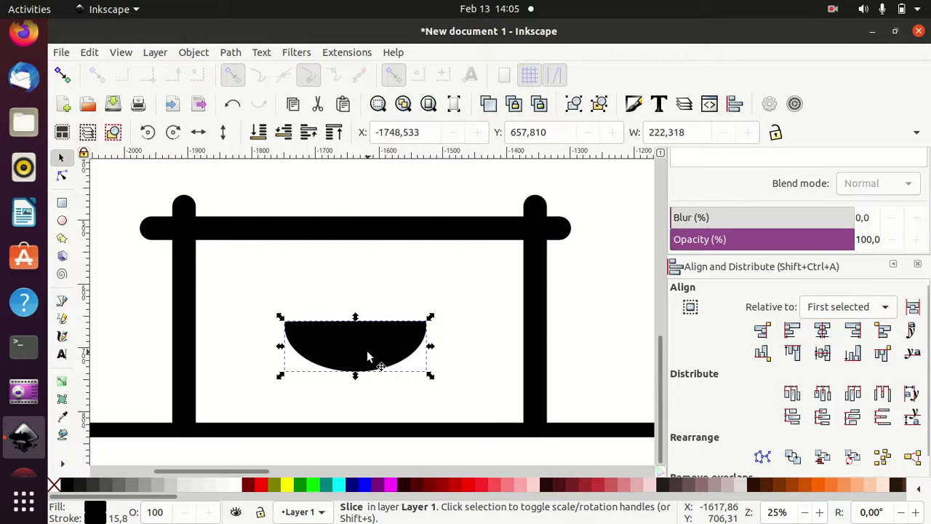
{"action": "key", "text": "ctrl"}
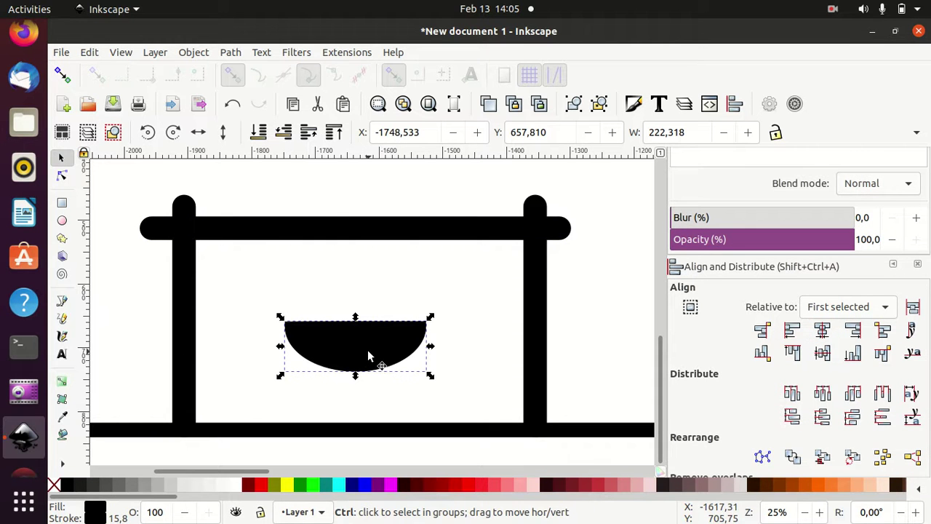
{"action": "left_click_drag", "start_coordinate": [369, 356], "coordinate": [368, 332]}
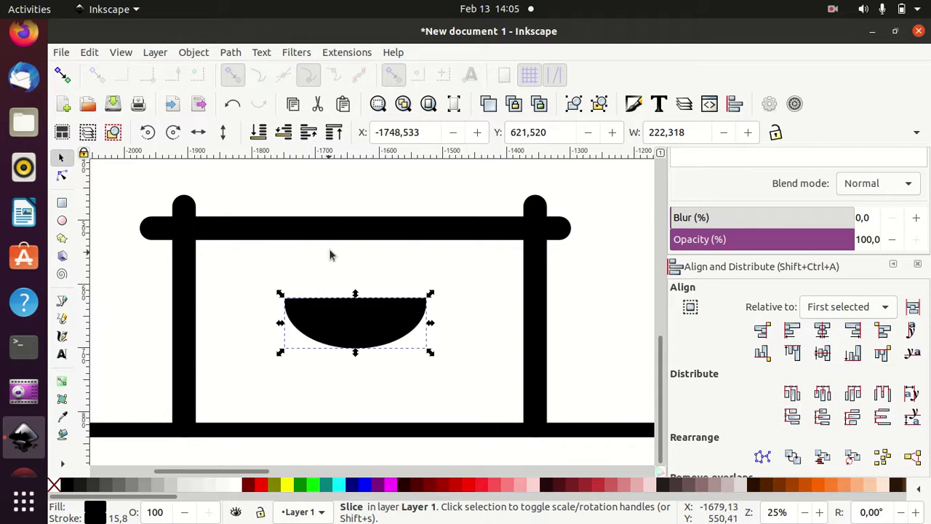
{"action": "left_click", "coordinate": [349, 232]}
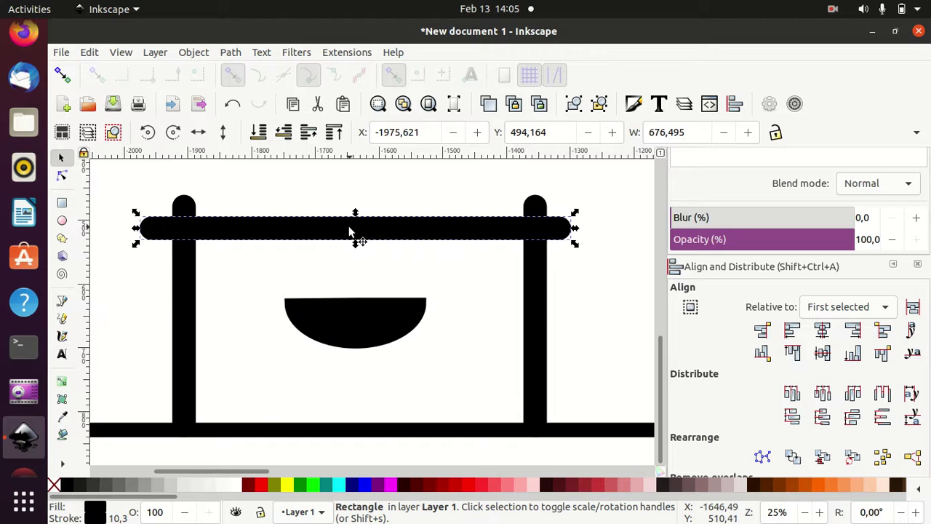
{"action": "key", "text": "ctrl"}
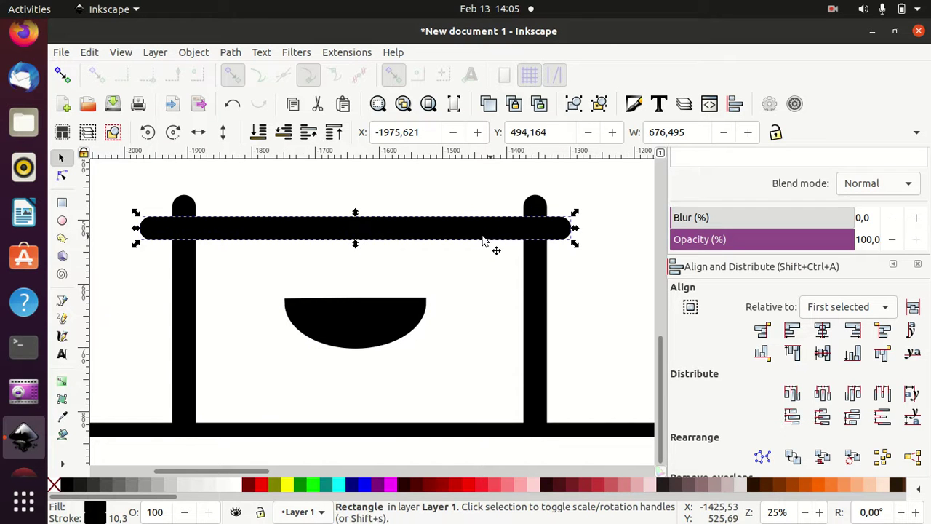
Rotate the copied bar 90° and shrink it into a short rod centred on the crossbar.
{"action": "left_click", "coordinate": [174, 132]}
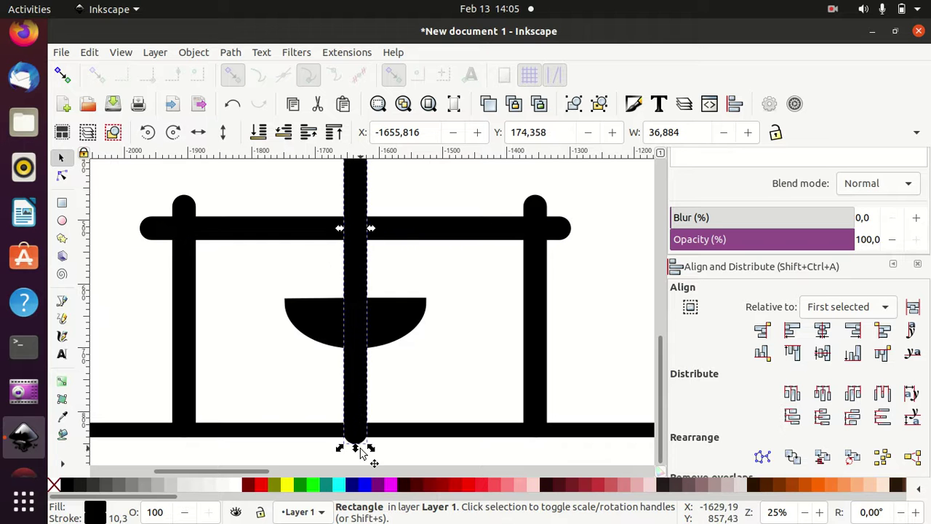
{"action": "left_click_drag", "start_coordinate": [361, 451], "coordinate": [359, 332]}
{"action": "left_click_drag", "start_coordinate": [363, 268], "coordinate": [381, 422]}
{"action": "left_click_drag", "start_coordinate": [378, 191], "coordinate": [382, 374]}
{"action": "left_click_drag", "start_coordinate": [383, 430], "coordinate": [401, 242]}
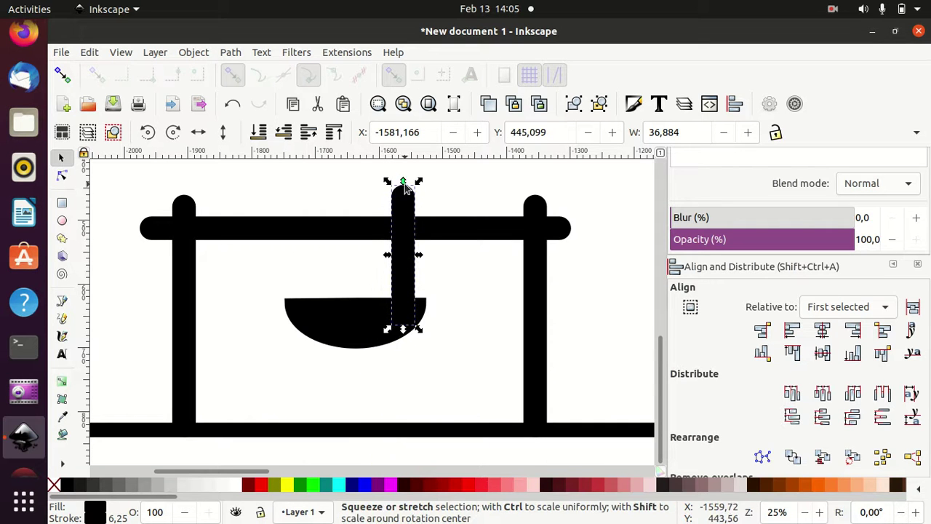
{"action": "left_click_drag", "start_coordinate": [405, 187], "coordinate": [406, 240]}
{"action": "mouse_move", "coordinate": [406, 286]}
{"action": "left_mouse_down"}
{"action": "mouse_move", "coordinate": [357, 221]}
{"action": "mouse_move", "coordinate": [361, 248]}
{"action": "left_mouse_up"}
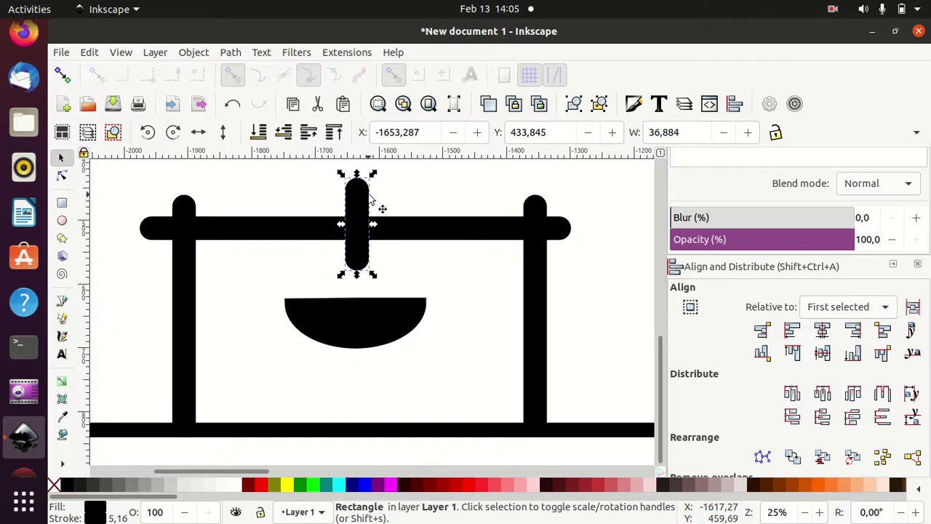
{"action": "left_click_drag", "start_coordinate": [372, 227], "coordinate": [369, 226]}
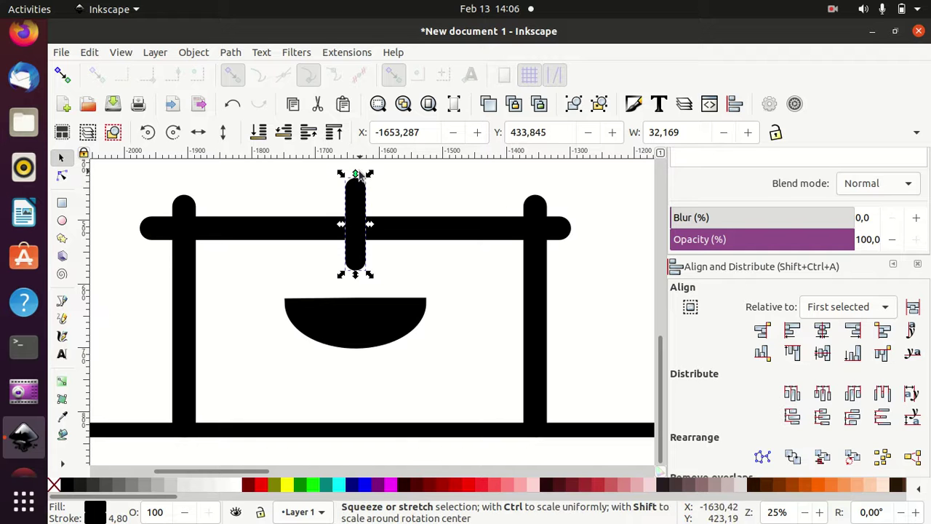
{"action": "left_click_drag", "start_coordinate": [356, 175], "coordinate": [355, 193]}
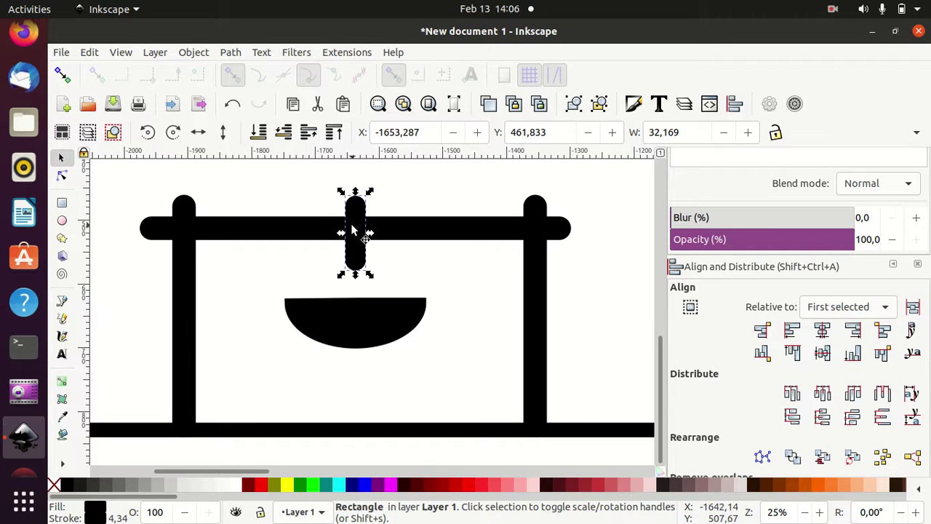
Turn a copy of the rod horizontal and place it below the crossbar as the hanger bar.
{"action": "left_click", "coordinate": [173, 135]}
{"action": "mouse_move", "coordinate": [368, 242]}
{"action": "left_mouse_down"}
{"action": "mouse_move", "coordinate": [367, 268]}
{"action": "mouse_move", "coordinate": [434, 265]}
{"action": "left_mouse_up"}
{"action": "key", "text": "ctrl+z"}
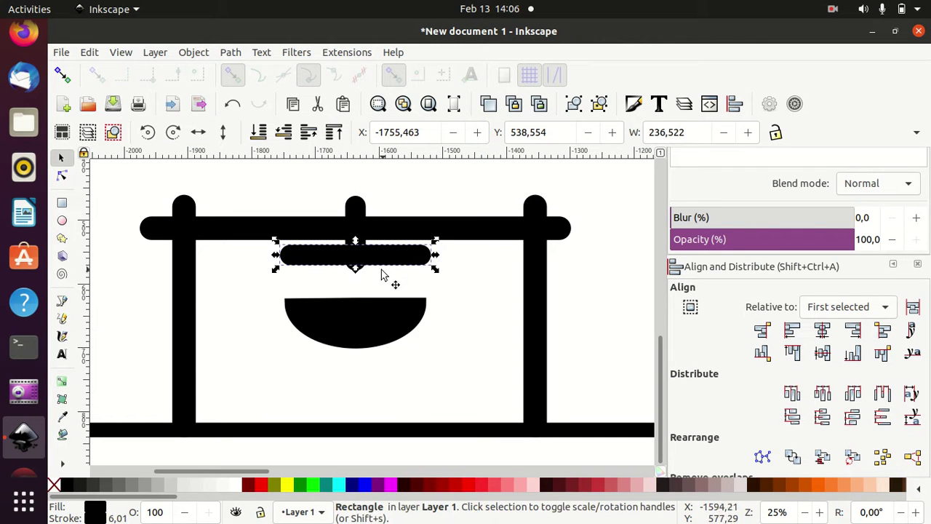
{"action": "key", "text": "ctrl"}
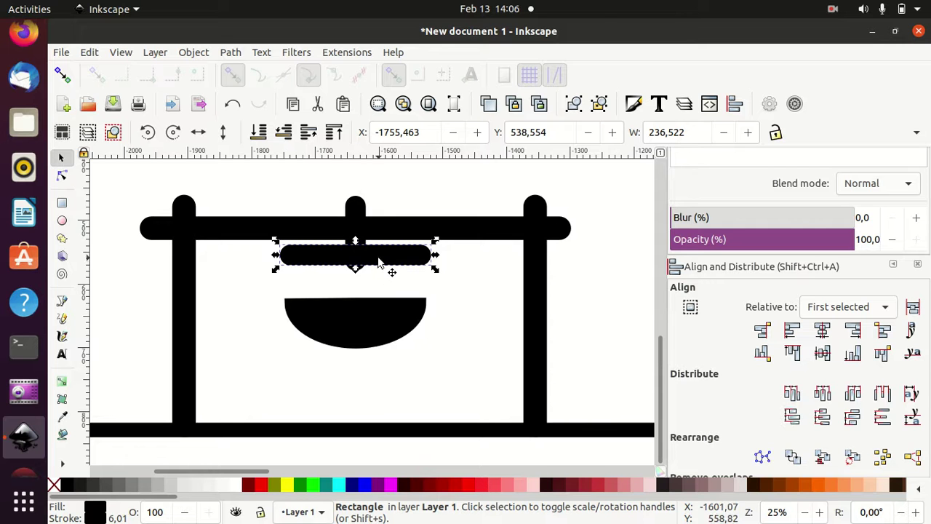
Add two thin upright side rods linking the hanger bar to the bowl's left and right edges.
{"action": "key", "text": "ctrl+d"}
{"action": "left_click", "coordinate": [173, 131]}
{"action": "mouse_move", "coordinate": [356, 275]}
{"action": "left_mouse_down"}
{"action": "mouse_move", "coordinate": [419, 274]}
{"action": "mouse_move", "coordinate": [420, 262]}
{"action": "left_mouse_up"}
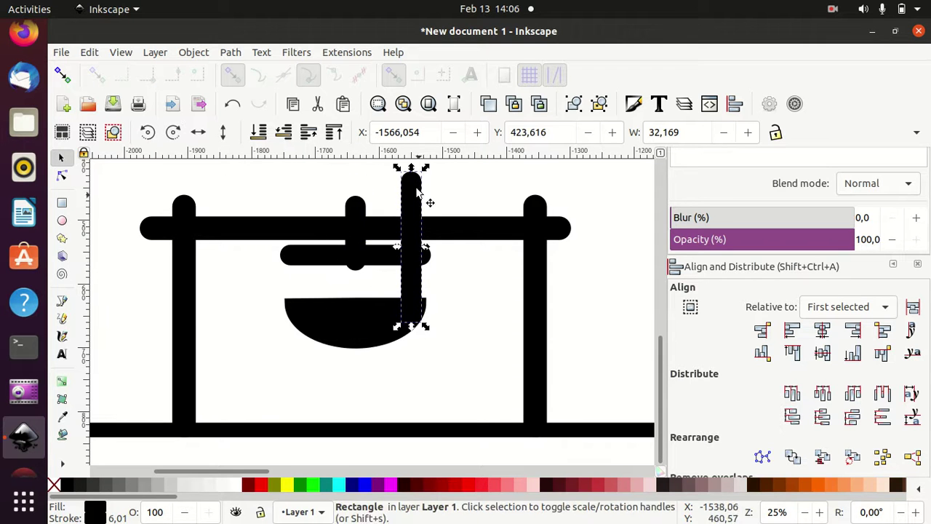
{"action": "left_click_drag", "start_coordinate": [410, 172], "coordinate": [414, 251]}
{"action": "left_click_drag", "start_coordinate": [415, 311], "coordinate": [409, 283]}
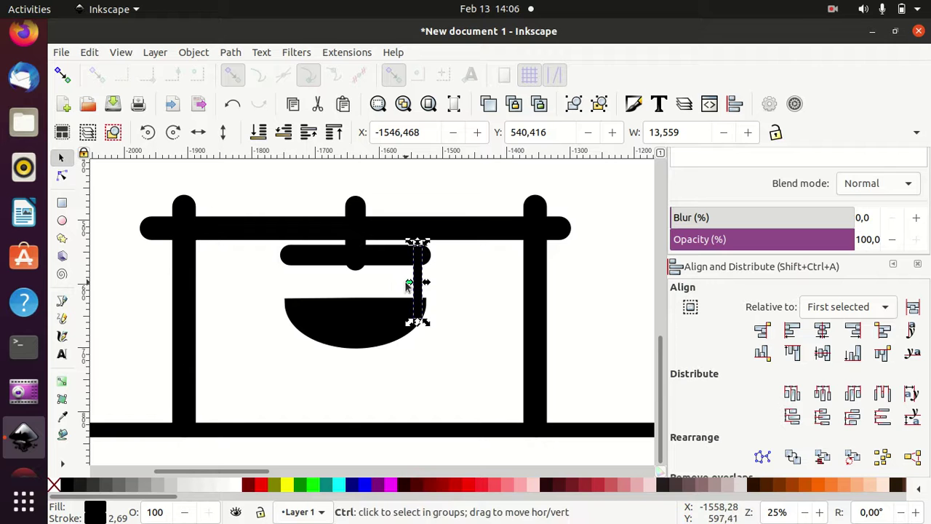
{"action": "left_click_drag", "start_coordinate": [420, 290], "coordinate": [294, 274]}
{"action": "left_click", "coordinate": [471, 299]}
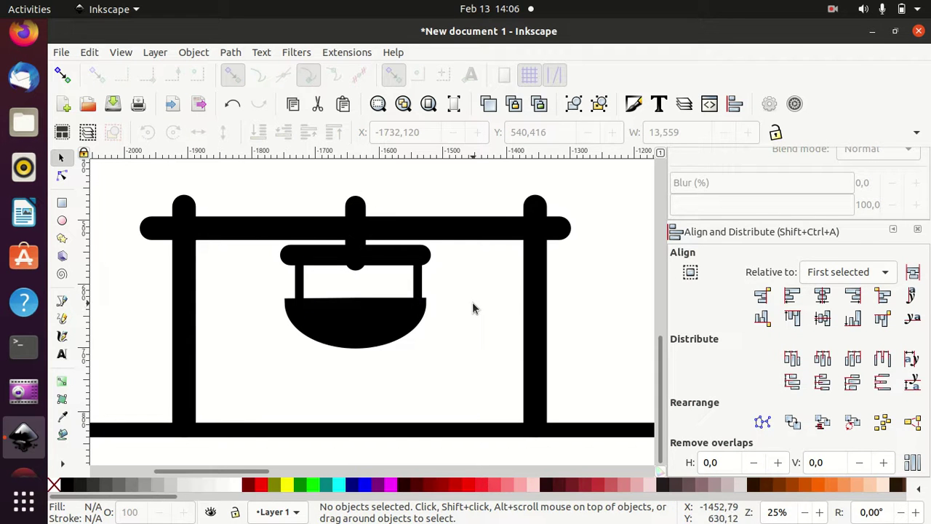
{"action": "left_click", "coordinate": [298, 280]}
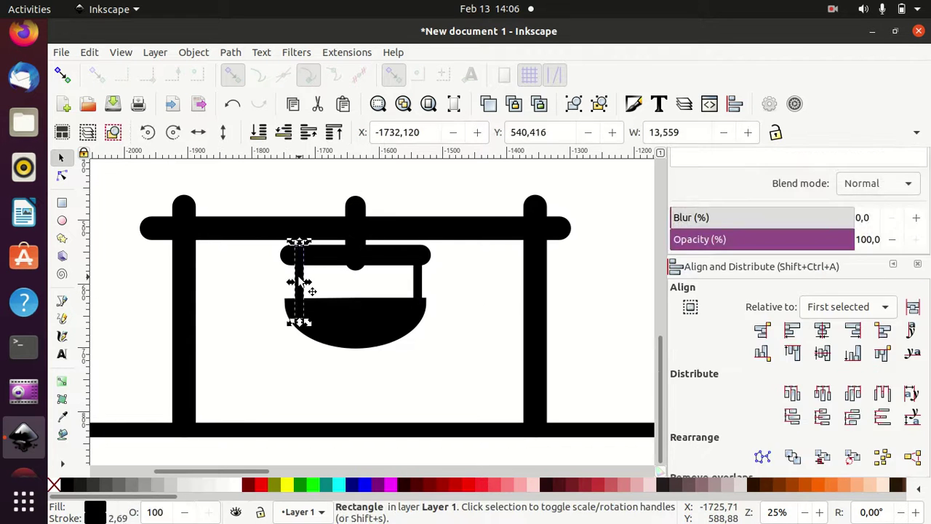
{"action": "left_click_drag", "start_coordinate": [299, 280], "coordinate": [291, 281]}
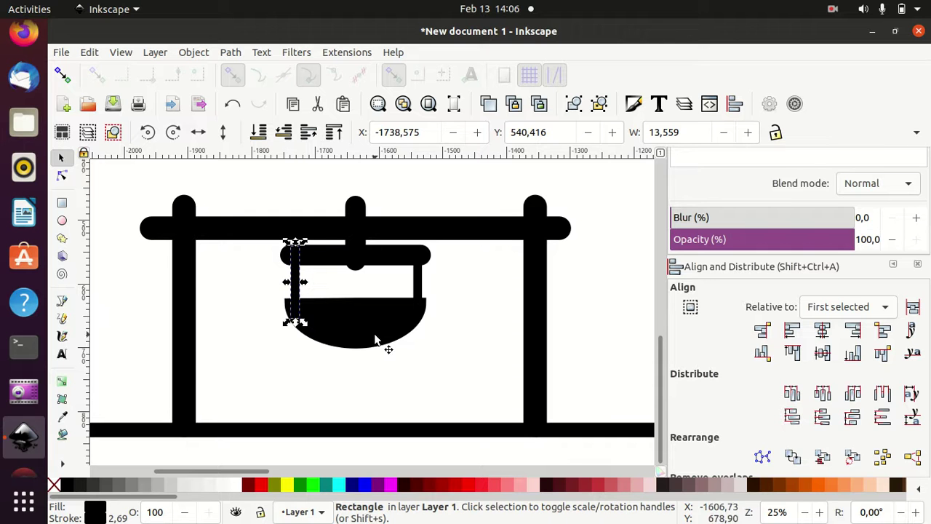
{"action": "left_click", "coordinate": [405, 356]}
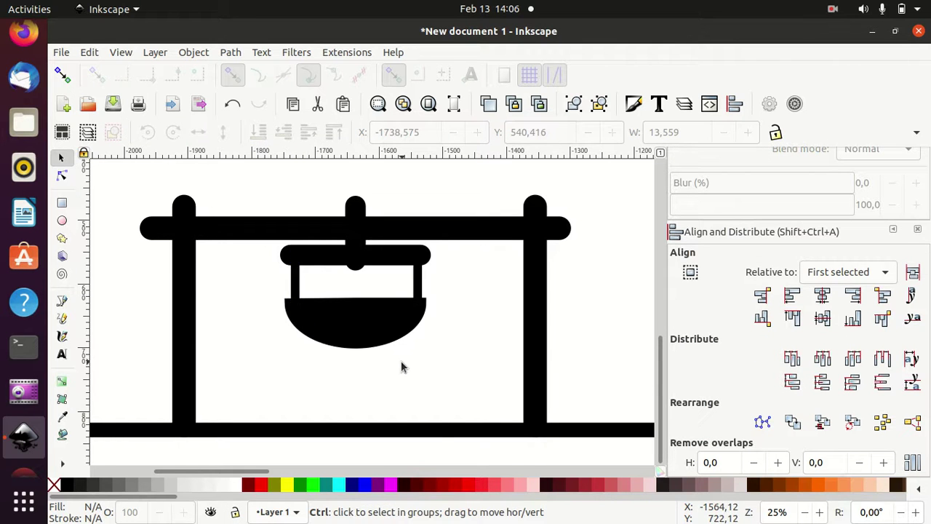
Rubber-band select the whole cooking stand and drag it right along the ground toward the tent.
{"action": "scroll", "coordinate": [401, 367], "scroll_direction": "down", "scroll_amount": 4}
{"action": "scroll", "coordinate": [401, 366], "scroll_direction": "down", "scroll_amount": 1}
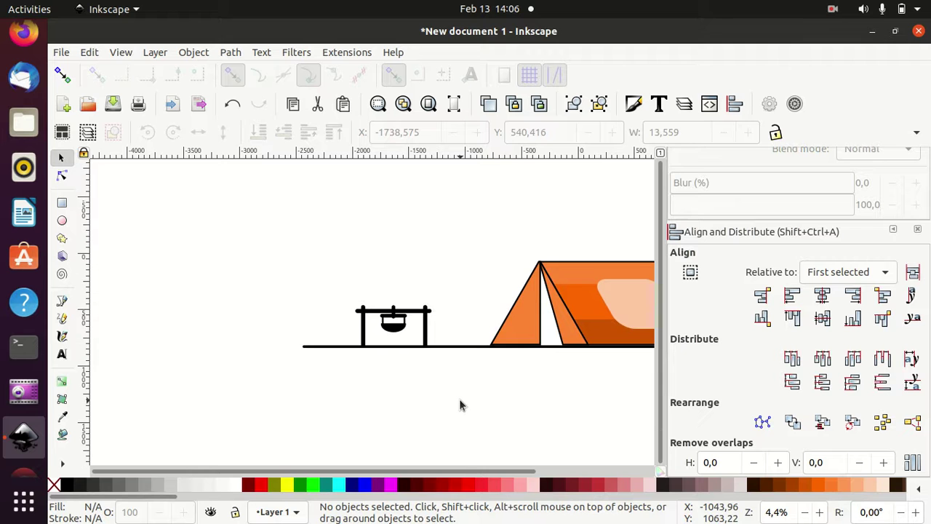
{"action": "mouse_move", "coordinate": [466, 471]}
{"action": "left_mouse_down"}
{"action": "mouse_move", "coordinate": [502, 470]}
{"action": "mouse_move", "coordinate": [506, 404]}
{"action": "left_mouse_up"}
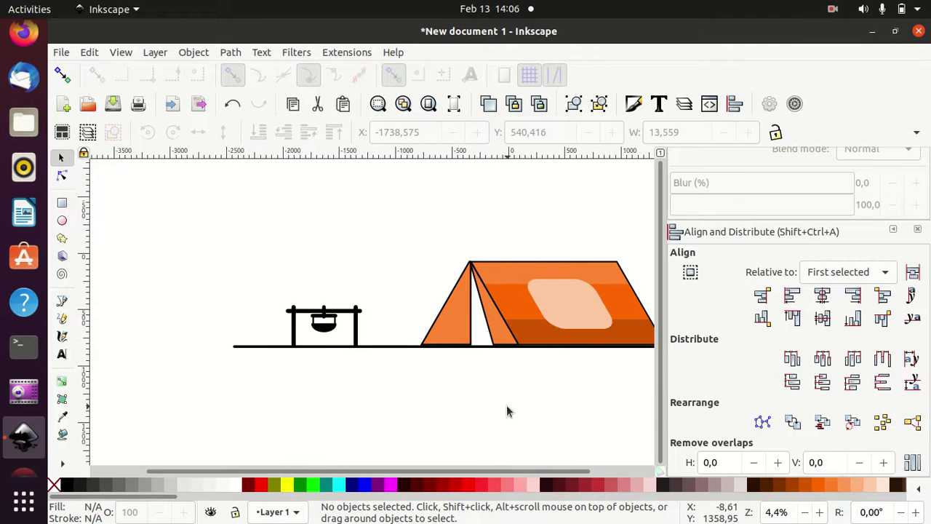
{"action": "scroll", "coordinate": [507, 405], "scroll_direction": "down", "scroll_amount": 1}
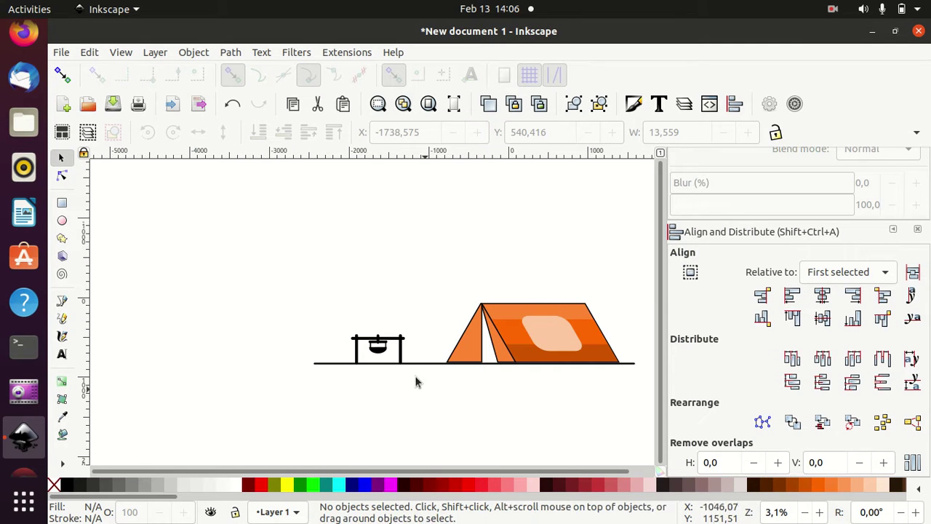
{"action": "left_click_drag", "start_coordinate": [333, 309], "coordinate": [425, 411]}
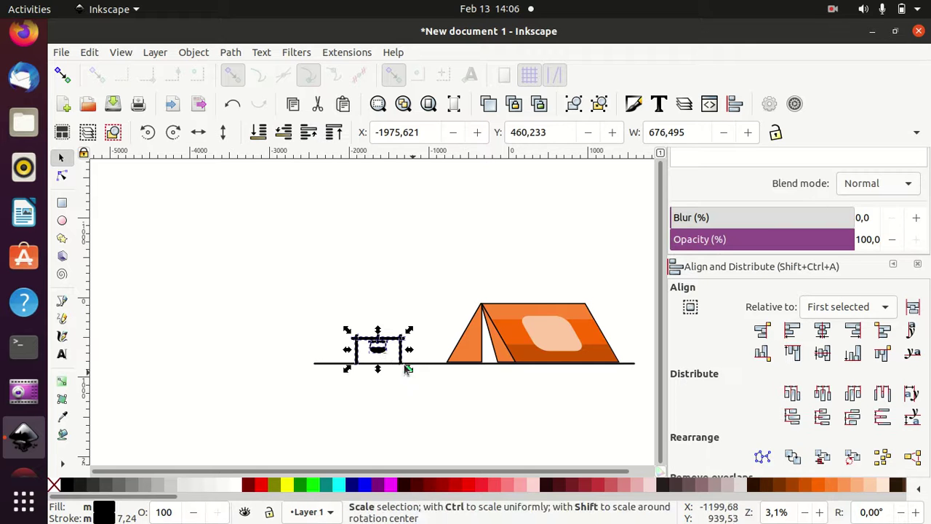
{"action": "left_click_drag", "start_coordinate": [381, 348], "coordinate": [412, 357]}
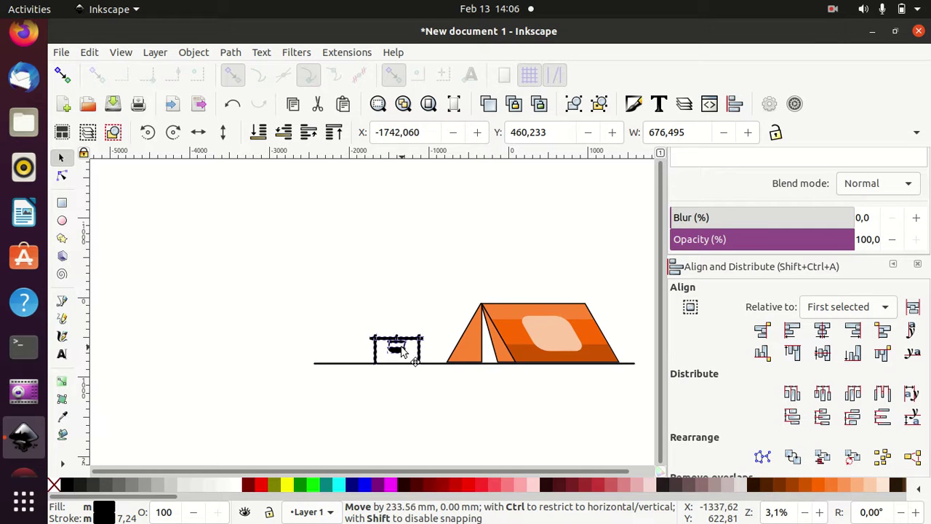
{"action": "left_click", "coordinate": [408, 395]}
Zoom and pan to view the moved stand alongside the tent.
{"action": "scroll", "coordinate": [409, 392], "scroll_direction": "up", "scroll_amount": 2}
{"action": "scroll", "coordinate": [409, 392], "scroll_direction": "up", "scroll_amount": 1}
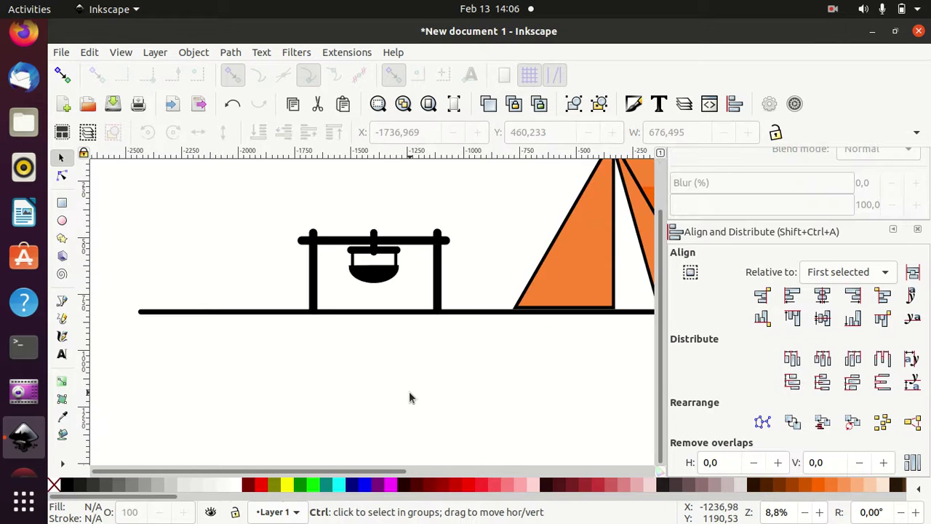
{"action": "scroll", "coordinate": [410, 397], "scroll_direction": "down", "scroll_amount": 2}
{"action": "scroll", "coordinate": [409, 397], "scroll_direction": "up", "scroll_amount": 1}
{"action": "scroll", "coordinate": [410, 398], "scroll_direction": "down", "scroll_amount": 2}
{"action": "scroll", "coordinate": [410, 397], "scroll_direction": "down", "scroll_amount": 1}
{"action": "scroll", "coordinate": [409, 397], "scroll_direction": "down", "scroll_amount": 1}
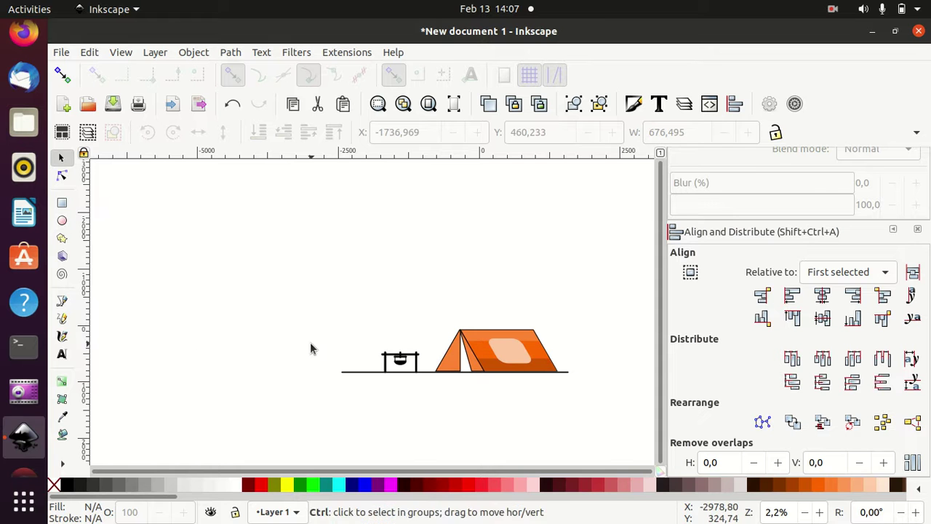
{"action": "scroll", "coordinate": [310, 342], "scroll_direction": "up", "scroll_amount": 2}
{"action": "left_click_drag", "start_coordinate": [447, 371], "coordinate": [198, 256]}
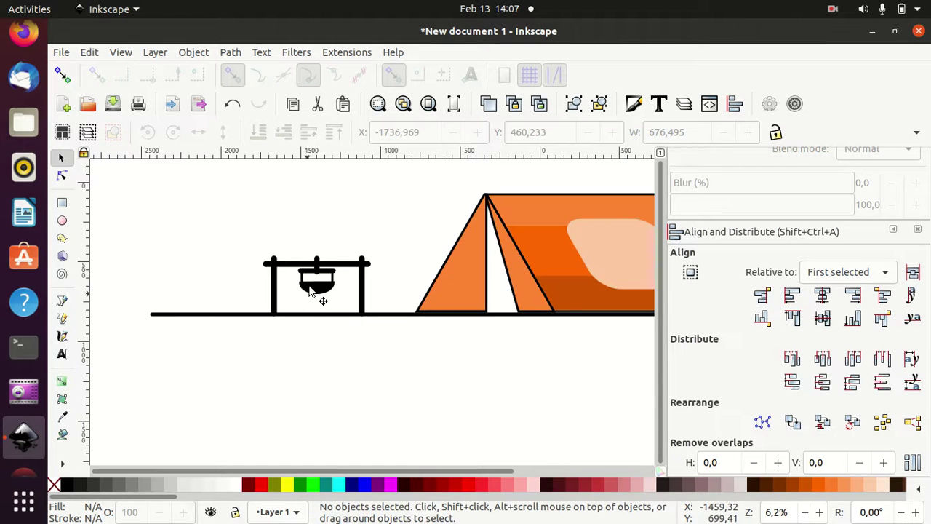
Place a copy of the hanger bar on the ground line as a log.
{"action": "left_click", "coordinate": [326, 269]}
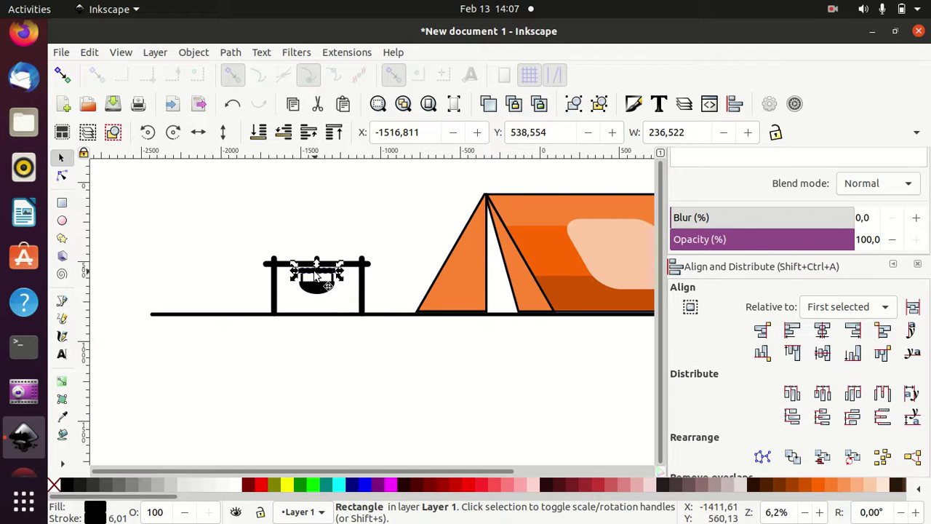
{"action": "left_click_drag", "start_coordinate": [316, 275], "coordinate": [321, 318]}
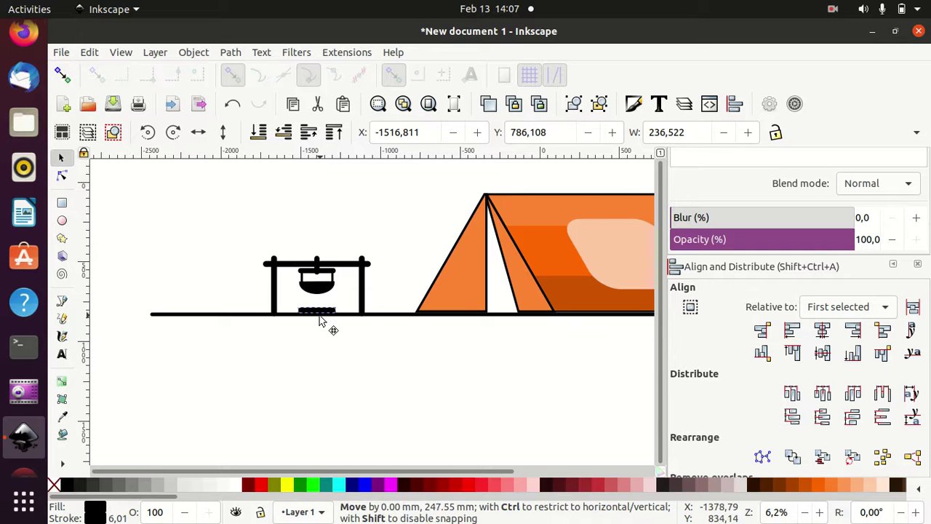
{"action": "left_click_drag", "start_coordinate": [320, 320], "coordinate": [319, 317]}
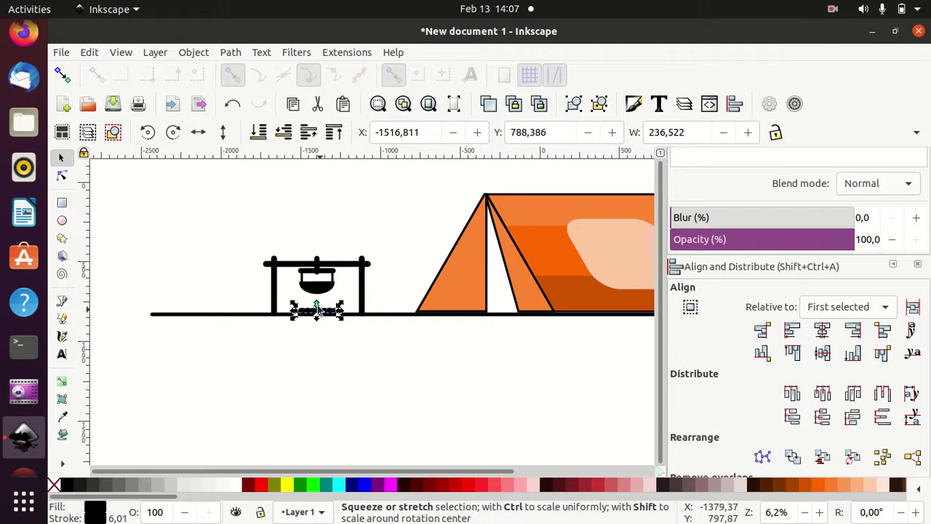
{"action": "scroll", "coordinate": [318, 339], "scroll_direction": "up", "scroll_amount": 5, "text": "ctrl"}
{"action": "scroll", "coordinate": [318, 339], "scroll_direction": "up", "scroll_amount": 2, "text": "ctrl"}
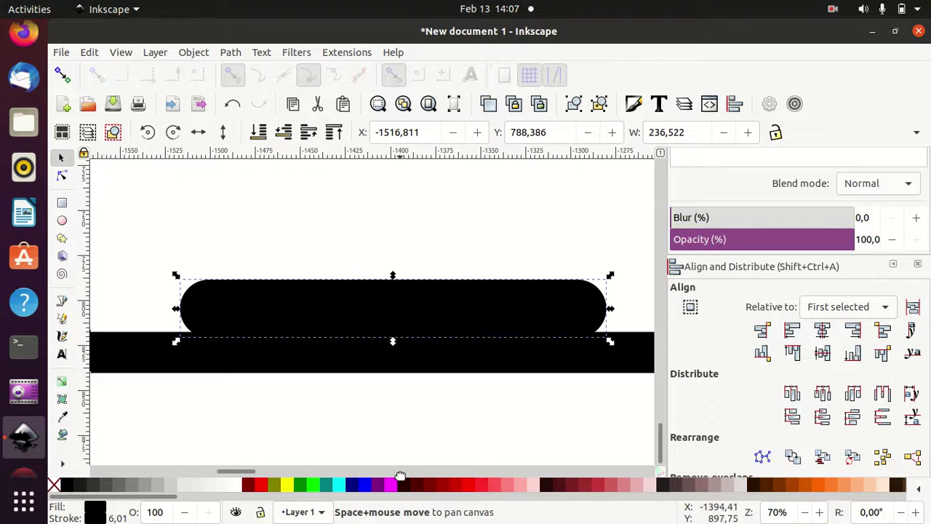
{"action": "scroll", "coordinate": [419, 393], "scroll_direction": "up", "scroll_amount": 2}
Rotate a copy upright at the log's left end and raise its bottom edge to align.
{"action": "left_click", "coordinate": [246, 387]}
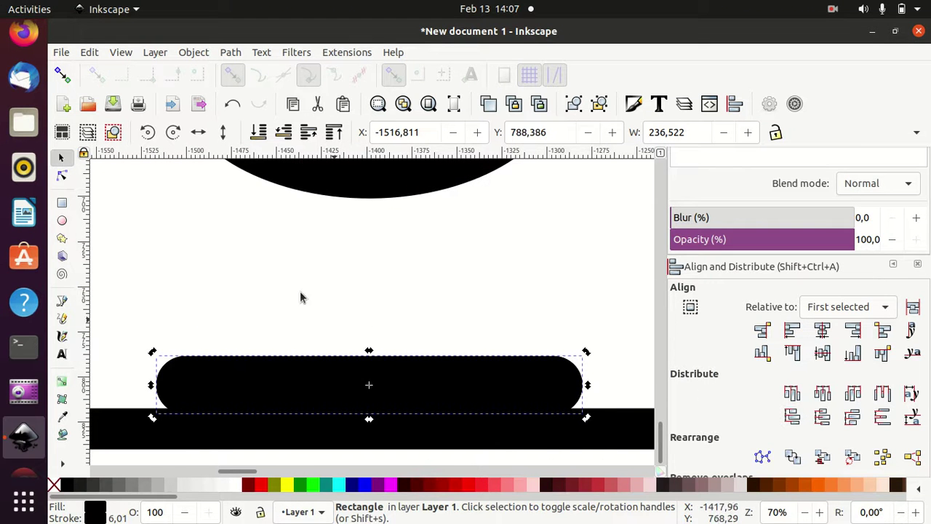
{"action": "left_click", "coordinate": [172, 132]}
{"action": "mouse_move", "coordinate": [347, 342]}
{"action": "left_mouse_down"}
{"action": "mouse_move", "coordinate": [181, 364]}
{"action": "mouse_move", "coordinate": [174, 344]}
{"action": "left_mouse_up"}
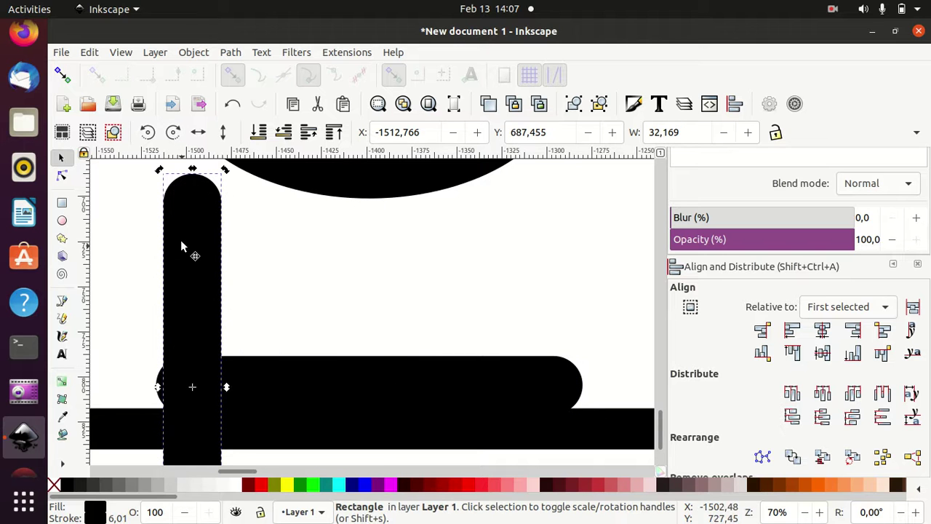
{"action": "scroll", "coordinate": [187, 306], "scroll_direction": "down", "scroll_amount": 5}
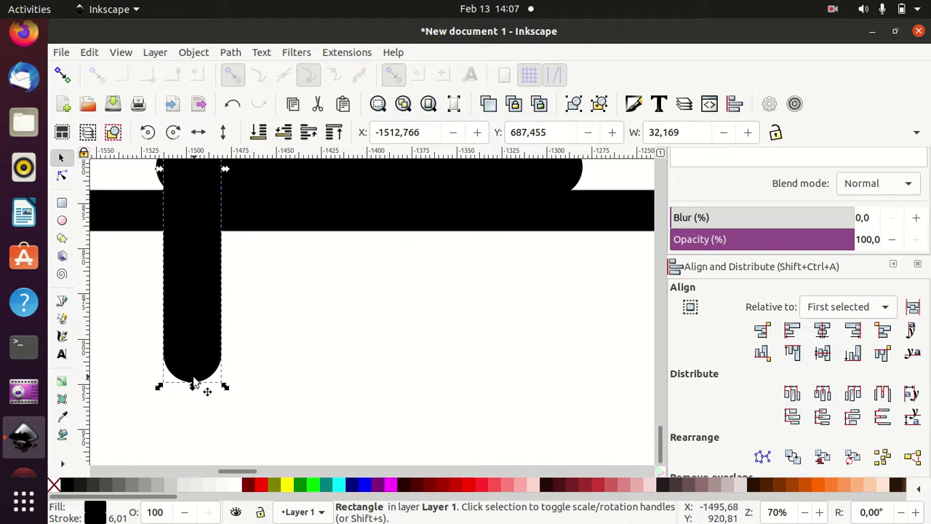
{"action": "left_click_drag", "start_coordinate": [194, 383], "coordinate": [196, 200]}
{"action": "scroll", "coordinate": [262, 328], "scroll_direction": "up", "scroll_amount": 3}
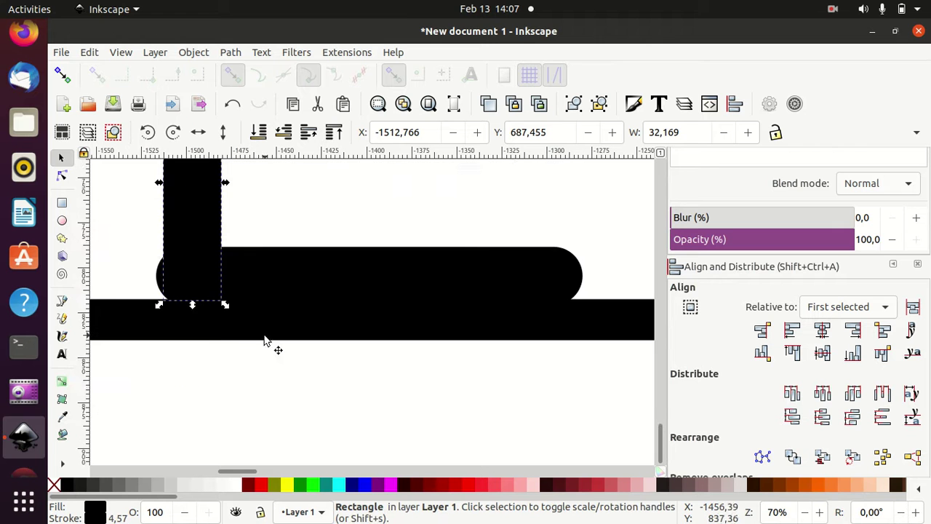
{"action": "scroll", "coordinate": [264, 341], "scroll_direction": "up", "scroll_amount": 3}
{"action": "left_click_drag", "start_coordinate": [200, 417], "coordinate": [195, 402]}
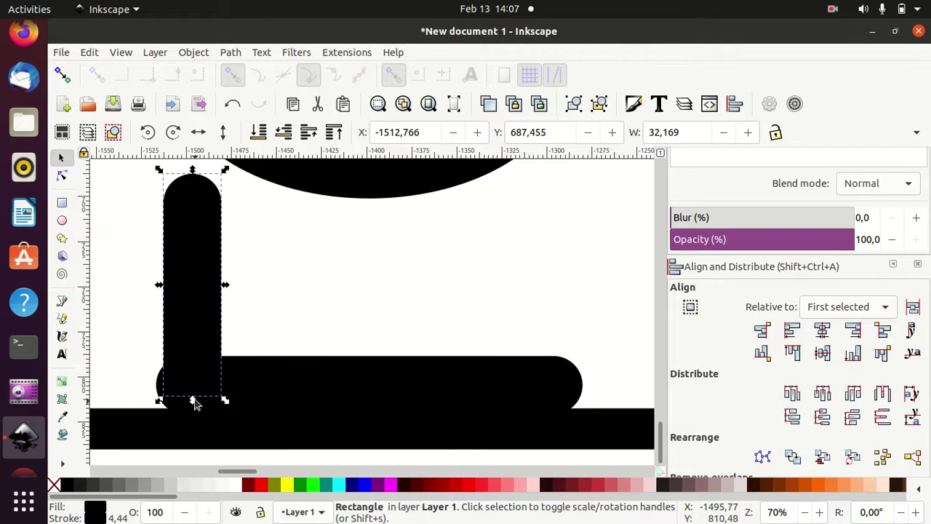
{"action": "left_click_drag", "start_coordinate": [189, 337], "coordinate": [187, 337]}
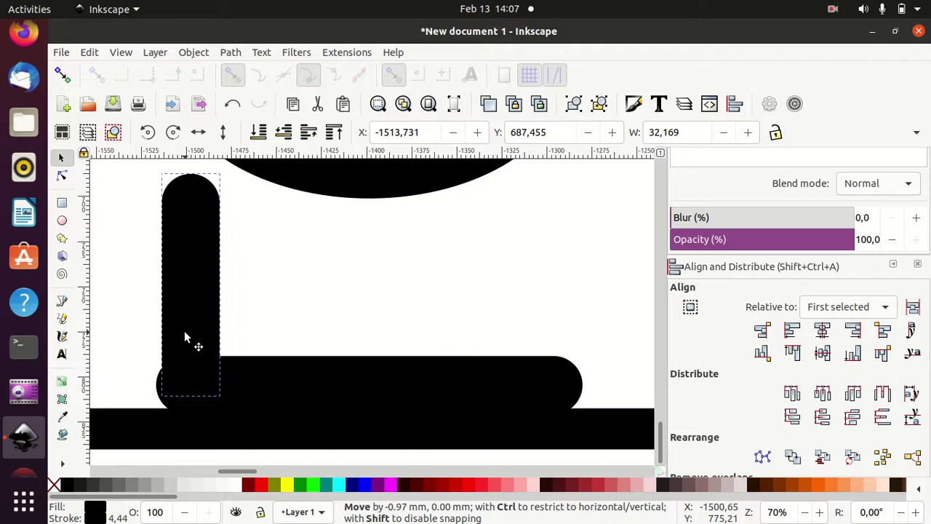
Round the tall bar's corners fully into a pill and set it on the base bar.
{"action": "left_click", "coordinate": [62, 203]}
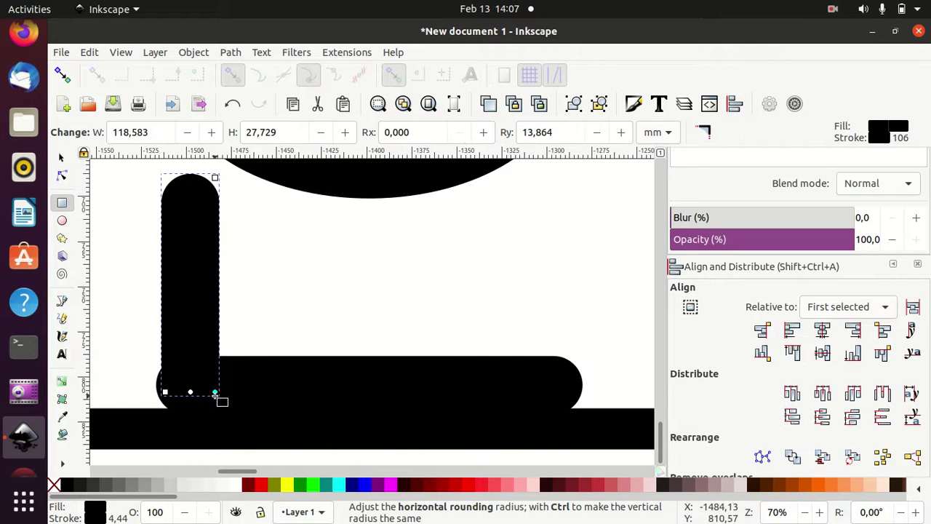
{"action": "mouse_move", "coordinate": [215, 393]}
{"action": "left_mouse_down"}
{"action": "mouse_move", "coordinate": [223, 259]}
{"action": "mouse_move", "coordinate": [224, 352]}
{"action": "left_mouse_up"}
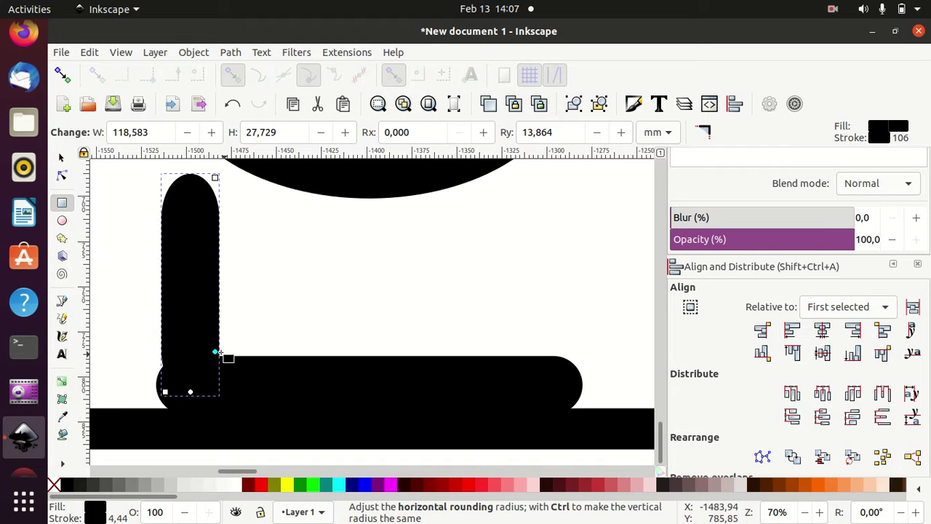
{"action": "mouse_move", "coordinate": [166, 392]}
{"action": "left_mouse_down"}
{"action": "mouse_move", "coordinate": [162, 333]}
{"action": "mouse_move", "coordinate": [163, 342]}
{"action": "left_mouse_up"}
{"action": "left_click", "coordinate": [62, 158]}
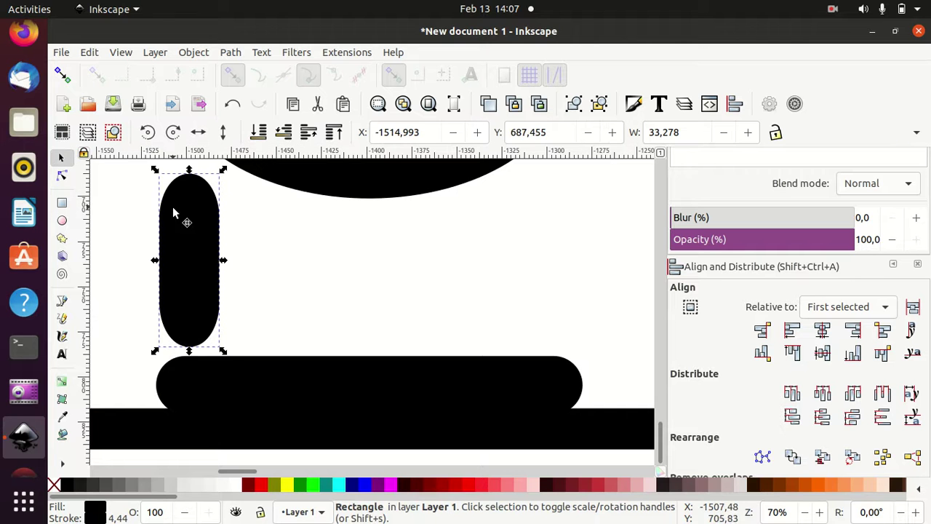
{"action": "left_click_drag", "start_coordinate": [187, 220], "coordinate": [197, 263]}
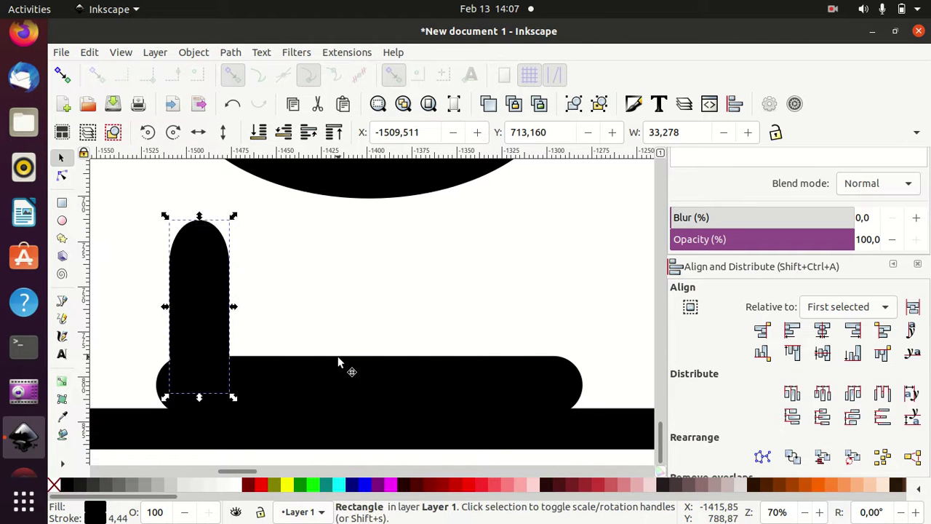
Duplicate the pill into a short middle prong and a taller prong at the right end.
{"action": "left_click", "coordinate": [356, 361]}
{"action": "left_click", "coordinate": [205, 291]}
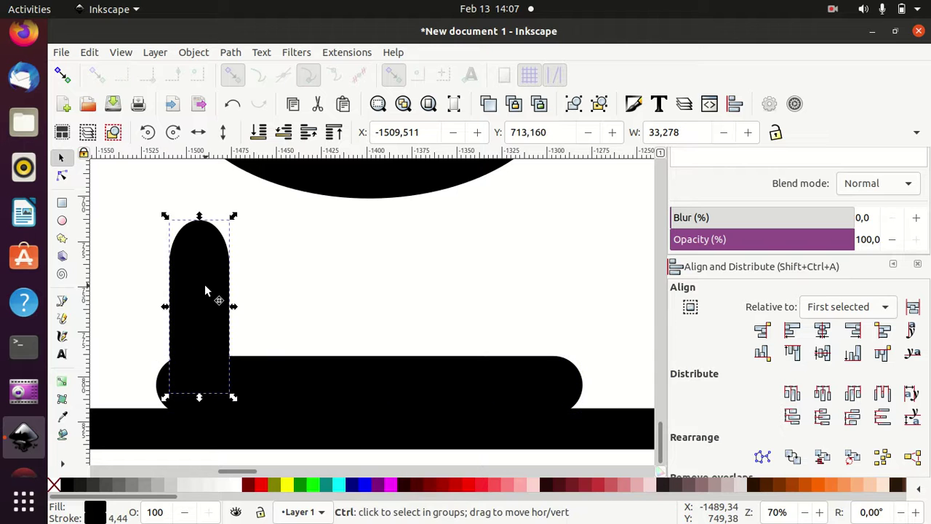
{"action": "key", "text": "ctrl+d"}
{"action": "left_click_drag", "start_coordinate": [205, 291], "coordinate": [377, 306]}
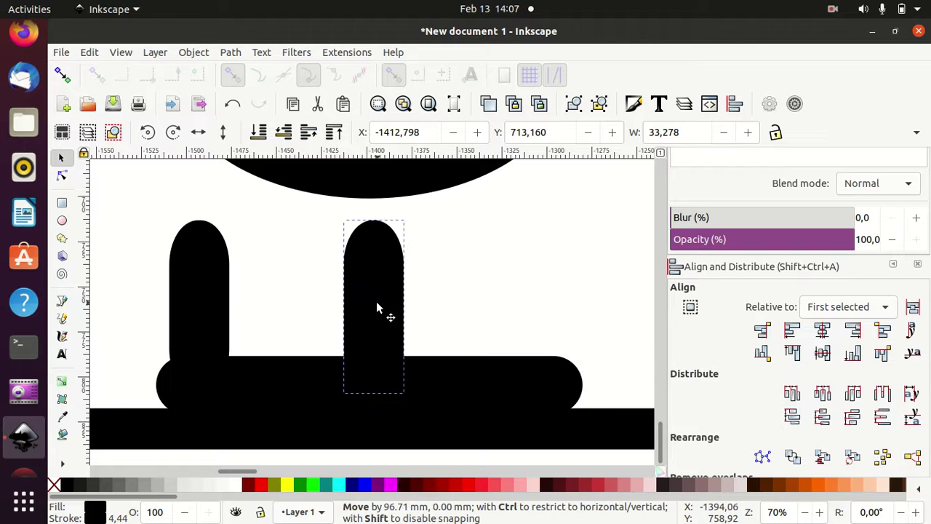
{"action": "left_click_drag", "start_coordinate": [373, 217], "coordinate": [376, 283]}
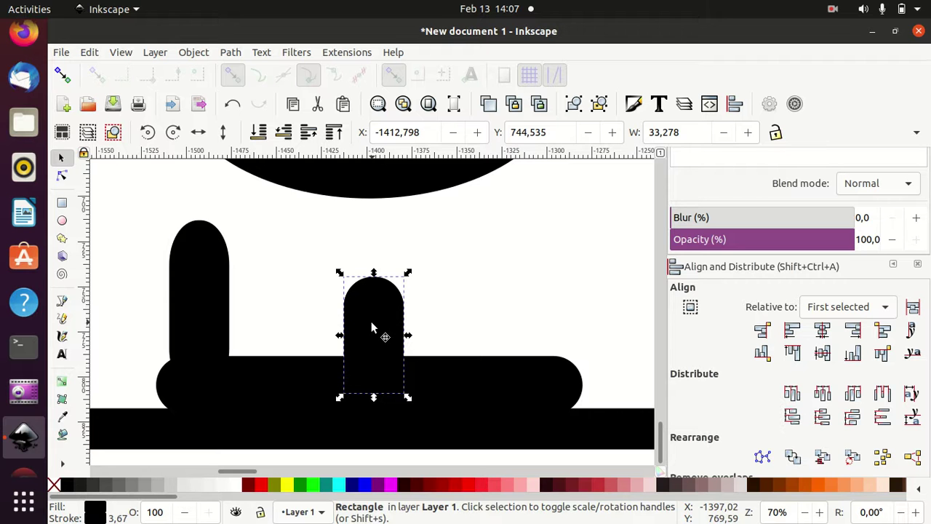
{"action": "key", "text": "ctrl+d"}
{"action": "left_click_drag", "start_coordinate": [372, 329], "coordinate": [550, 329]}
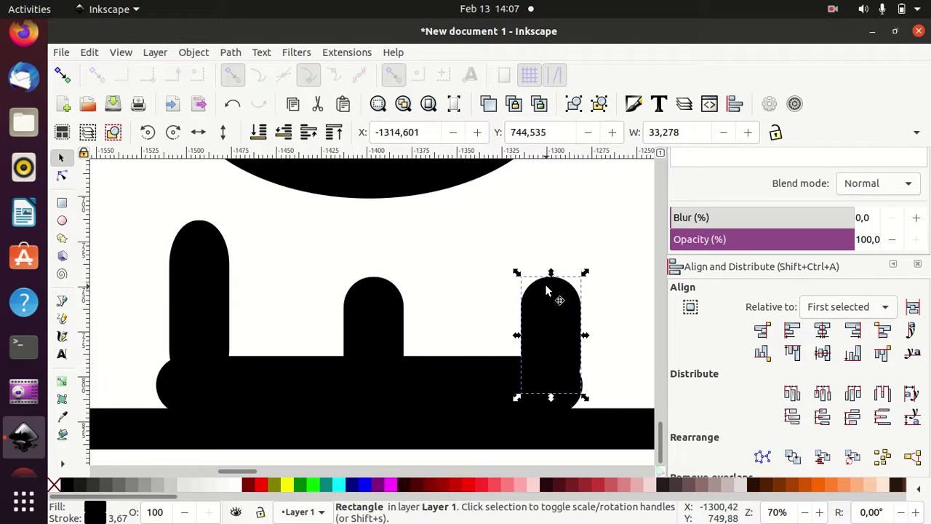
{"action": "left_click_drag", "start_coordinate": [549, 277], "coordinate": [551, 191]}
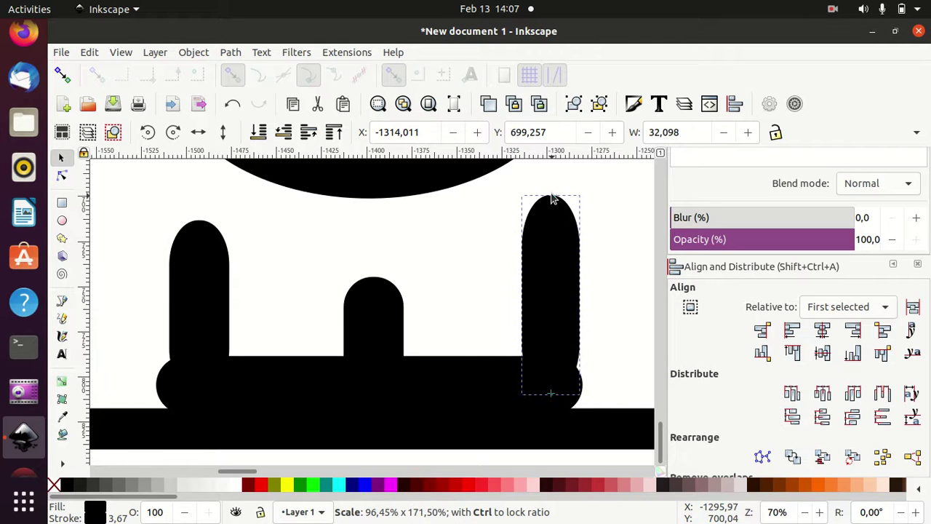
{"action": "left_click_drag", "start_coordinate": [552, 188], "coordinate": [553, 162]}
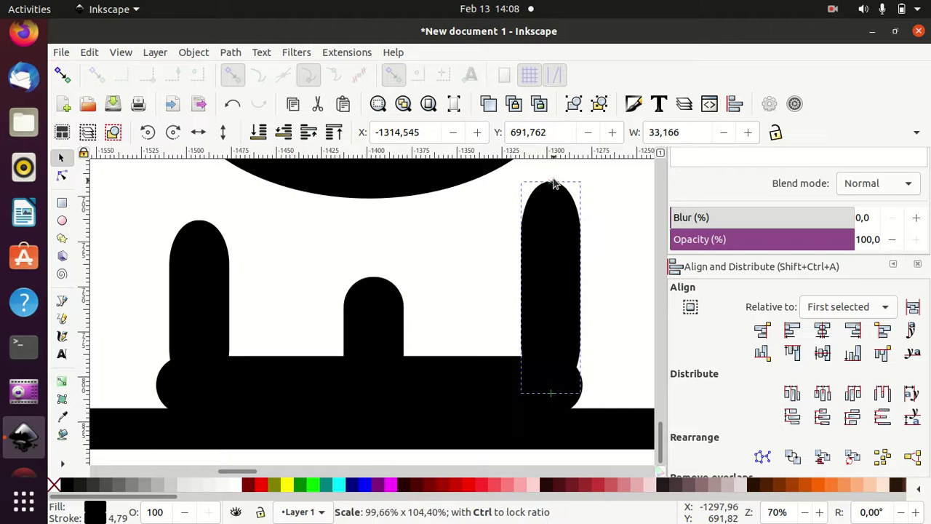
{"action": "left_click_drag", "start_coordinate": [557, 243], "coordinate": [552, 252]}
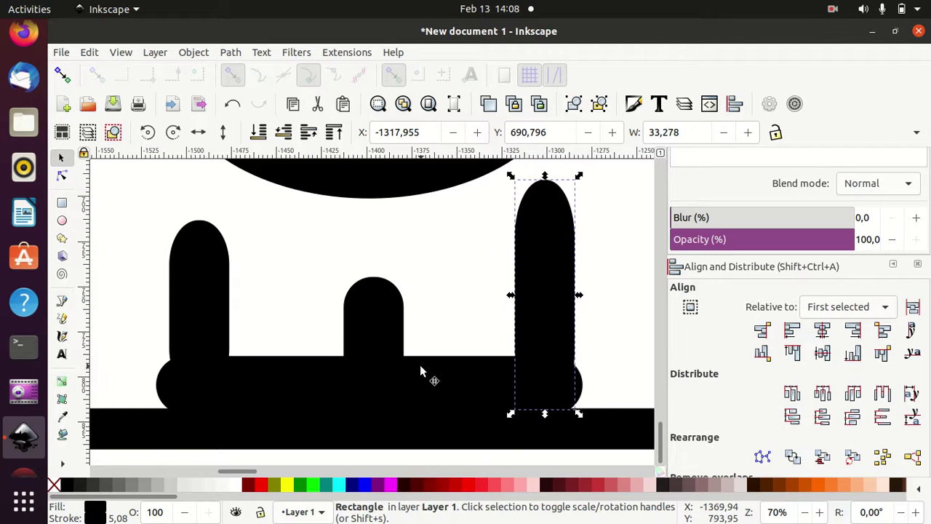
Raise the top of the wide base bar to make it thicker.
{"action": "left_click", "coordinate": [385, 366]}
{"action": "left_click", "coordinate": [195, 312]}
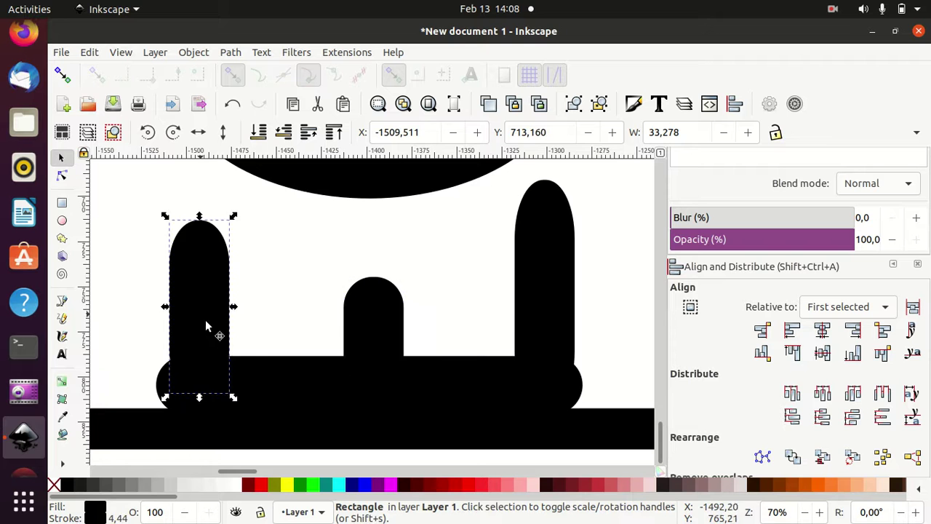
{"action": "scroll", "coordinate": [253, 361], "scroll_direction": "down", "scroll_amount": 1, "text": "ctrl"}
{"action": "scroll", "coordinate": [262, 362], "scroll_direction": "down", "scroll_amount": 1, "text": "ctrl"}
{"action": "left_click", "coordinate": [352, 368]}
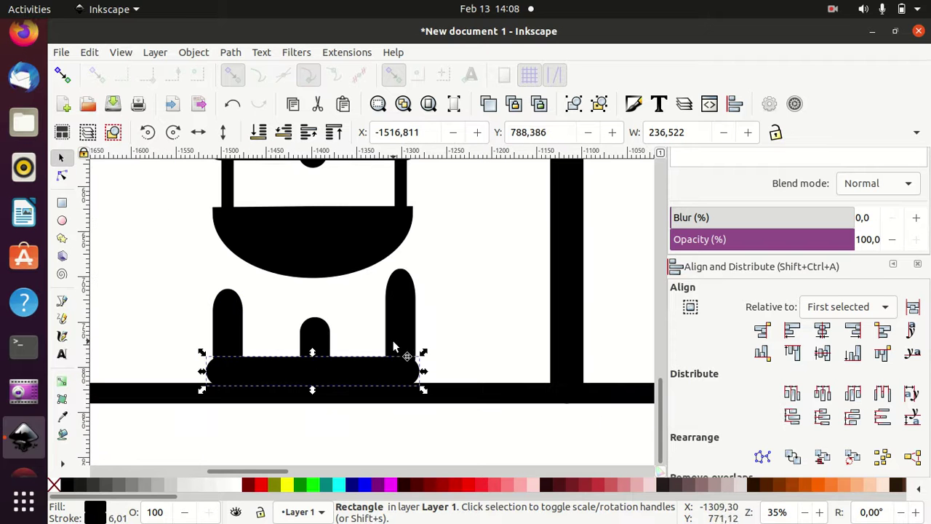
{"action": "left_click_drag", "start_coordinate": [313, 356], "coordinate": [312, 341]}
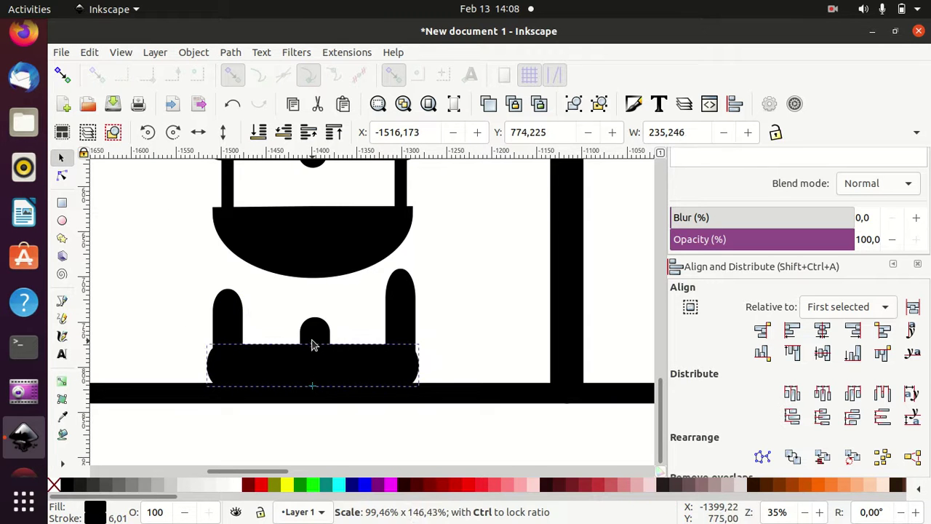
Stretch the middle, left and right prongs upward.
{"action": "left_click", "coordinate": [312, 330]}
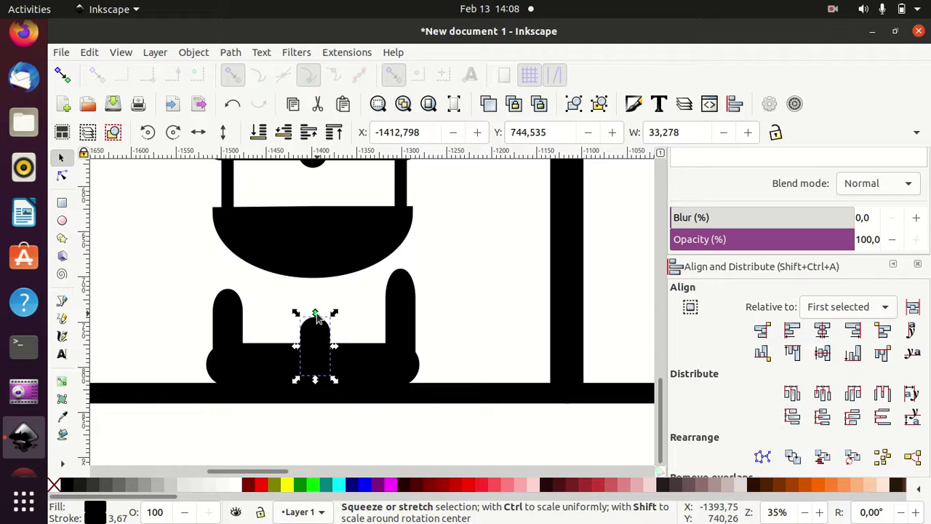
{"action": "left_click_drag", "start_coordinate": [315, 314], "coordinate": [315, 298]}
{"action": "left_click", "coordinate": [220, 318]}
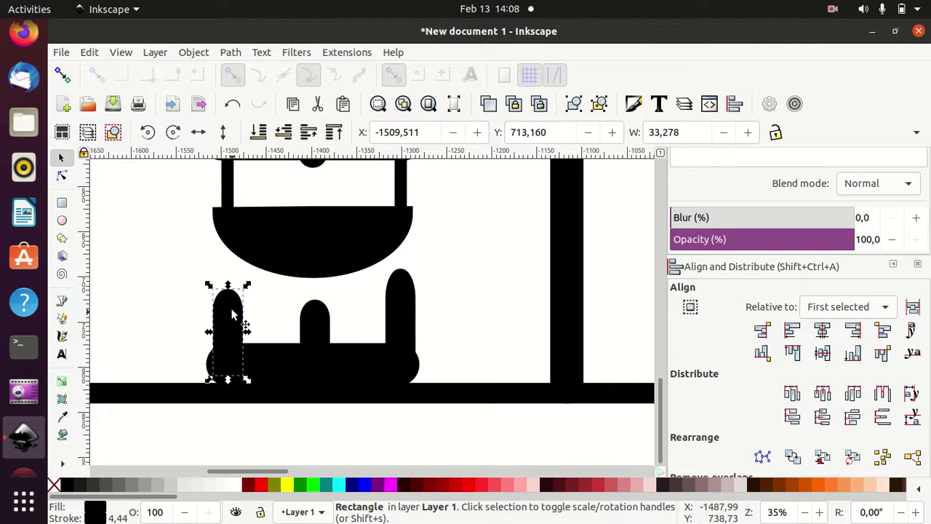
{"action": "left_click_drag", "start_coordinate": [227, 284], "coordinate": [231, 272]}
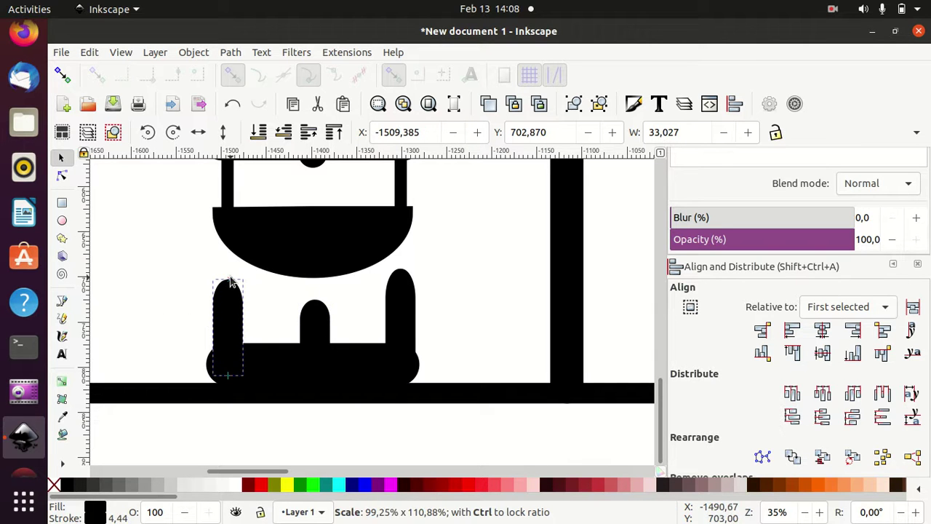
{"action": "left_click", "coordinate": [397, 302]}
{"action": "left_click_drag", "start_coordinate": [401, 267], "coordinate": [407, 254]}
{"action": "left_click", "coordinate": [440, 447]}
Group the four flame shapes, give them the tent's orange fill via Dropper, and remove the stroke.
{"action": "left_click_drag", "start_coordinate": [452, 432], "coordinate": [180, 250]}
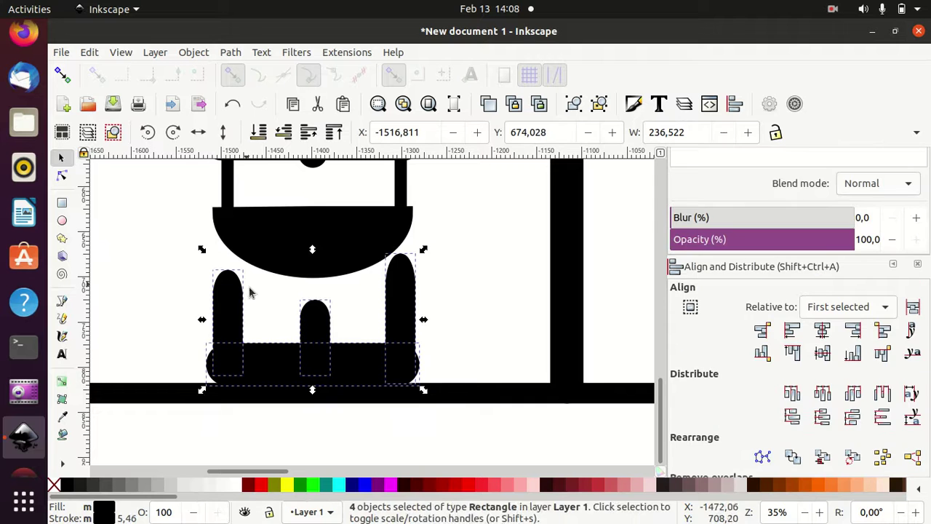
{"action": "key", "text": "ctrl+g"}
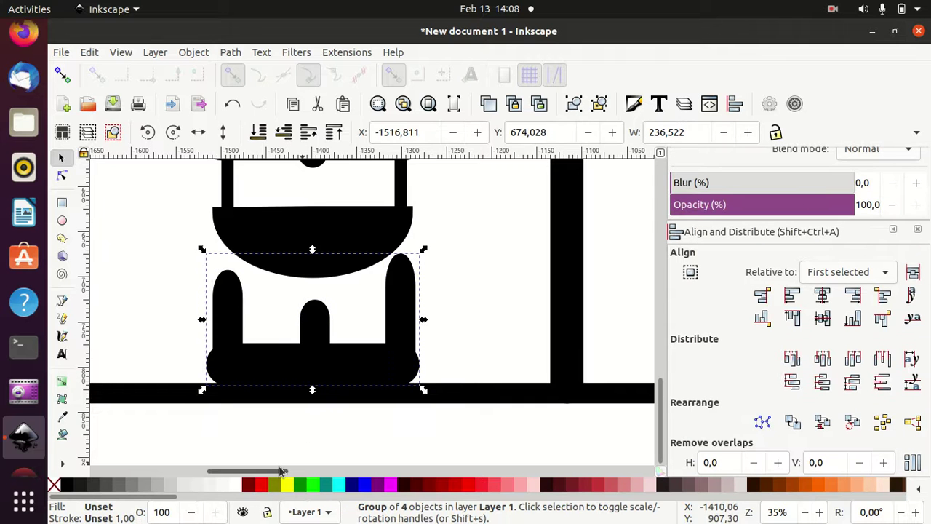
{"action": "left_click_drag", "start_coordinate": [277, 468], "coordinate": [237, 469]}
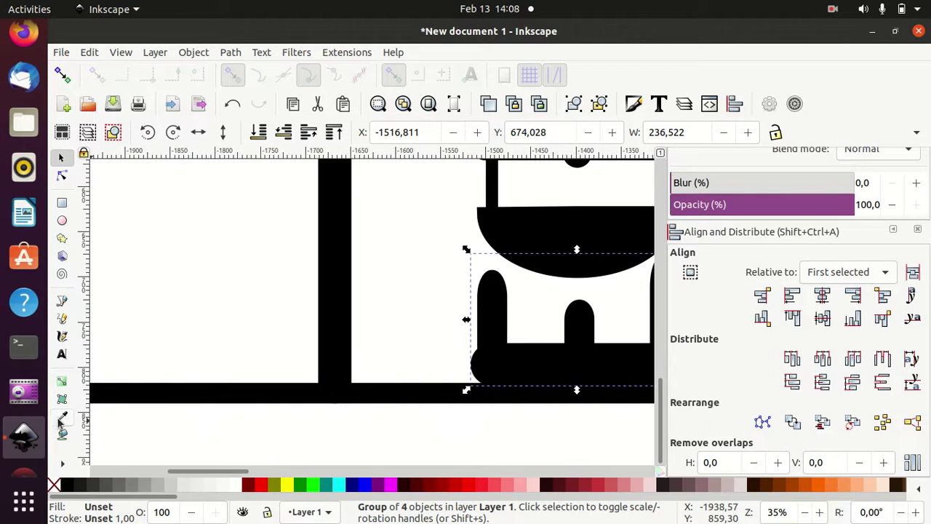
{"action": "left_click", "coordinate": [63, 419]}
{"action": "scroll", "coordinate": [235, 412], "scroll_direction": "down", "scroll_amount": 2}
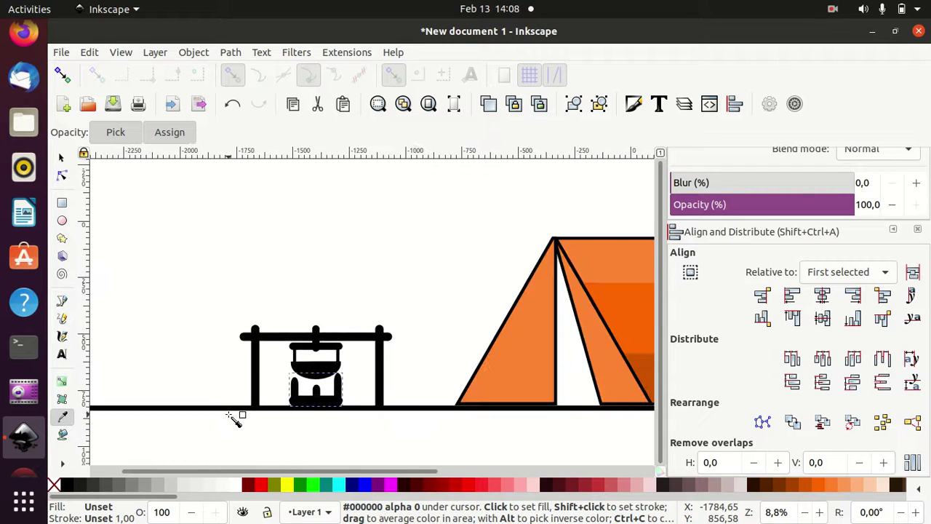
{"action": "scroll", "coordinate": [235, 414], "scroll_direction": "down", "scroll_amount": 3}
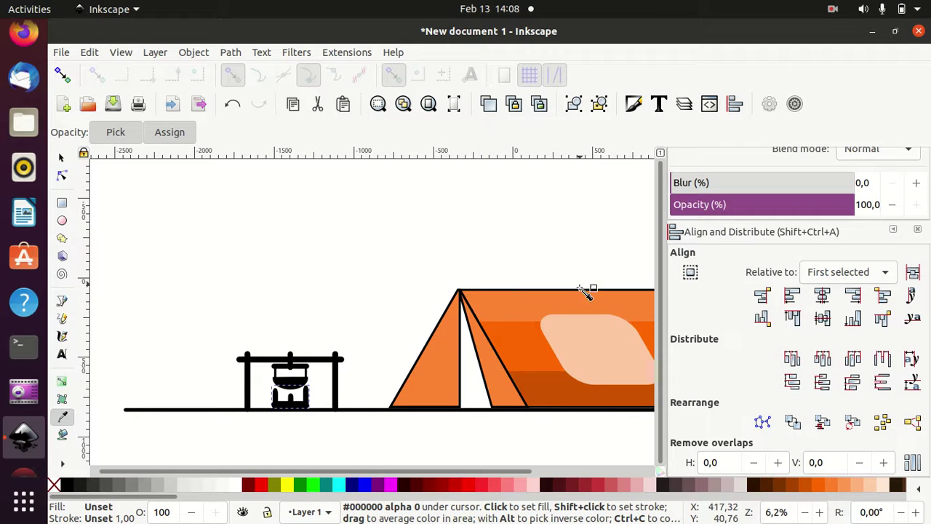
{"action": "left_click", "coordinate": [543, 313]}
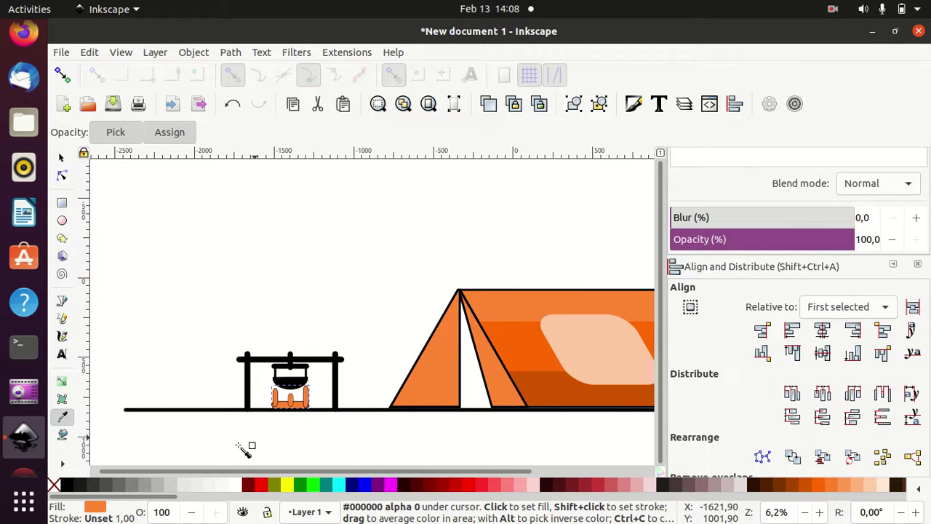
{"action": "left_click", "coordinate": [54, 486], "text": "shift"}
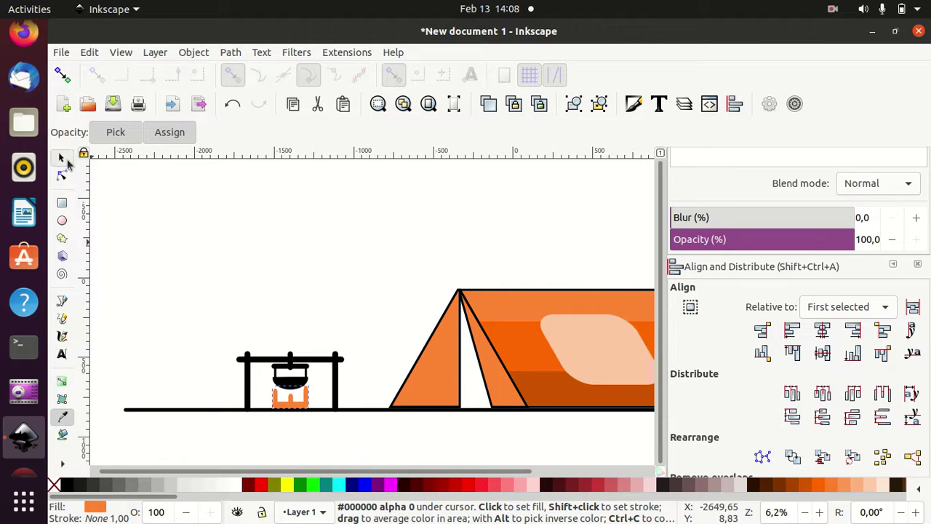
{"action": "left_click", "coordinate": [64, 160]}
Ungroup the orange flame group into separate bars.
{"action": "left_click", "coordinate": [300, 445]}
{"action": "scroll", "coordinate": [321, 418], "scroll_direction": "up", "scroll_amount": 1}
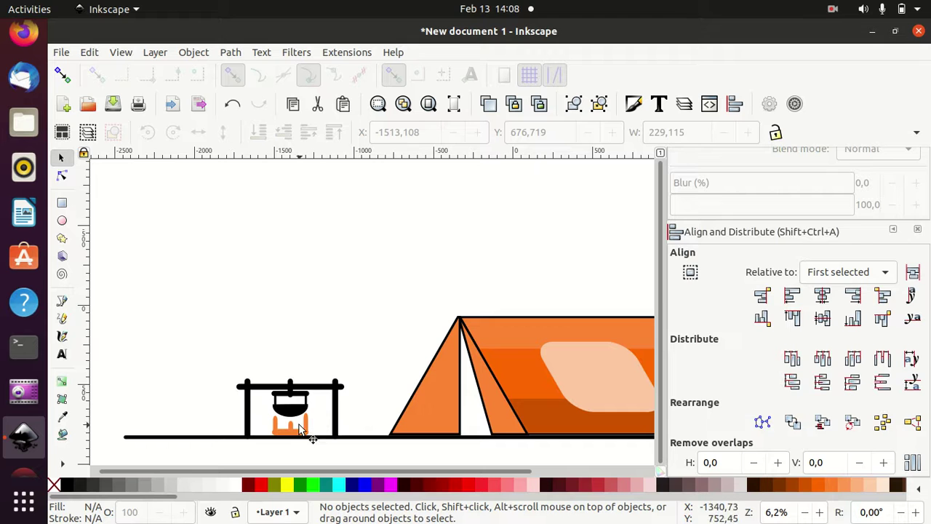
{"action": "left_click", "coordinate": [293, 430]}
{"action": "scroll", "coordinate": [322, 412], "scroll_direction": "down", "scroll_amount": 2}
{"action": "scroll", "coordinate": [321, 407], "scroll_direction": "up", "scroll_amount": 3}
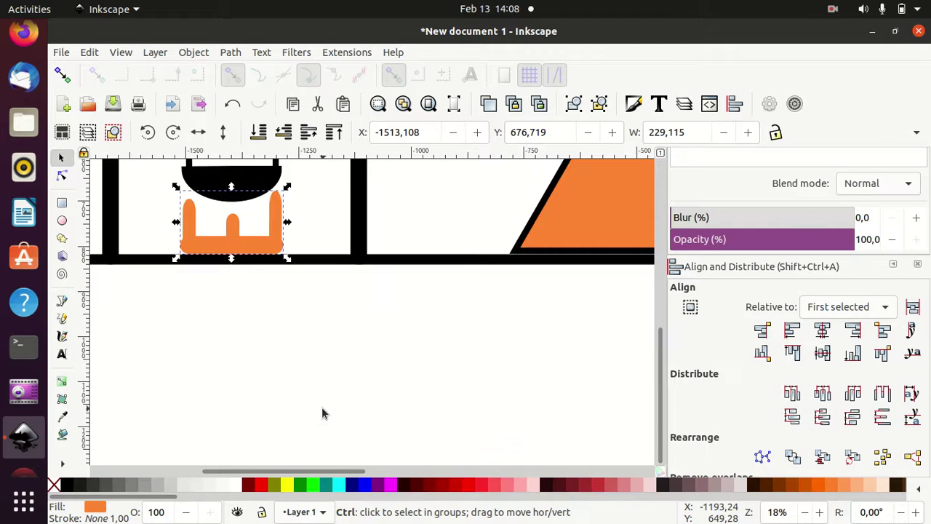
{"action": "scroll", "coordinate": [322, 407], "scroll_direction": "up", "scroll_amount": 1}
{"action": "left_click_drag", "start_coordinate": [324, 284], "coordinate": [365, 383]}
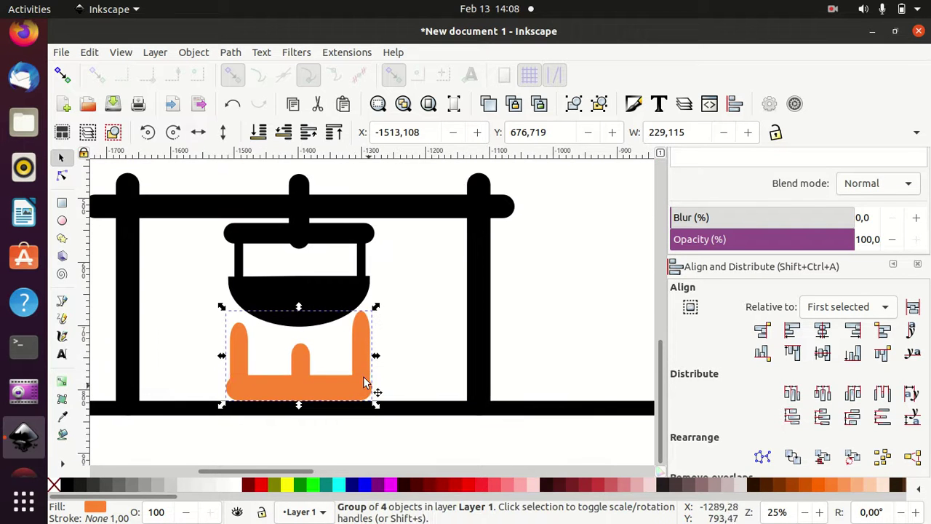
{"action": "key", "text": "shift+g"}
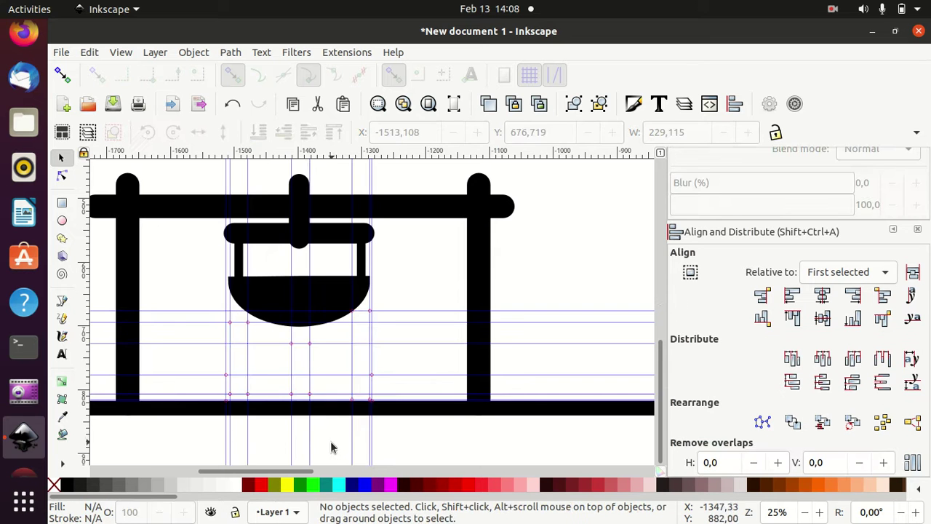
{"action": "key", "text": "ctrl+z"}
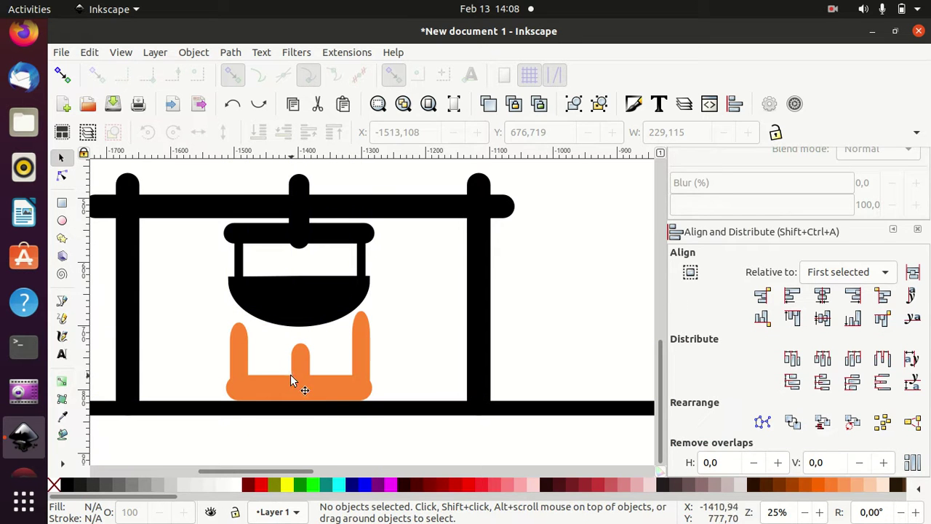
{"action": "left_click", "coordinate": [312, 387]}
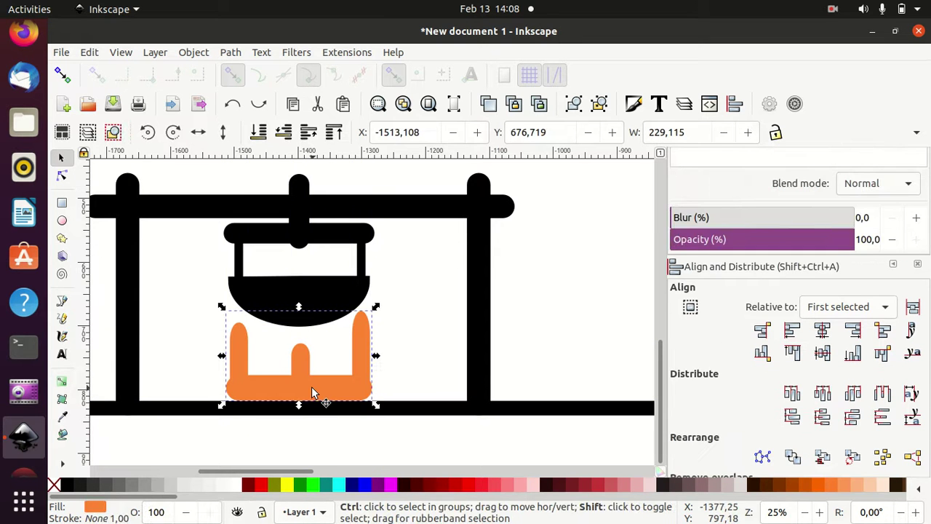
{"action": "key", "text": "ctrl+shift+g"}
Widen the right and left flame bars.
{"action": "left_click", "coordinate": [360, 356]}
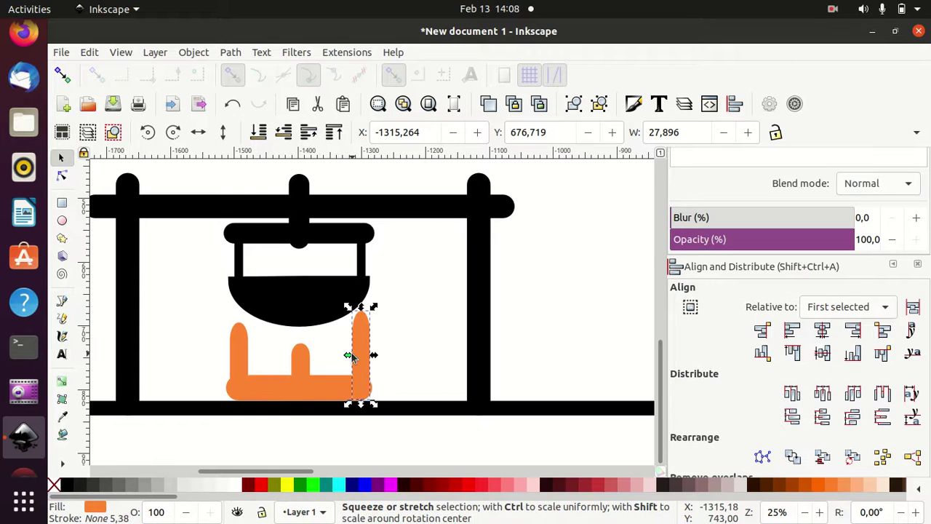
{"action": "left_click_drag", "start_coordinate": [349, 356], "coordinate": [336, 356]}
{"action": "left_click_drag", "start_coordinate": [354, 312], "coordinate": [353, 324]}
{"action": "left_click", "coordinate": [244, 356]}
{"action": "mouse_move", "coordinate": [252, 359]}
{"action": "left_mouse_down"}
{"action": "mouse_move", "coordinate": [282, 371]}
{"action": "mouse_move", "coordinate": [275, 245]}
{"action": "mouse_move", "coordinate": [262, 227]}
{"action": "mouse_move", "coordinate": [261, 237]}
{"action": "left_mouse_up"}
{"action": "left_click", "coordinate": [297, 369]}
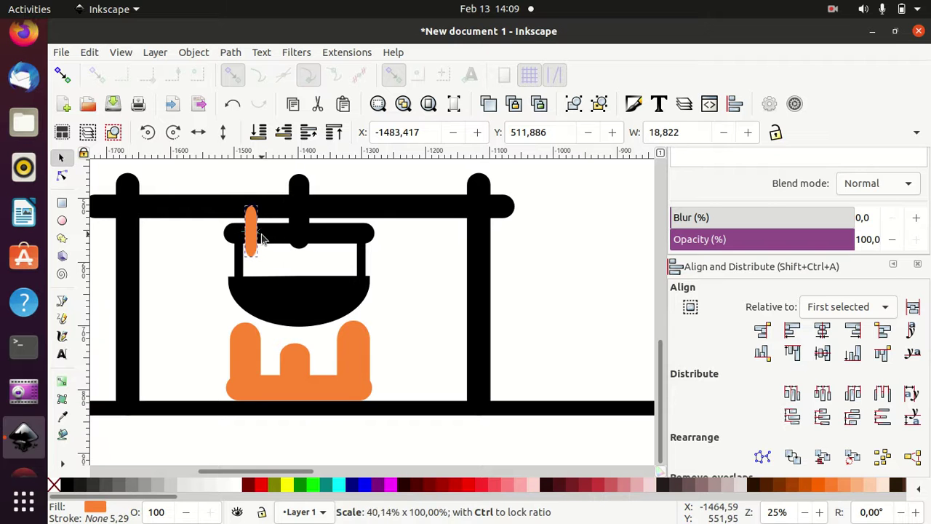
Place a small orange spark above the pot and duplicate it into several rising sparks.
{"action": "mouse_move", "coordinate": [251, 203]}
{"action": "left_mouse_down"}
{"action": "mouse_move", "coordinate": [257, 256]}
{"action": "mouse_move", "coordinate": [355, 201]}
{"action": "left_mouse_up"}
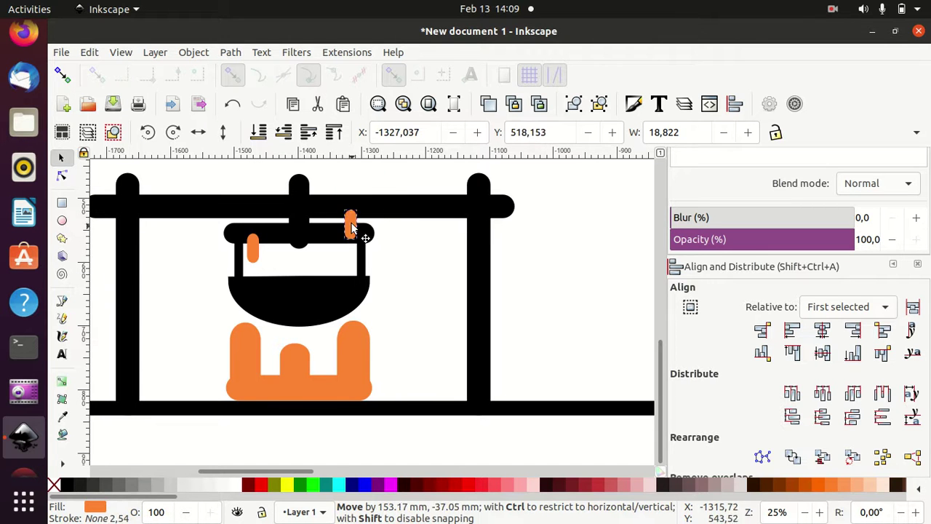
{"action": "left_click_drag", "start_coordinate": [356, 201], "coordinate": [354, 216]}
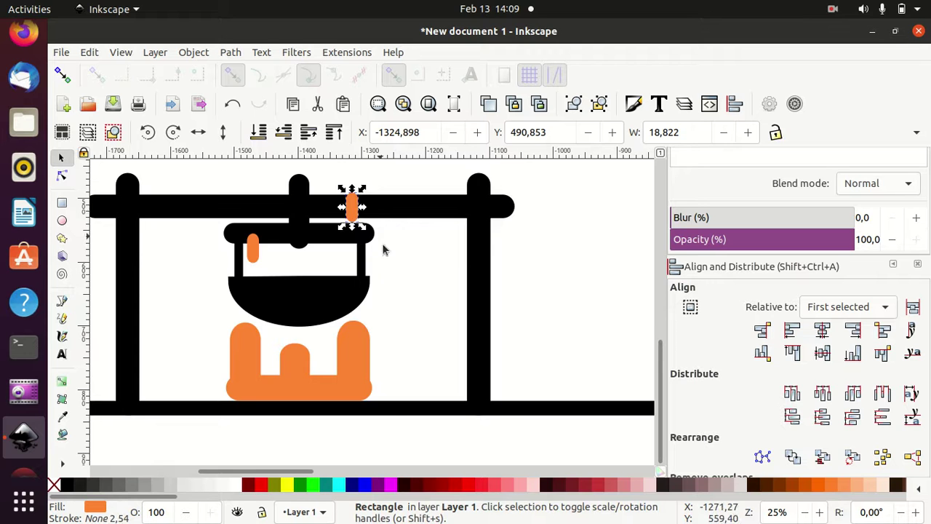
{"action": "scroll", "coordinate": [381, 245], "scroll_direction": "up", "scroll_amount": 2}
{"action": "key", "text": "ctrl+d"}
{"action": "left_click_drag", "start_coordinate": [351, 266], "coordinate": [275, 233]}
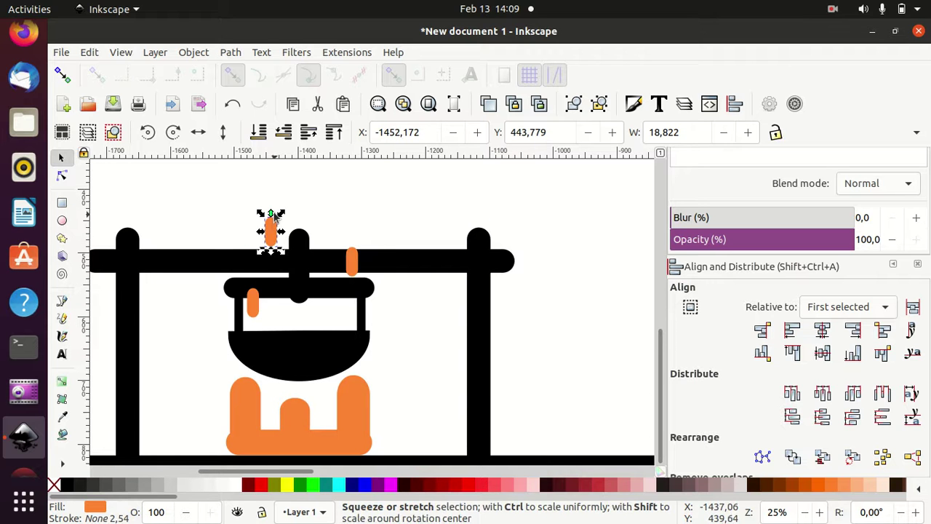
{"action": "mouse_move", "coordinate": [272, 214]}
{"action": "left_mouse_down"}
{"action": "mouse_move", "coordinate": [271, 201]}
{"action": "mouse_move", "coordinate": [339, 198]}
{"action": "left_mouse_up"}
{"action": "key", "text": "ctrl+d"}
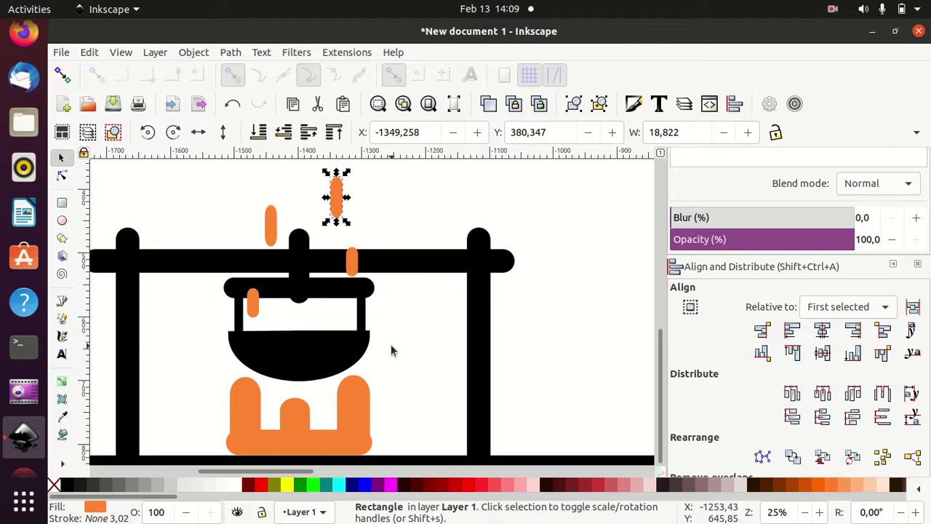
{"action": "left_click", "coordinate": [406, 347]}
{"action": "scroll", "coordinate": [407, 347], "scroll_direction": "down", "scroll_amount": 3}
Draw a large orange circle with the Ellipse tool, set to a whole ellipse.
{"action": "scroll", "coordinate": [406, 339], "scroll_direction": "down", "scroll_amount": 3}
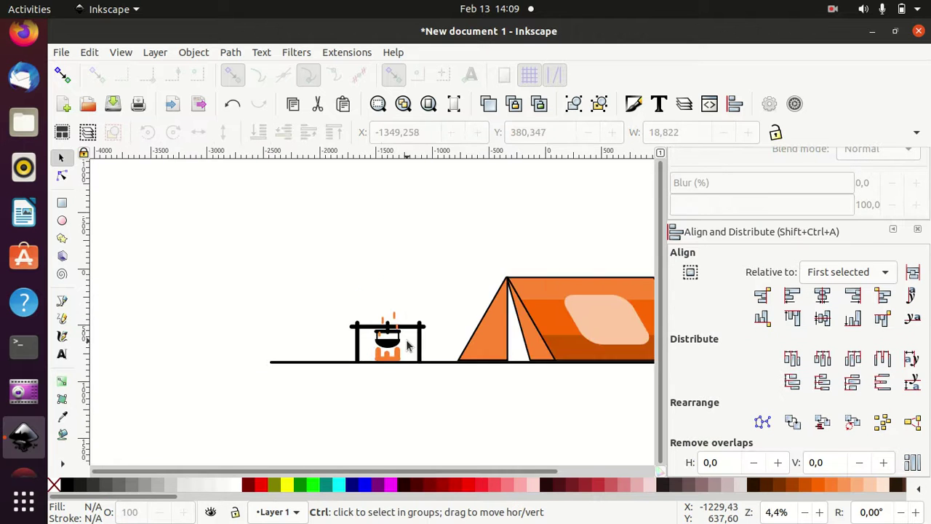
{"action": "left_click_drag", "start_coordinate": [415, 475], "coordinate": [436, 475]}
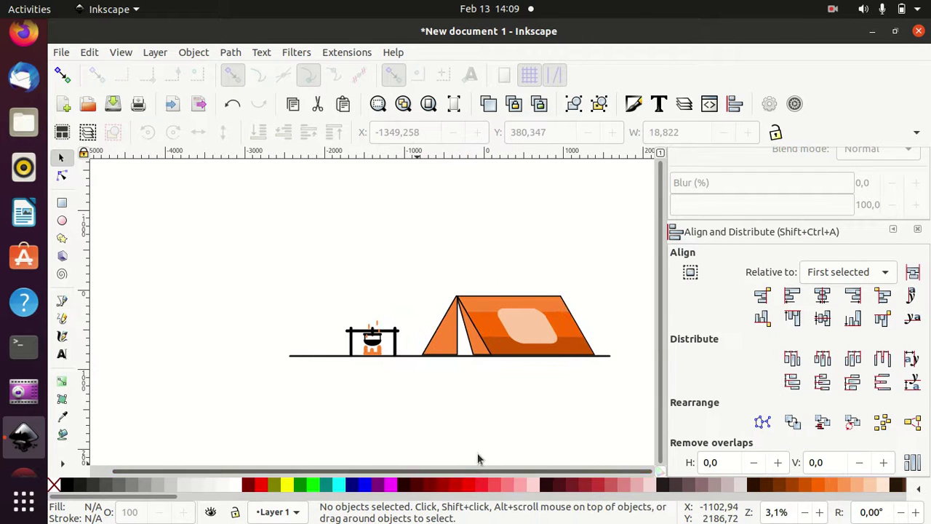
{"action": "left_click", "coordinate": [61, 221]}
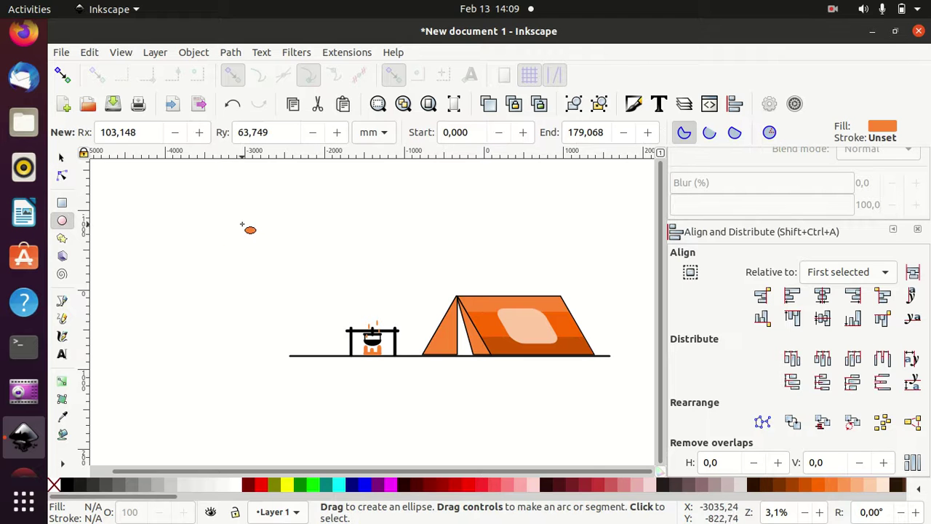
{"action": "left_click_drag", "start_coordinate": [243, 224], "coordinate": [377, 368]}
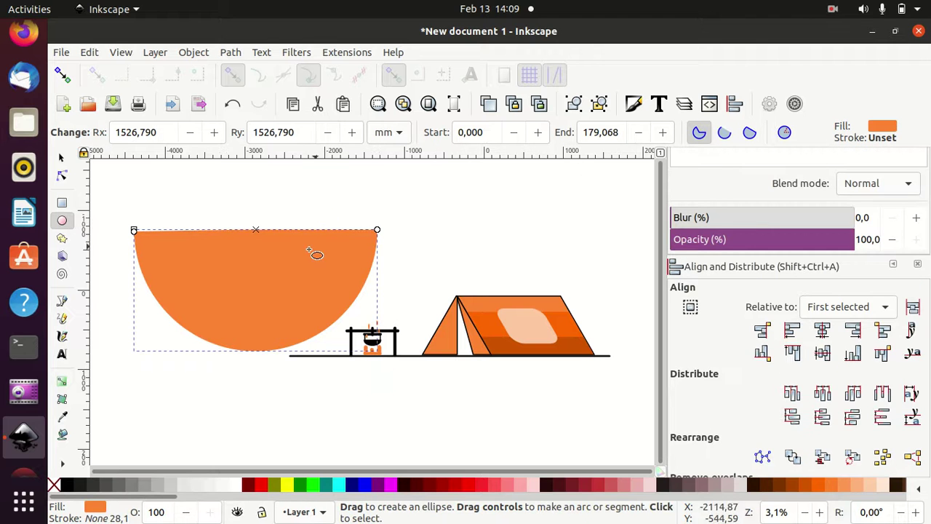
{"action": "left_click", "coordinate": [785, 133]}
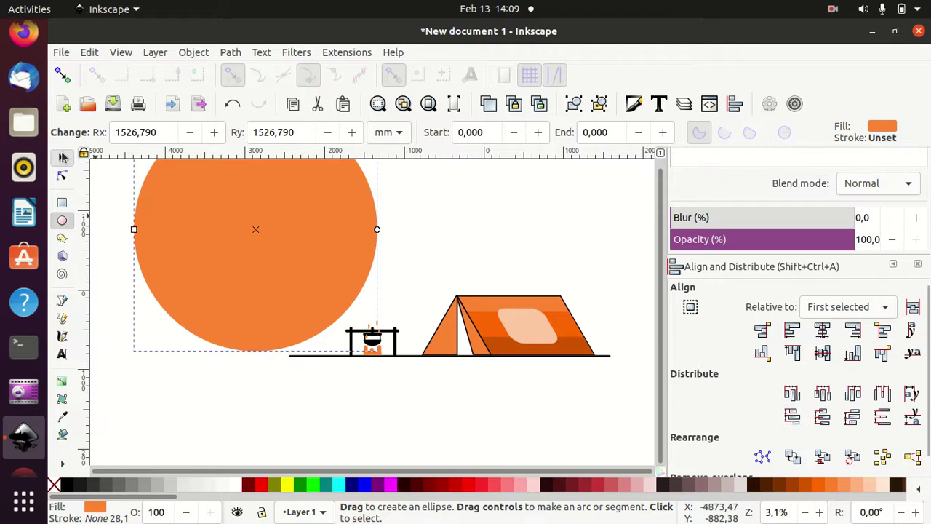
Move and enlarge the circle over the tent and campfire, then lower it to bottom.
{"action": "left_click", "coordinate": [62, 157]}
{"action": "left_click_drag", "start_coordinate": [264, 239], "coordinate": [480, 335]}
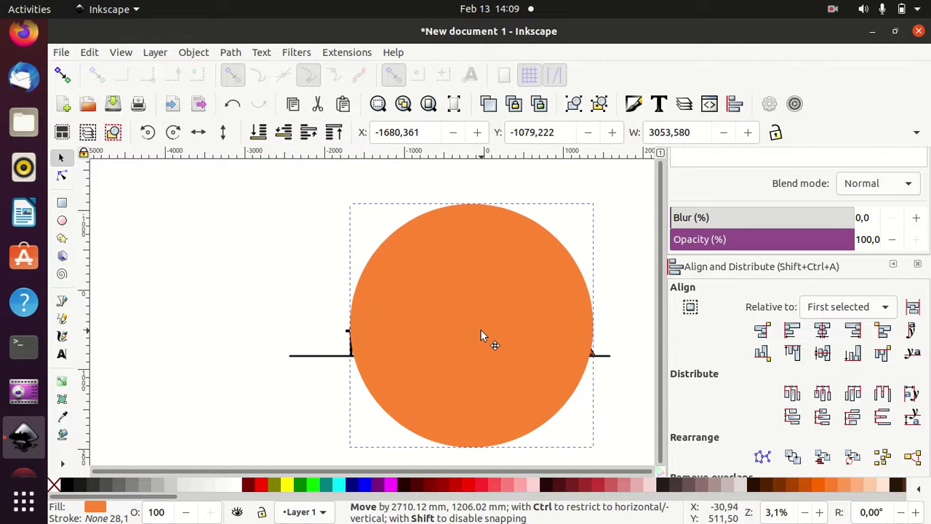
{"action": "left_click_drag", "start_coordinate": [599, 455], "coordinate": [619, 467]}
{"action": "left_click_drag", "start_coordinate": [484, 346], "coordinate": [480, 308]}
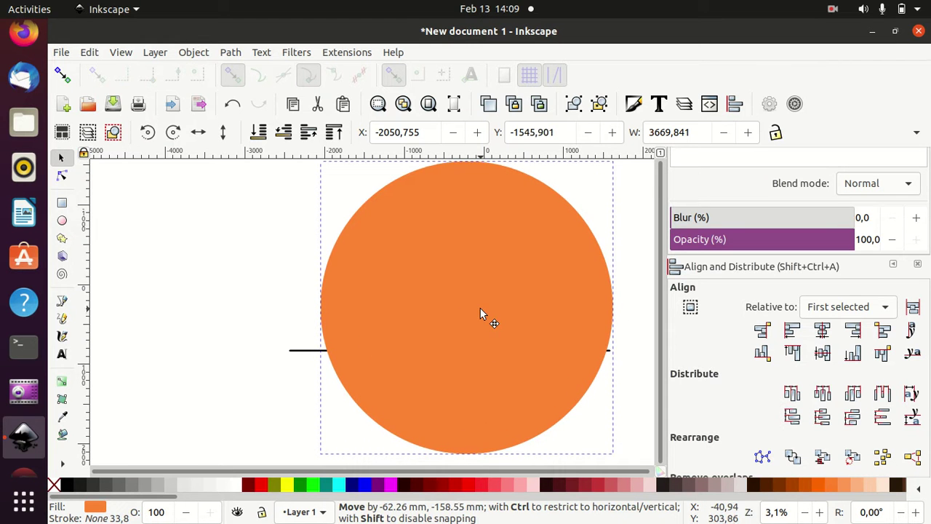
{"action": "left_click", "coordinate": [260, 133]}
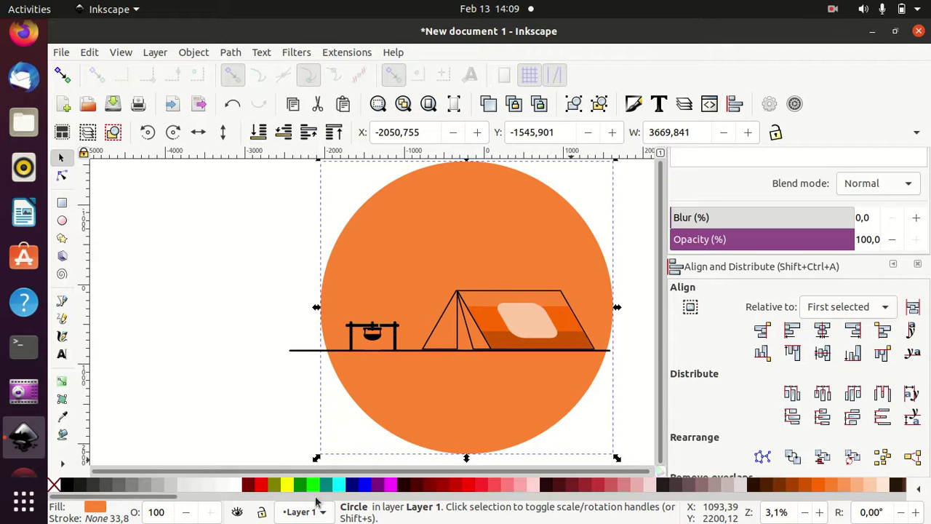
Fill the backdrop circle blue, then set its HSL hue to about 197 (00b6ff) in Fill and Stroke.
{"action": "left_click", "coordinate": [364, 485]}
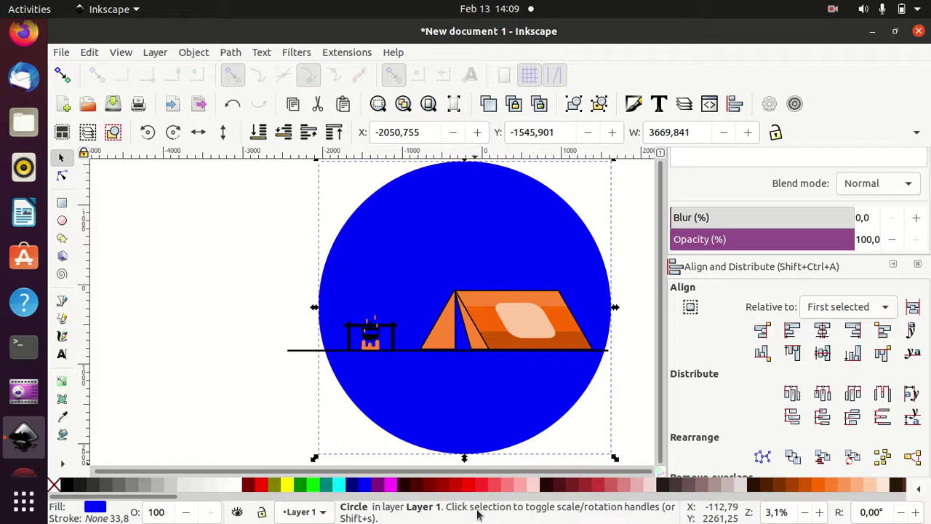
{"action": "mouse_move", "coordinate": [144, 498]}
{"action": "left_mouse_down"}
{"action": "mouse_move", "coordinate": [255, 514]}
{"action": "mouse_move", "coordinate": [553, 502]}
{"action": "left_mouse_up"}
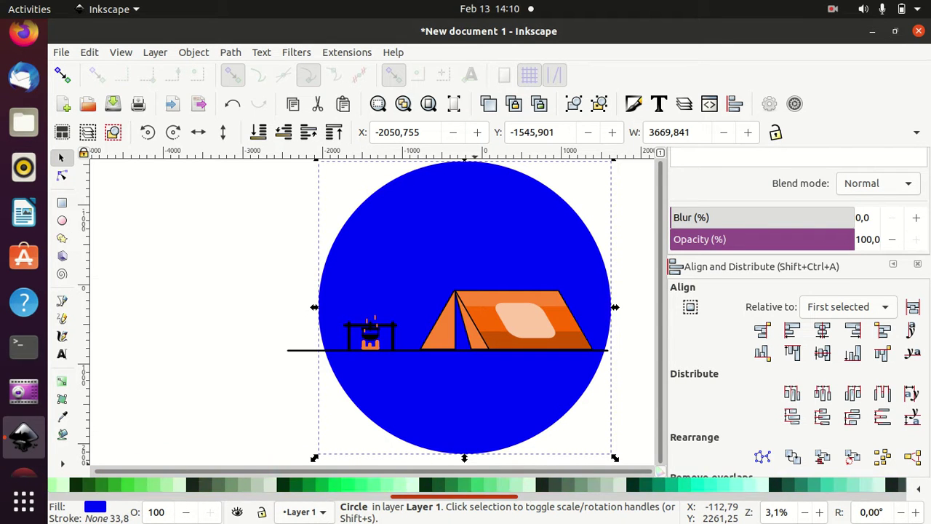
{"action": "left_click", "coordinate": [633, 106]}
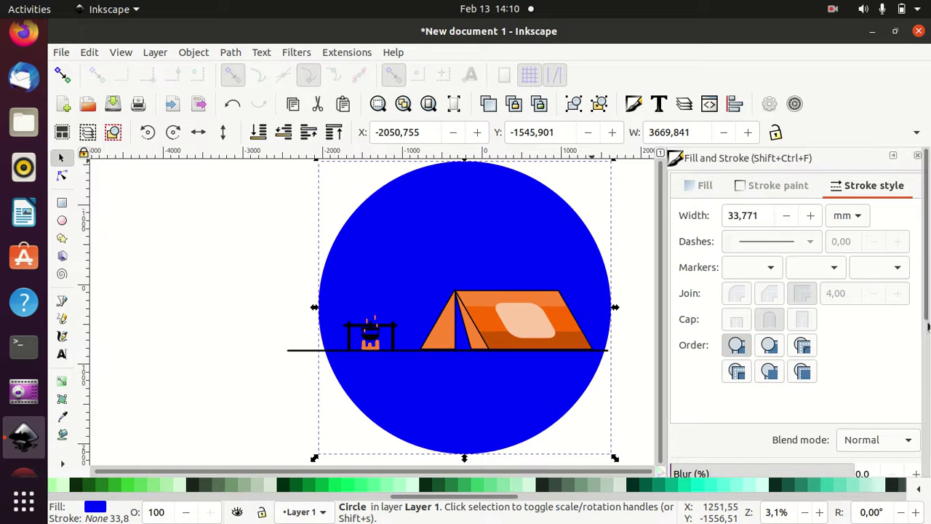
{"action": "left_click", "coordinate": [705, 188]}
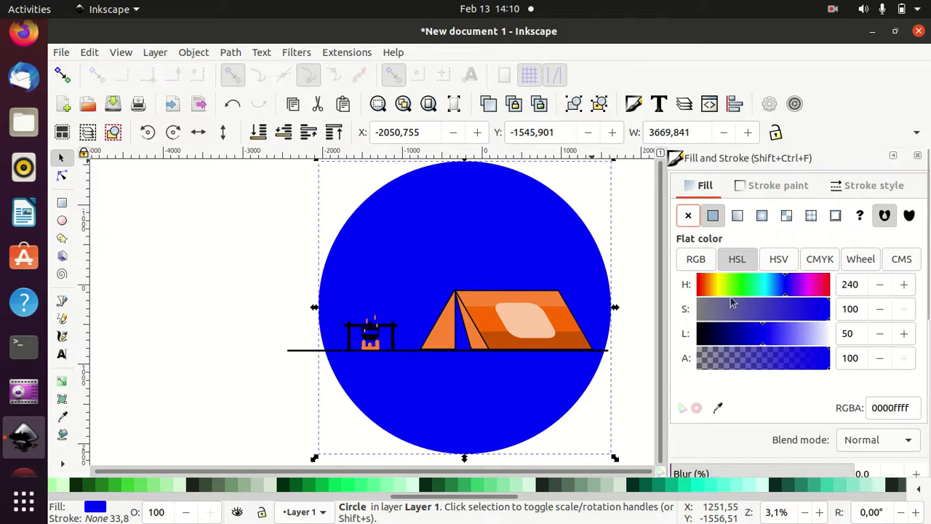
{"action": "left_click_drag", "start_coordinate": [786, 296], "coordinate": [769, 299]}
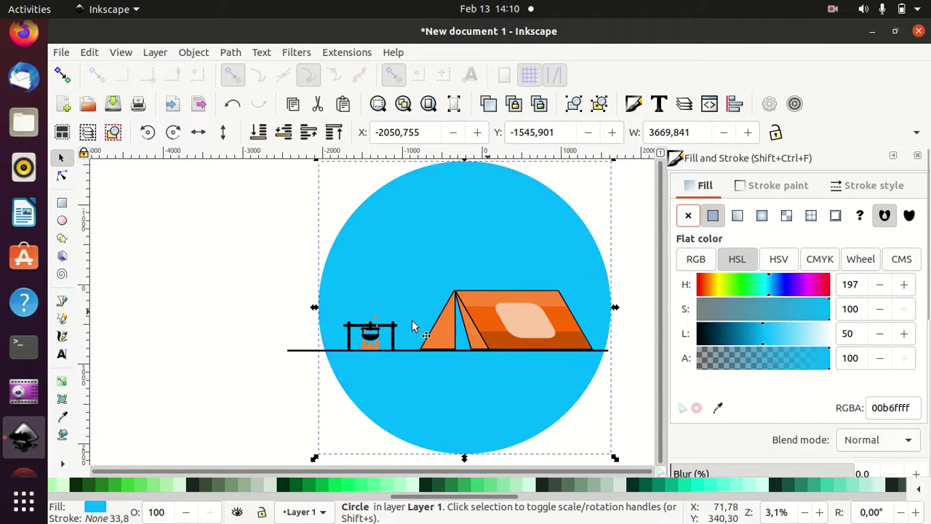
{"action": "left_click", "coordinate": [211, 281]}
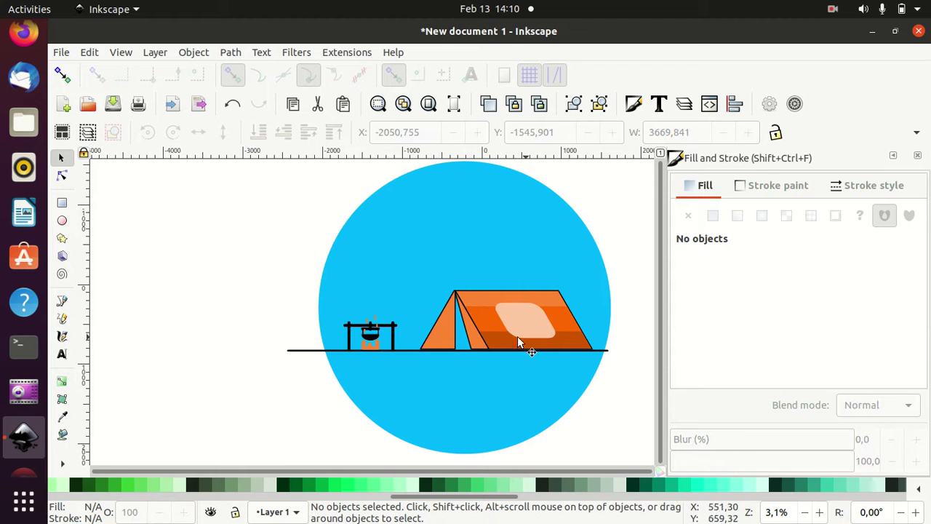
Duplicate the blue circle, add the ground line, and apply Path > Intersection to clip it.
{"action": "left_click", "coordinate": [364, 259]}
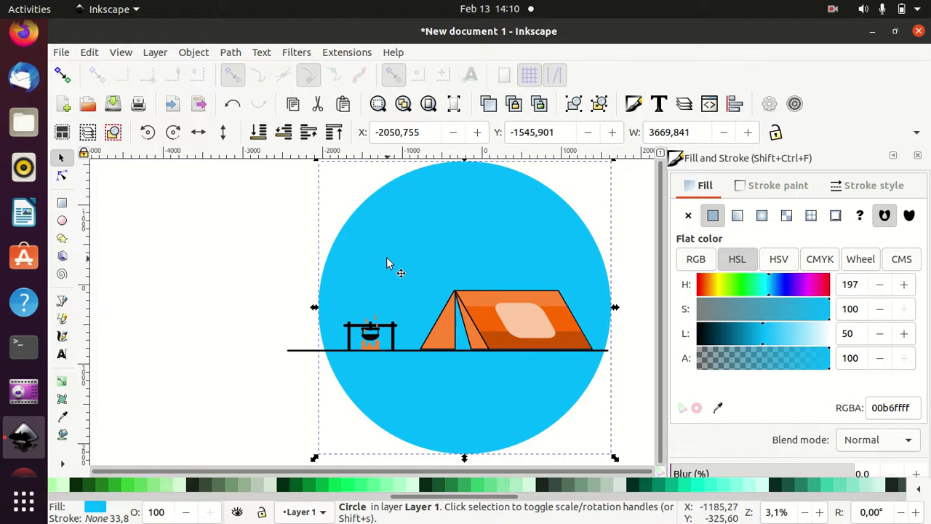
{"action": "key", "text": "Home"}
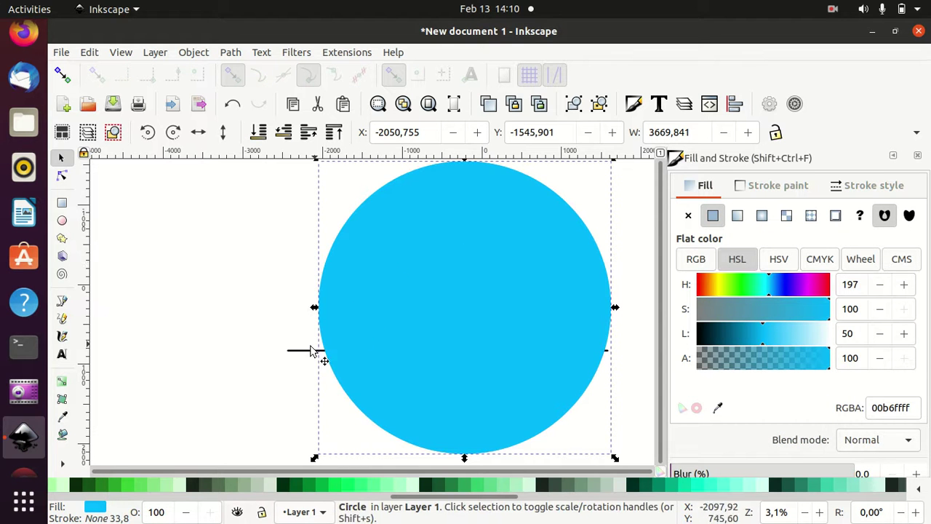
{"action": "left_click", "coordinate": [306, 356], "text": "shift"}
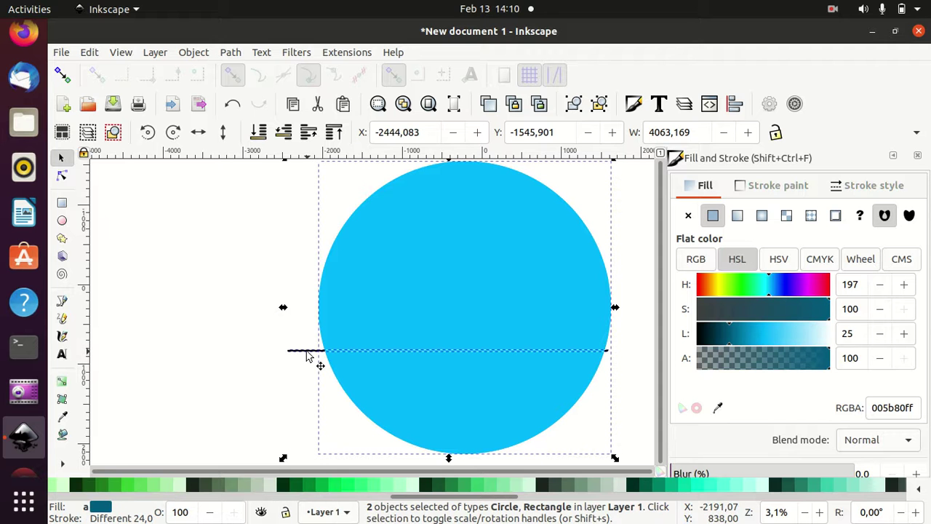
{"action": "left_click", "coordinate": [232, 52]}
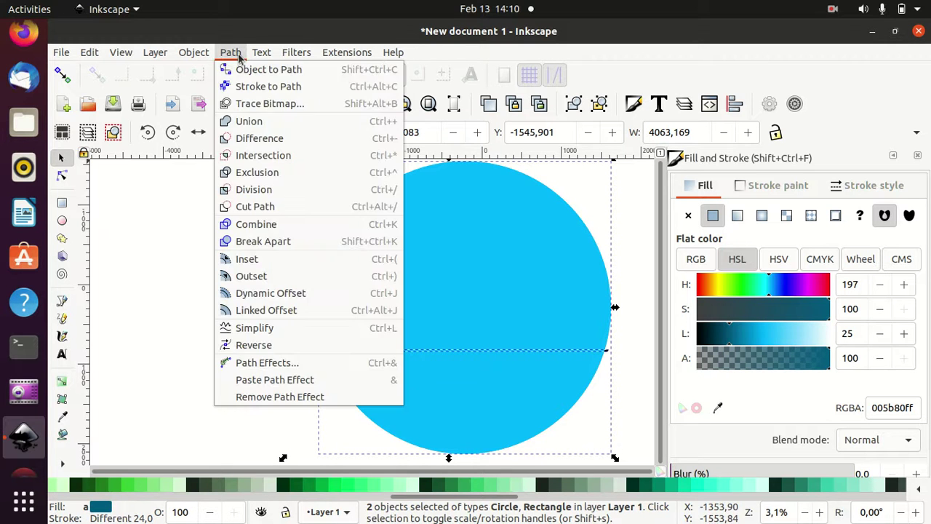
{"action": "left_click", "coordinate": [275, 156]}
{"action": "left_click", "coordinate": [262, 227]}
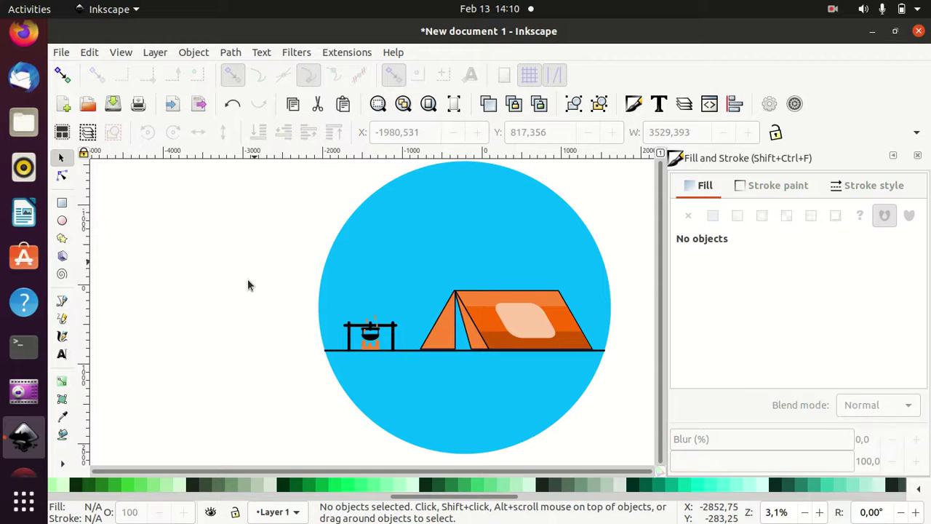
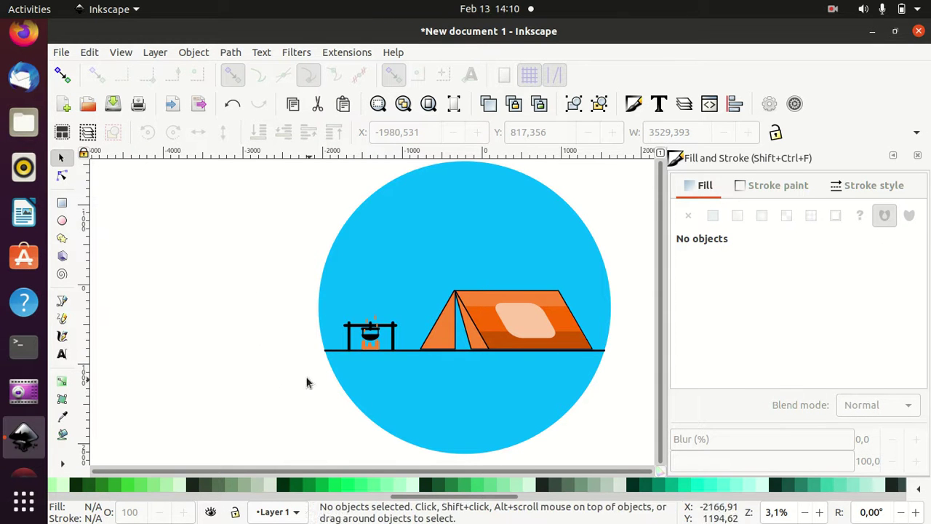
Lighten the tent's left and middle front triangles to a pale orange (Lightness 74).
{"action": "left_click", "coordinate": [448, 332]}
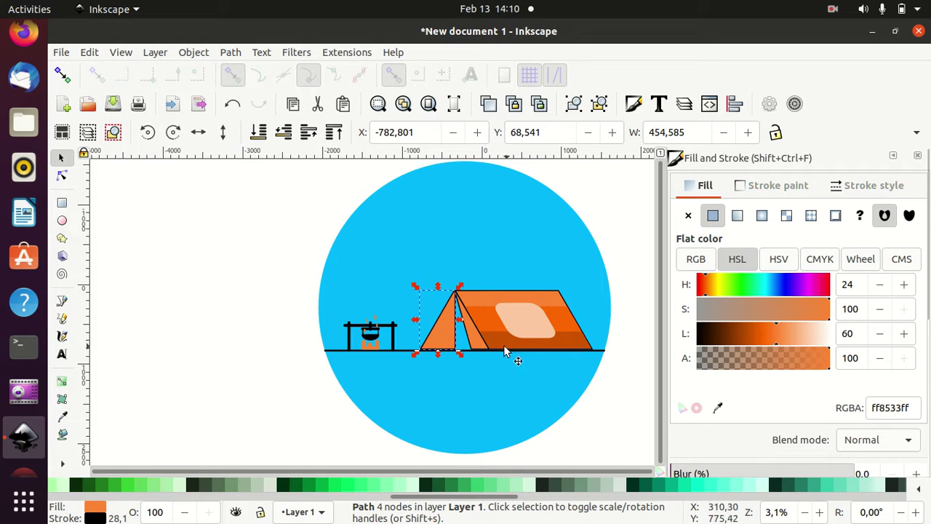
{"action": "left_click", "coordinate": [479, 345], "text": "ctrl"}
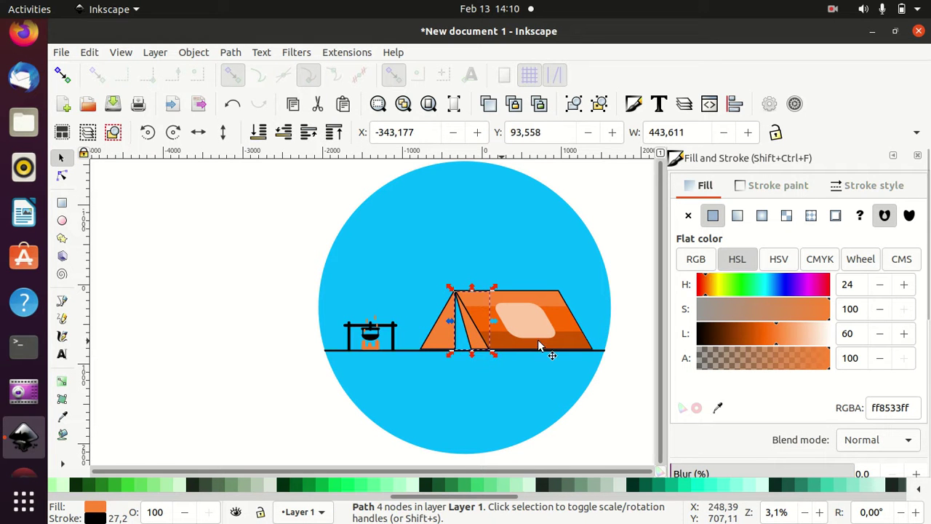
{"action": "left_click", "coordinate": [445, 340], "text": "shift"}
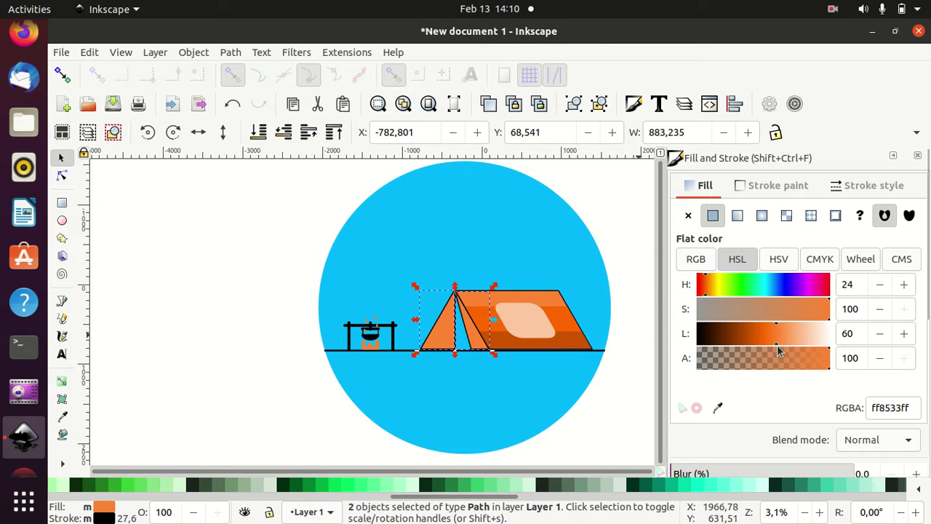
{"action": "left_click_drag", "start_coordinate": [781, 348], "coordinate": [792, 348]}
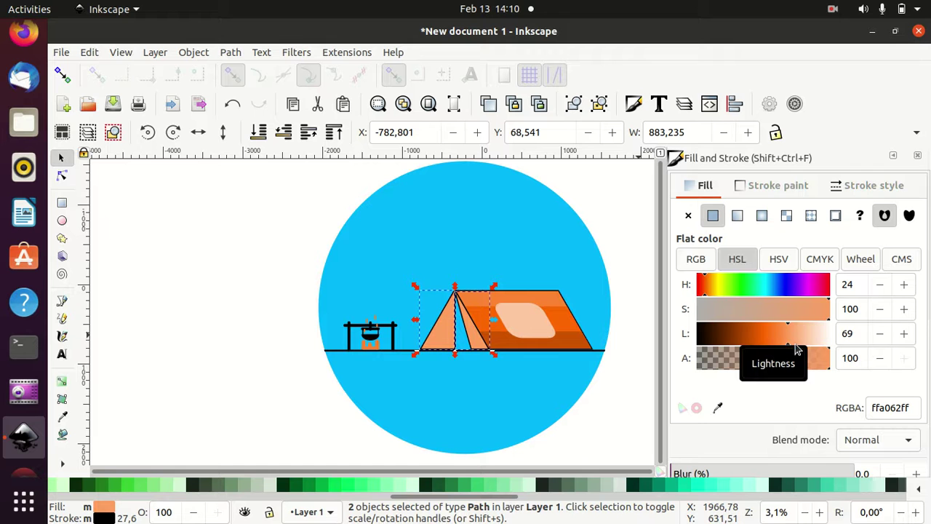
{"action": "left_click", "coordinate": [796, 342]}
{"action": "left_click", "coordinate": [229, 302]}
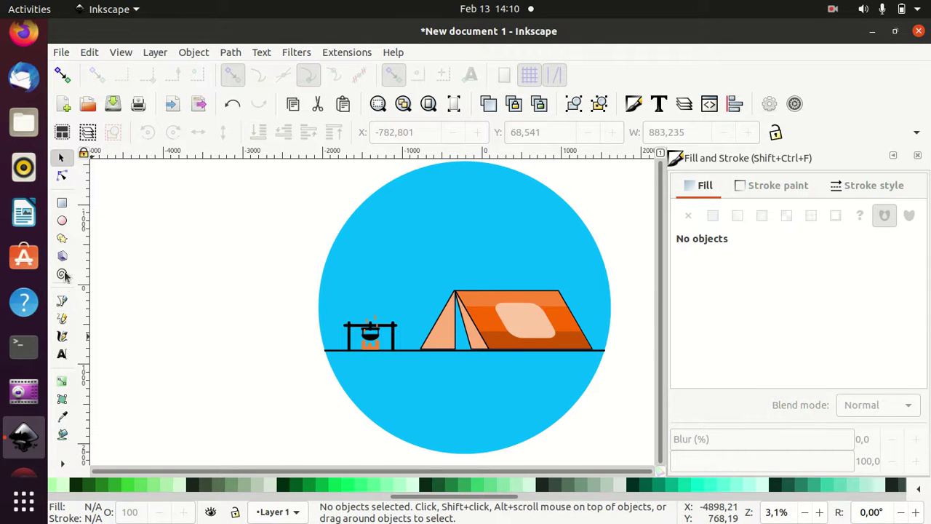
Draw a closed straight-line door shape from the tent apex down to the tent base.
{"action": "left_click", "coordinate": [63, 302]}
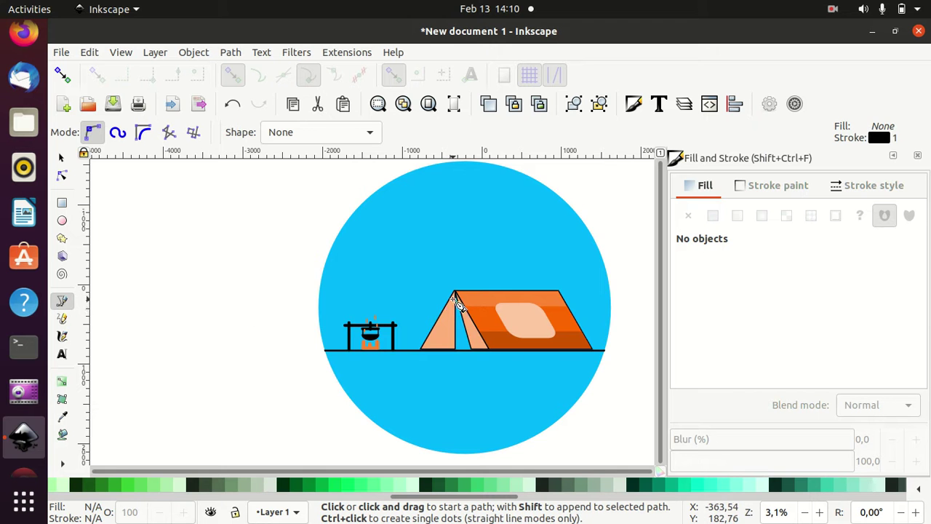
{"action": "scroll", "coordinate": [457, 304], "scroll_direction": "up", "scroll_amount": 3}
{"action": "scroll", "coordinate": [457, 305], "scroll_direction": "up", "scroll_amount": 2}
{"action": "left_click_drag", "start_coordinate": [464, 309], "coordinate": [431, 182]}
{"action": "left_click", "coordinate": [425, 166]}
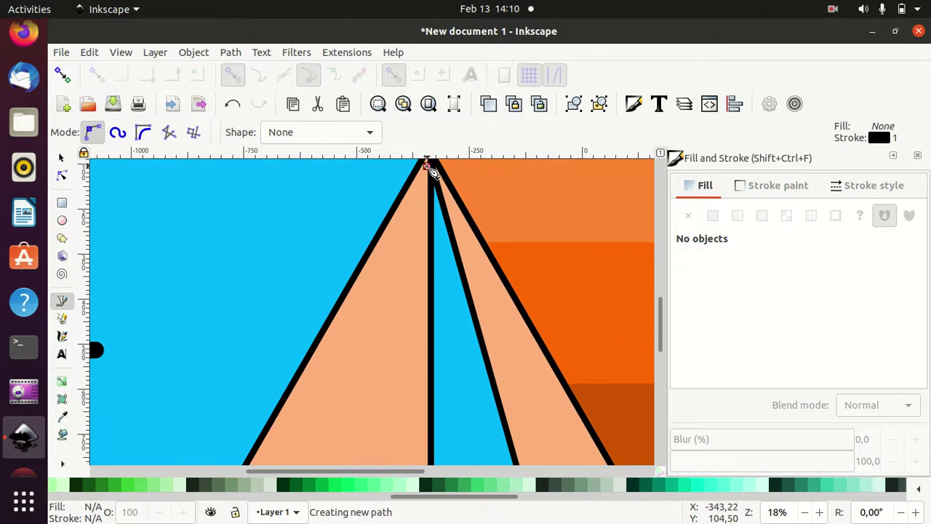
{"action": "scroll", "coordinate": [425, 233], "scroll_direction": "down", "scroll_amount": 7}
{"action": "left_click", "coordinate": [429, 268]}
{"action": "left_click", "coordinate": [527, 267]}
{"action": "scroll", "coordinate": [551, 267], "scroll_direction": "up", "scroll_amount": 7}
{"action": "scroll", "coordinate": [522, 252], "scroll_direction": "up", "scroll_amount": 2}
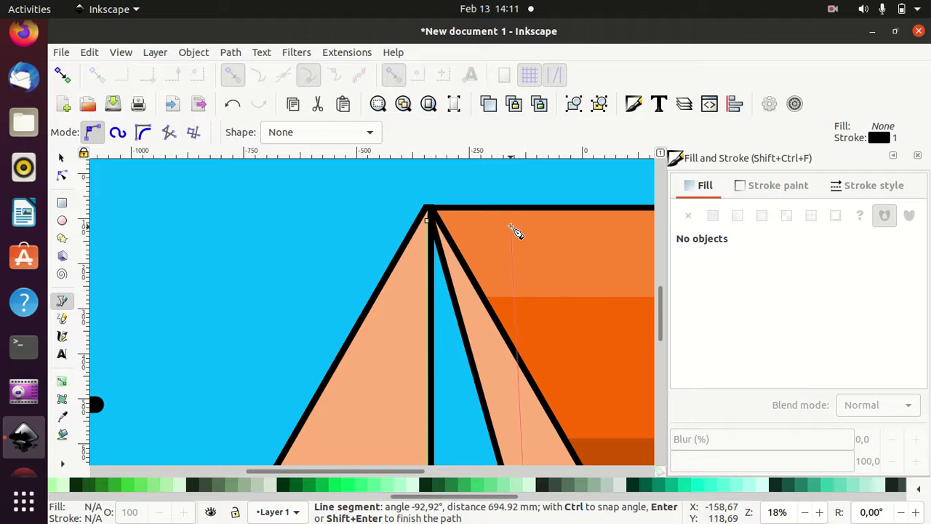
{"action": "left_click", "coordinate": [510, 218]}
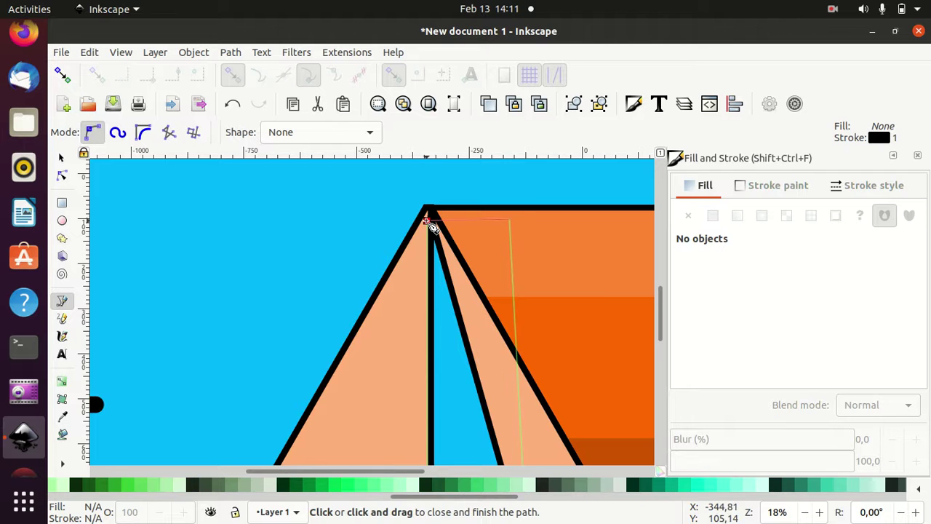
{"action": "left_click", "coordinate": [428, 220]}
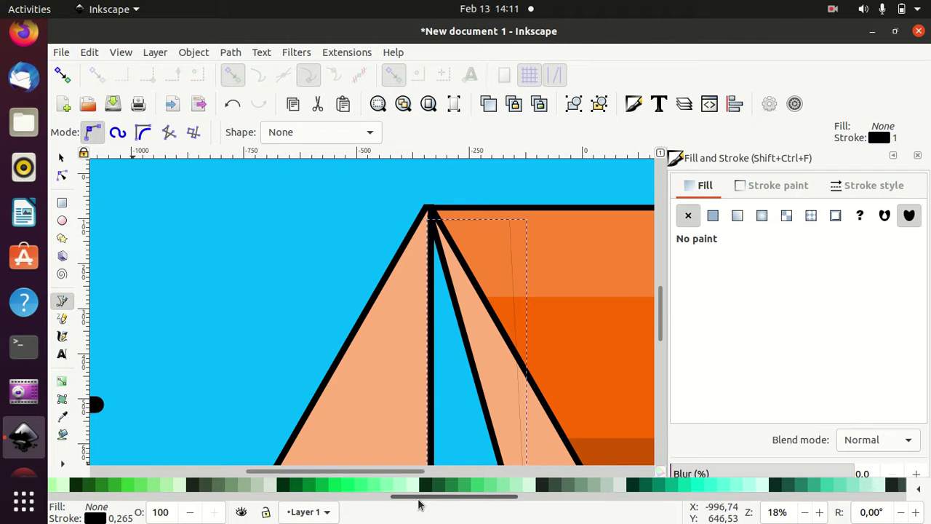
Fill the door black and layer it just above the tent body, behind the front flaps.
{"action": "left_click", "coordinate": [64, 418]}
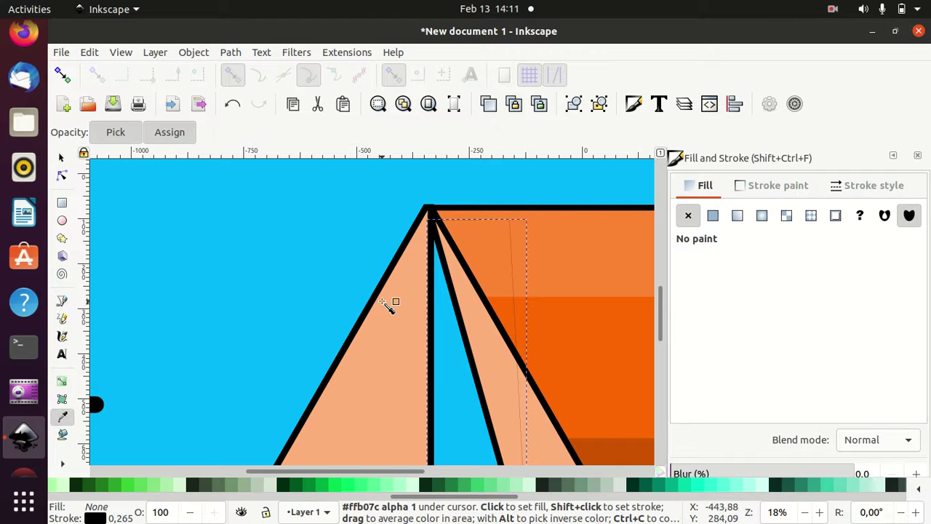
{"action": "left_click", "coordinate": [379, 293]}
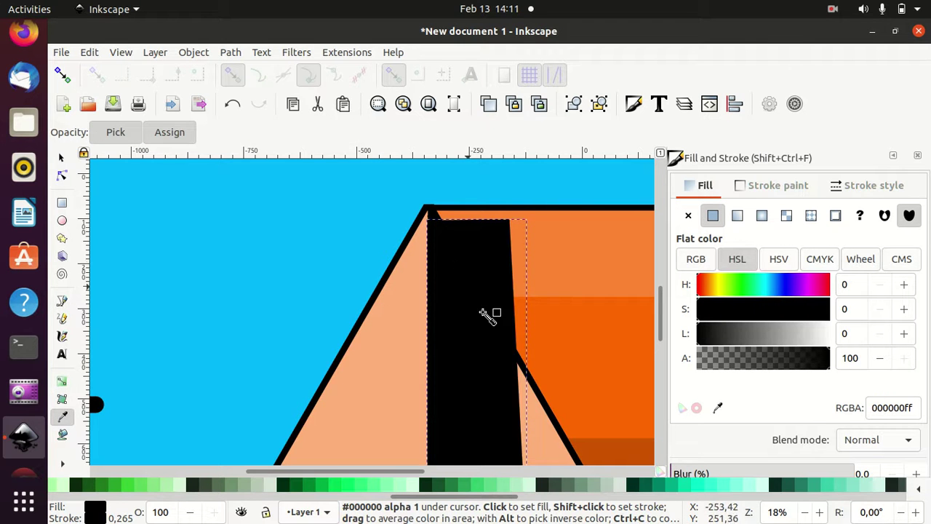
{"action": "scroll", "coordinate": [493, 347], "scroll_direction": "down", "scroll_amount": 3, "text": "ctrl"}
{"action": "scroll", "coordinate": [494, 348], "scroll_direction": "down", "scroll_amount": 1, "text": "ctrl"}
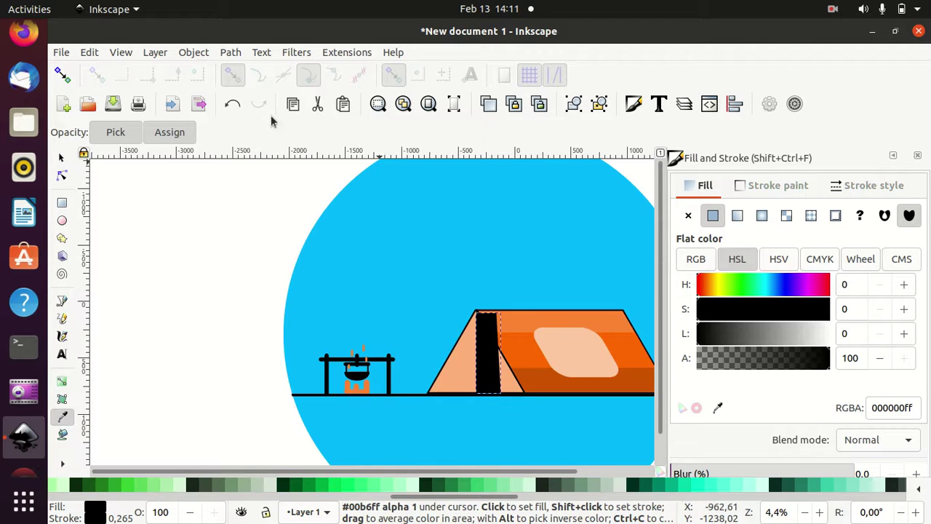
{"action": "left_click", "coordinate": [62, 157]}
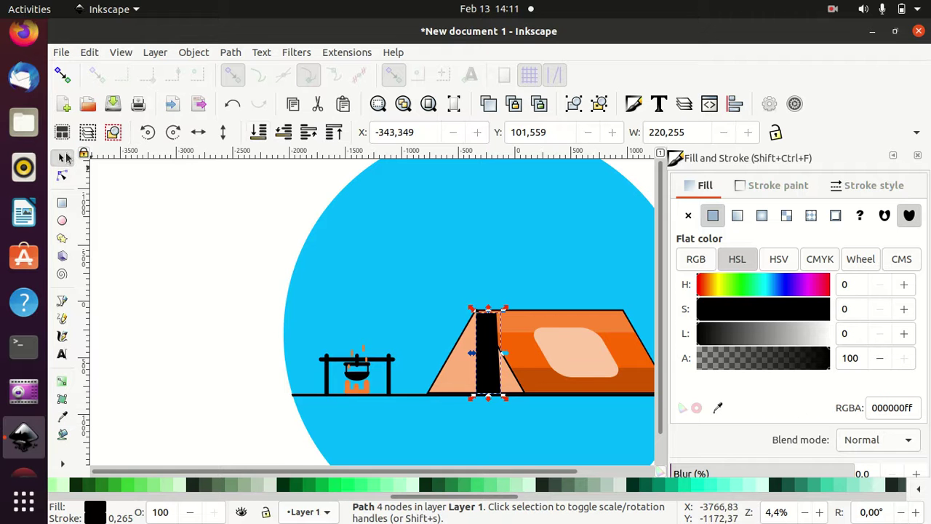
{"action": "left_click", "coordinate": [260, 133]}
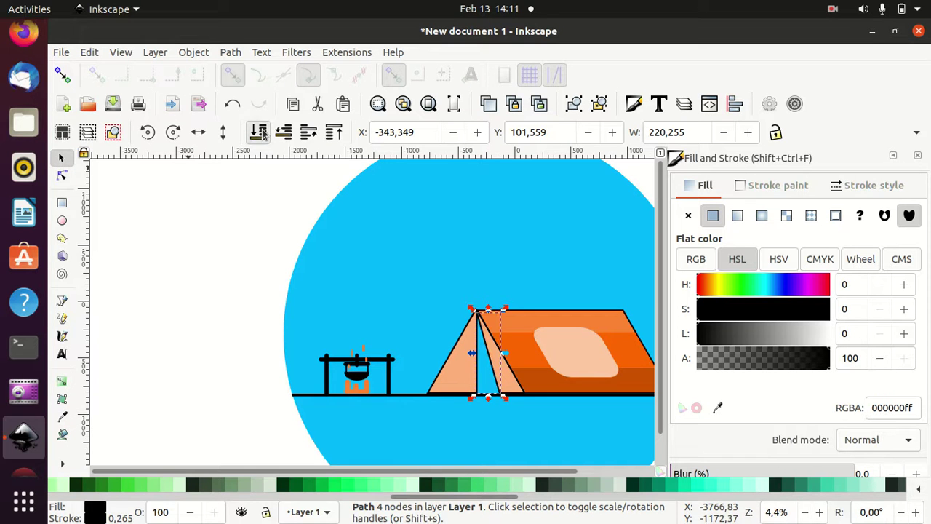
{"action": "left_click", "coordinate": [309, 133]}
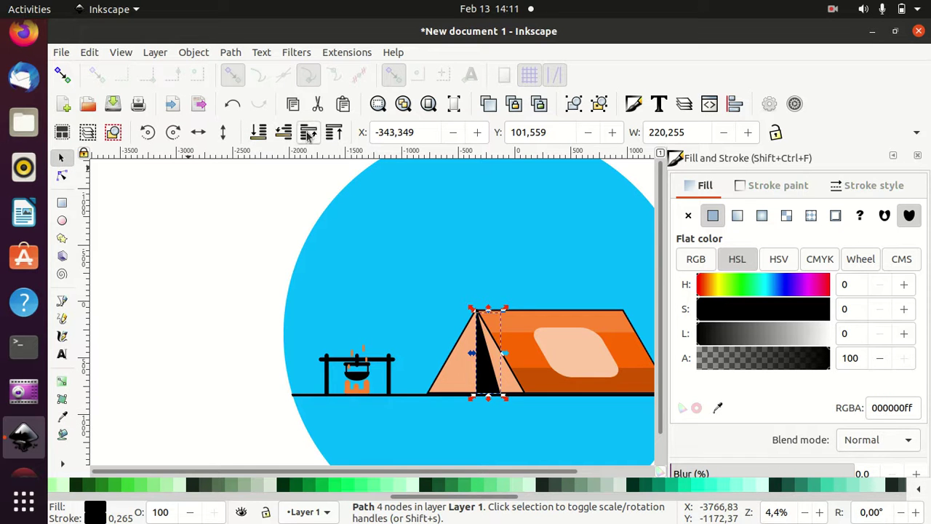
{"action": "left_click", "coordinate": [202, 254]}
{"action": "left_click", "coordinate": [483, 356]}
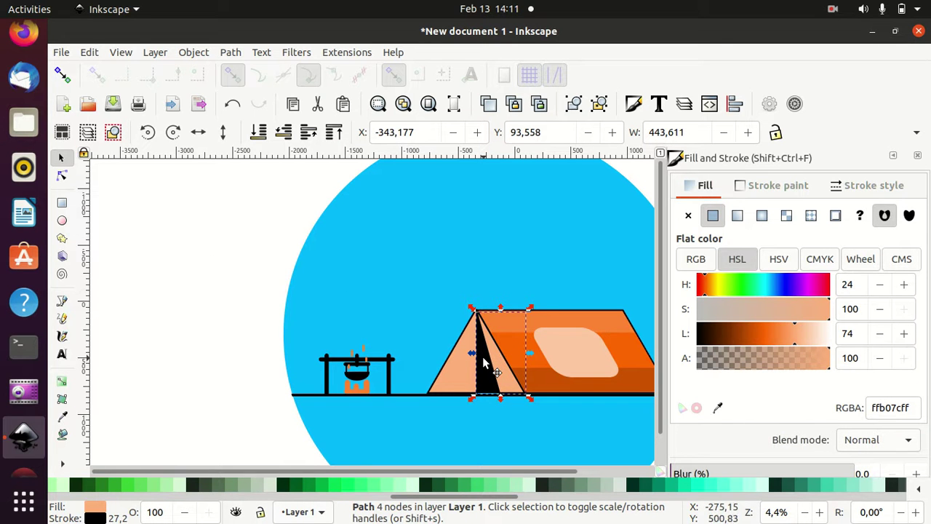
{"action": "left_click_drag", "start_coordinate": [485, 362], "coordinate": [488, 368]}
{"action": "key", "text": "ctrl+z"}
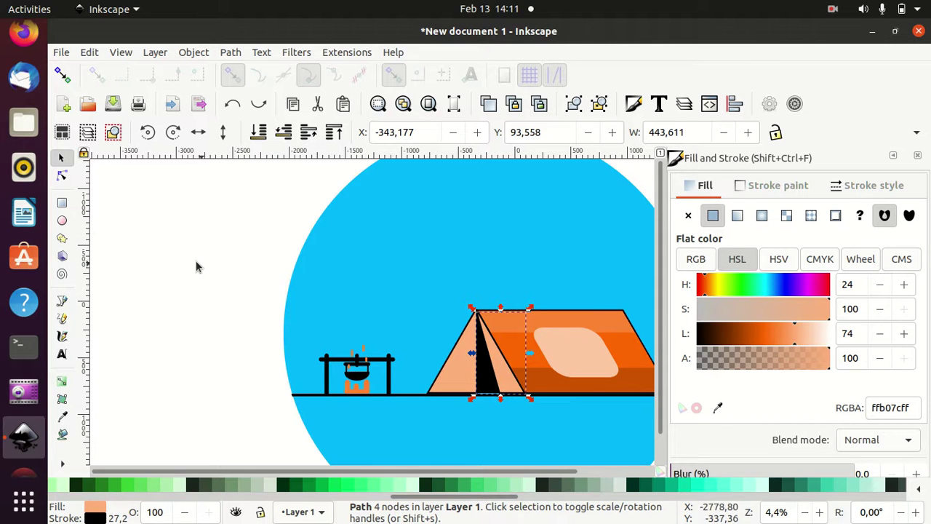
Draw a white circle near the top-left of the blue disc.
{"action": "left_click", "coordinate": [195, 260]}
{"action": "scroll", "coordinate": [419, 296], "scroll_direction": "down", "scroll_amount": 2, "text": "ctrl"}
{"action": "scroll", "coordinate": [420, 296], "scroll_direction": "down", "scroll_amount": 1, "text": "ctrl"}
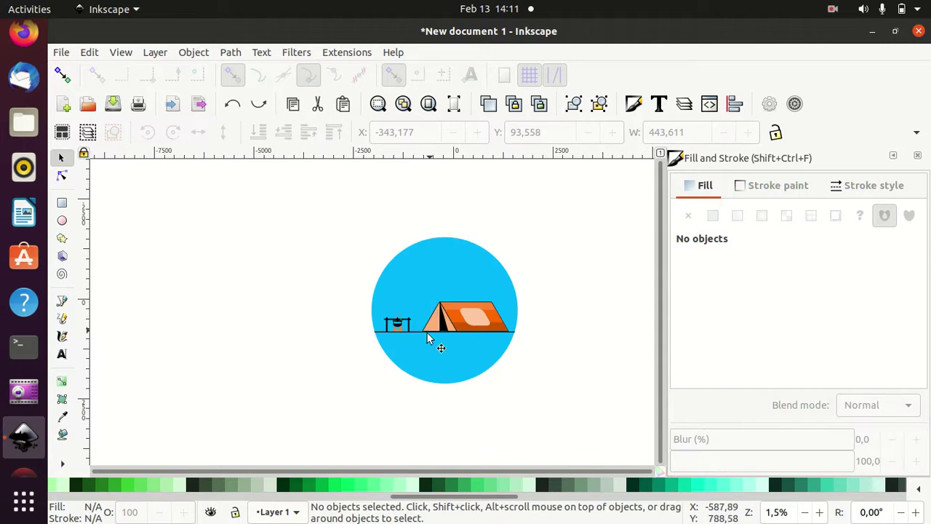
{"action": "left_click", "coordinate": [62, 222]}
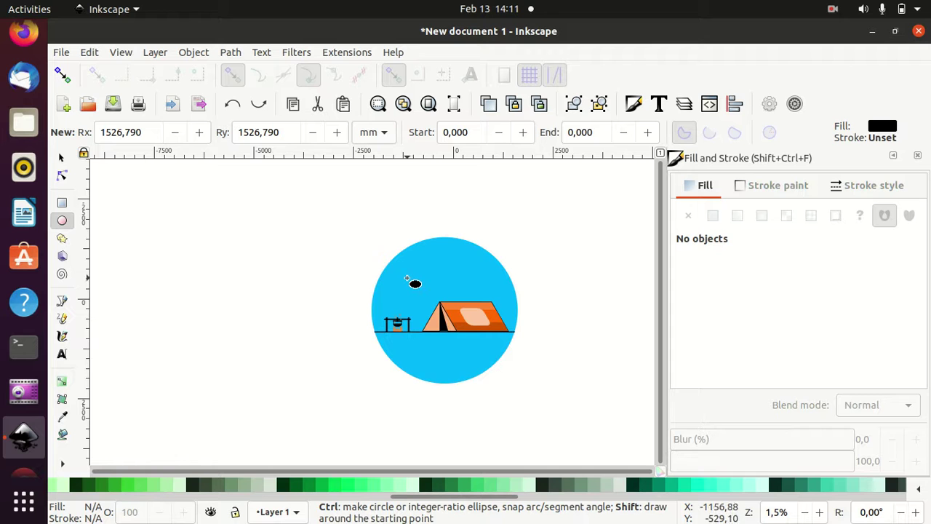
{"action": "left_click_drag", "start_coordinate": [395, 265], "coordinate": [421, 290]}
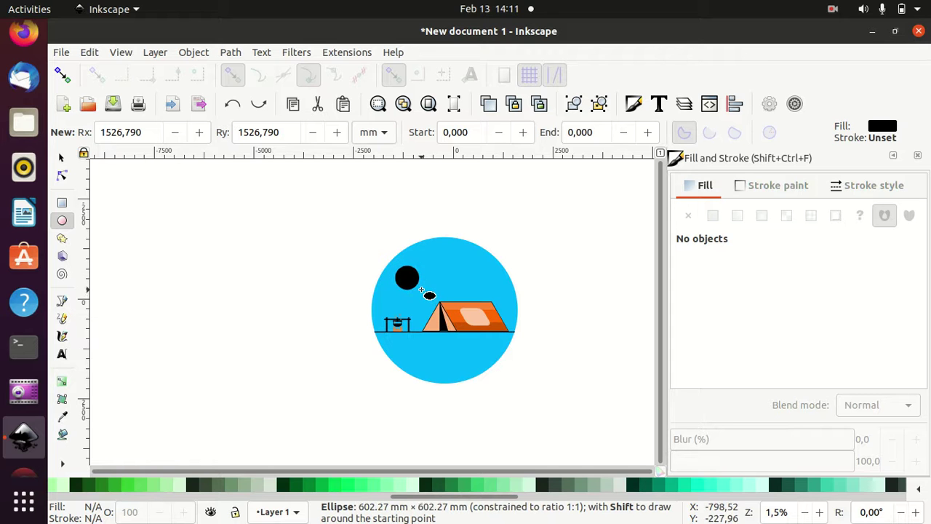
{"action": "left_click_drag", "start_coordinate": [421, 291], "coordinate": [422, 291]}
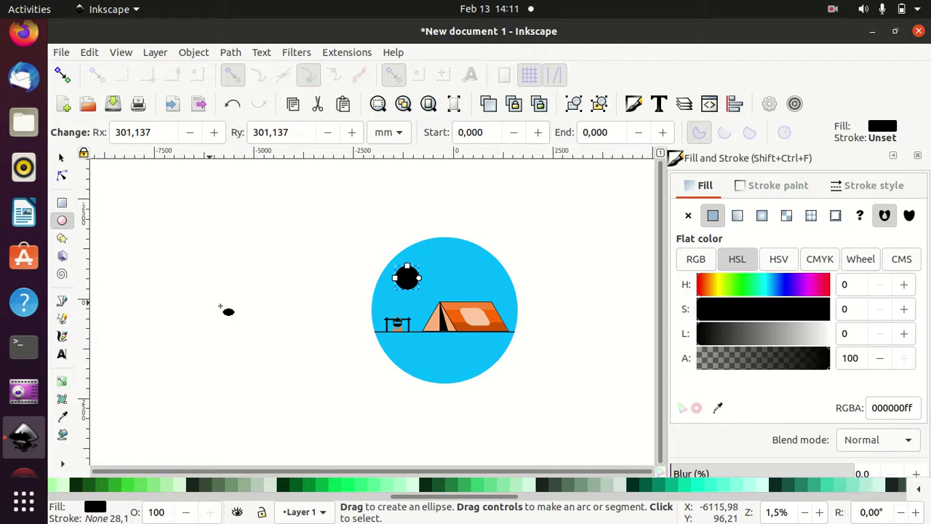
{"action": "scroll", "coordinate": [208, 484], "scroll_direction": "up", "scroll_amount": 5}
{"action": "scroll", "coordinate": [109, 484], "scroll_direction": "up", "scroll_amount": 5}
{"action": "left_click", "coordinate": [235, 484]}
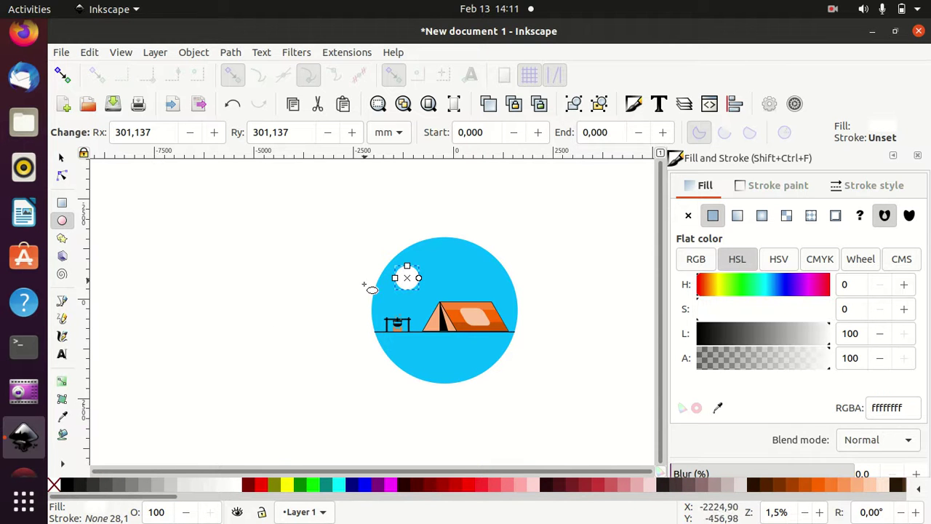
Add a red circle offset up and right so it overlaps the white one.
{"action": "key", "text": "ctrl"}
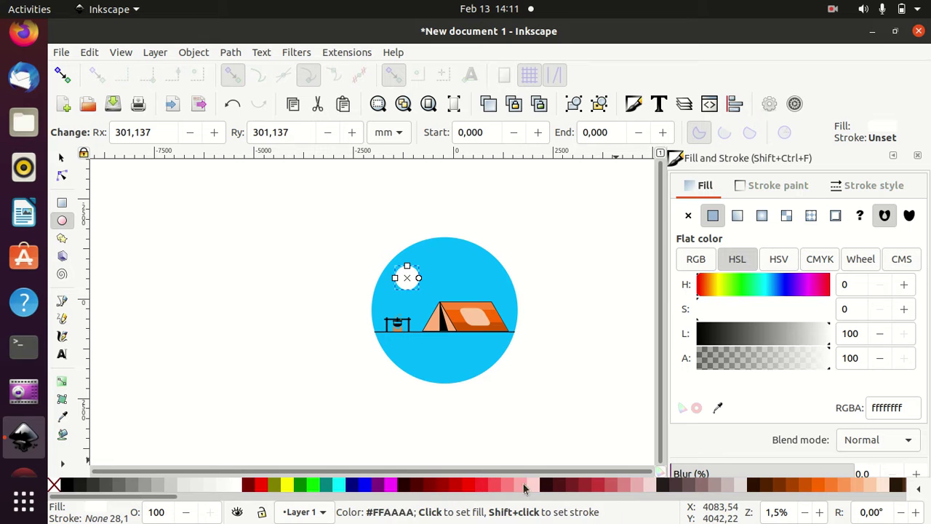
{"action": "left_click", "coordinate": [494, 485]}
{"action": "scroll", "coordinate": [386, 422], "scroll_direction": "up", "scroll_amount": 2}
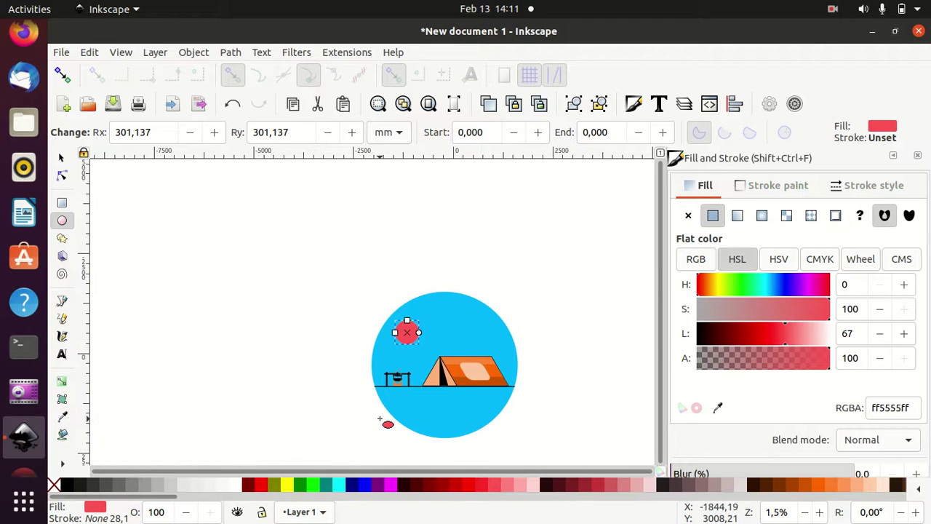
{"action": "scroll", "coordinate": [386, 407], "scroll_direction": "down", "scroll_amount": 1}
{"action": "scroll", "coordinate": [422, 371], "scroll_direction": "up", "scroll_amount": 2}
{"action": "scroll", "coordinate": [421, 372], "scroll_direction": "up", "scroll_amount": 2}
{"action": "scroll", "coordinate": [422, 371], "scroll_direction": "up", "scroll_amount": 2}
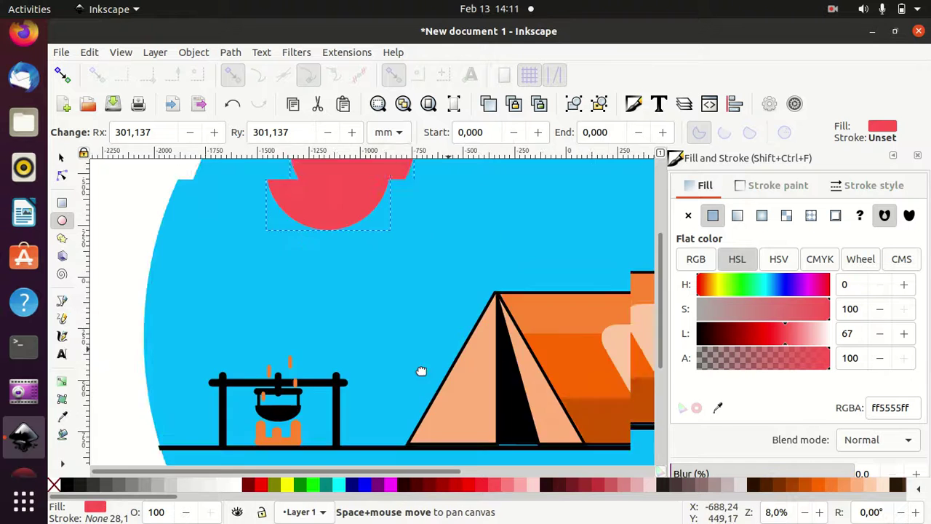
{"action": "left_click_drag", "start_coordinate": [421, 371], "coordinate": [390, 509]}
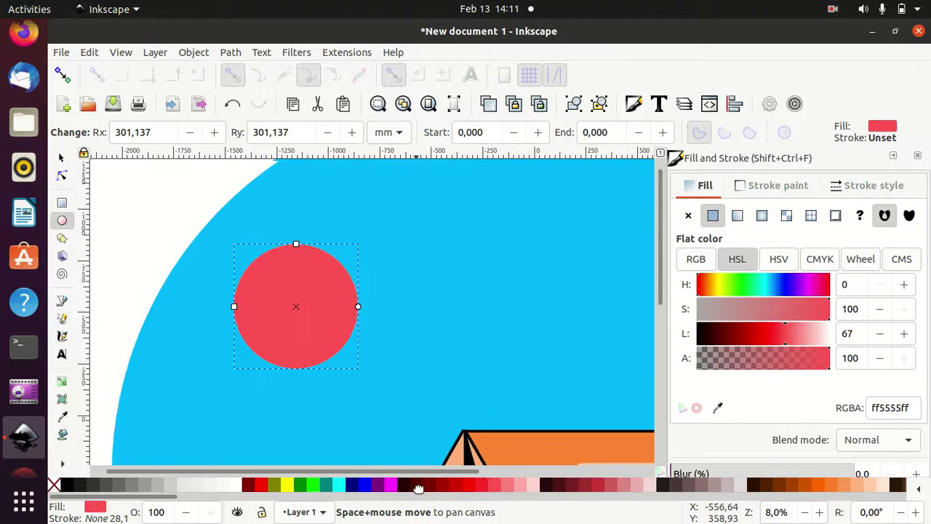
{"action": "left_click", "coordinate": [62, 158]}
{"action": "mouse_move", "coordinate": [266, 285]}
{"action": "left_mouse_down"}
{"action": "mouse_move", "coordinate": [349, 285]}
{"action": "mouse_move", "coordinate": [319, 287]}
{"action": "mouse_move", "coordinate": [333, 295]}
{"action": "mouse_move", "coordinate": [319, 273]}
{"action": "mouse_move", "coordinate": [320, 280]}
{"action": "left_mouse_up"}
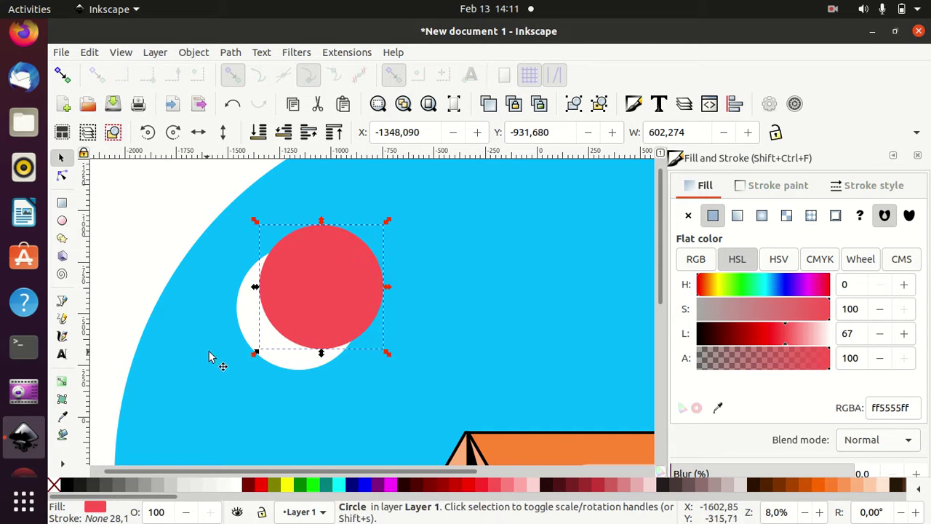
Subtract the red circle from the white one with Path > Difference, leaving a crescent.
{"action": "left_click", "coordinate": [248, 326], "text": "shift"}
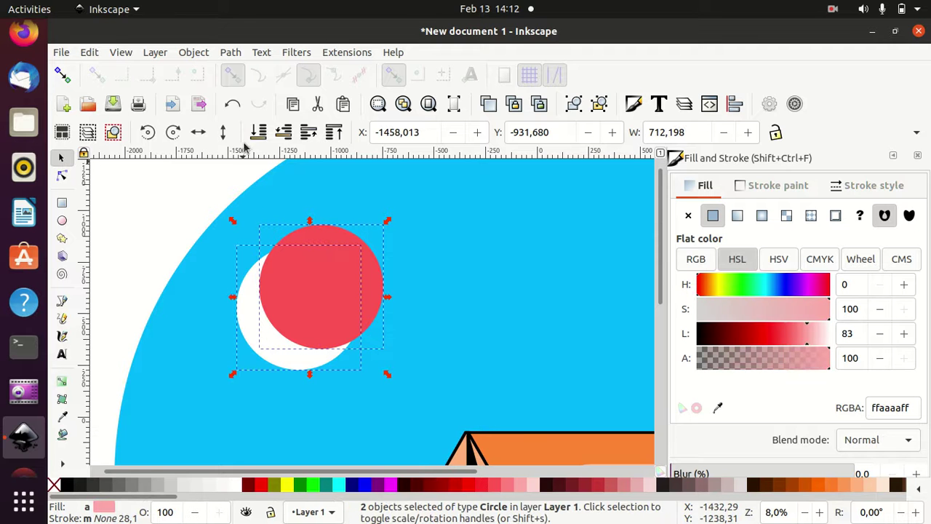
{"action": "left_click", "coordinate": [231, 51]}
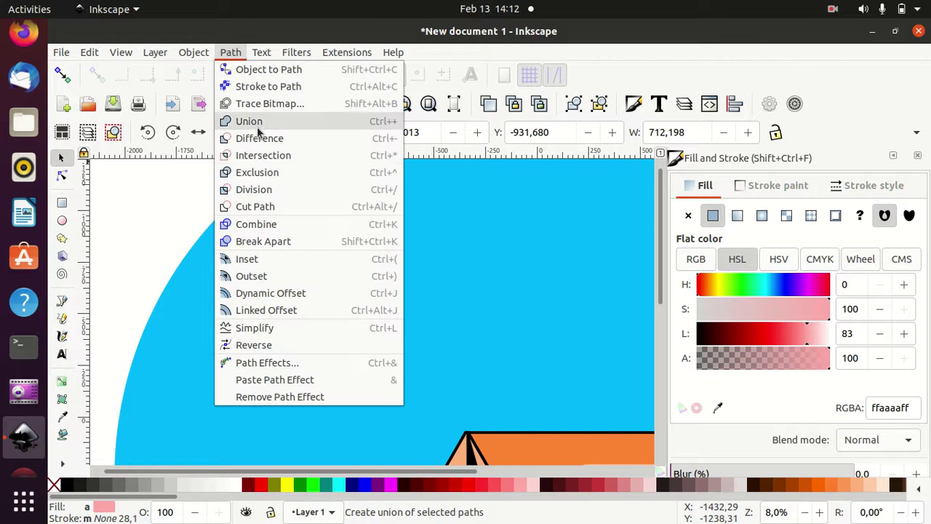
{"action": "left_click", "coordinate": [262, 155]}
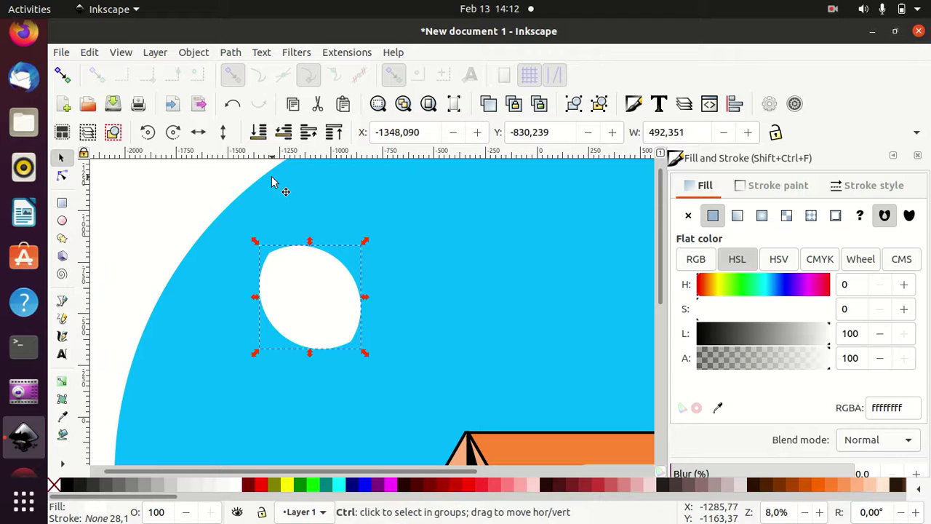
{"action": "key", "text": "ctrl+z"}
{"action": "left_click", "coordinate": [276, 347]}
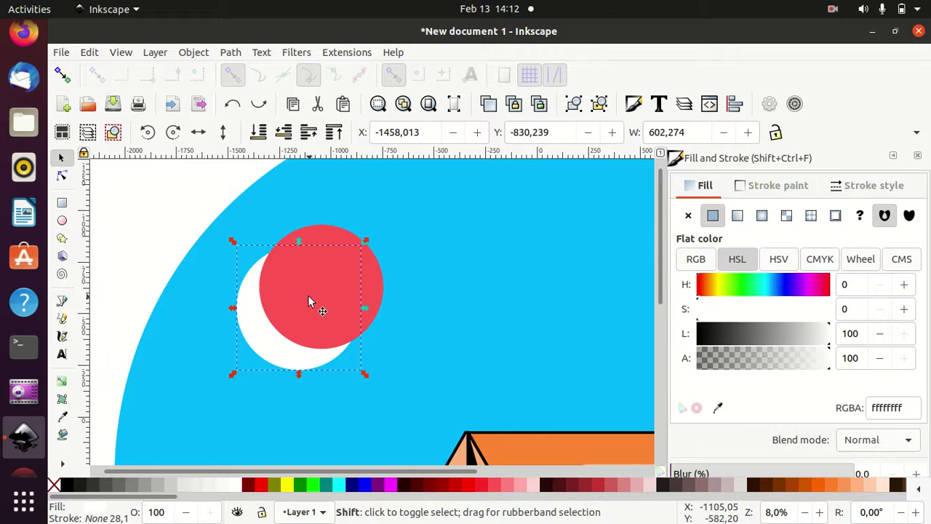
{"action": "left_click", "coordinate": [317, 288], "text": "shift"}
{"action": "left_click", "coordinate": [230, 51]}
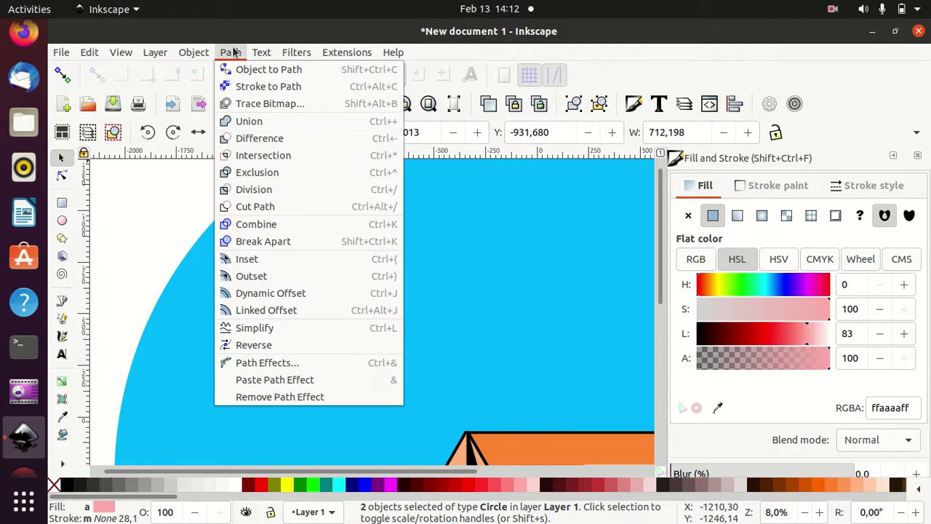
{"action": "left_click", "coordinate": [260, 139]}
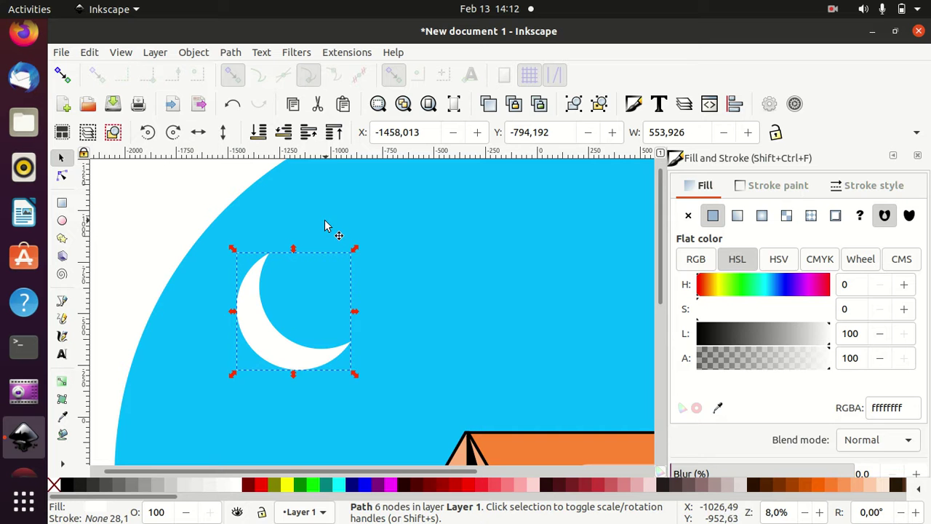
{"action": "left_click", "coordinate": [133, 228]}
Move the crescent moon into the badge's upper-left sky.
{"action": "scroll", "coordinate": [407, 410], "scroll_direction": "down", "scroll_amount": 3}
{"action": "scroll", "coordinate": [408, 410], "scroll_direction": "down", "scroll_amount": 2, "text": "ctrl"}
{"action": "scroll", "coordinate": [407, 410], "scroll_direction": "down", "scroll_amount": 1, "text": "ctrl"}
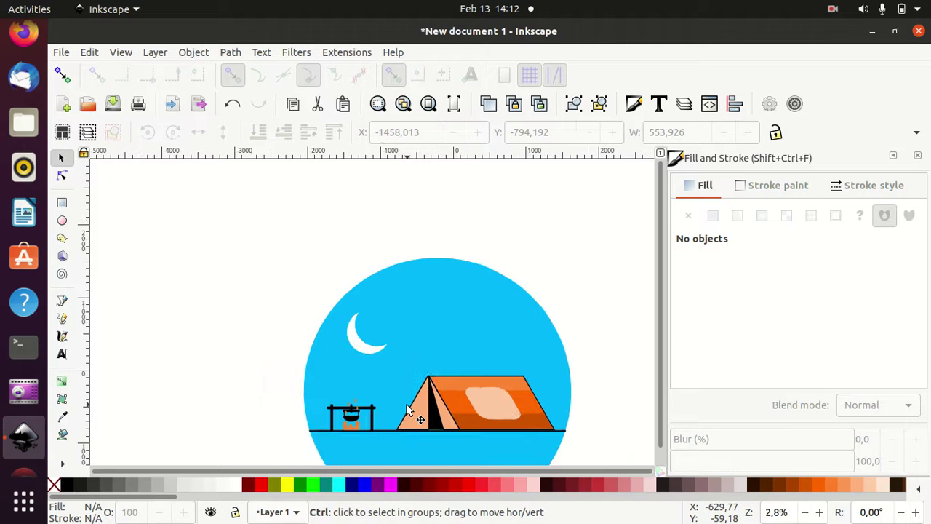
{"action": "scroll", "coordinate": [593, 315], "scroll_direction": "down", "scroll_amount": 1}
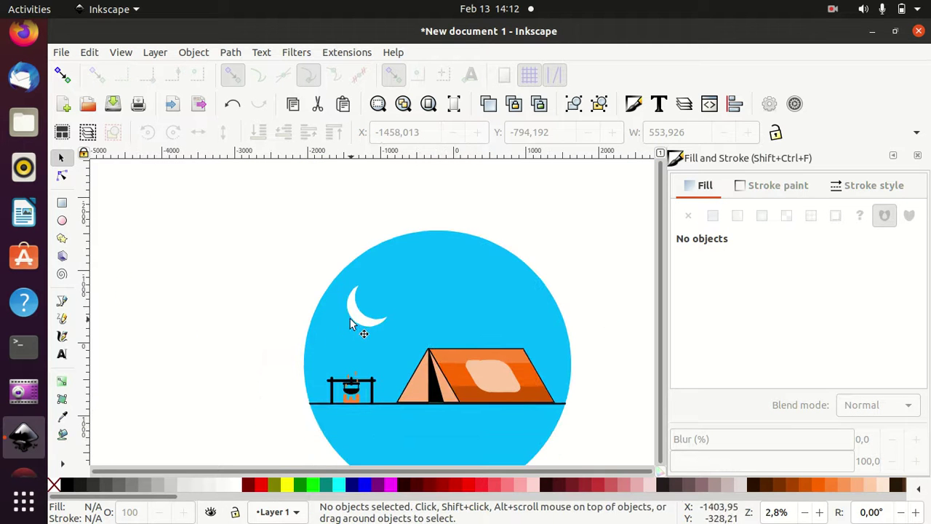
{"action": "left_click_drag", "start_coordinate": [358, 318], "coordinate": [374, 336]}
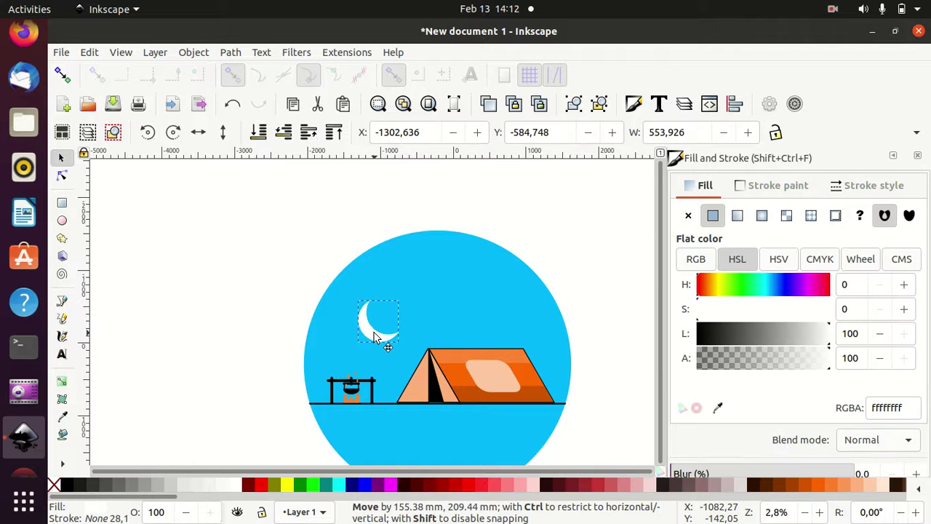
{"action": "left_click_drag", "start_coordinate": [374, 336], "coordinate": [399, 334]}
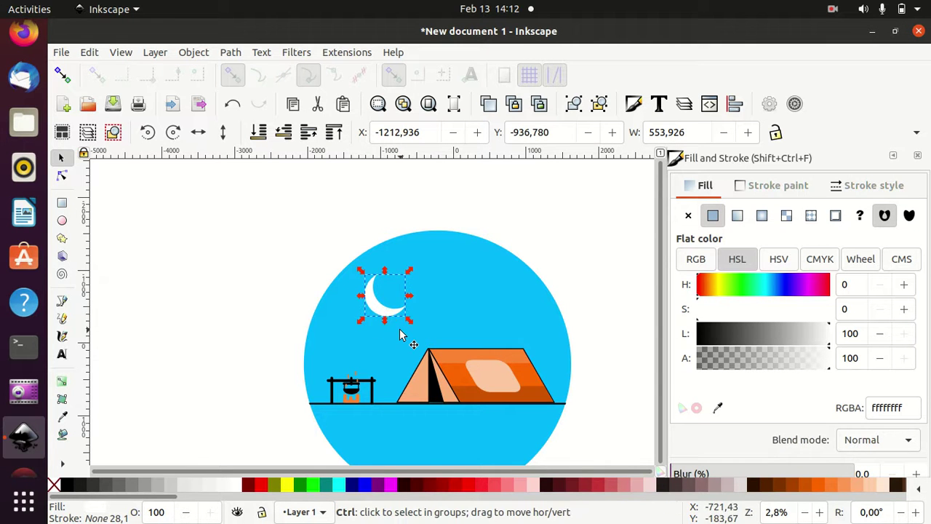
{"action": "scroll", "coordinate": [399, 335], "scroll_direction": "up", "scroll_amount": 3, "text": "ctrl"}
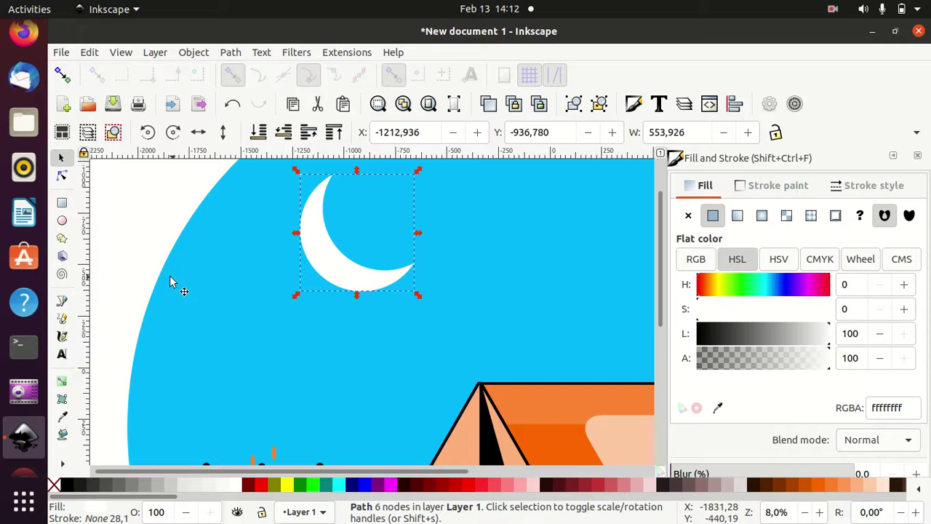
Draw a circle over the moon and layer it just above the blue badge.
{"action": "left_click", "coordinate": [64, 222]}
{"action": "scroll", "coordinate": [233, 295], "scroll_direction": "up", "scroll_amount": 3}
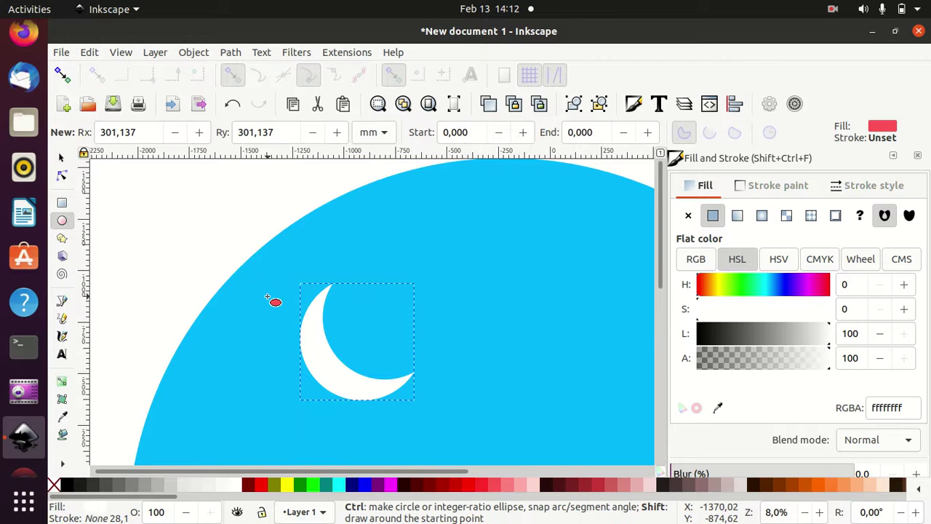
{"action": "left_click_drag", "start_coordinate": [333, 351], "coordinate": [443, 439]}
{"action": "left_click", "coordinate": [61, 158]}
{"action": "left_click_drag", "start_coordinate": [326, 338], "coordinate": [336, 335]}
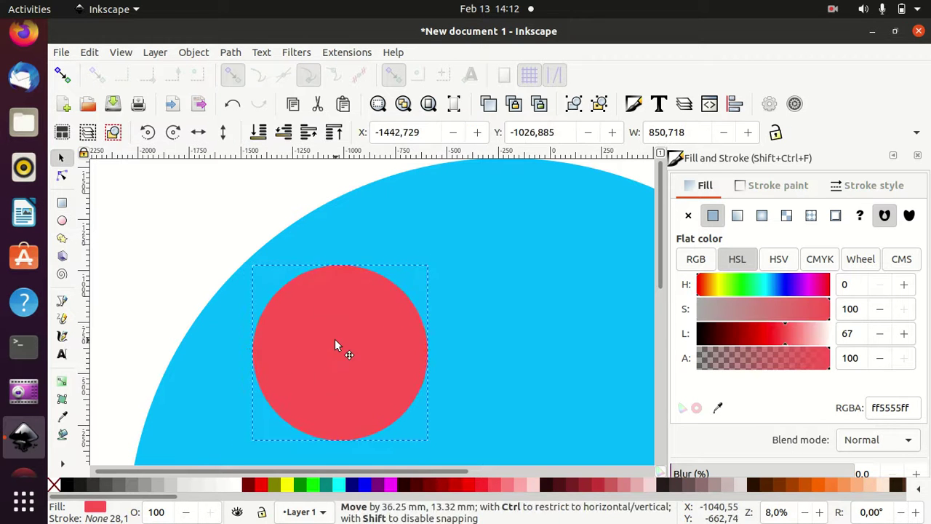
{"action": "left_click", "coordinate": [260, 134]}
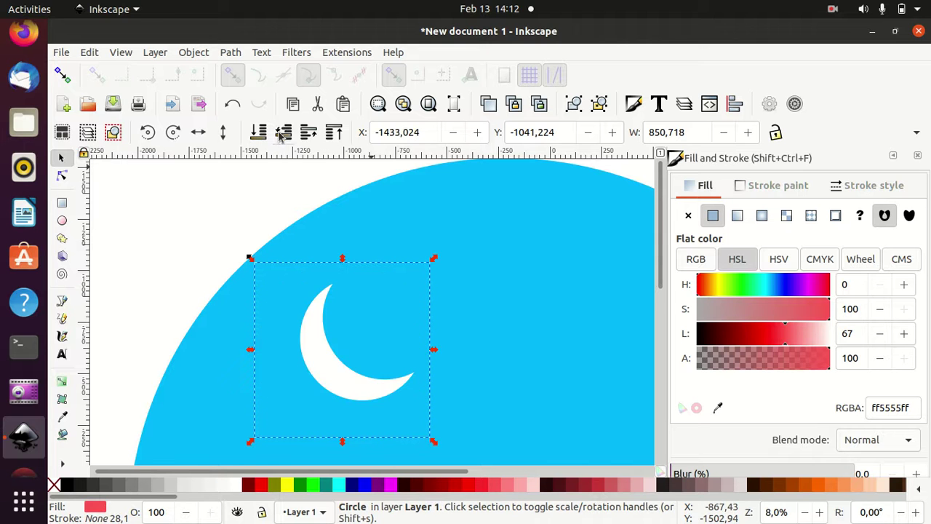
{"action": "left_click", "coordinate": [307, 133]}
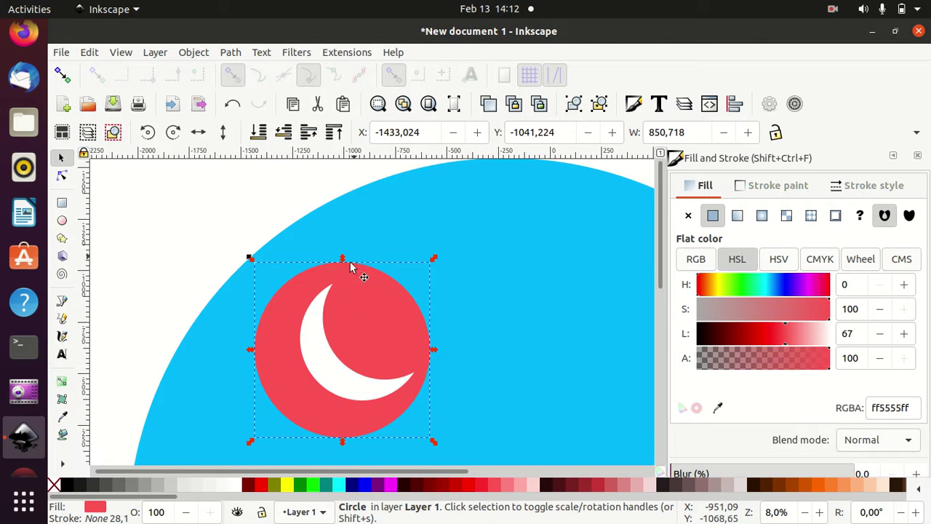
Centre the crescent horizontally and vertically on the circle with Align and Distribute.
{"action": "left_click", "coordinate": [366, 383], "text": "shift"}
{"action": "left_click", "coordinate": [736, 105]}
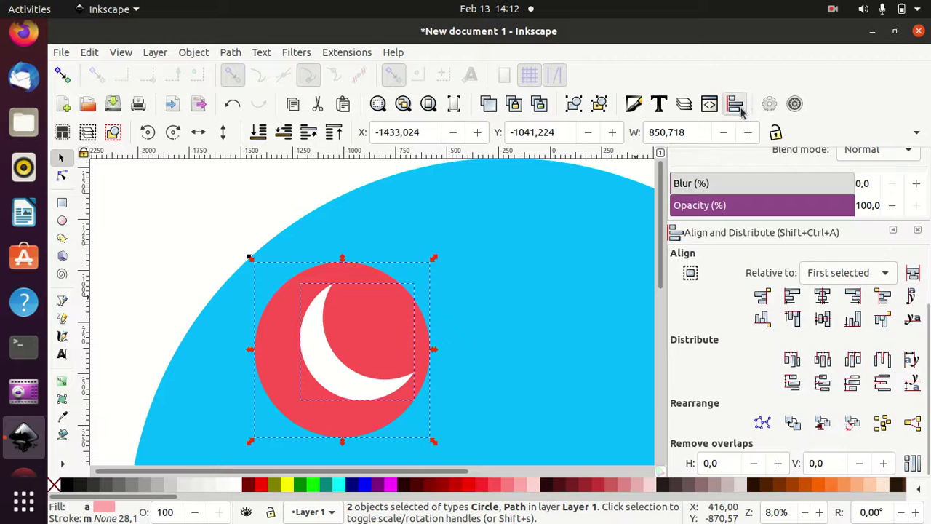
{"action": "left_click", "coordinate": [823, 296]}
{"action": "left_click", "coordinate": [823, 318]}
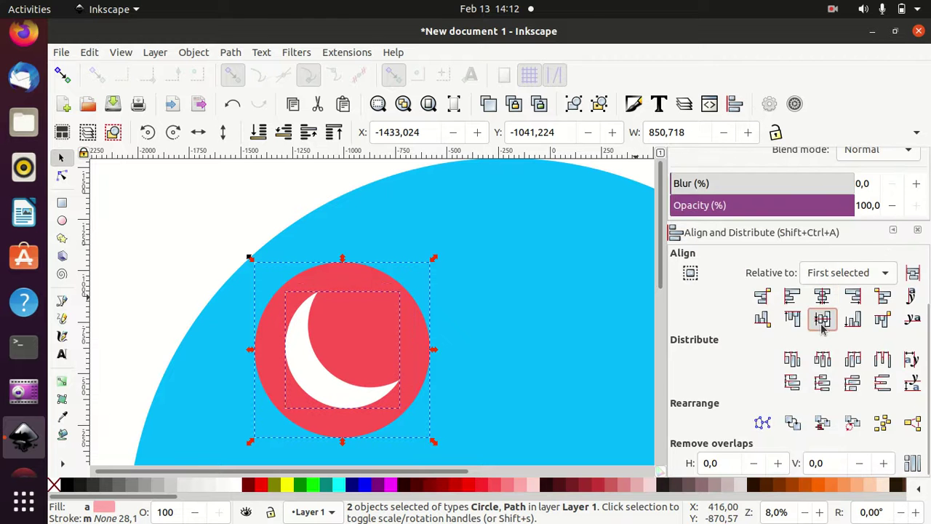
{"action": "left_click", "coordinate": [209, 204]}
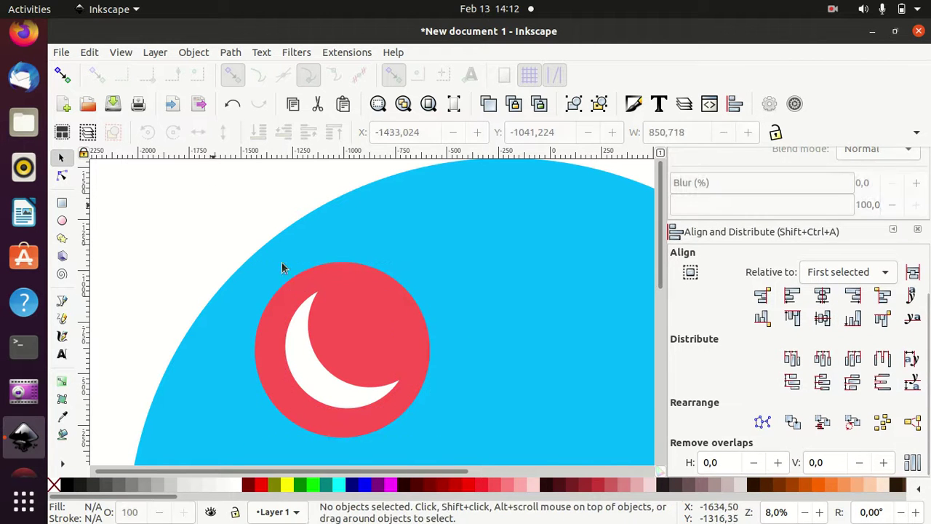
{"action": "left_click", "coordinate": [363, 309]}
{"action": "scroll", "coordinate": [366, 315], "scroll_direction": "down", "scroll_amount": 2}
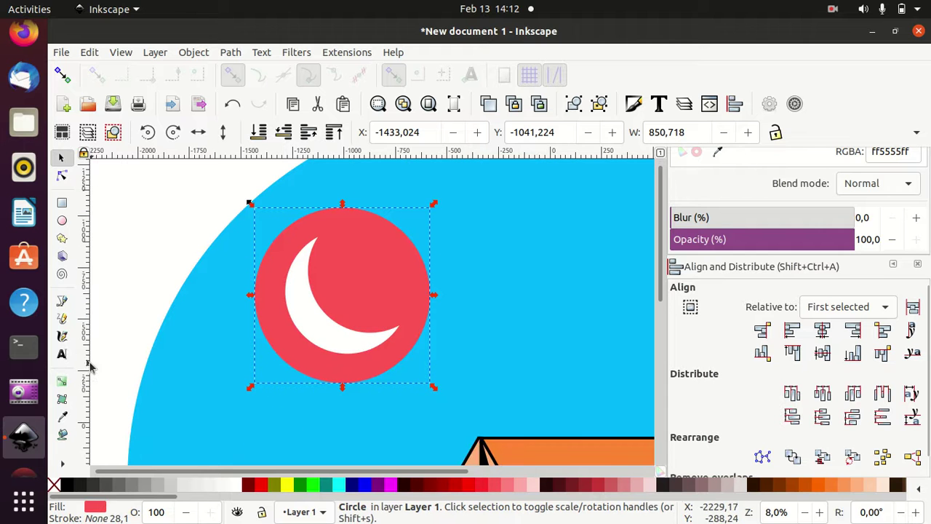
{"action": "left_click", "coordinate": [62, 416]}
Fill the circle behind the moon with the moon's white at 40 alpha.
{"action": "left_click", "coordinate": [316, 318]}
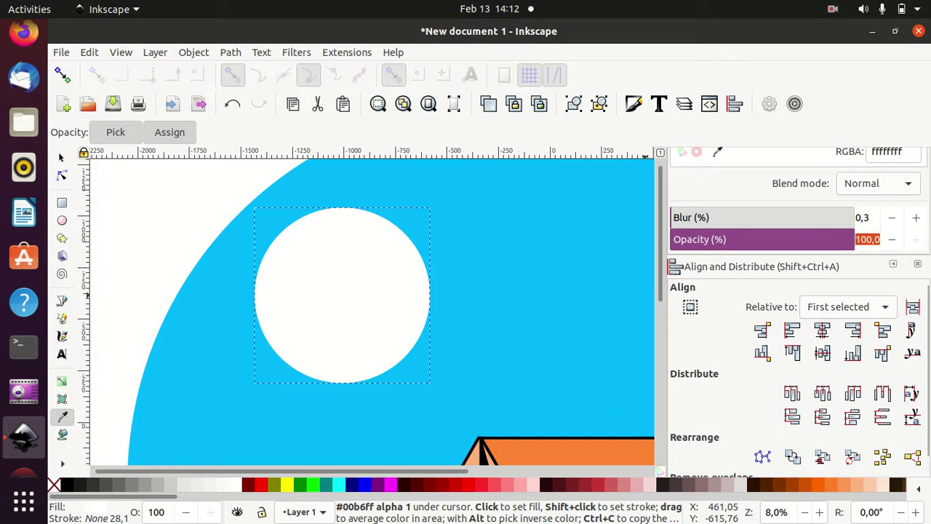
{"action": "scroll", "coordinate": [927, 186], "scroll_direction": "up", "scroll_amount": 4}
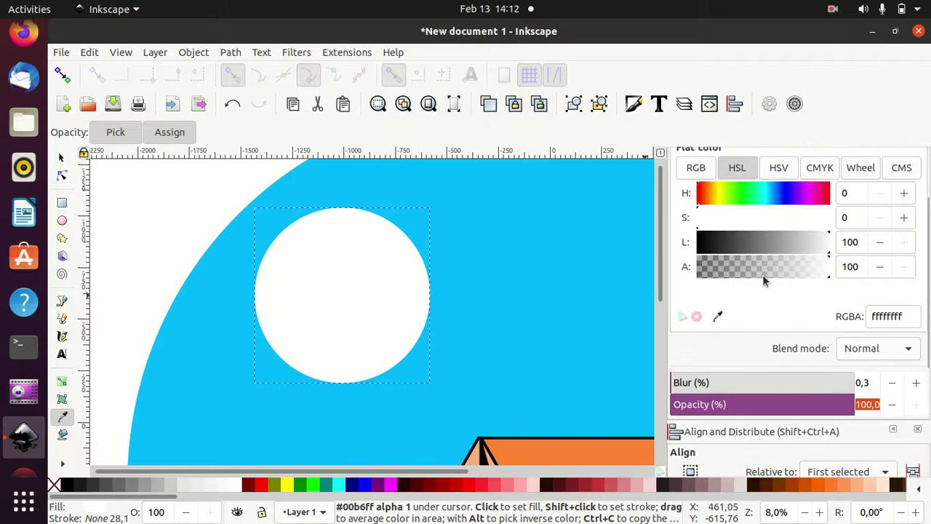
{"action": "left_click", "coordinate": [762, 273]}
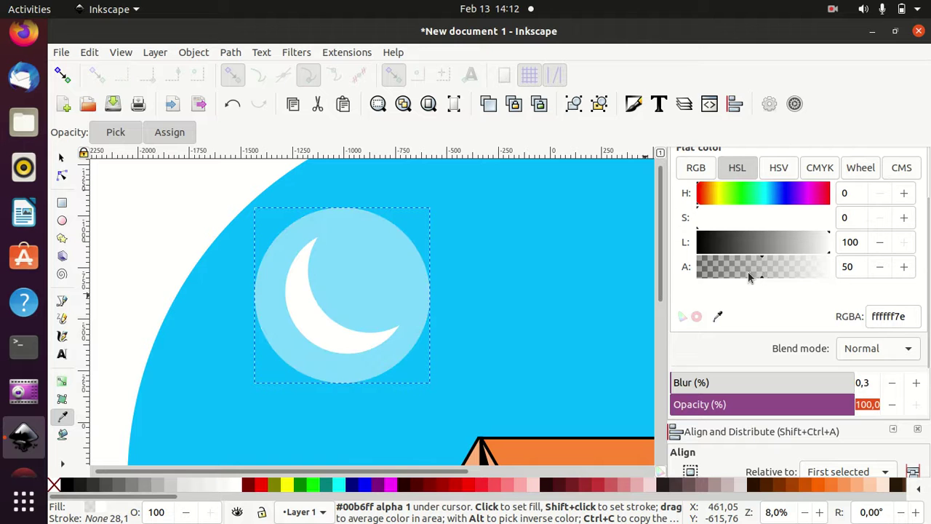
{"action": "left_click", "coordinate": [881, 267]}
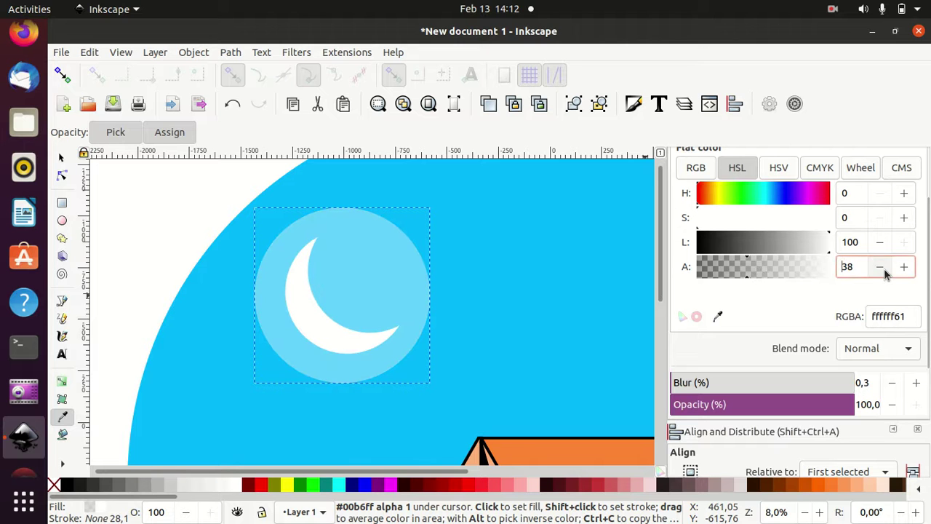
{"action": "left_click", "coordinate": [903, 267]}
{"action": "left_click", "coordinate": [903, 267]}
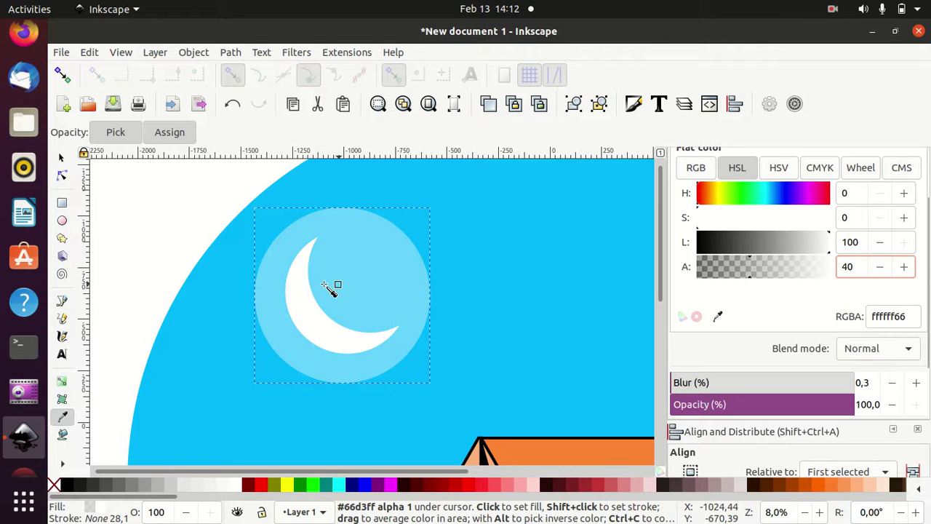
{"action": "left_click", "coordinate": [62, 158]}
{"action": "left_click", "coordinate": [333, 293]}
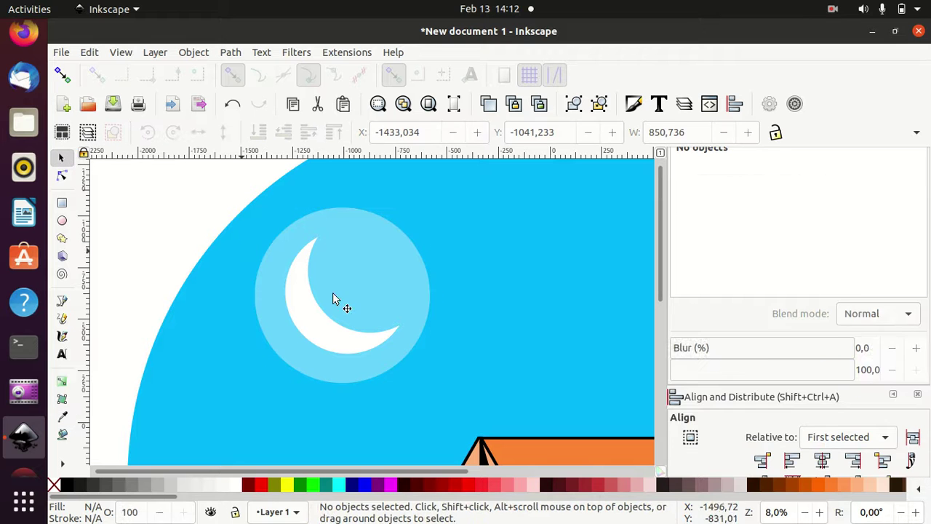
{"action": "left_click", "coordinate": [404, 282]}
{"action": "key", "text": "ctrl"}
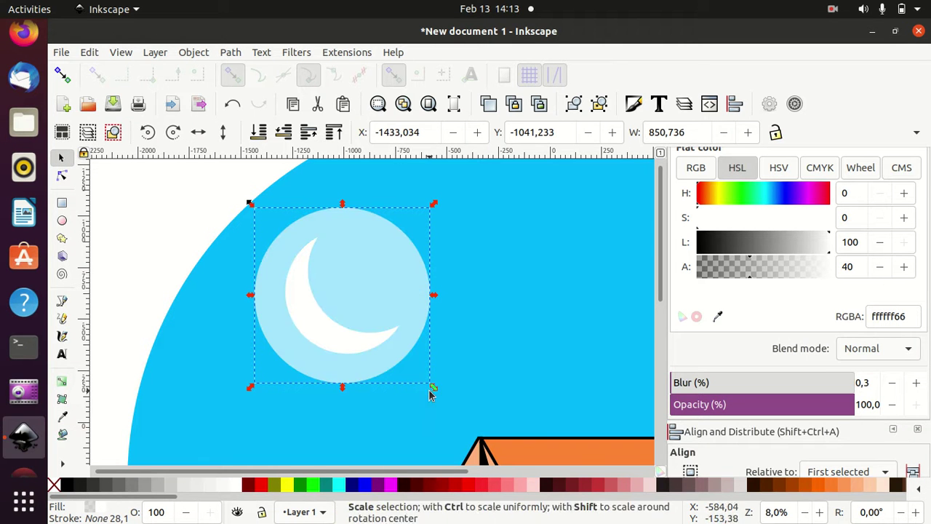
Enlarge the halo circle proportionally and set its alpha to 30.
{"action": "key", "text": "ctrl"}
{"action": "left_click_drag", "start_coordinate": [438, 388], "coordinate": [450, 400]}
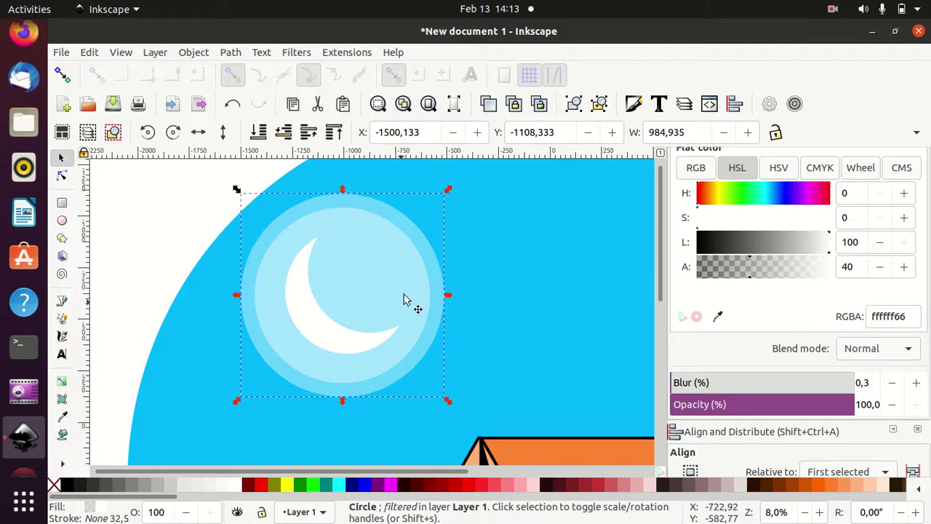
{"action": "left_click", "coordinate": [265, 137]}
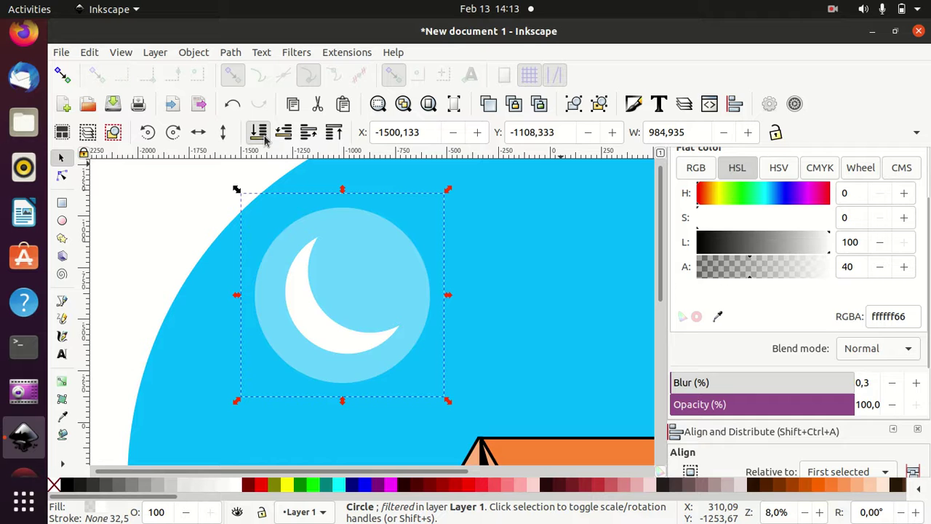
{"action": "left_click", "coordinate": [309, 132]}
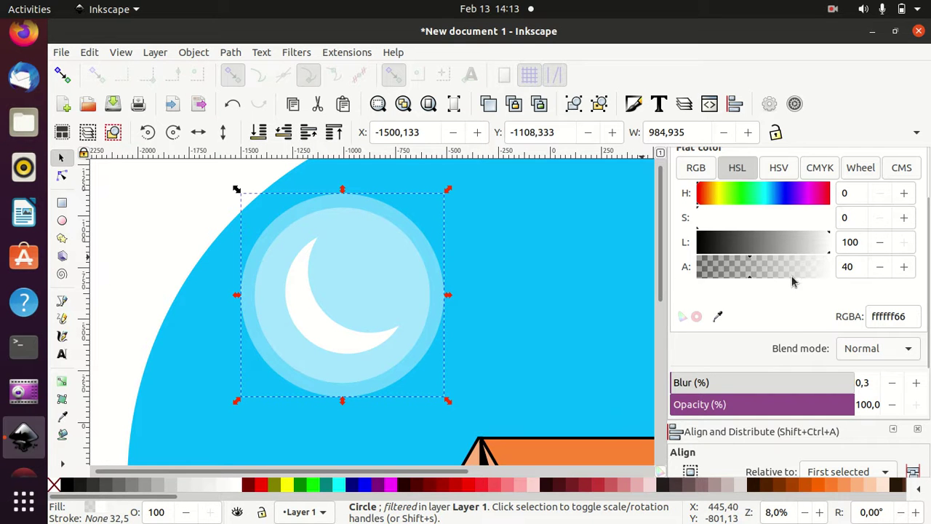
{"action": "left_click_drag", "start_coordinate": [858, 269], "coordinate": [834, 271]}
{"action": "type", "text": "3"}
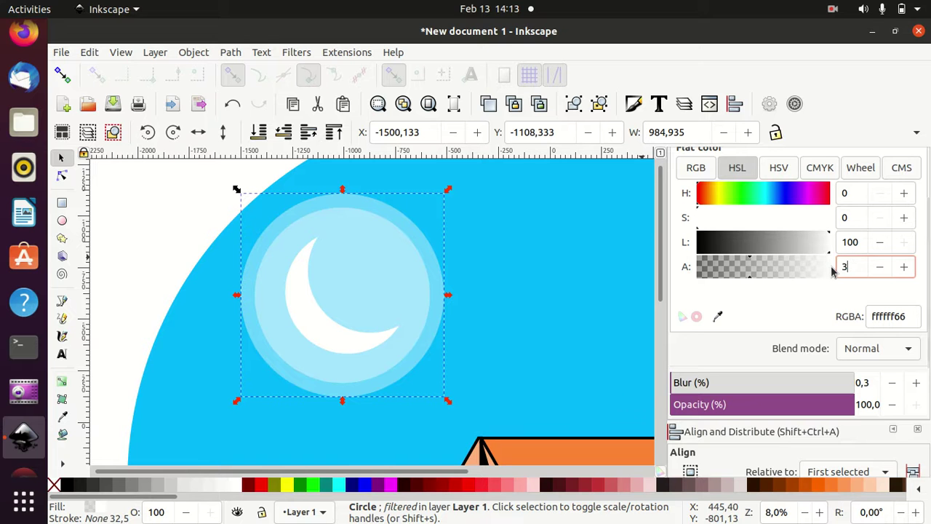
{"action": "key", "text": "Return"}
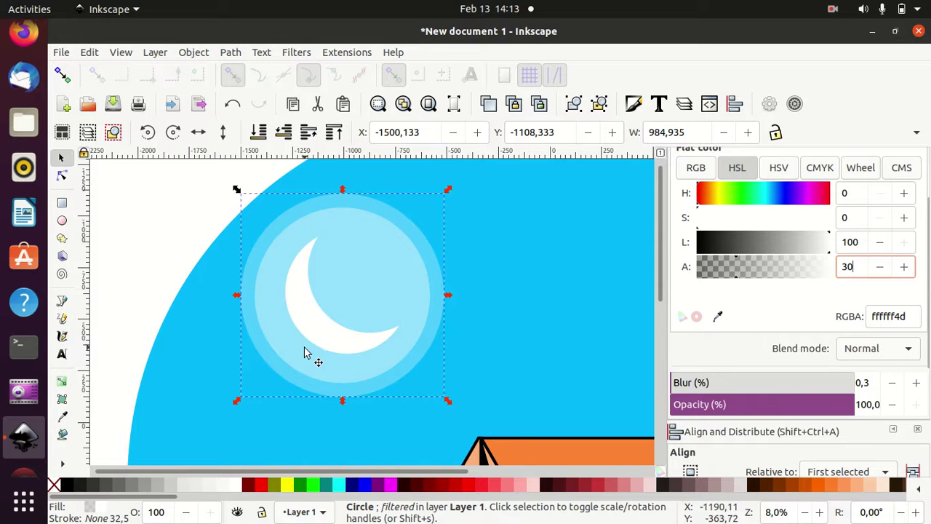
{"action": "key", "text": "Return"}
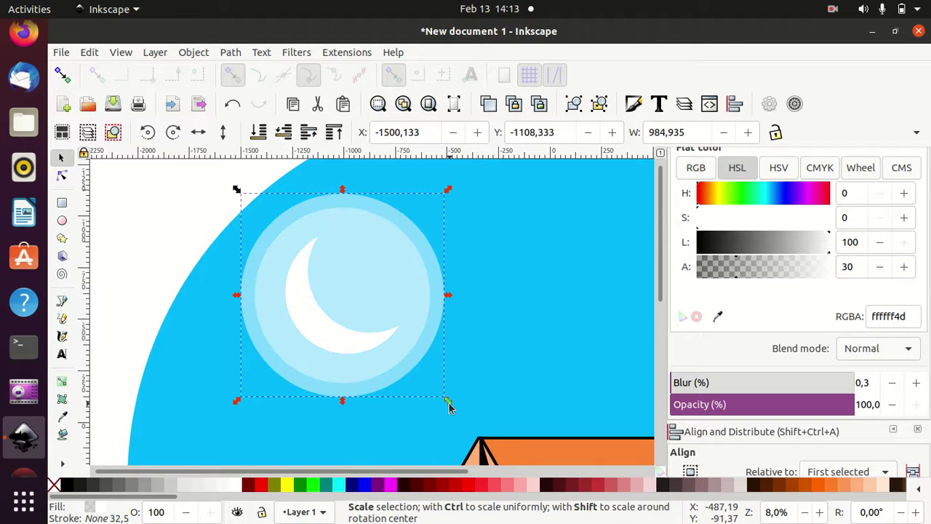
Add progressively larger halo rings at alpha 20 and then 10.
{"action": "left_click_drag", "start_coordinate": [449, 408], "coordinate": [465, 419]}
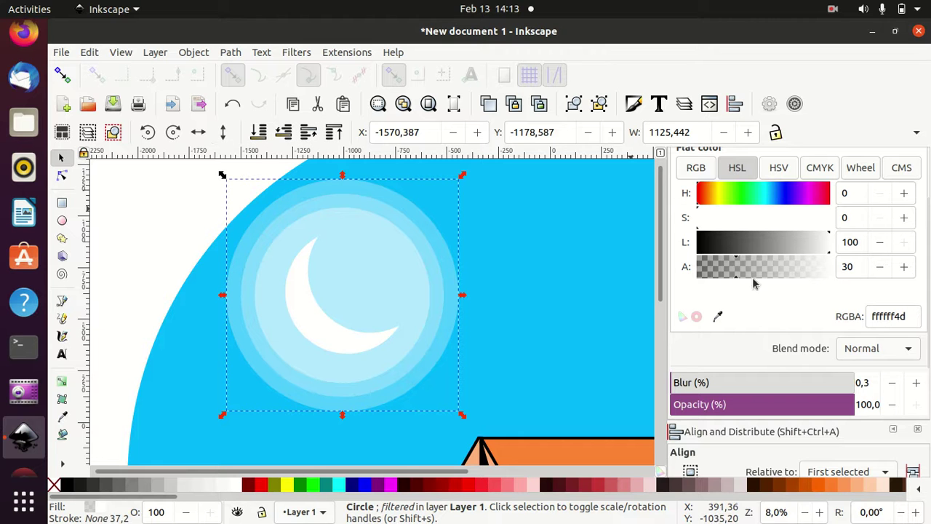
{"action": "left_click_drag", "start_coordinate": [861, 264], "coordinate": [827, 264]}
{"action": "type", "text": "2"}
{"action": "key", "text": "Return"}
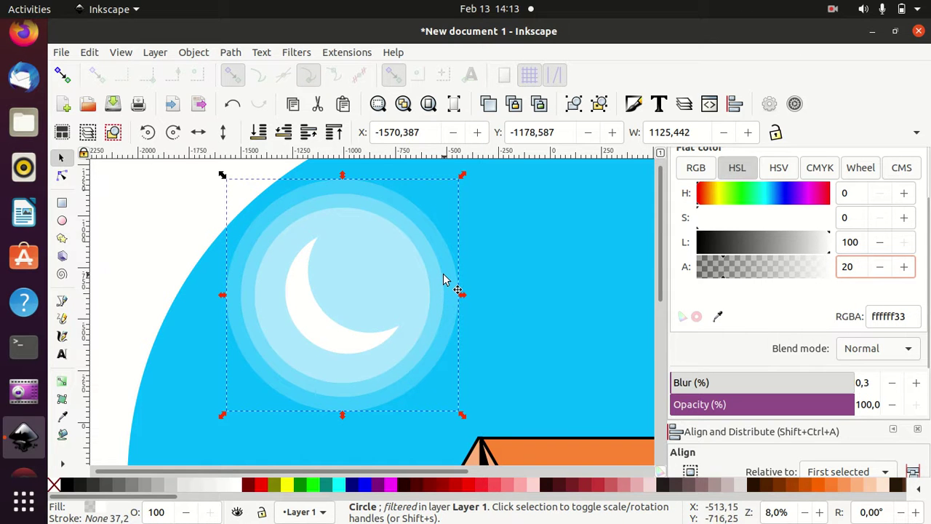
{"action": "left_click_drag", "start_coordinate": [463, 418], "coordinate": [474, 430]}
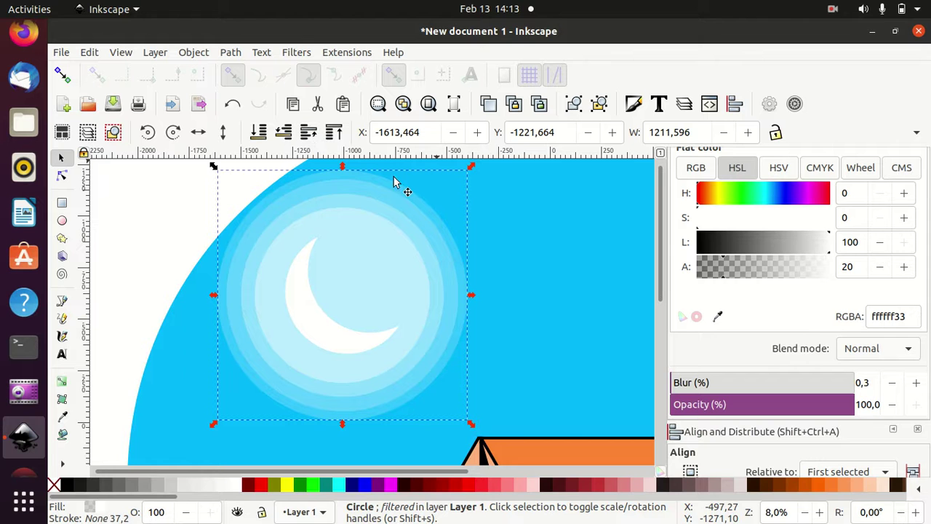
{"action": "left_click_drag", "start_coordinate": [864, 267], "coordinate": [819, 264]}
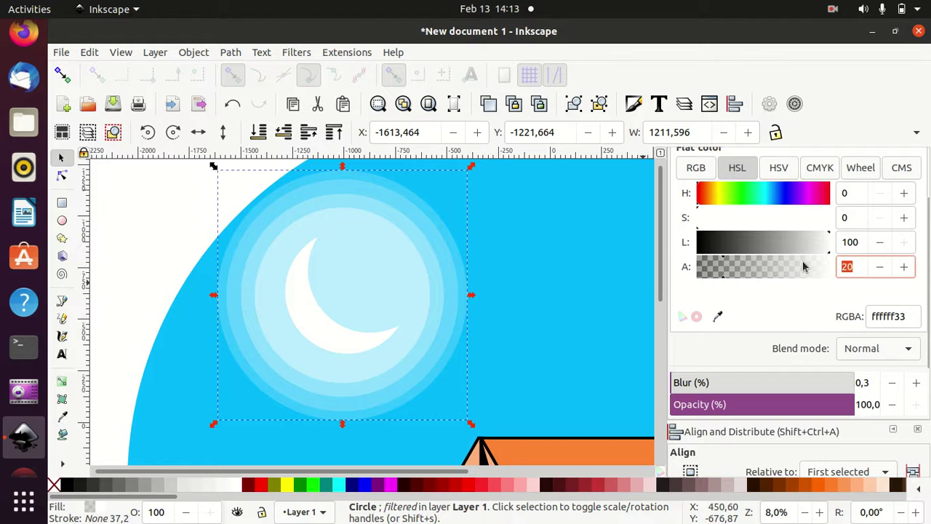
{"action": "type", "text": "10"}
{"action": "key", "text": "Return"}
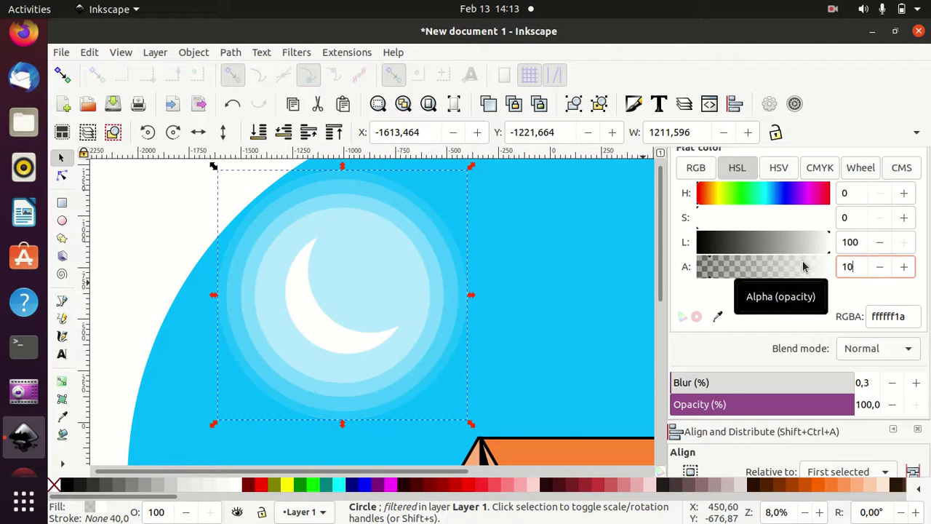
{"action": "left_click", "coordinate": [120, 230]}
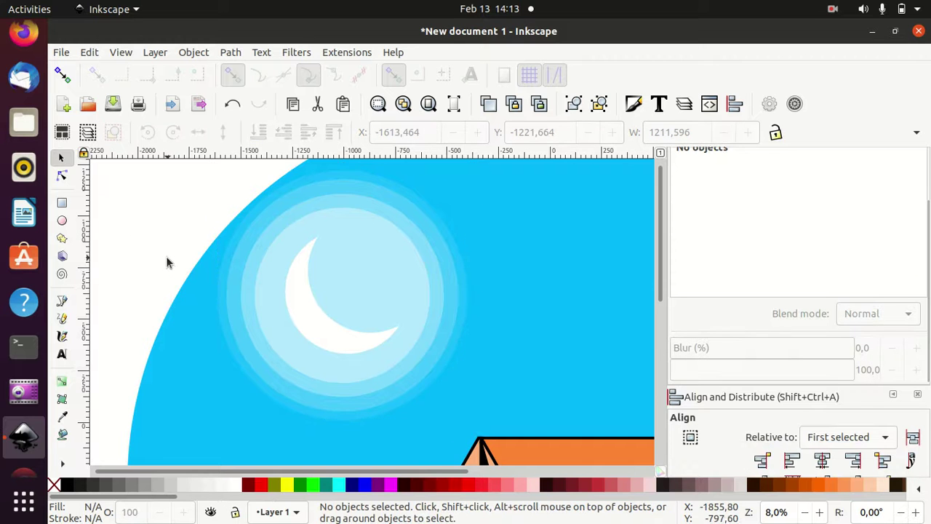
Set the inner glow circle's alpha to 45.
{"action": "scroll", "coordinate": [165, 256], "scroll_direction": "up", "scroll_amount": 1}
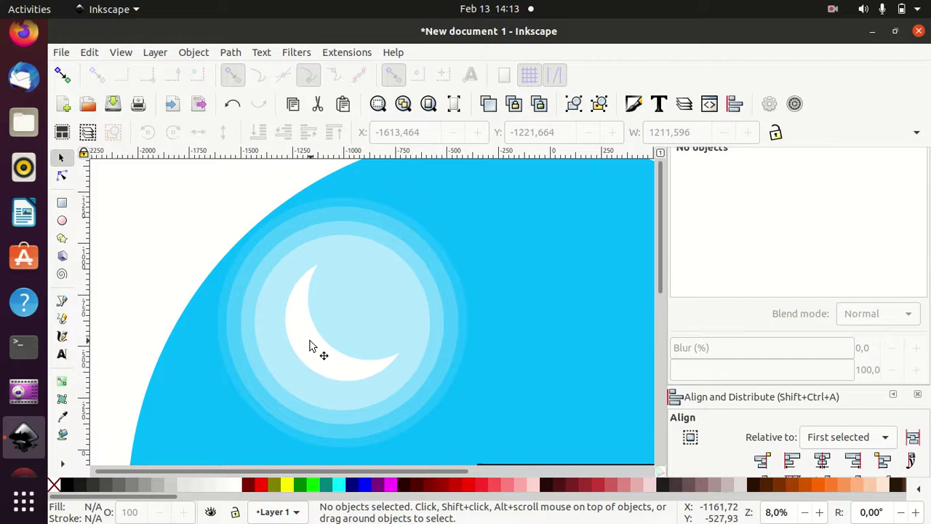
{"action": "left_click", "coordinate": [309, 345]}
{"action": "left_click", "coordinate": [418, 320]}
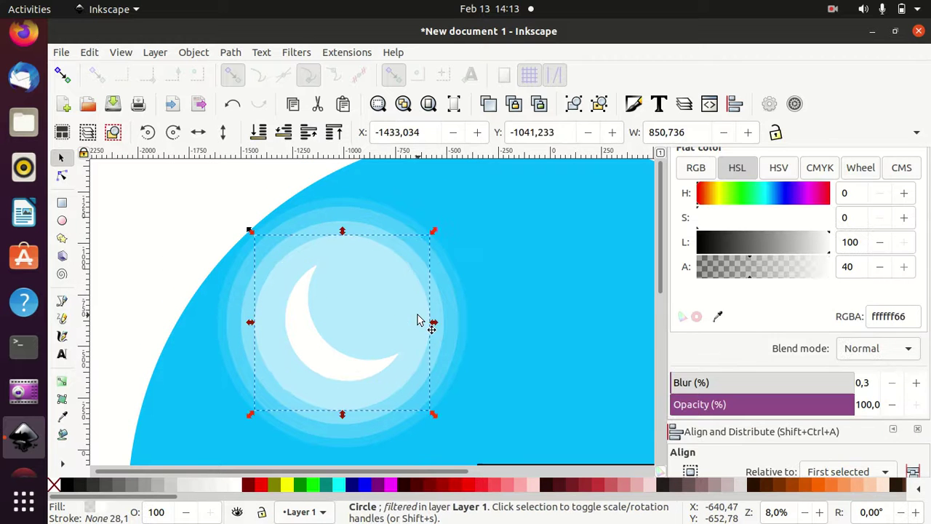
{"action": "left_click", "coordinate": [881, 267]}
{"action": "left_click", "coordinate": [881, 267]}
{"action": "left_click", "coordinate": [880, 267]}
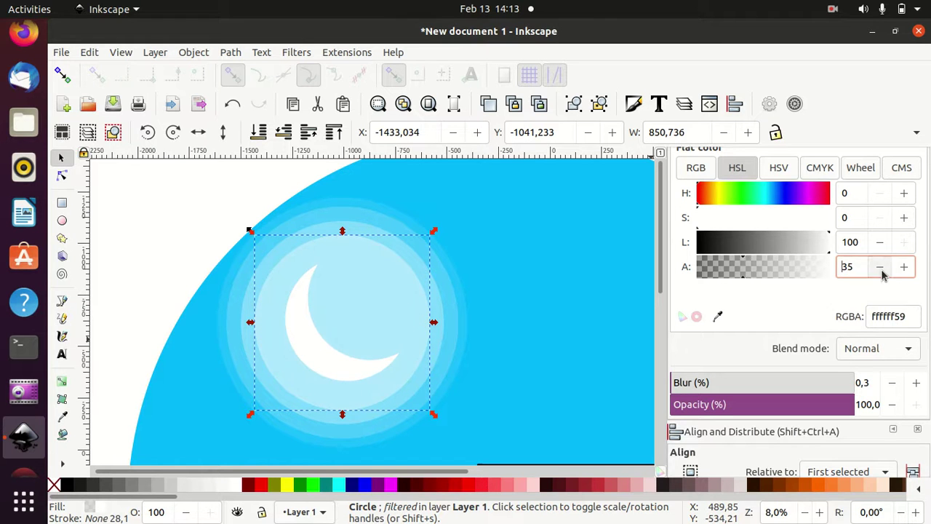
{"action": "left_click", "coordinate": [903, 268]}
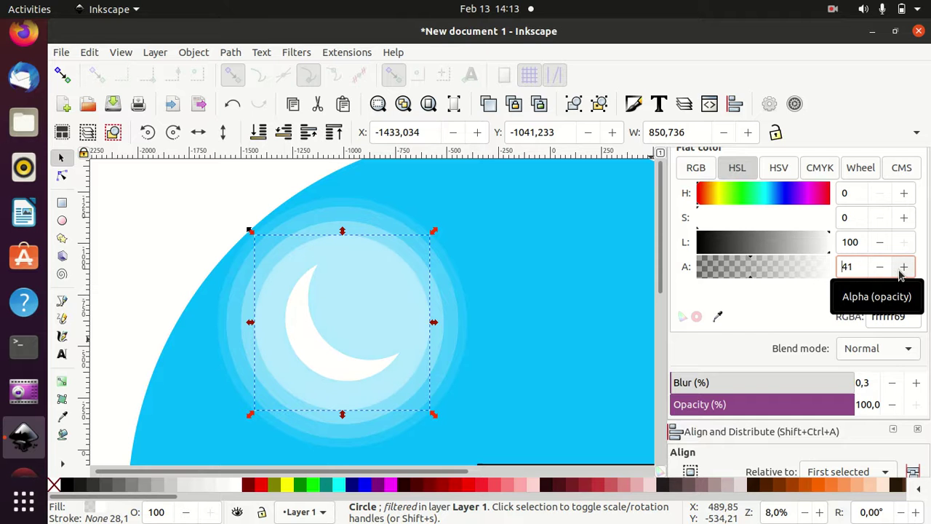
{"action": "left_click", "coordinate": [902, 268]}
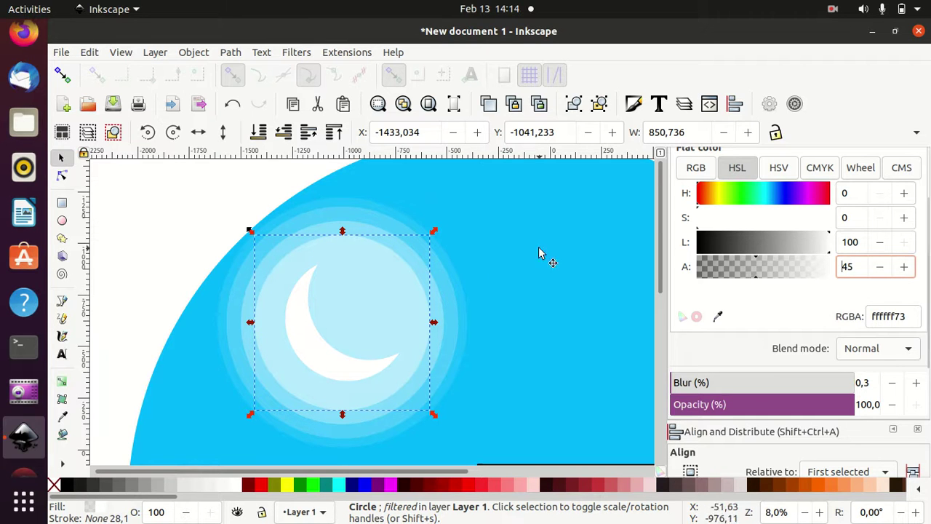
{"action": "left_click", "coordinate": [246, 190]}
Enlarge the crescent slightly, with blur 37 and opacity about 72.
{"action": "left_click", "coordinate": [325, 329]}
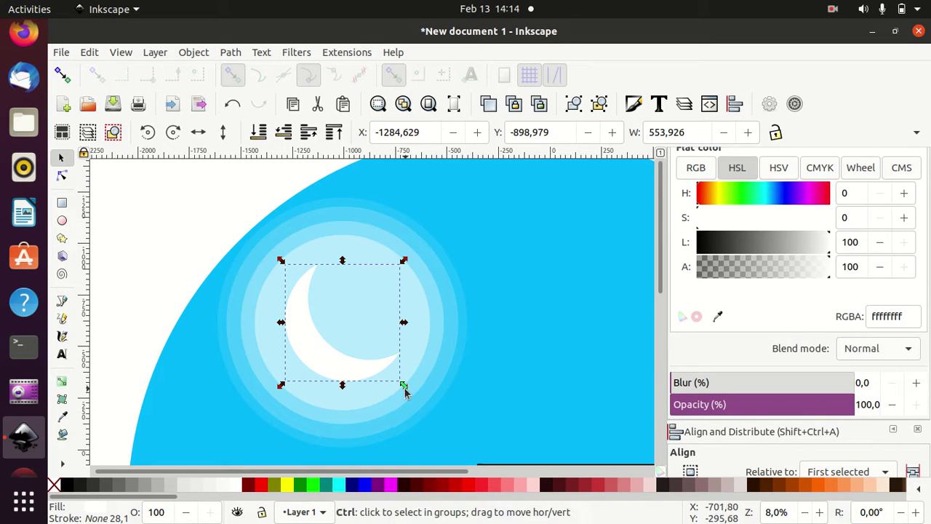
{"action": "left_click_drag", "start_coordinate": [409, 388], "coordinate": [412, 393]}
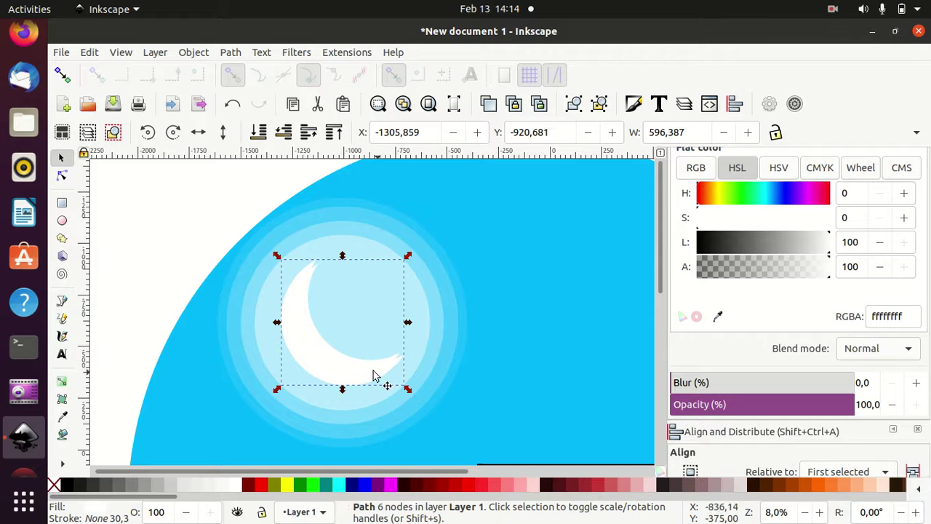
{"action": "left_click", "coordinate": [700, 384]}
{"action": "left_click_drag", "start_coordinate": [712, 383], "coordinate": [738, 385]}
{"action": "left_click_drag", "start_coordinate": [828, 404], "coordinate": [802, 406]}
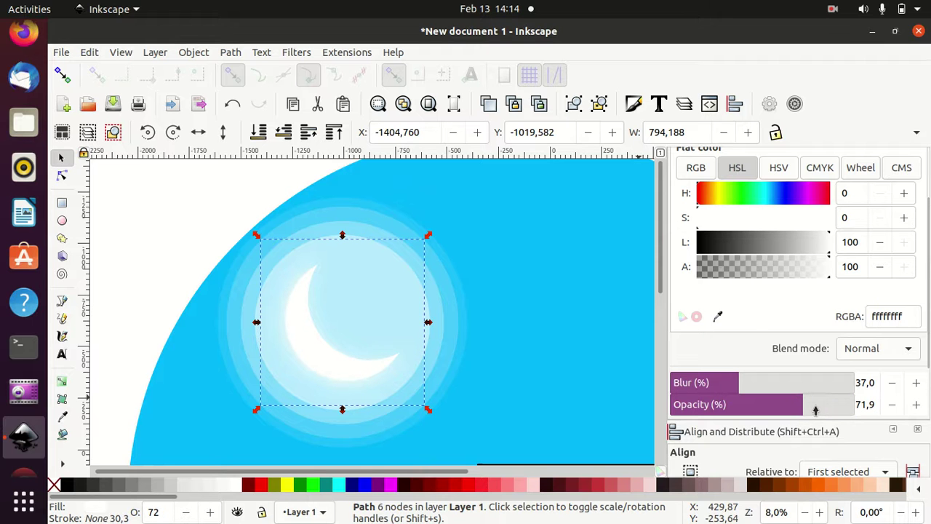
Scale the moon and its halo rings to about 75% and shift them up and right.
{"action": "left_click", "coordinate": [194, 226]}
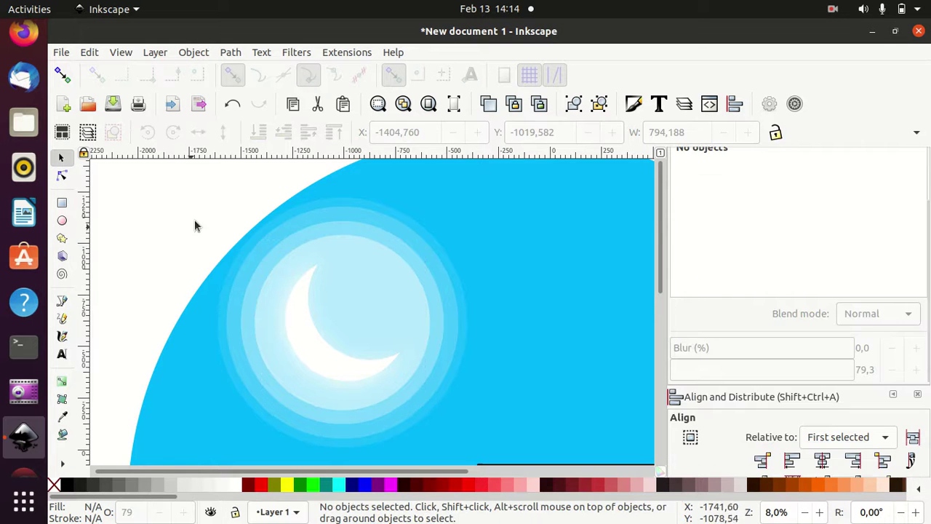
{"action": "mouse_move", "coordinate": [187, 191]}
{"action": "left_mouse_down"}
{"action": "mouse_move", "coordinate": [556, 431]}
{"action": "mouse_move", "coordinate": [507, 384]}
{"action": "left_mouse_up"}
{"action": "scroll", "coordinate": [507, 384], "scroll_direction": "down", "scroll_amount": 2, "text": "ctrl"}
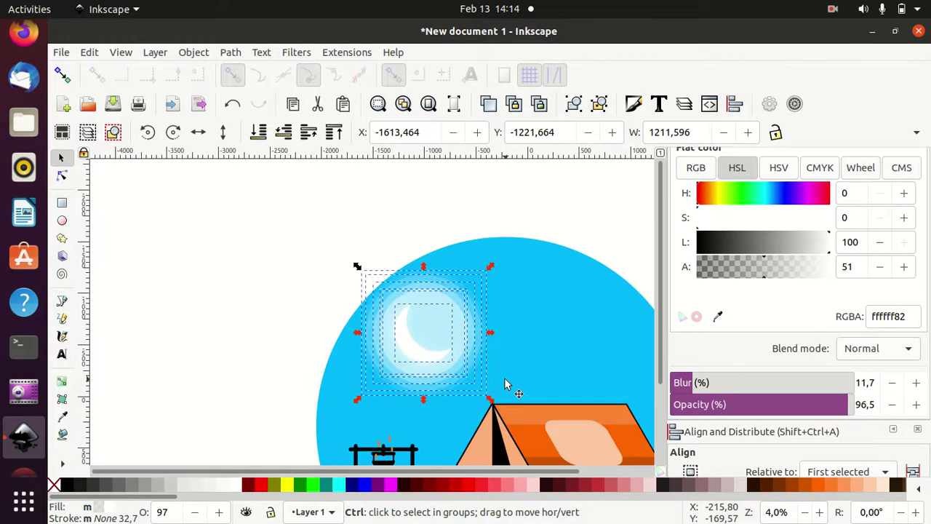
{"action": "scroll", "coordinate": [499, 334], "scroll_direction": "down", "scroll_amount": 1, "text": "ctrl"}
{"action": "left_click_drag", "start_coordinate": [496, 299], "coordinate": [487, 314]}
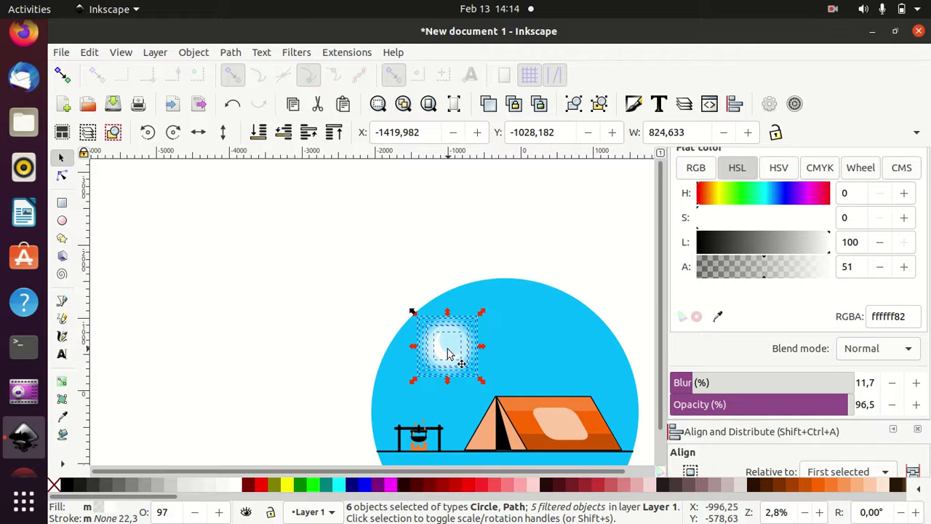
{"action": "left_click_drag", "start_coordinate": [448, 354], "coordinate": [457, 348]}
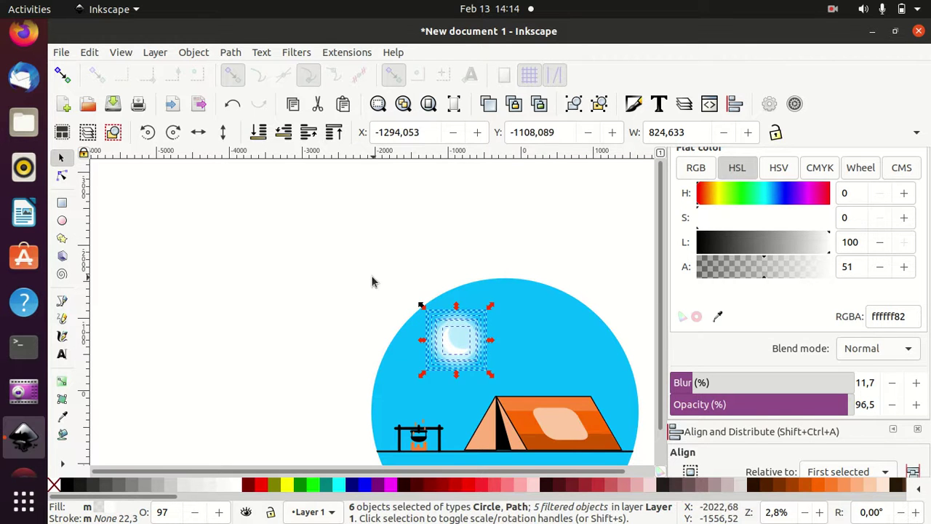
{"action": "left_click", "coordinate": [354, 250]}
{"action": "scroll", "coordinate": [354, 251], "scroll_direction": "down", "scroll_amount": 2}
{"action": "scroll", "coordinate": [354, 250], "scroll_direction": "down", "scroll_amount": 1}
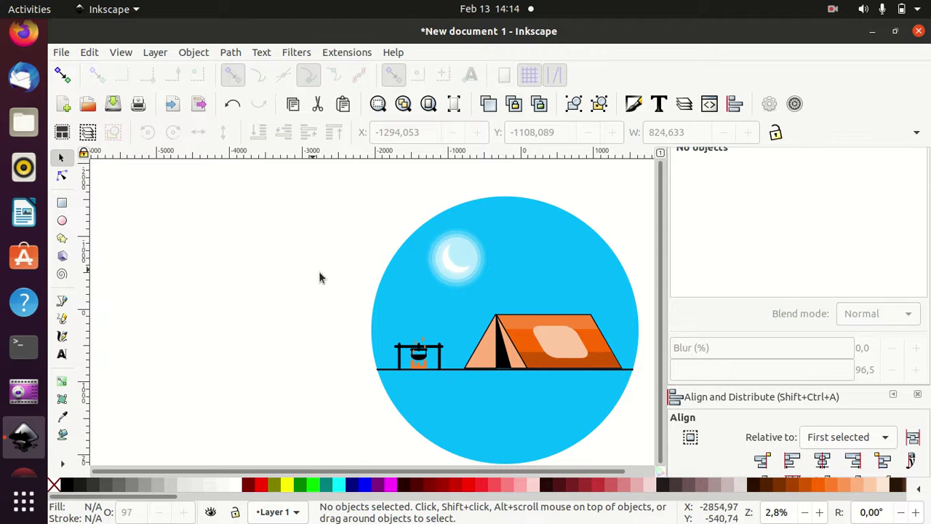
{"action": "key", "text": "space"}
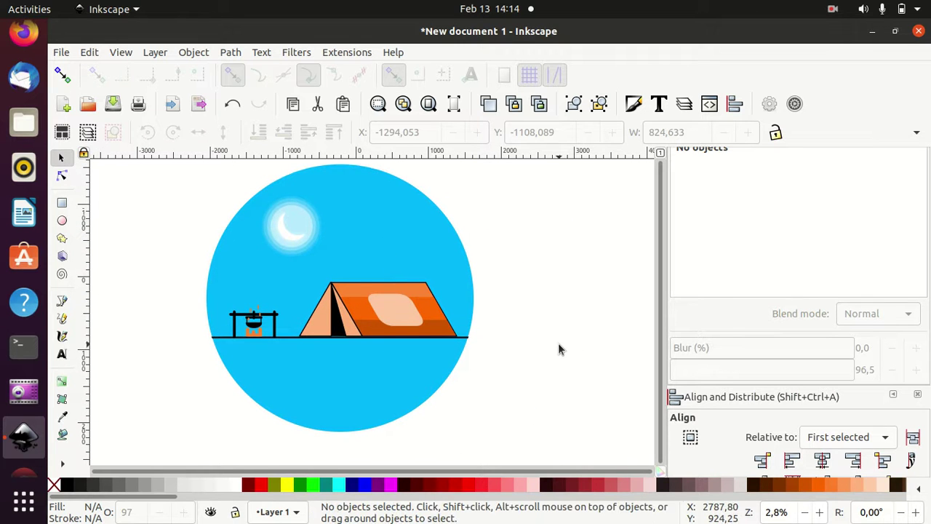
{"action": "scroll", "coordinate": [559, 343], "scroll_direction": "up", "scroll_amount": 1}
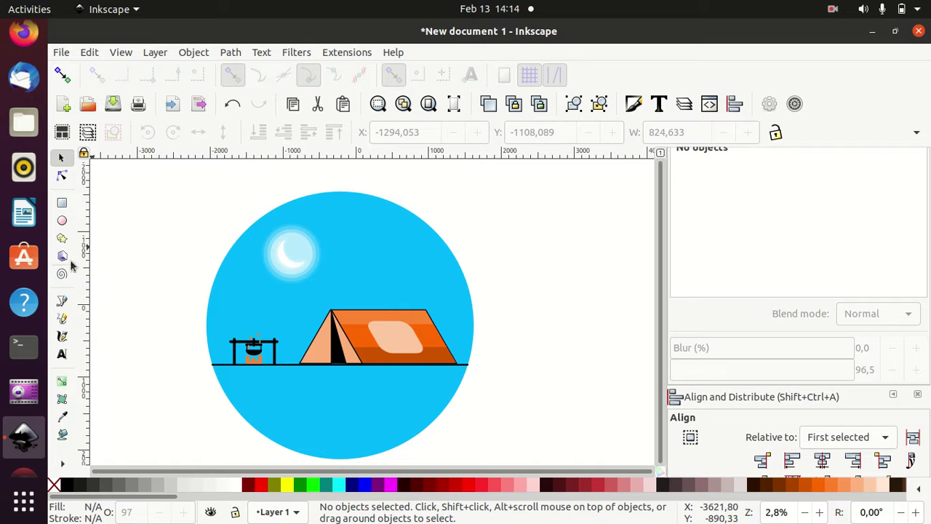
{"action": "left_click", "coordinate": [61, 221]}
Draw a small circle in the sky and make its white fill more opaque.
{"action": "scroll", "coordinate": [267, 314], "scroll_direction": "up", "scroll_amount": 1}
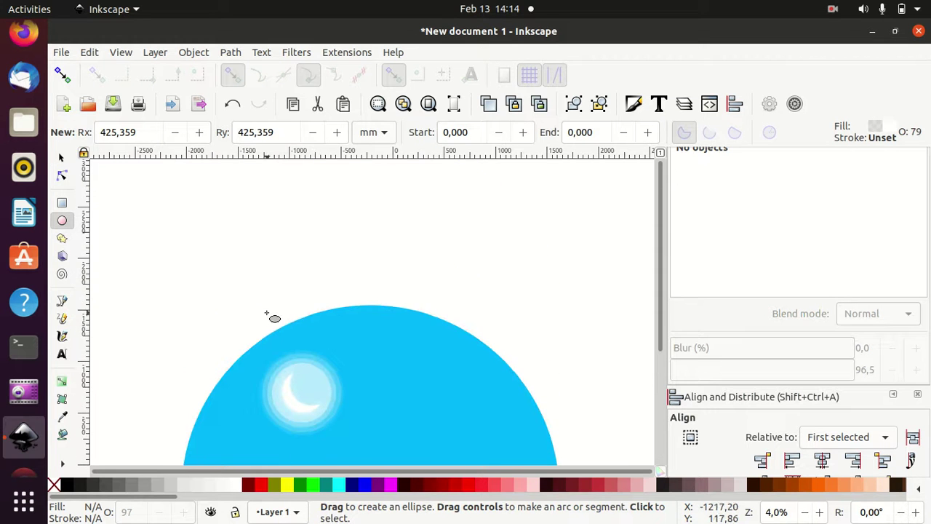
{"action": "scroll", "coordinate": [268, 314], "scroll_direction": "up", "scroll_amount": 1}
{"action": "scroll", "coordinate": [268, 314], "scroll_direction": "down", "scroll_amount": 3}
{"action": "key", "text": "space"}
{"action": "scroll", "coordinate": [268, 314], "scroll_direction": "up", "scroll_amount": 1}
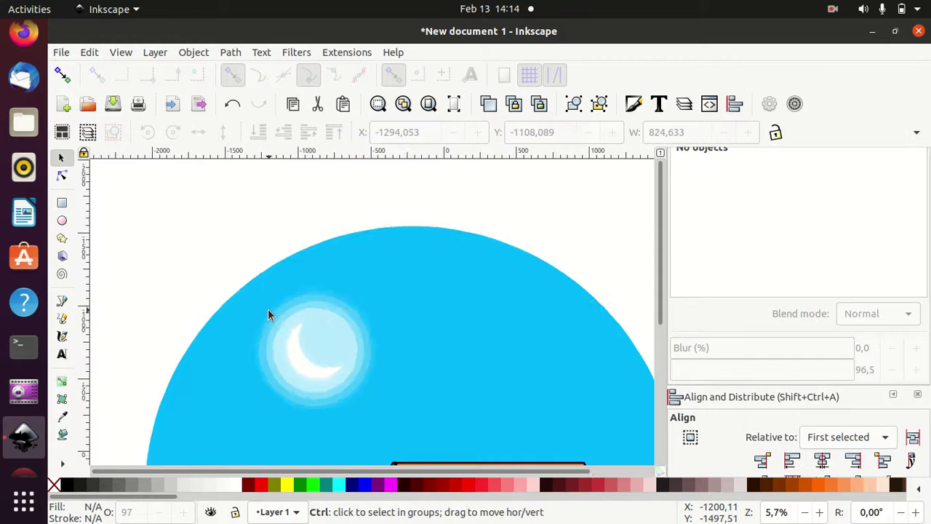
{"action": "scroll", "coordinate": [268, 315], "scroll_direction": "up", "scroll_amount": 4}
{"action": "scroll", "coordinate": [268, 315], "scroll_direction": "up", "scroll_amount": 2}
{"action": "left_click", "coordinate": [62, 220]}
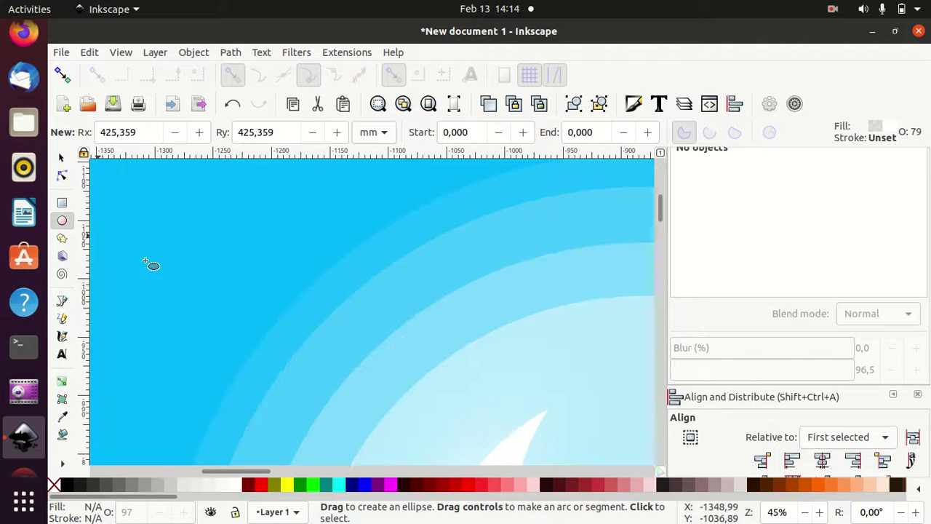
{"action": "left_click_drag", "start_coordinate": [179, 232], "coordinate": [193, 246]}
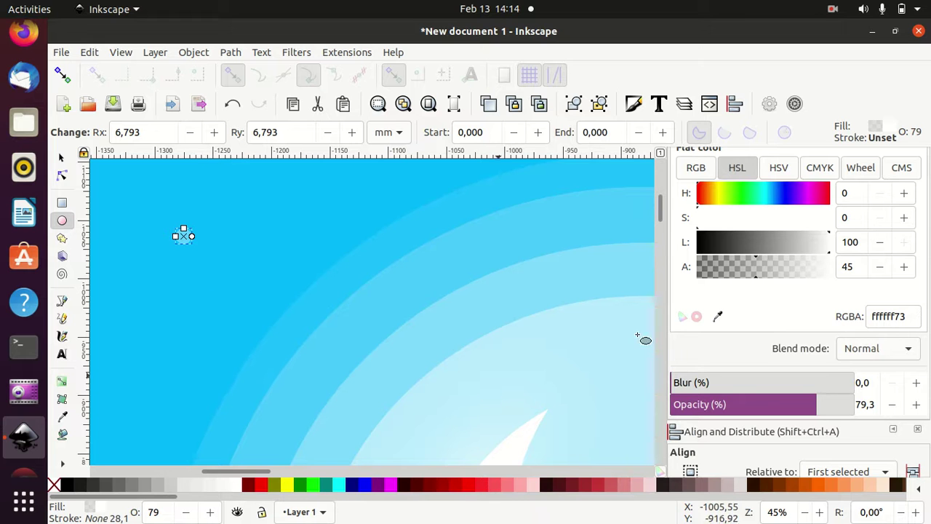
{"action": "left_click_drag", "start_coordinate": [812, 410], "coordinate": [863, 415]}
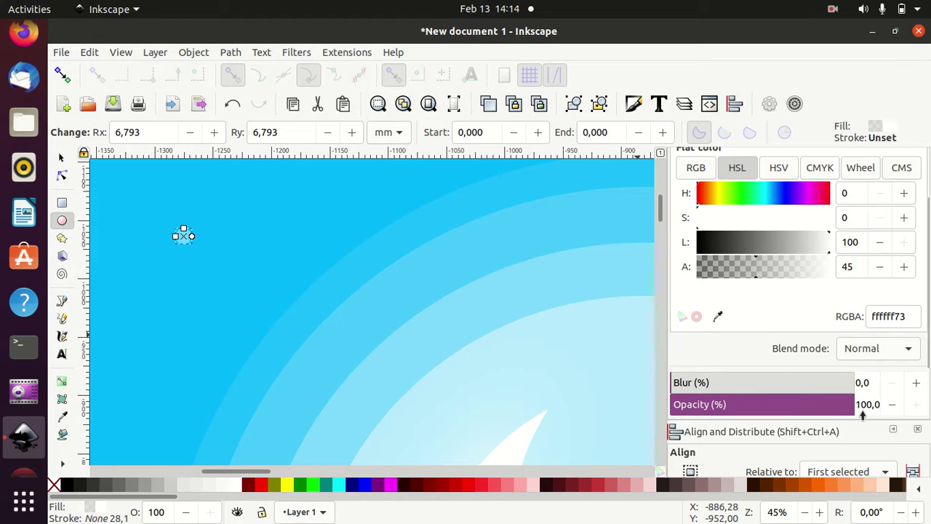
{"action": "left_click_drag", "start_coordinate": [763, 275], "coordinate": [797, 279]}
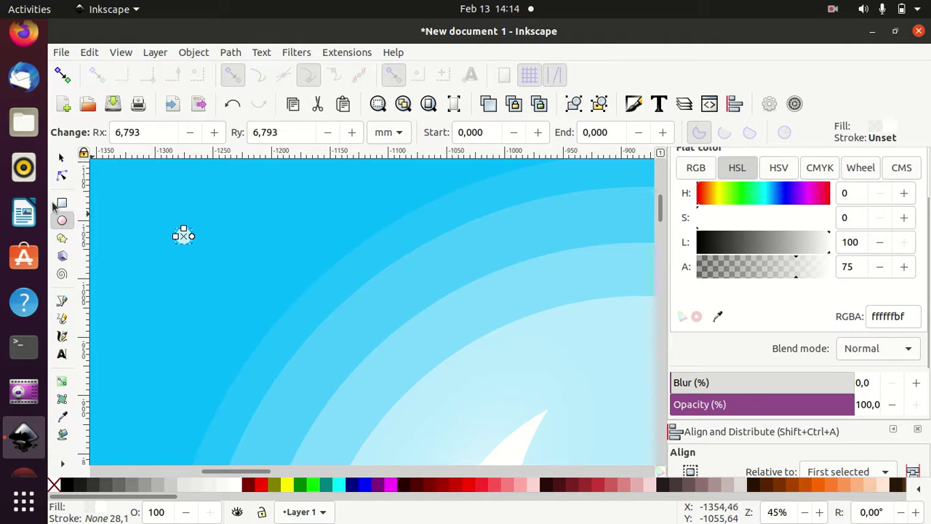
Enlarge the small white circle and drag a dot into place near the moon.
{"action": "left_click", "coordinate": [65, 157]}
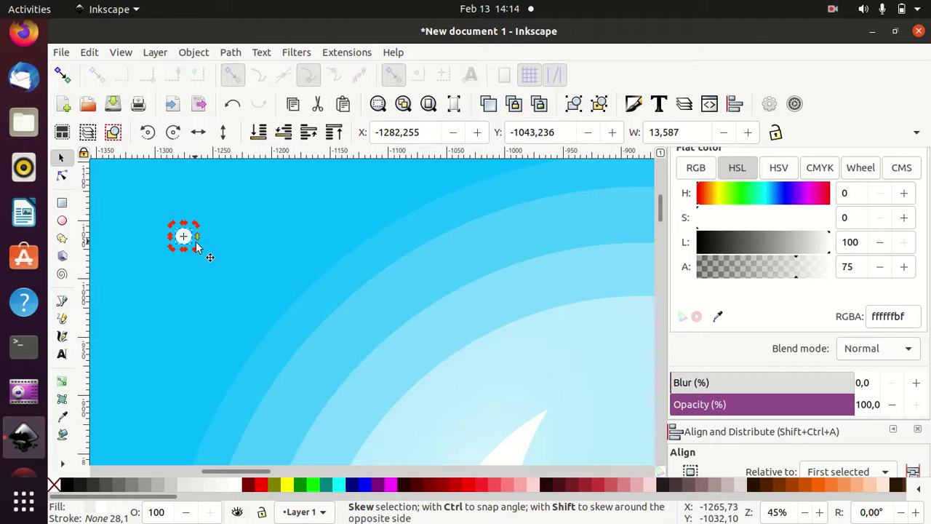
{"action": "left_click", "coordinate": [195, 242]}
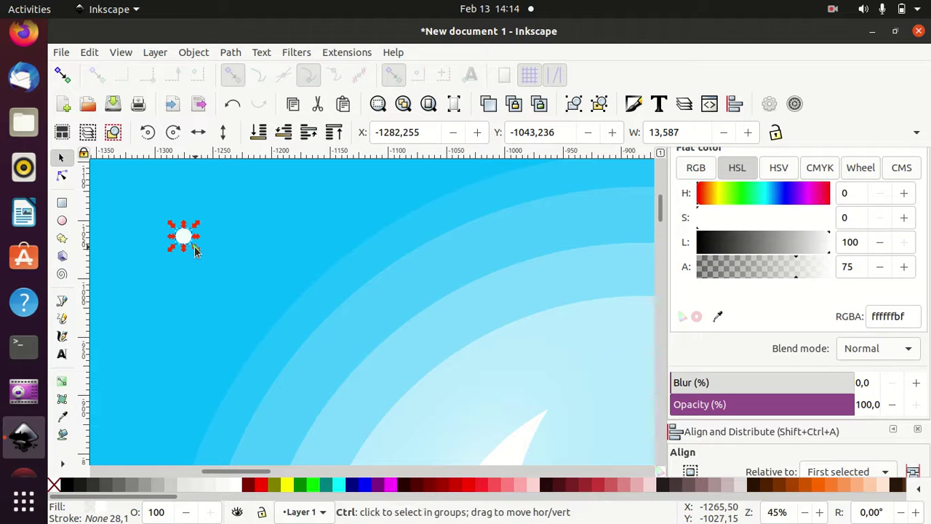
{"action": "left_click_drag", "start_coordinate": [196, 248], "coordinate": [202, 253]}
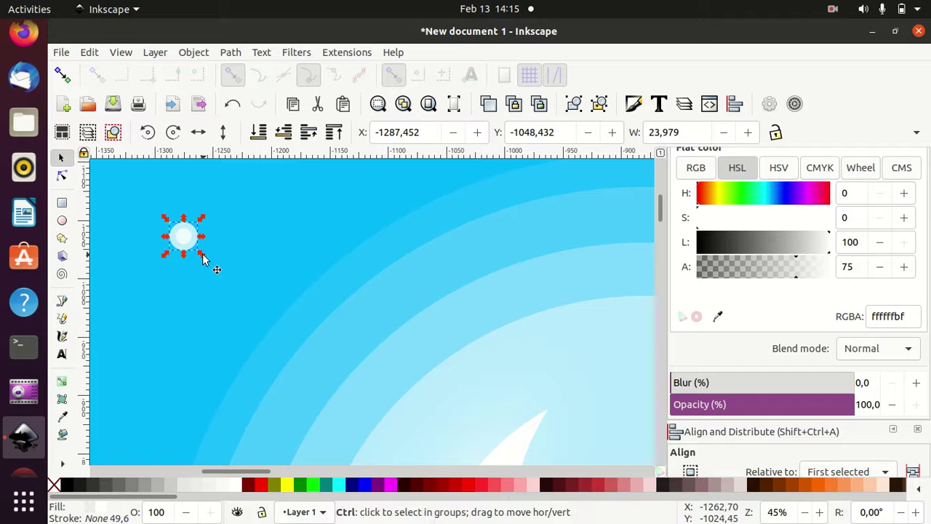
{"action": "mouse_move", "coordinate": [202, 257]}
{"action": "left_mouse_down"}
{"action": "mouse_move", "coordinate": [218, 270]}
{"action": "mouse_move", "coordinate": [332, 214]}
{"action": "left_mouse_up"}
{"action": "mouse_move", "coordinate": [187, 243]}
{"action": "left_mouse_down"}
{"action": "mouse_move", "coordinate": [140, 306]}
{"action": "mouse_move", "coordinate": [129, 402]}
{"action": "left_mouse_up"}
{"action": "scroll", "coordinate": [212, 341], "scroll_direction": "down", "scroll_amount": 4}
Copy the three star dots near the moon and paste three copies into the sky.
{"action": "scroll", "coordinate": [212, 342], "scroll_direction": "down", "scroll_amount": 3}
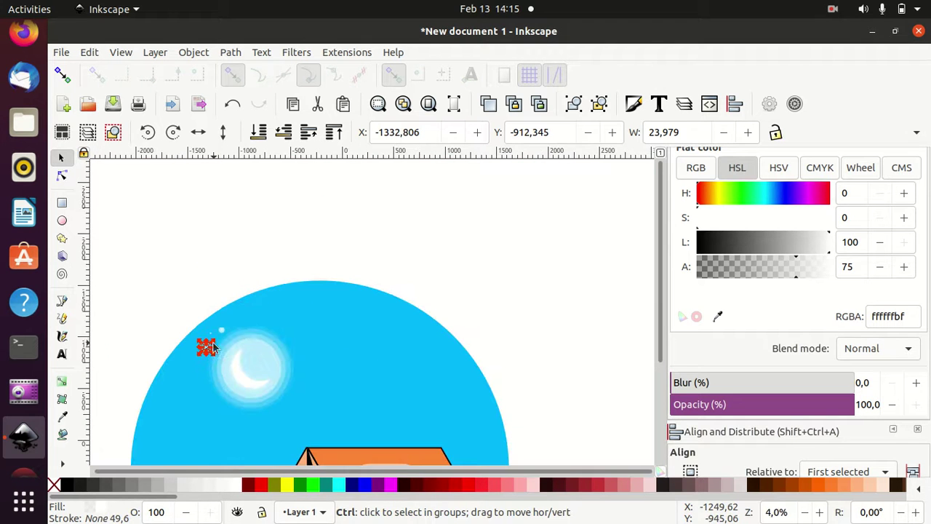
{"action": "left_click", "coordinate": [152, 305]}
{"action": "mouse_move", "coordinate": [154, 305]}
{"action": "left_mouse_down"}
{"action": "mouse_move", "coordinate": [191, 349]}
{"action": "mouse_move", "coordinate": [229, 355]}
{"action": "left_mouse_up"}
{"action": "key", "text": "ctrl"}
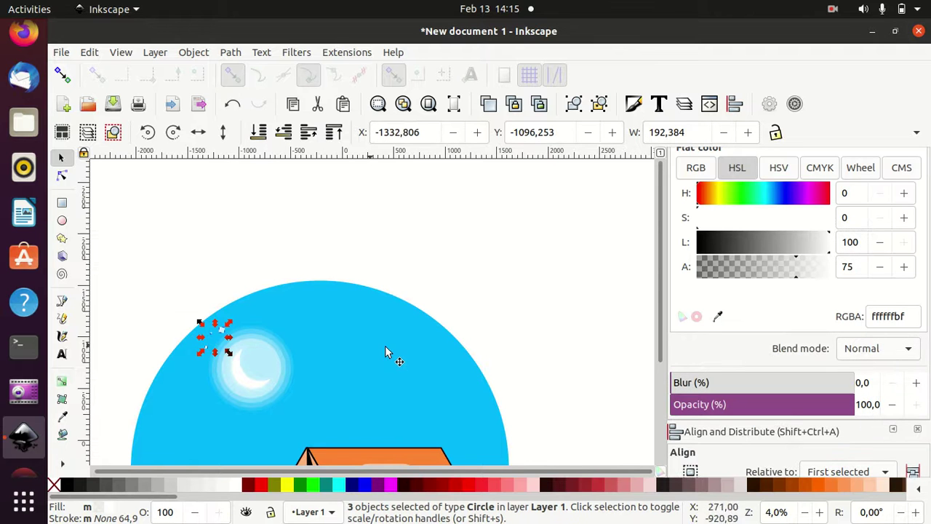
{"action": "key", "text": "ctrl+v"}
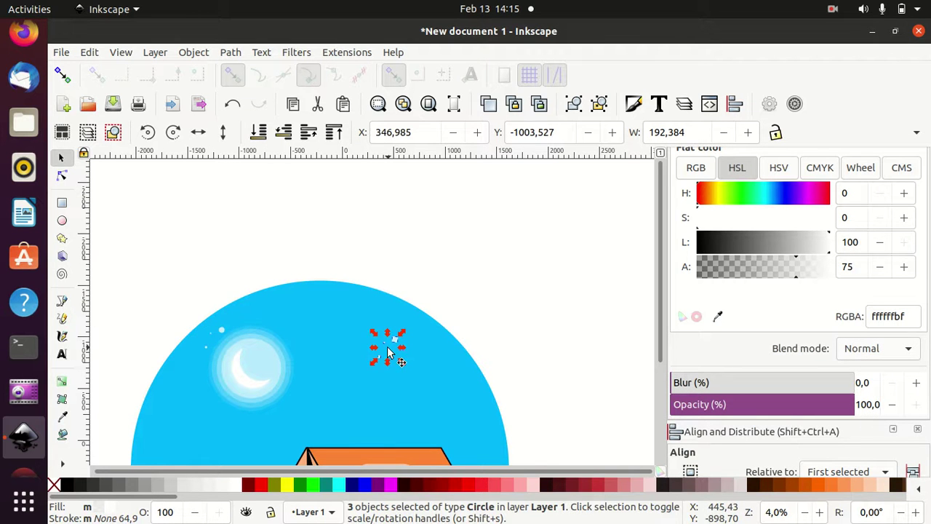
{"action": "key", "text": "ctrl"}
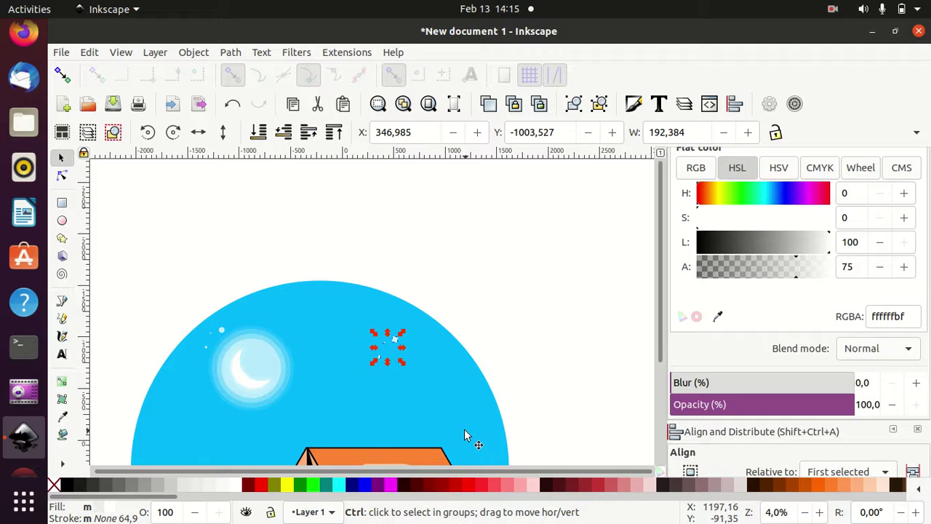
{"action": "key", "text": "ctrl+v"}
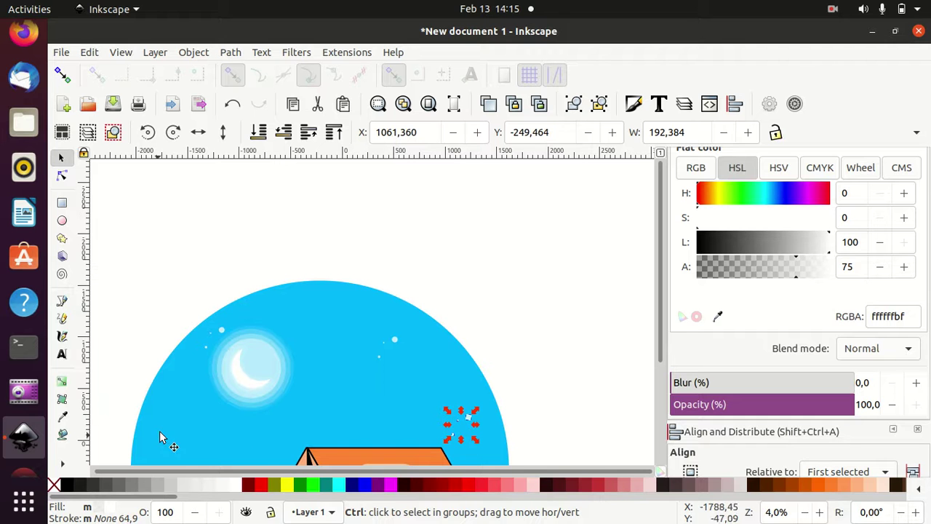
{"action": "key", "text": "ctrl+v"}
{"action": "left_click", "coordinate": [225, 220]}
{"action": "scroll", "coordinate": [225, 220], "scroll_direction": "down", "scroll_amount": 2}
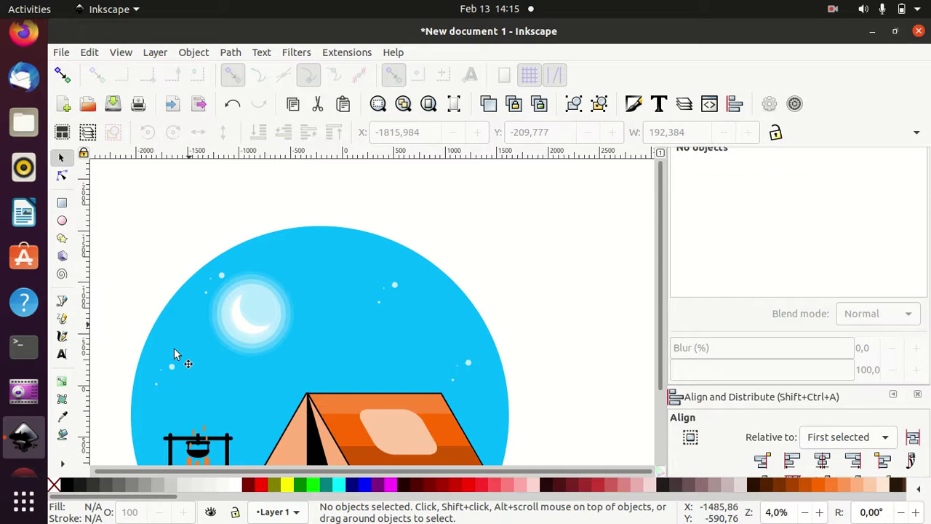
Move one pasted dot to the right and the larger dot up near the sky edge.
{"action": "left_click", "coordinate": [172, 368]}
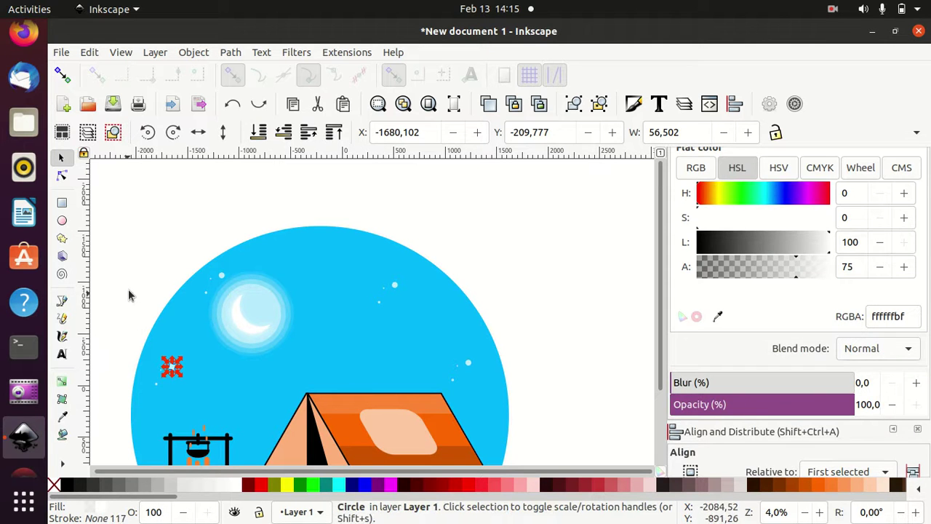
{"action": "key", "text": "Escape"}
{"action": "left_click_drag", "start_coordinate": [174, 367], "coordinate": [325, 353]}
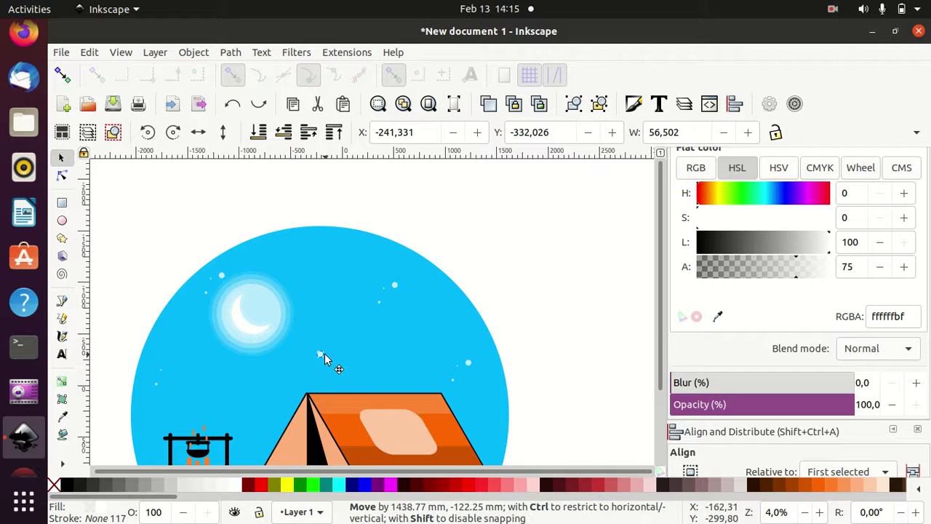
{"action": "left_click", "coordinate": [160, 370]}
{"action": "left_click_drag", "start_coordinate": [167, 370], "coordinate": [382, 390]}
{"action": "scroll", "coordinate": [158, 359], "scroll_direction": "up", "scroll_amount": 4}
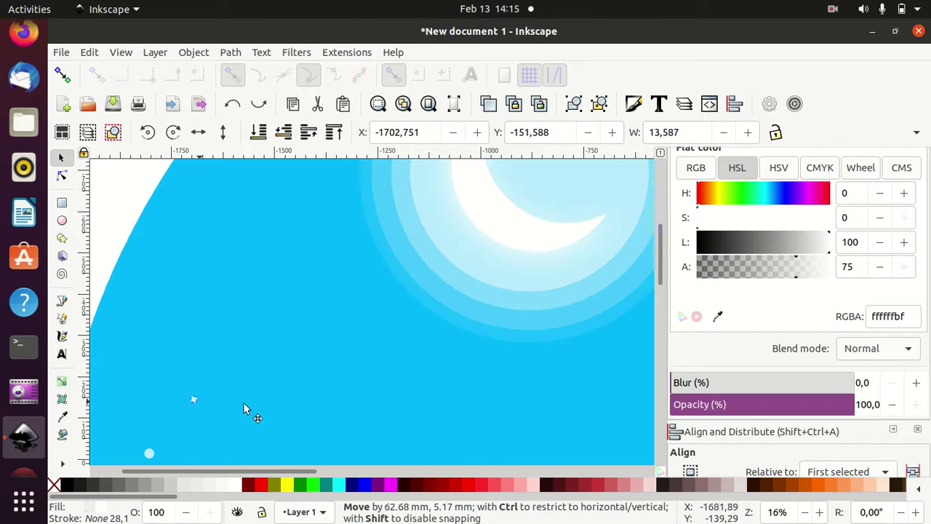
{"action": "scroll", "coordinate": [381, 390], "scroll_direction": "up", "scroll_amount": 2}
{"action": "scroll", "coordinate": [376, 383], "scroll_direction": "up", "scroll_amount": 5}
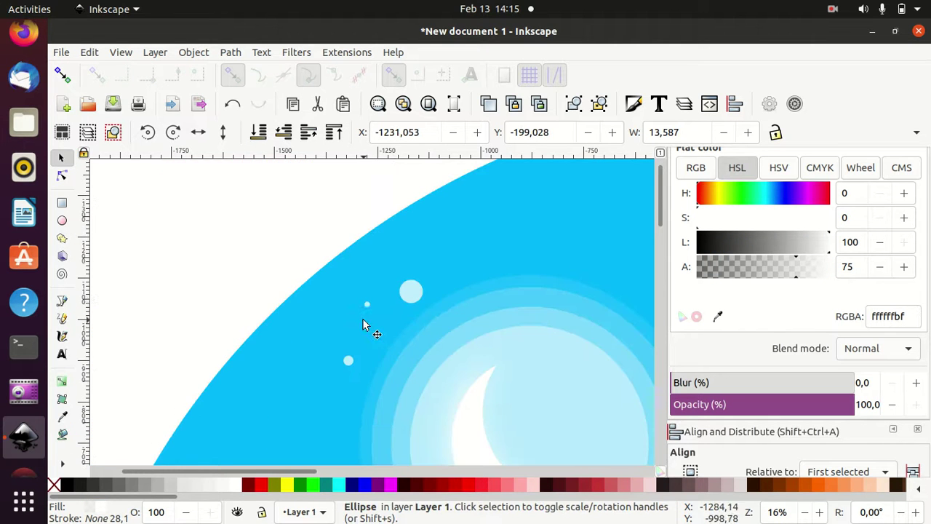
{"action": "left_click", "coordinate": [411, 292]}
{"action": "left_click_drag", "start_coordinate": [411, 292], "coordinate": [615, 214]}
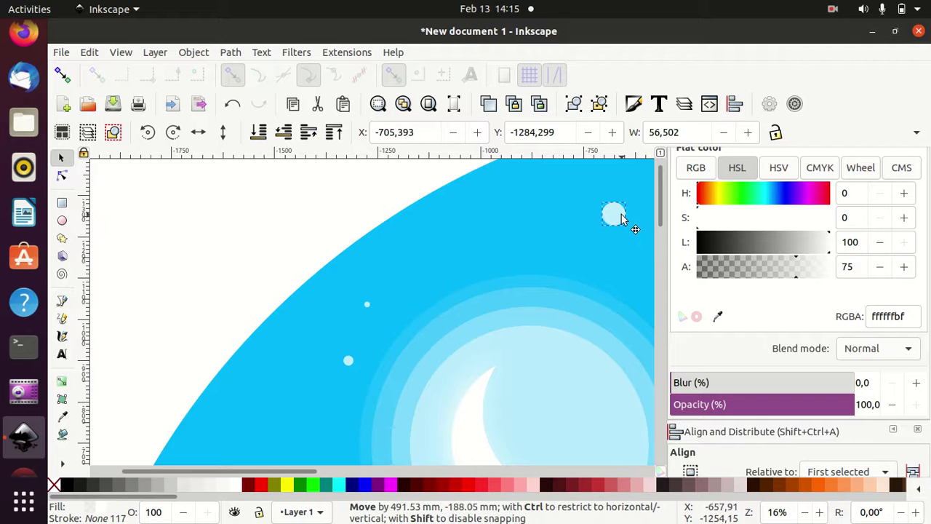
Move a tiny dot down and left and nudge another right, undoing accidental stretches.
{"action": "left_click", "coordinate": [349, 365]}
{"action": "left_click_drag", "start_coordinate": [349, 366], "coordinate": [267, 429]}
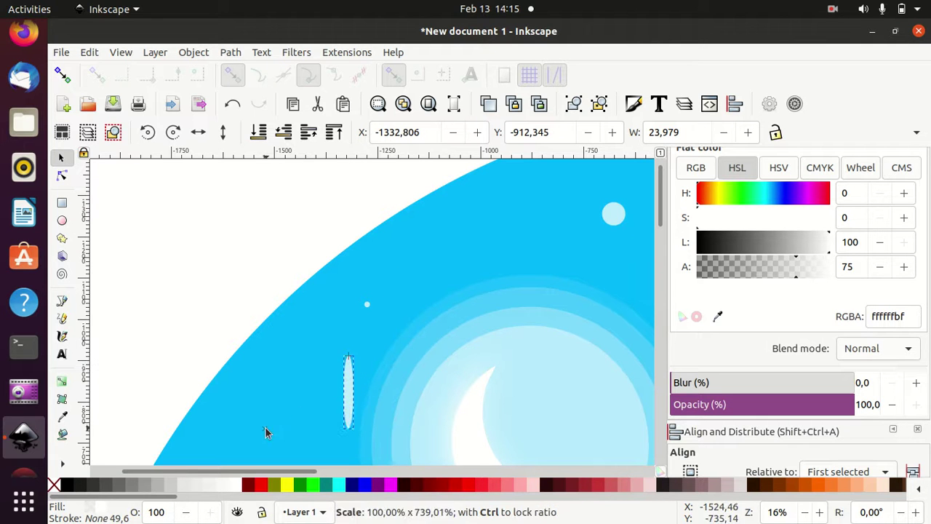
{"action": "key", "text": "ctrl+z"}
{"action": "left_click_drag", "start_coordinate": [353, 364], "coordinate": [266, 430]}
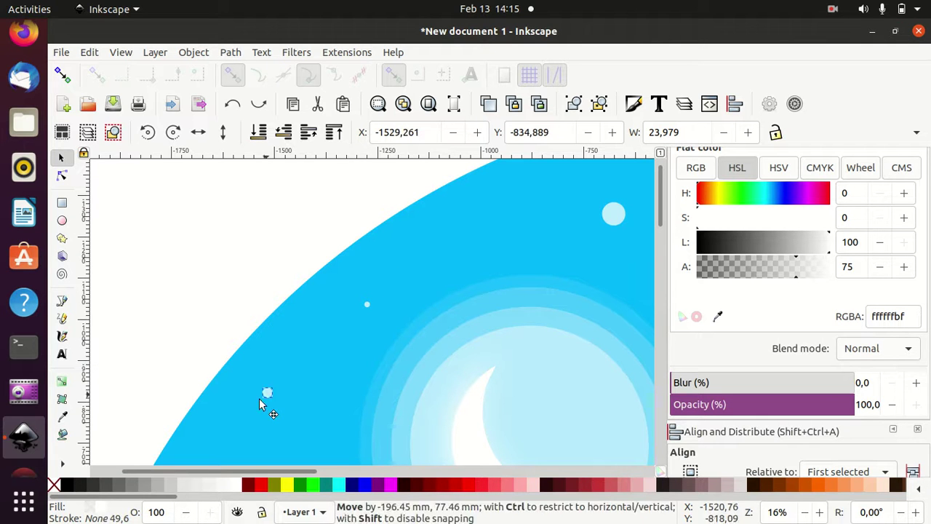
{"action": "scroll", "coordinate": [316, 312], "scroll_direction": "down", "scroll_amount": 4}
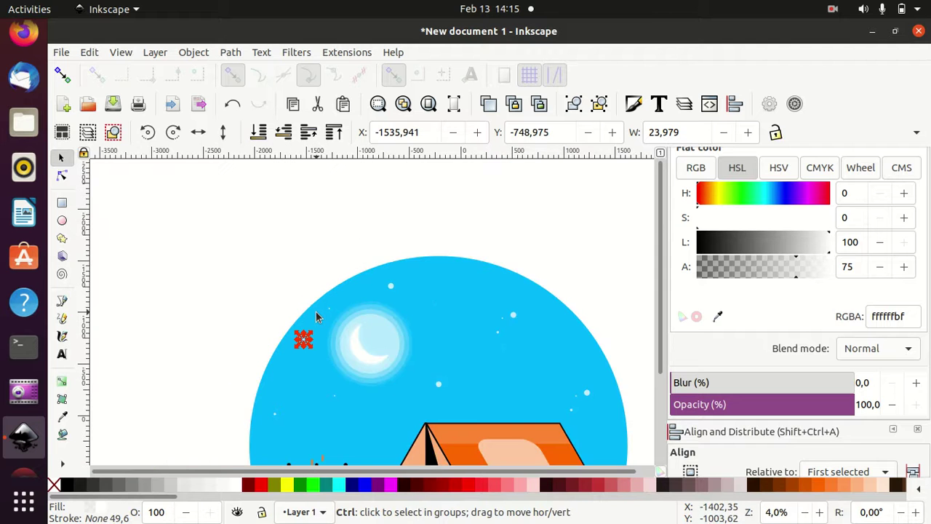
{"action": "scroll", "coordinate": [316, 311], "scroll_direction": "down", "scroll_amount": 1}
{"action": "left_click", "coordinate": [539, 271]}
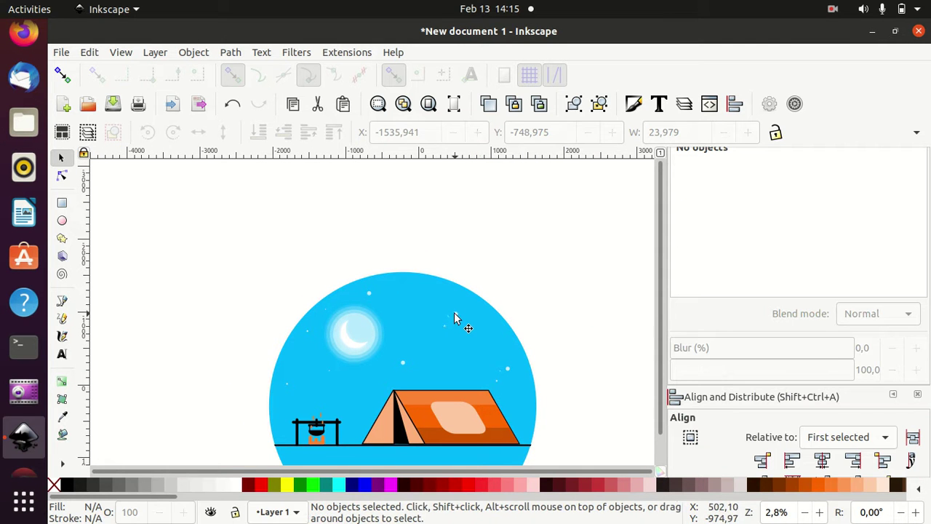
{"action": "left_click_drag", "start_coordinate": [454, 318], "coordinate": [487, 326]}
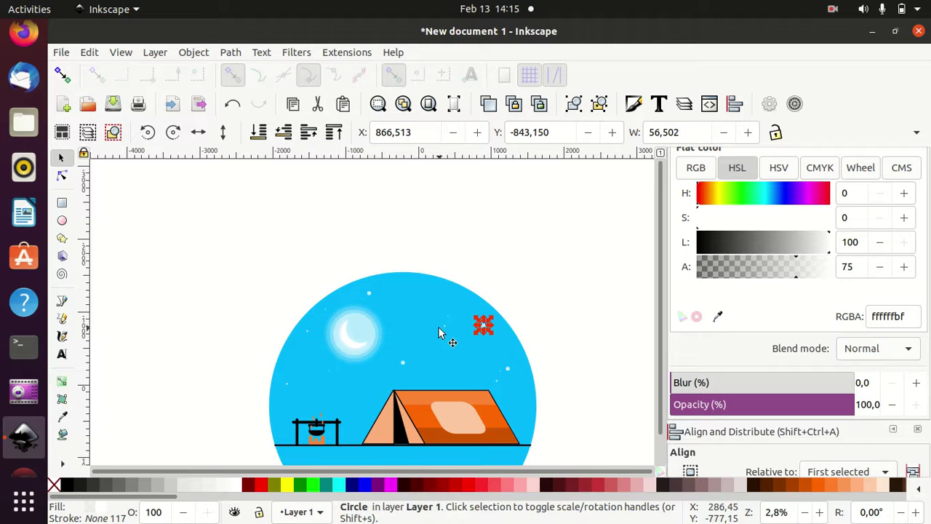
{"action": "left_click_drag", "start_coordinate": [475, 326], "coordinate": [417, 335]}
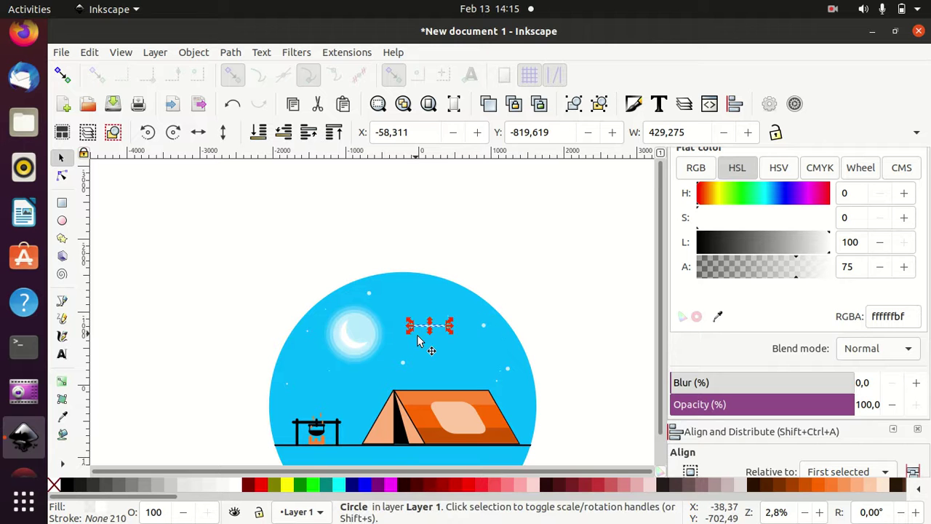
{"action": "key", "text": "ctrl+z"}
Shift another dot further left and undo an accidental stretch of the dot above the tent.
{"action": "scroll", "coordinate": [478, 338], "scroll_direction": "up", "scroll_amount": 4}
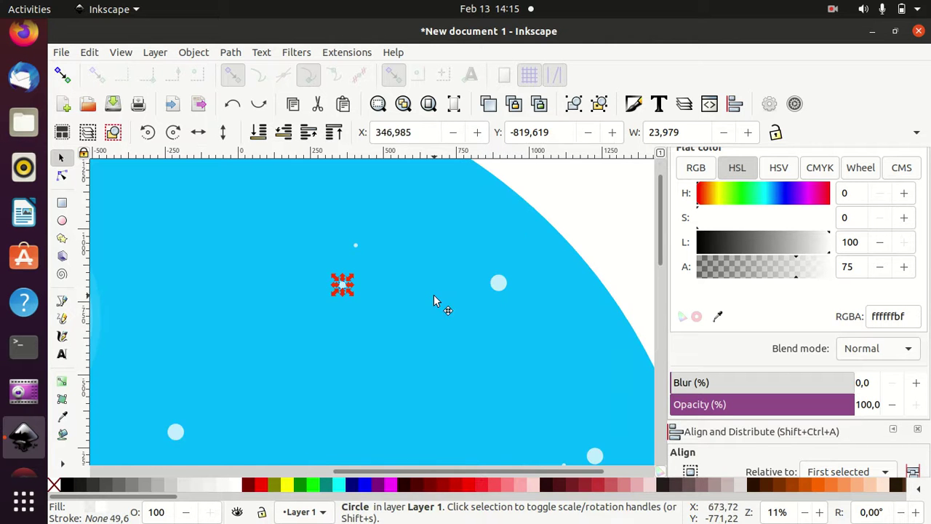
{"action": "left_click", "coordinate": [341, 289]}
{"action": "left_click_drag", "start_coordinate": [342, 285], "coordinate": [202, 287]}
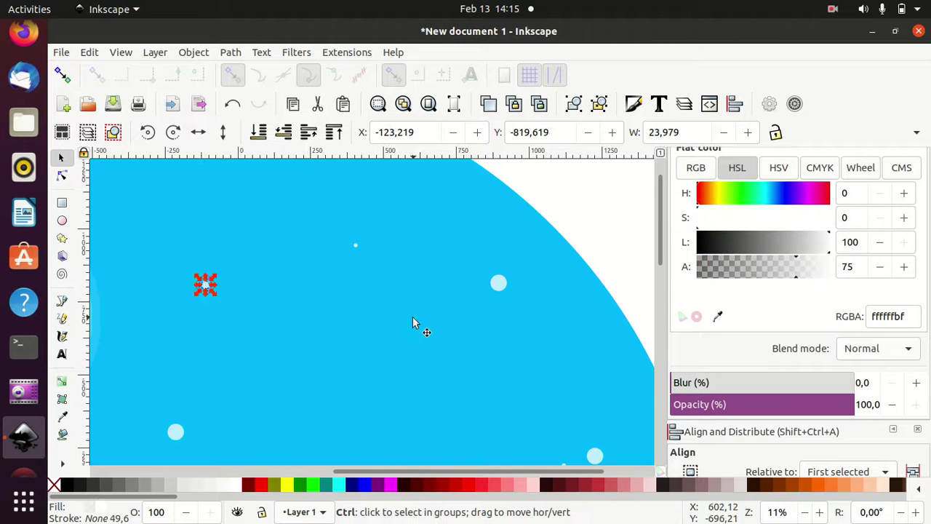
{"action": "scroll", "coordinate": [437, 327], "scroll_direction": "down", "scroll_amount": 3}
{"action": "left_click", "coordinate": [478, 366]}
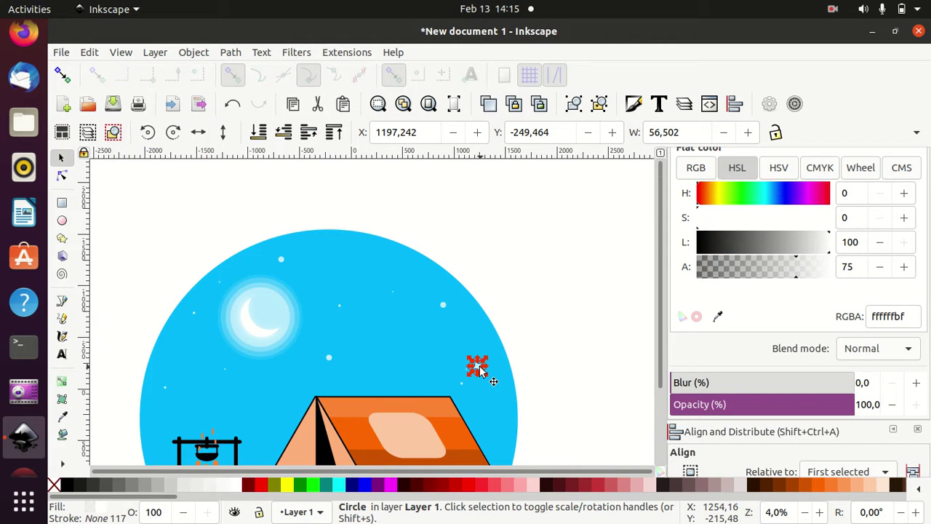
{"action": "left_click_drag", "start_coordinate": [468, 366], "coordinate": [420, 351]}
{"action": "key", "text": "ctrl+z"}
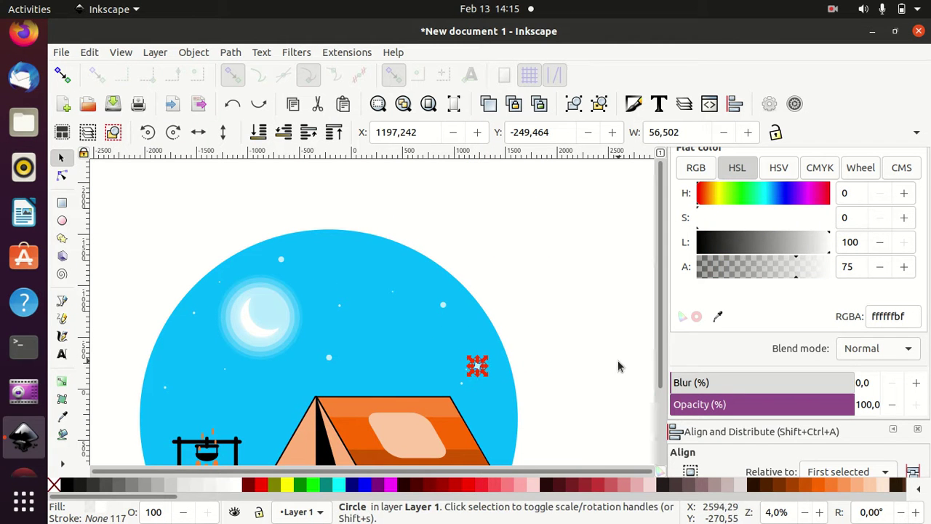
{"action": "key", "text": "Escape"}
Pan to the right side of the sky and nudge a dot near the circle's edge slightly right.
{"action": "scroll", "coordinate": [601, 347], "scroll_direction": "down", "scroll_amount": 2, "text": "ctrl"}
{"action": "scroll", "coordinate": [601, 347], "scroll_direction": "up", "scroll_amount": 3, "text": "ctrl"}
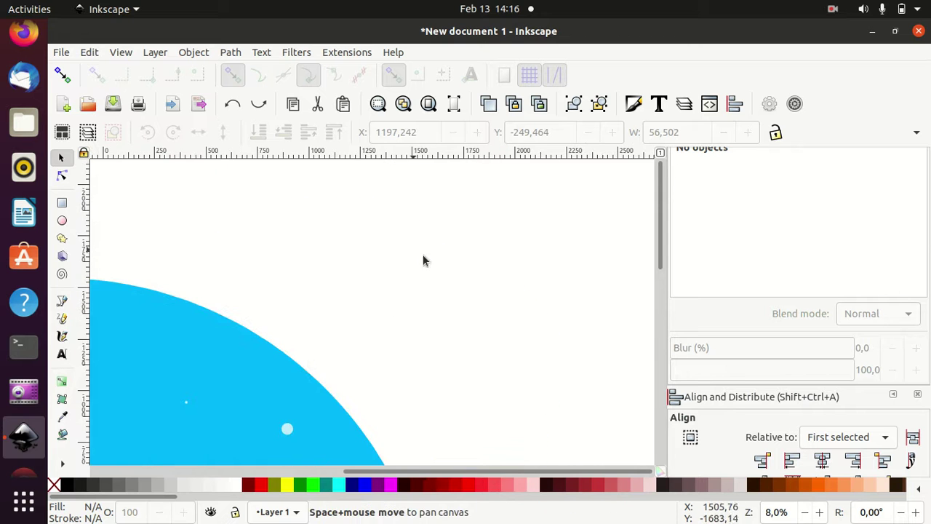
{"action": "left_click_drag", "start_coordinate": [423, 260], "coordinate": [582, 173]}
{"action": "mouse_move", "coordinate": [571, 287]}
{"action": "left_mouse_down"}
{"action": "mouse_move", "coordinate": [601, 199]}
{"action": "mouse_move", "coordinate": [534, 280]}
{"action": "left_mouse_up"}
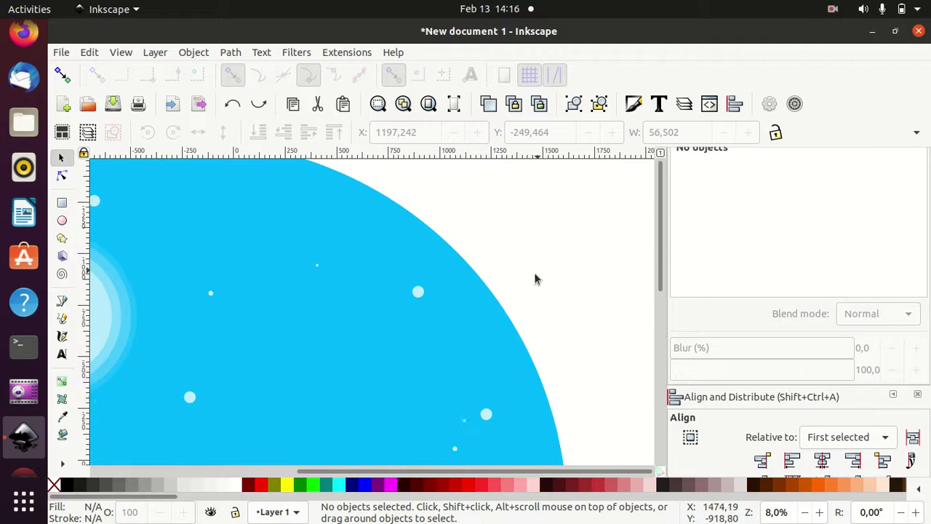
{"action": "left_click", "coordinate": [486, 414]}
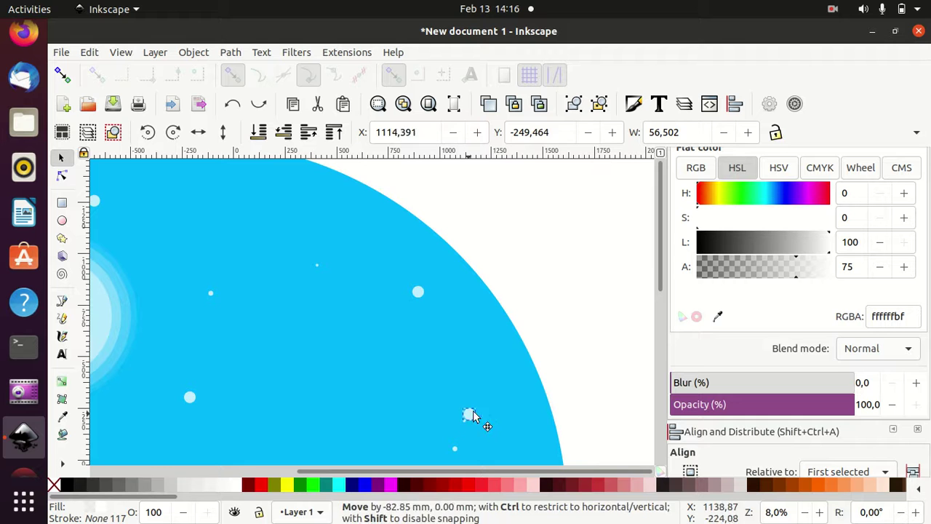
{"action": "left_click_drag", "start_coordinate": [487, 414], "coordinate": [523, 413]}
{"action": "key", "text": "Escape"}
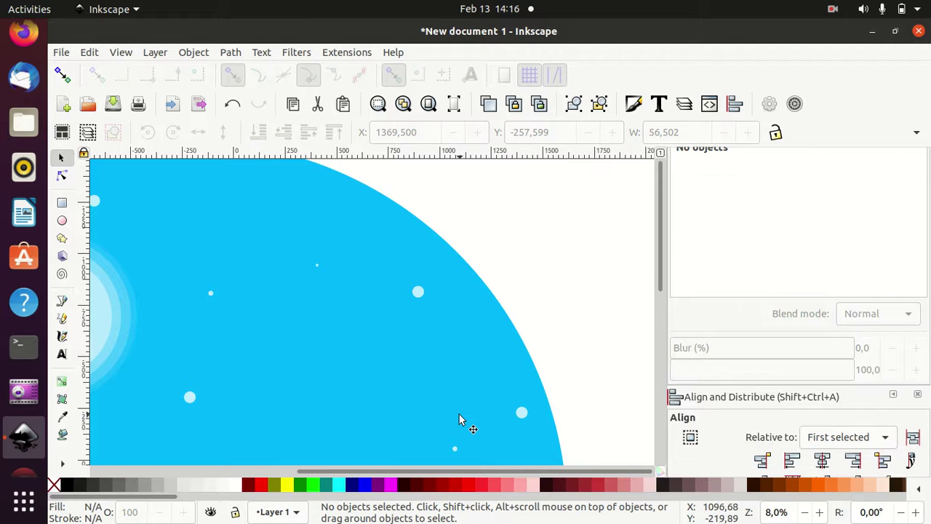
{"action": "left_click", "coordinate": [462, 421]}
{"action": "left_click_drag", "start_coordinate": [458, 420], "coordinate": [373, 348]}
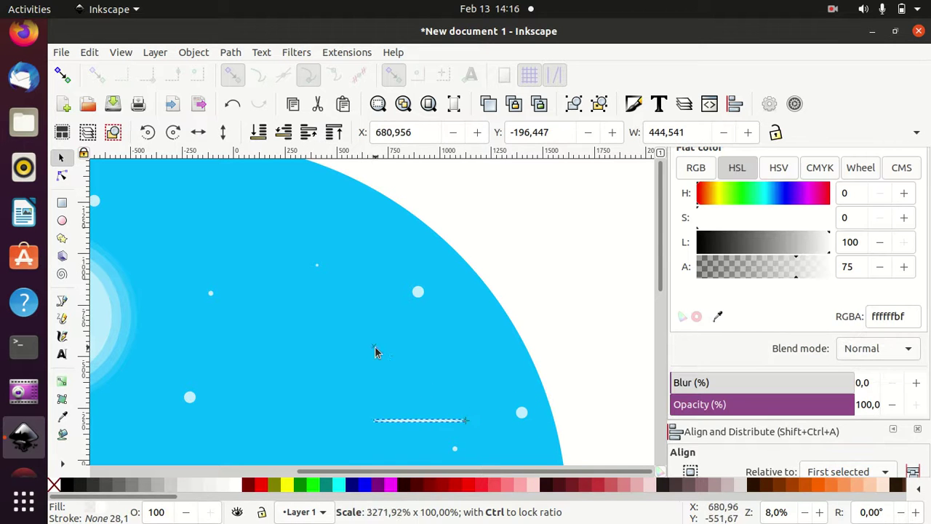
{"action": "key", "text": "ctrl+z"}
{"action": "key", "text": "Escape"}
Paste a copy of a dot into the sky, delete the stray dot near the bottom, and zoom out.
{"action": "left_click_drag", "start_coordinate": [536, 272], "coordinate": [496, 412]}
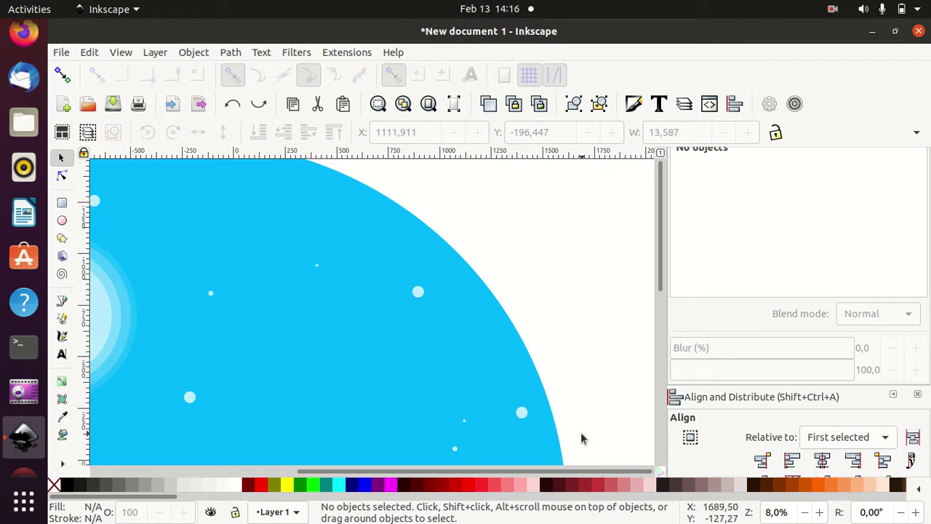
{"action": "mouse_move", "coordinate": [444, 209]}
{"action": "left_mouse_down"}
{"action": "mouse_move", "coordinate": [484, 439]}
{"action": "mouse_move", "coordinate": [433, 396]}
{"action": "left_mouse_up"}
{"action": "key", "text": "ctrl+z"}
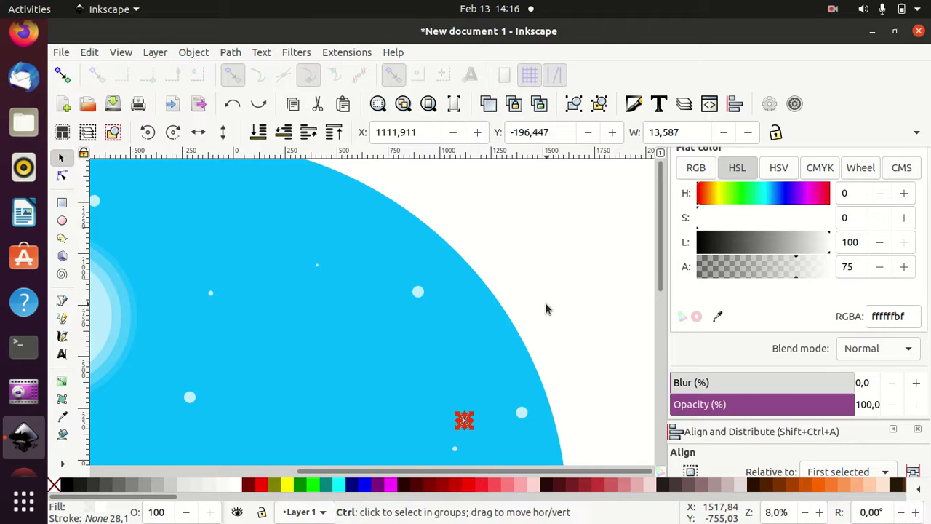
{"action": "key", "text": "ctrl+v"}
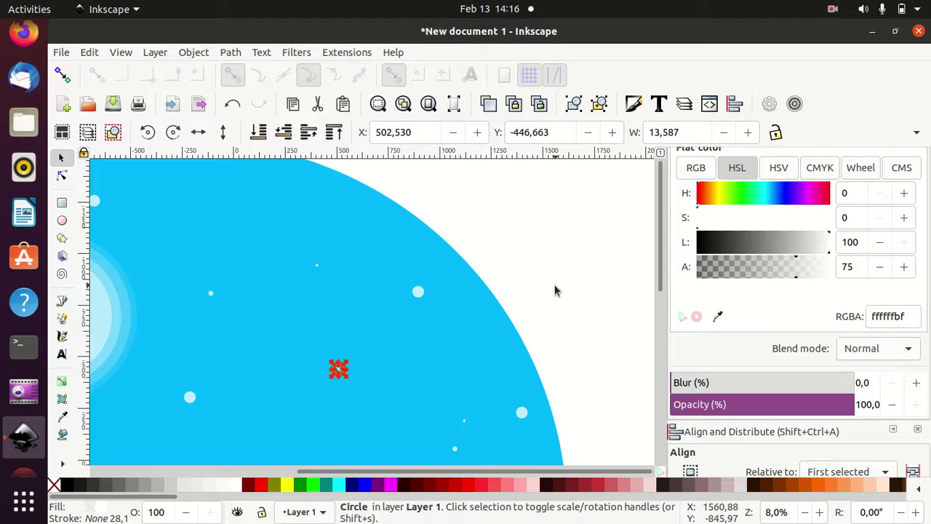
{"action": "left_click", "coordinate": [579, 267]}
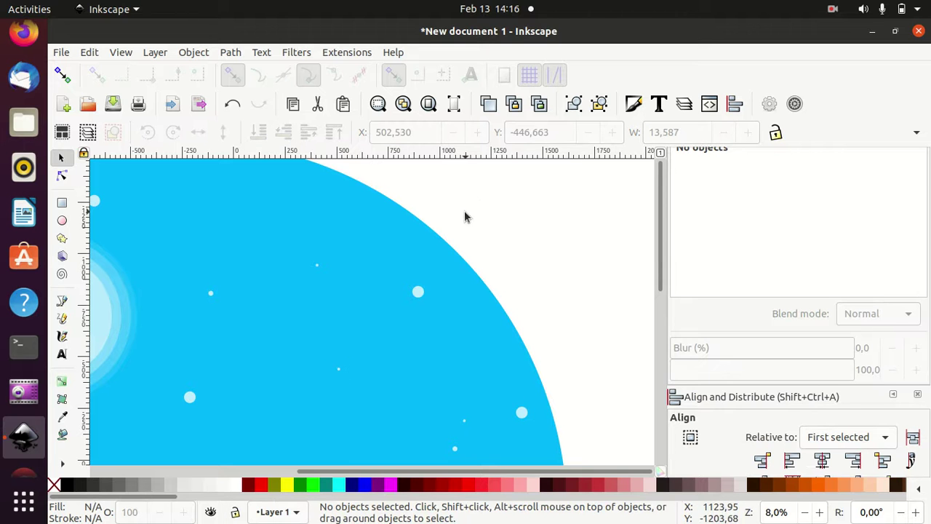
{"action": "left_click_drag", "start_coordinate": [466, 217], "coordinate": [475, 432]}
{"action": "left_click_drag", "start_coordinate": [448, 211], "coordinate": [479, 429]}
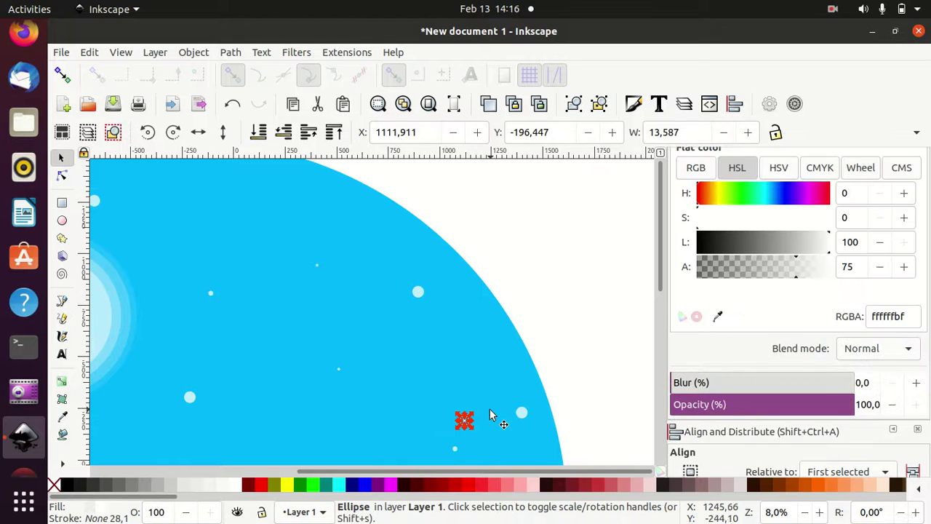
{"action": "key", "text": "Delete"}
{"action": "scroll", "coordinate": [550, 264], "scroll_direction": "down", "scroll_amount": 3}
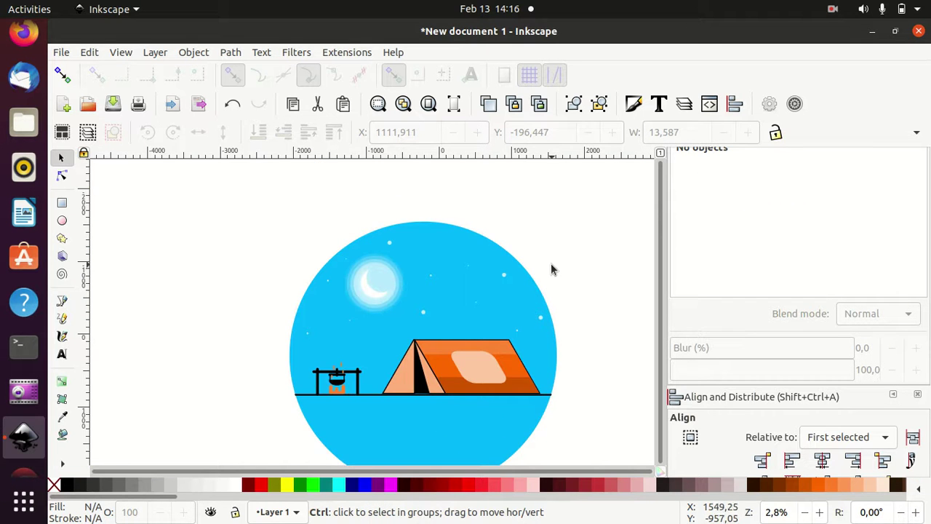
{"action": "scroll", "coordinate": [557, 254], "scroll_direction": "down", "scroll_amount": 1}
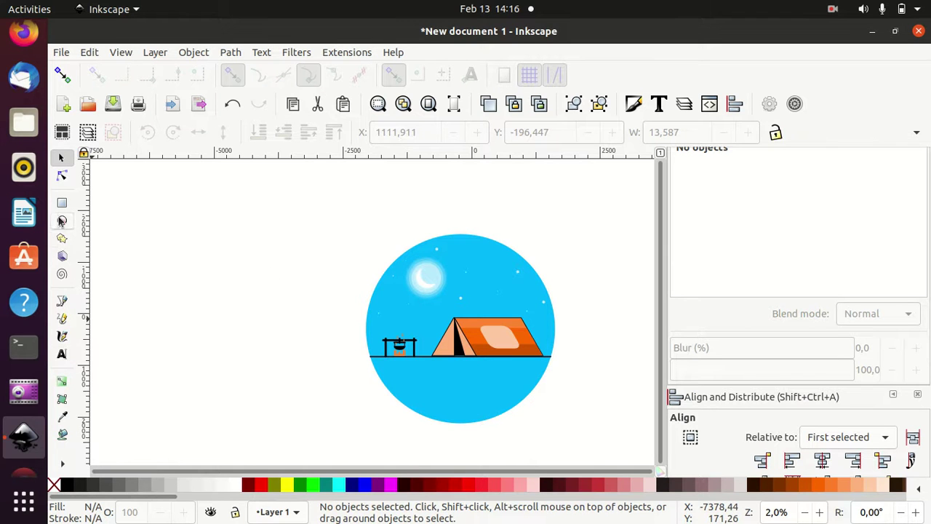
Draw a triangle with the Star/Polygon tool and fill it black.
{"action": "left_click", "coordinate": [62, 240]}
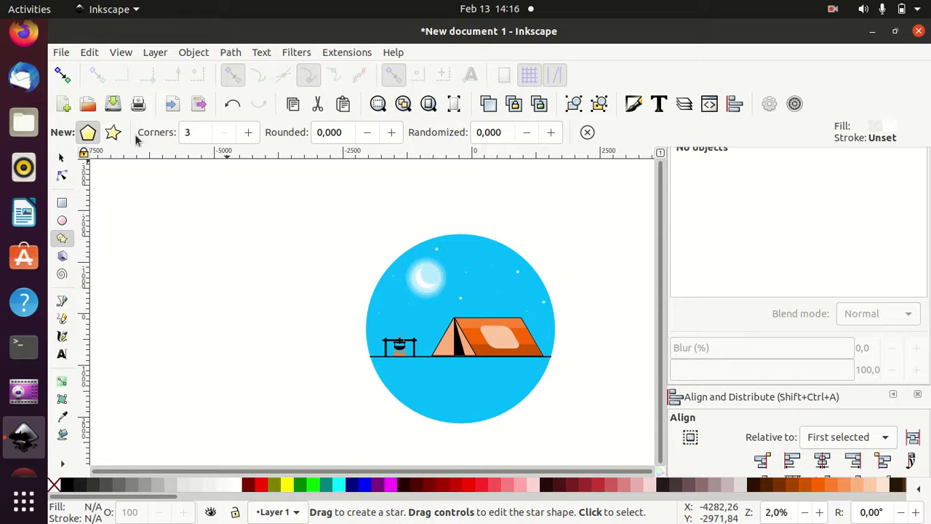
{"action": "left_click_drag", "start_coordinate": [238, 264], "coordinate": [268, 309]}
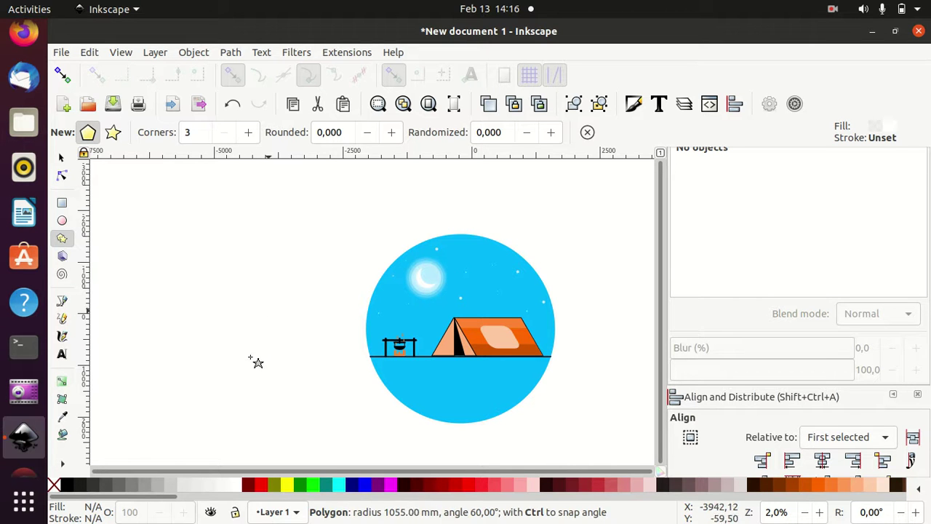
{"action": "left_click_drag", "start_coordinate": [256, 361], "coordinate": [267, 312]}
{"action": "left_click", "coordinate": [61, 486]}
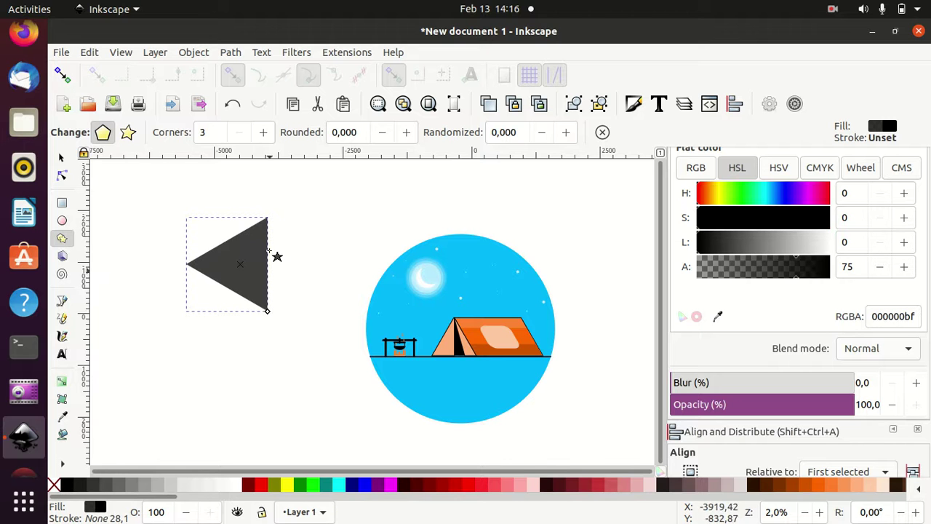
Rotate the triangle upright and move it onto the scene beside the tent.
{"action": "left_click", "coordinate": [61, 158]}
{"action": "left_click", "coordinate": [238, 265]}
{"action": "left_click_drag", "start_coordinate": [271, 214], "coordinate": [301, 295]}
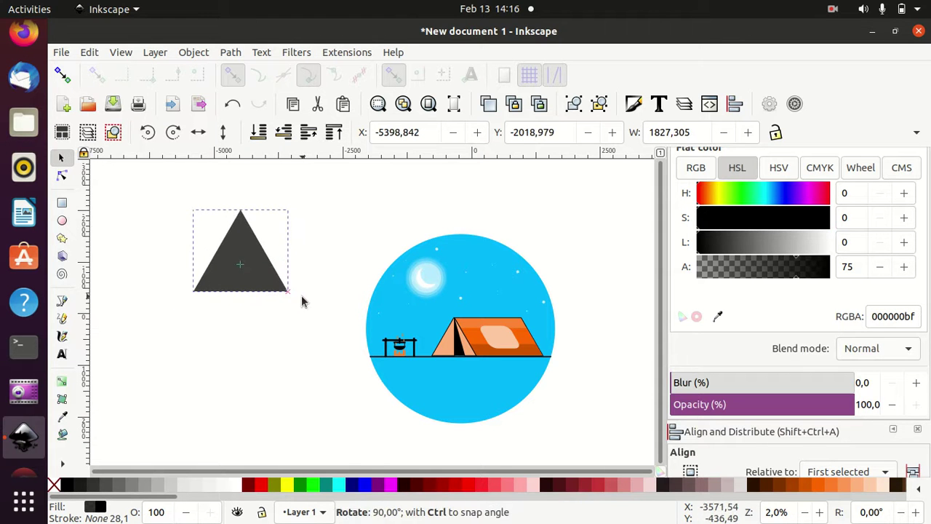
{"action": "left_click_drag", "start_coordinate": [247, 255], "coordinate": [428, 315]}
Narrow and shorten the triangle, set its alpha to 100, and restack it behind the tent flaps.
{"action": "left_click", "coordinate": [390, 322]}
{"action": "mouse_move", "coordinate": [386, 320]}
{"action": "left_mouse_down"}
{"action": "mouse_move", "coordinate": [446, 328]}
{"action": "mouse_move", "coordinate": [443, 319]}
{"action": "left_mouse_up"}
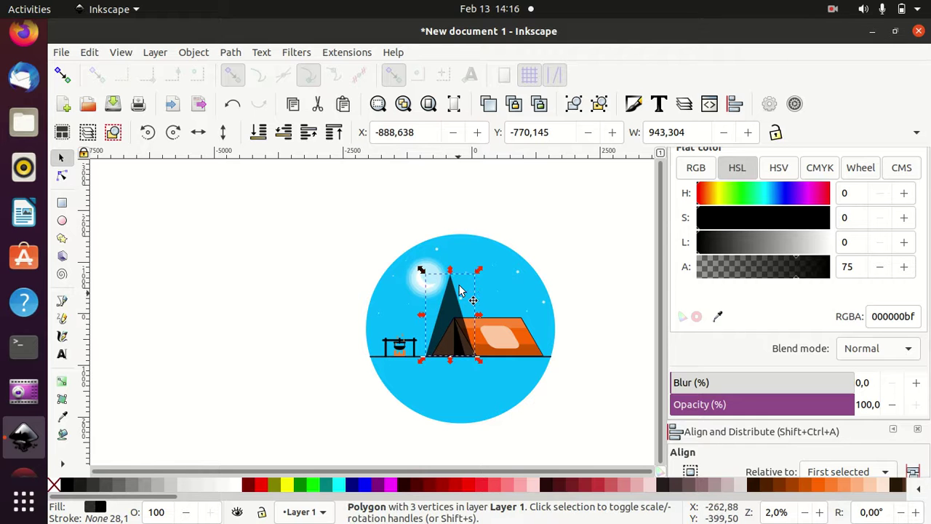
{"action": "left_click_drag", "start_coordinate": [452, 273], "coordinate": [450, 286]}
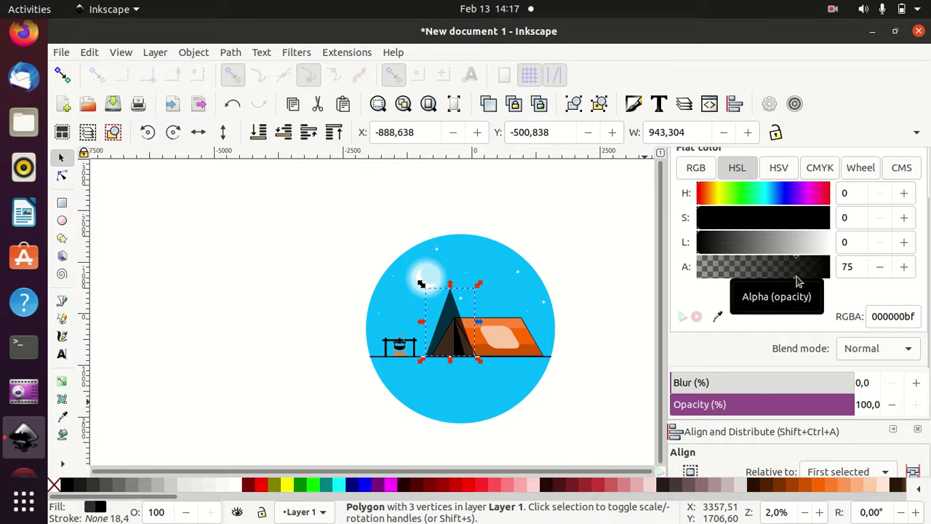
{"action": "left_click_drag", "start_coordinate": [796, 276], "coordinate": [832, 282]}
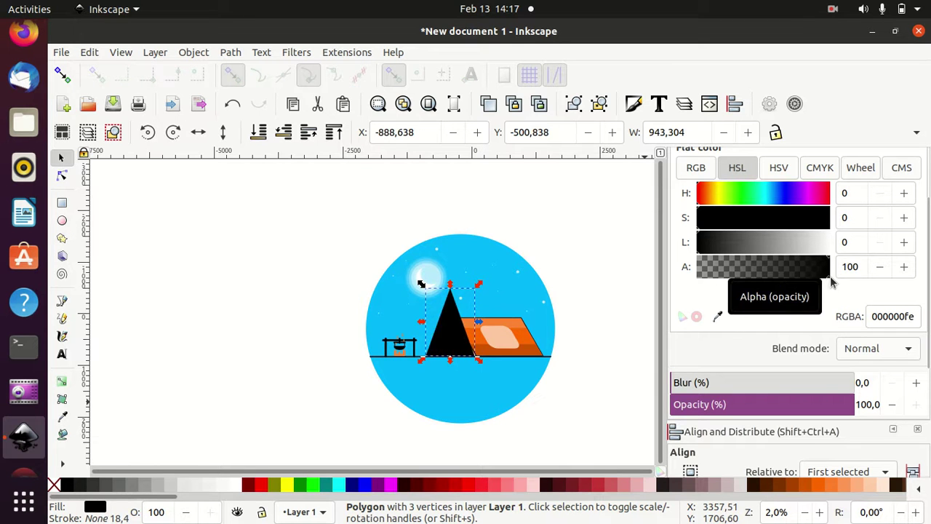
{"action": "left_click", "coordinate": [259, 134]}
{"action": "left_click", "coordinate": [309, 133]}
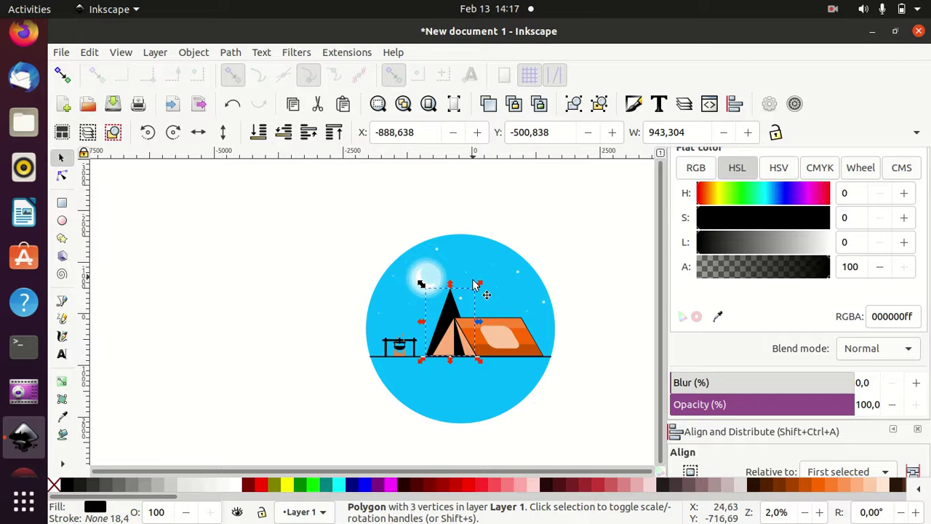
Duplicate the tree, move the copy right, shorten it, and place it behind the tent.
{"action": "key", "text": "Page_Up"}
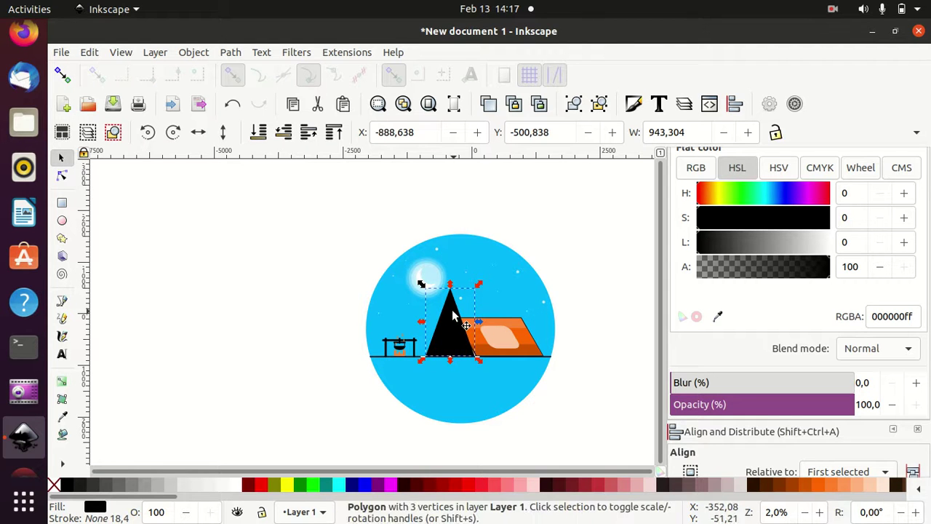
{"action": "left_click_drag", "start_coordinate": [452, 317], "coordinate": [478, 317]}
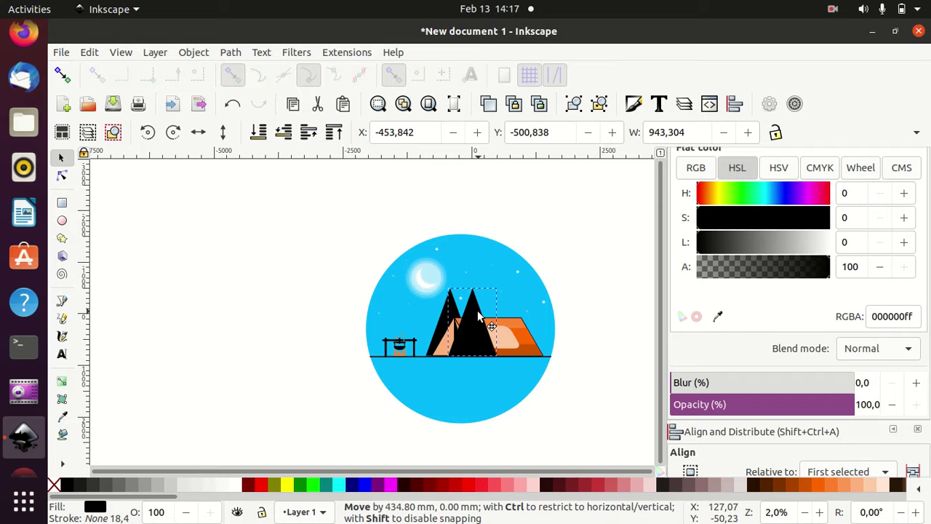
{"action": "left_click_drag", "start_coordinate": [472, 284], "coordinate": [475, 306]}
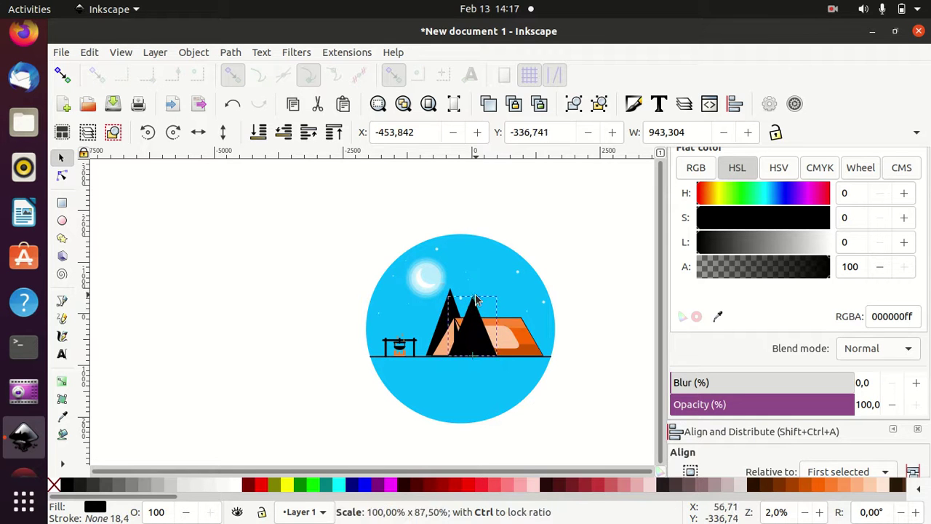
{"action": "left_click", "coordinate": [261, 138]}
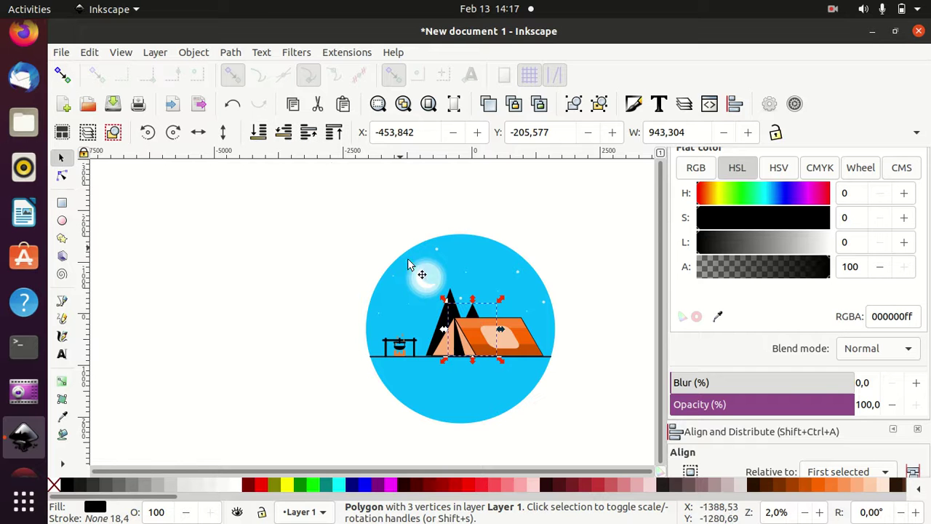
Duplicate again and place the tall copy over the tent, just above the blue circle in stacking order.
{"action": "key", "text": "ctrl"}
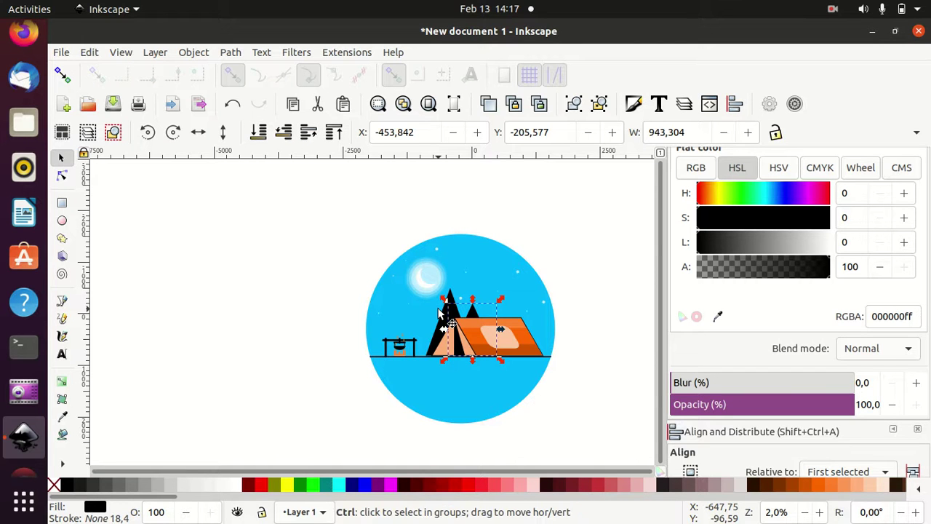
{"action": "left_click_drag", "start_coordinate": [456, 310], "coordinate": [514, 326]}
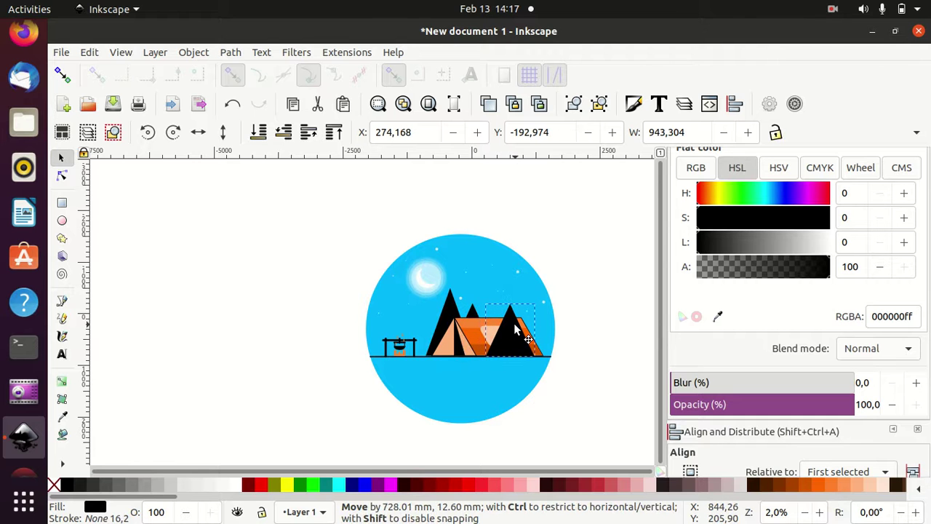
{"action": "key", "text": "ctrl+z"}
{"action": "mouse_move", "coordinate": [478, 330]}
{"action": "left_mouse_down"}
{"action": "mouse_move", "coordinate": [510, 330]}
{"action": "mouse_move", "coordinate": [505, 263]}
{"action": "left_mouse_up"}
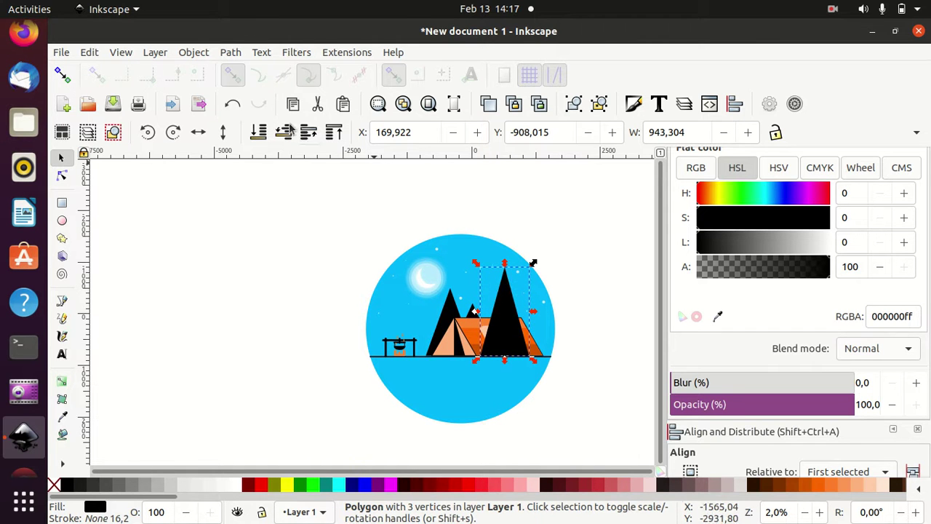
{"action": "left_click", "coordinate": [258, 132]}
{"action": "left_click", "coordinate": [309, 132]}
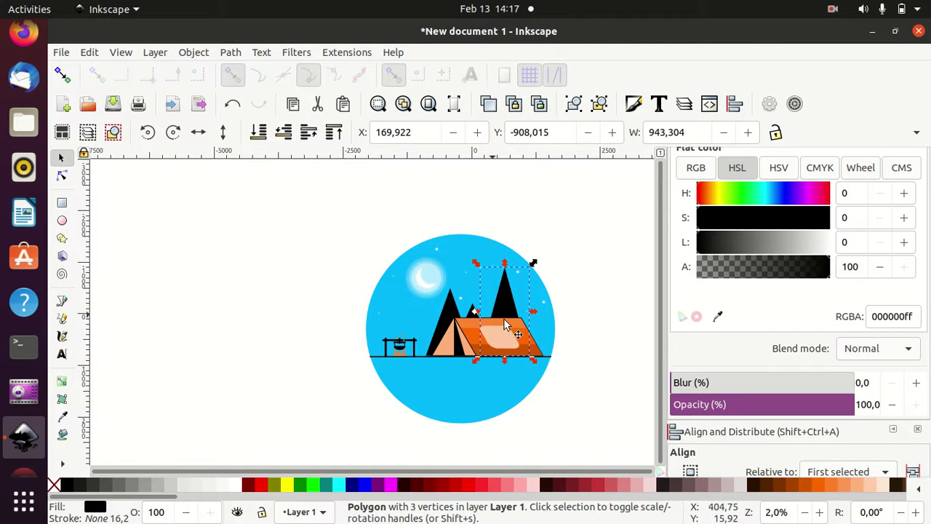
Add a shorter third tree copy at the scene's right edge.
{"action": "key", "text": "ctrl"}
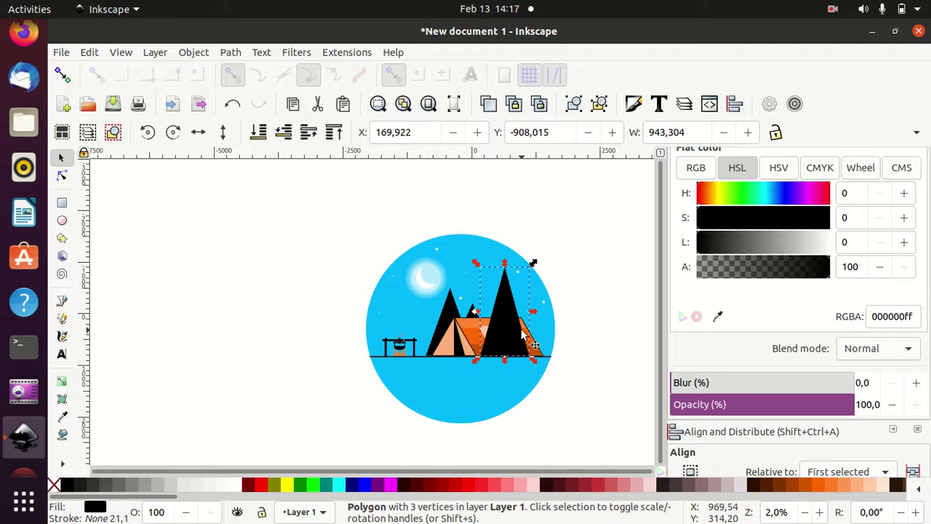
{"action": "left_click_drag", "start_coordinate": [505, 325], "coordinate": [540, 326]}
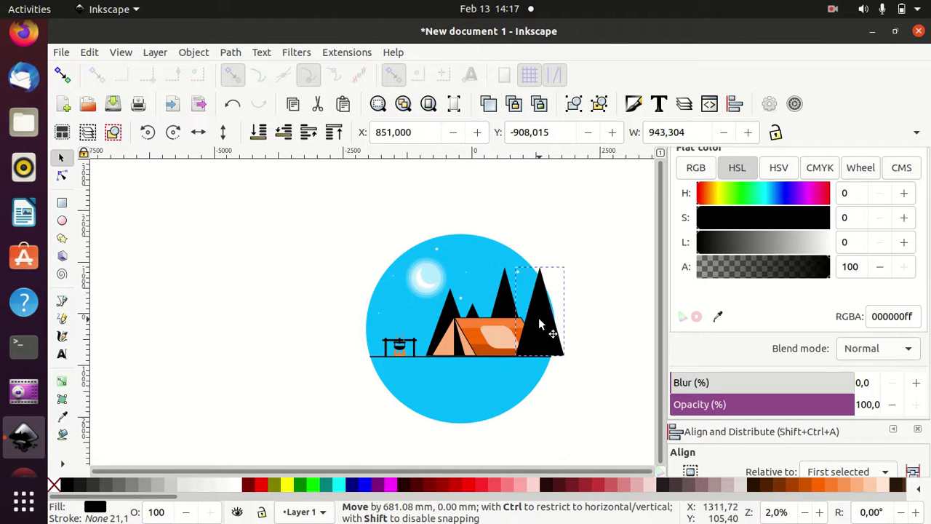
{"action": "left_click_drag", "start_coordinate": [539, 267], "coordinate": [539, 288]}
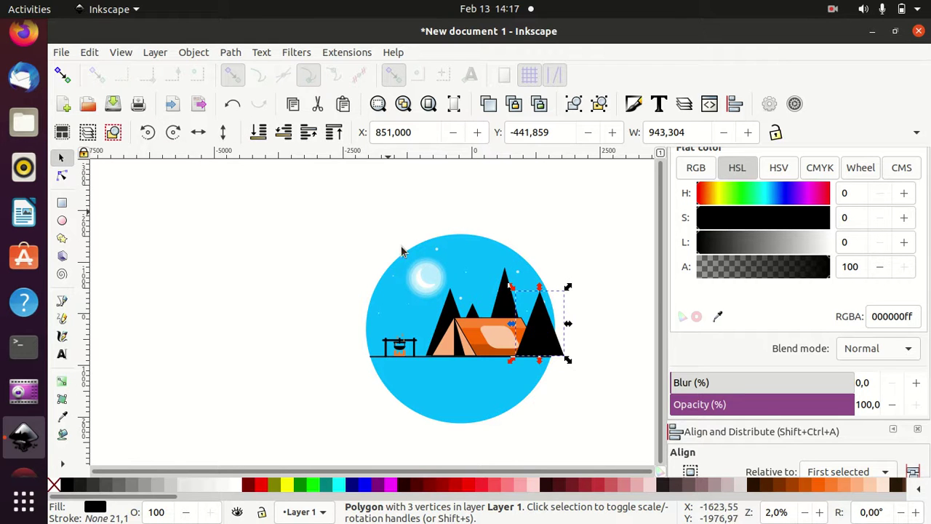
{"action": "left_click", "coordinate": [474, 250]}
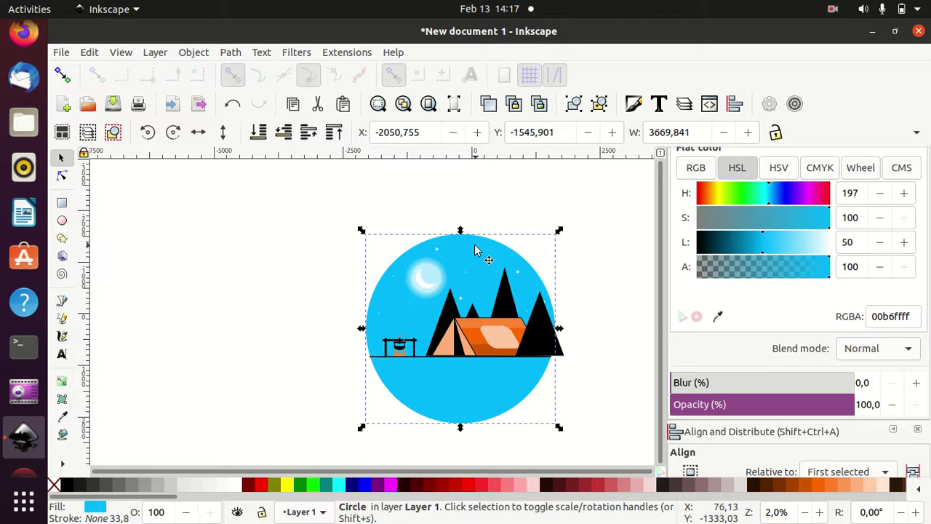
Intersect the blue circle with the protruding right tree to trim it to the circle's edge.
{"action": "key", "text": "ctrl"}
{"action": "key", "text": "Home"}
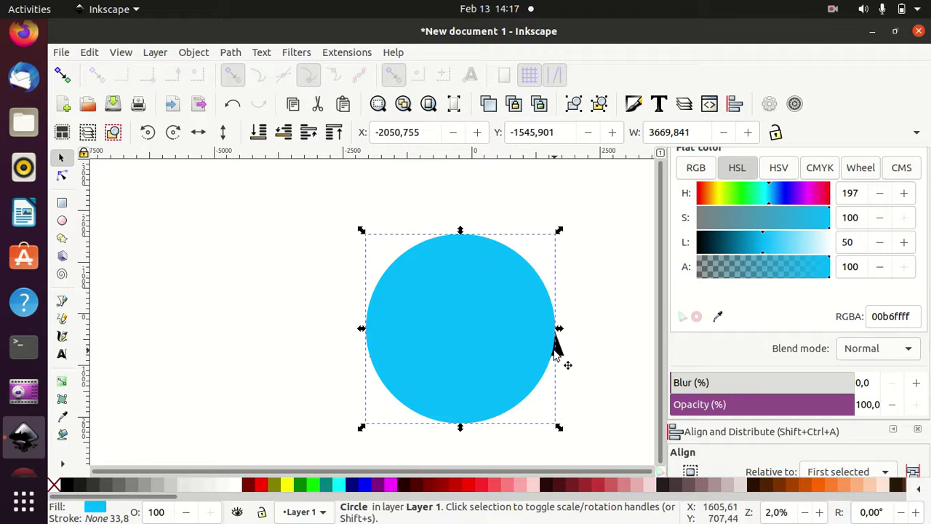
{"action": "left_click", "coordinate": [558, 352], "text": "shift"}
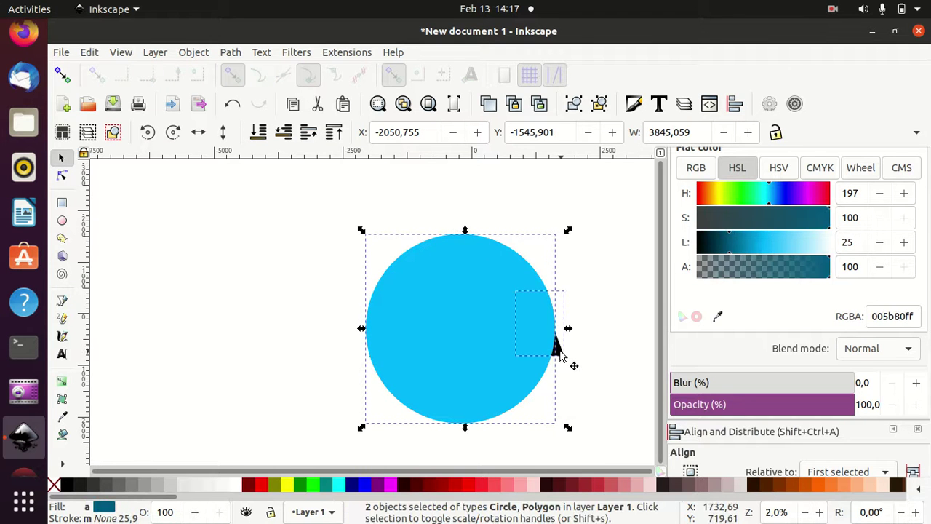
{"action": "left_click", "coordinate": [229, 52]}
{"action": "left_click", "coordinate": [269, 154]}
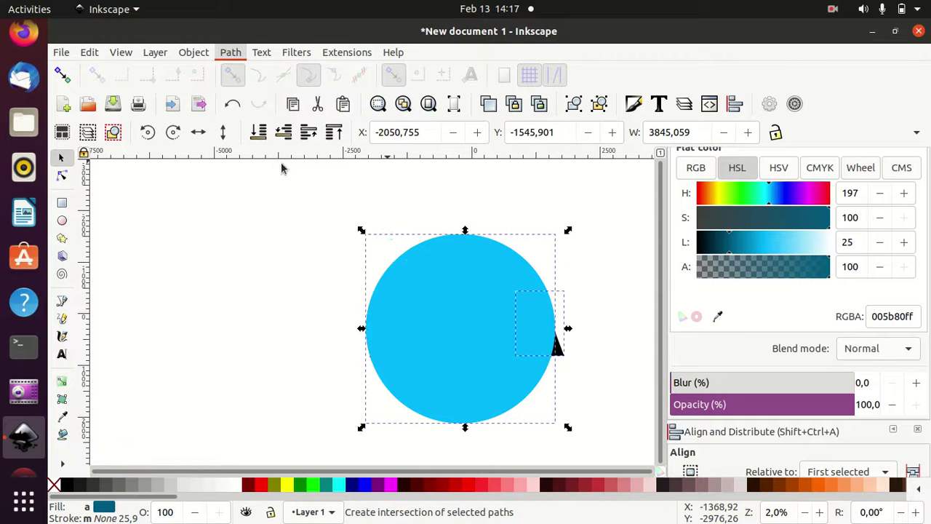
{"action": "left_click", "coordinate": [576, 245]}
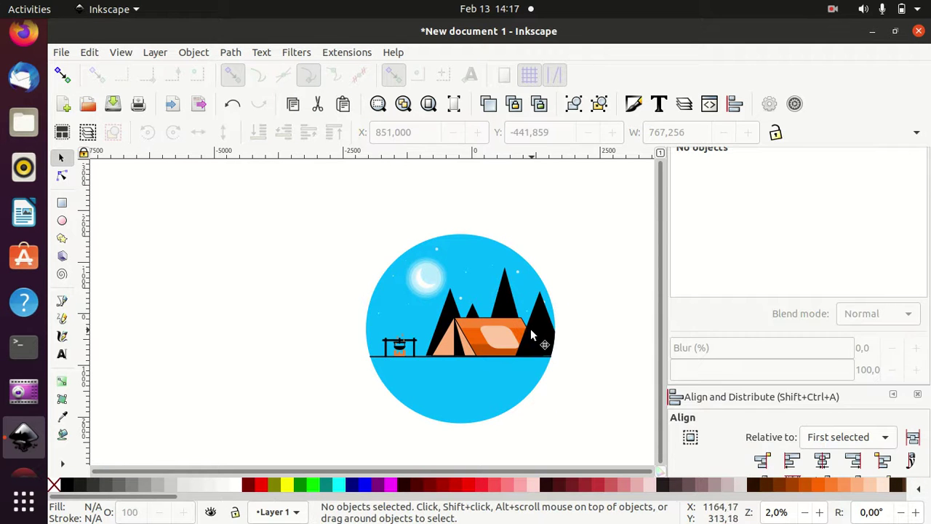
Restack the trimmed right tree back just above the blue circle.
{"action": "left_click", "coordinate": [531, 335]}
{"action": "left_click", "coordinate": [336, 135]}
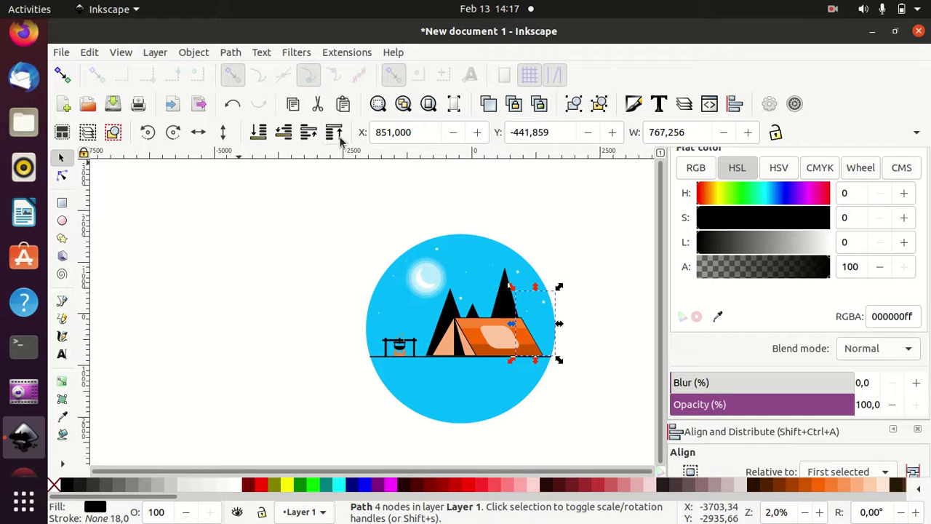
{"action": "left_click", "coordinate": [308, 132]}
{"action": "left_click", "coordinate": [543, 193]}
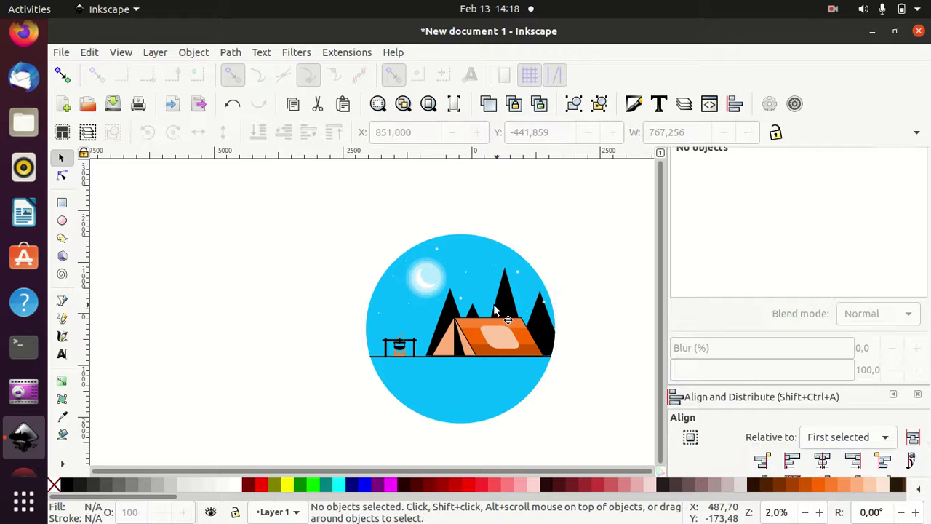
{"action": "left_click", "coordinate": [452, 305]}
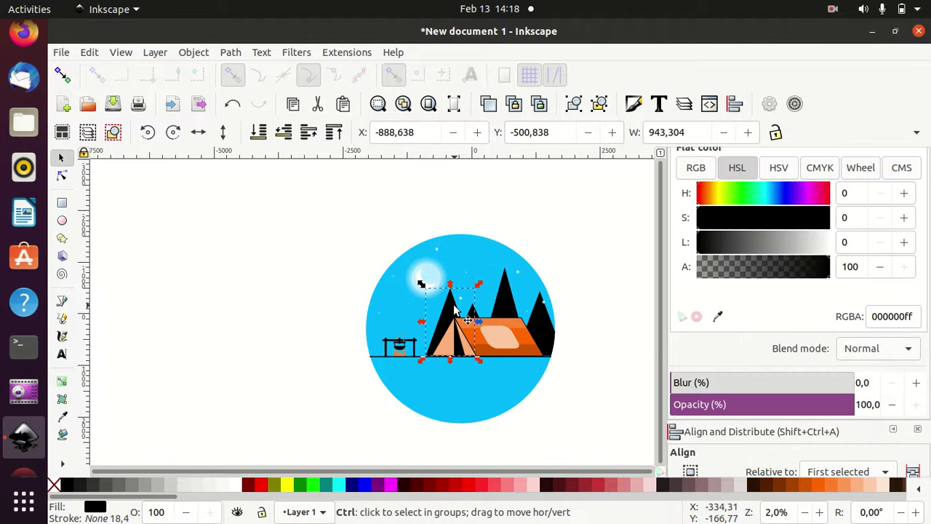
Drag the middle tree left and restack it beneath the campfire.
{"action": "left_click_drag", "start_coordinate": [454, 303], "coordinate": [405, 302]}
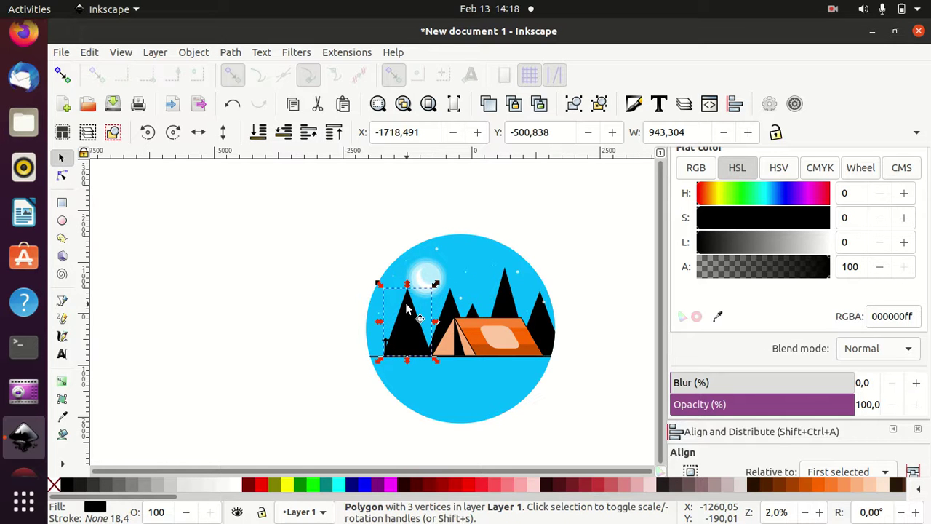
{"action": "left_click", "coordinate": [258, 132]}
{"action": "left_click", "coordinate": [309, 132]}
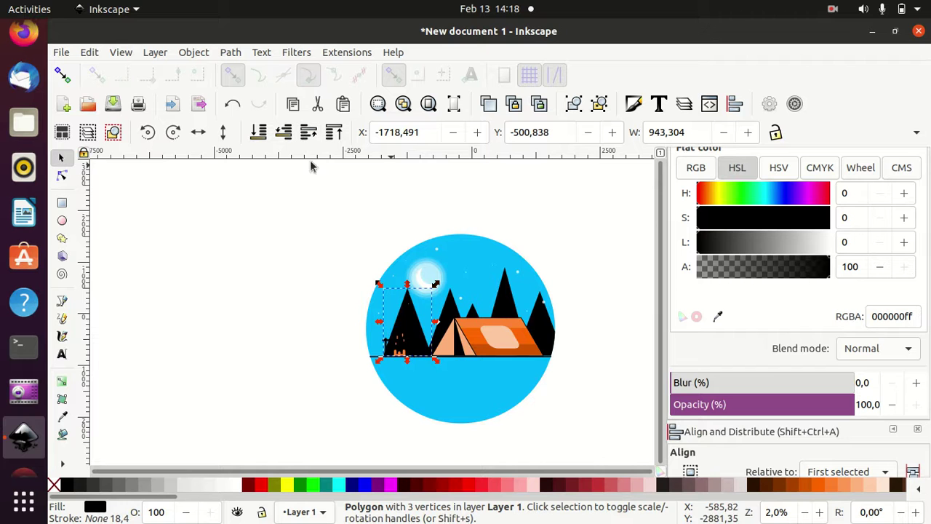
{"action": "left_click", "coordinate": [472, 308], "text": "shift"}
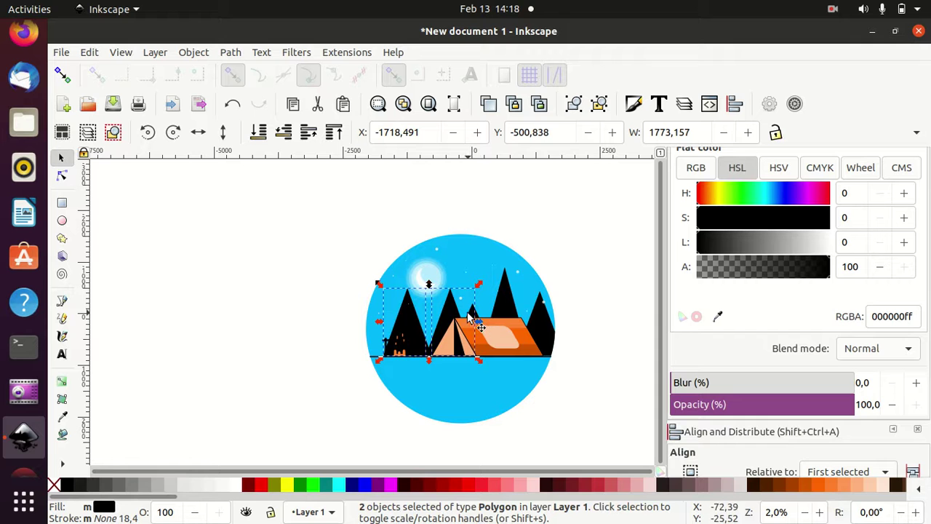
{"action": "left_click", "coordinate": [473, 319], "text": "shift"}
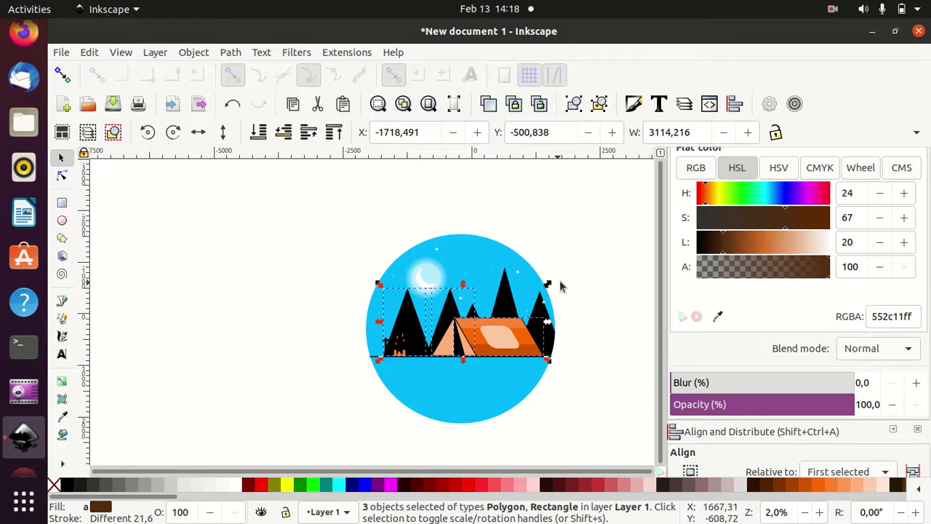
{"action": "left_click", "coordinate": [589, 261]}
Select several trees and try making them semi-transparent, then undo the alpha change.
{"action": "left_click", "coordinate": [542, 304]}
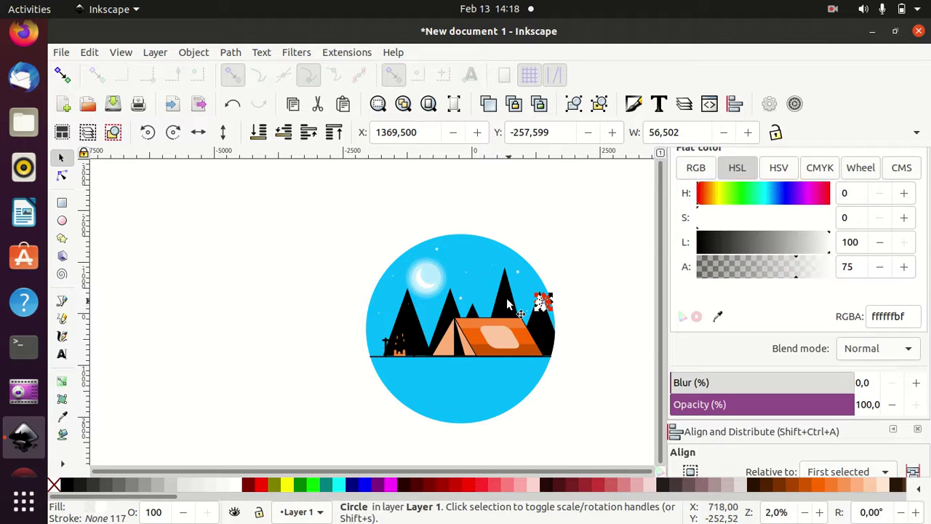
{"action": "left_click", "coordinate": [564, 317]}
{"action": "left_click", "coordinate": [551, 339]}
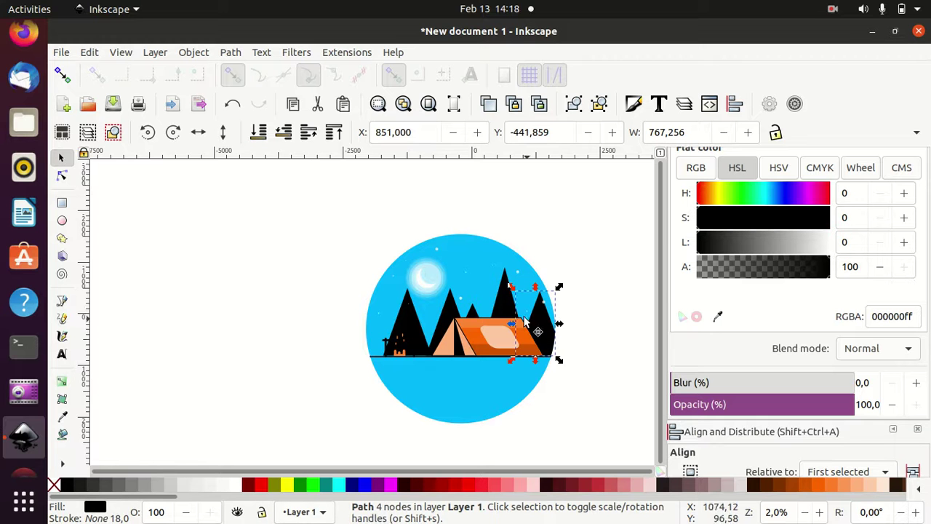
{"action": "left_click", "coordinate": [499, 302], "text": "shift"}
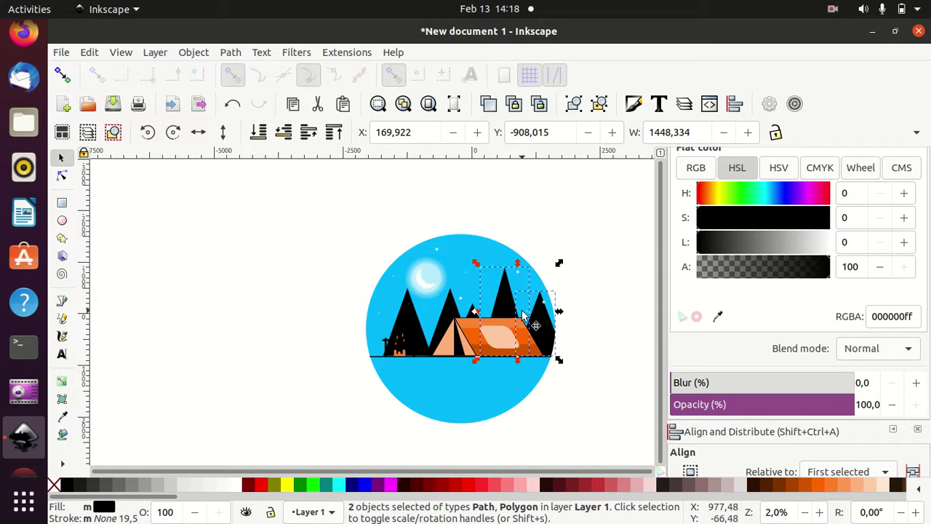
{"action": "left_click", "coordinate": [455, 318], "text": "shift"}
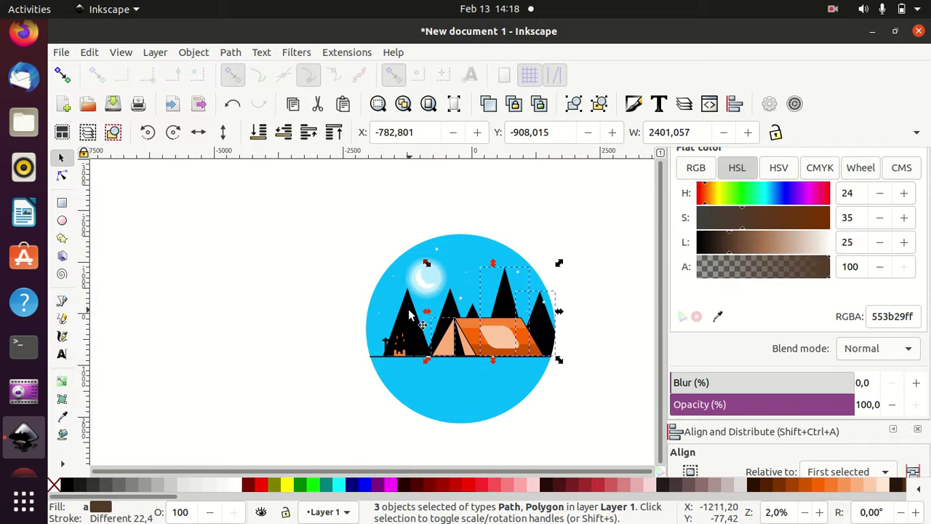
{"action": "left_click", "coordinate": [419, 320], "text": "shift"}
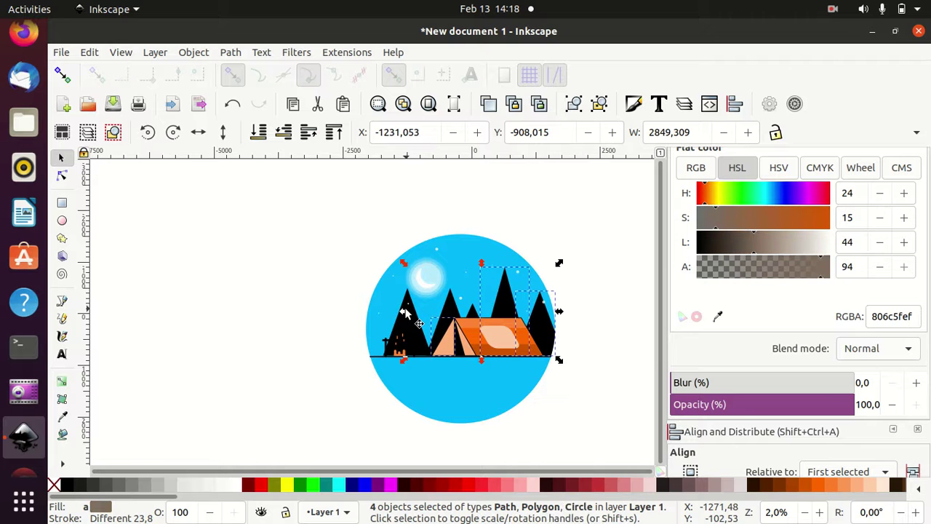
{"action": "left_click", "coordinate": [806, 278]}
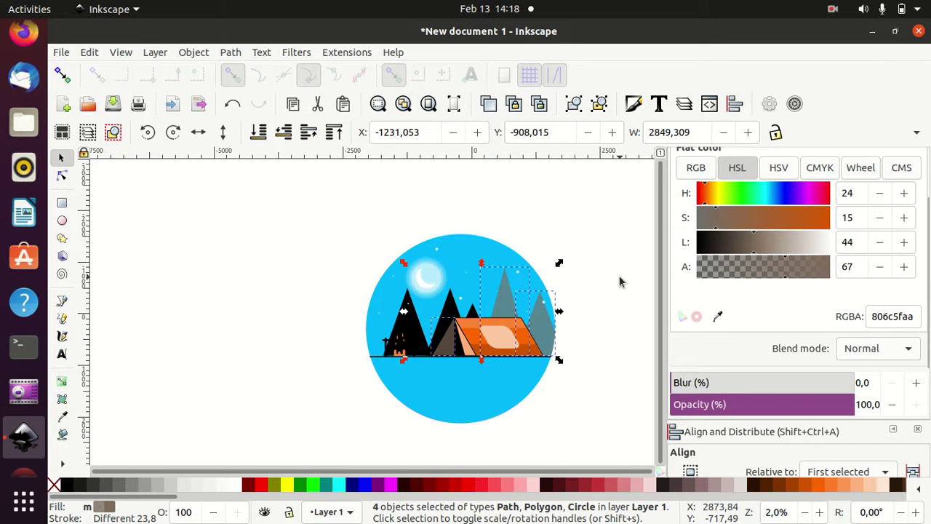
{"action": "key", "text": "ctrl+z"}
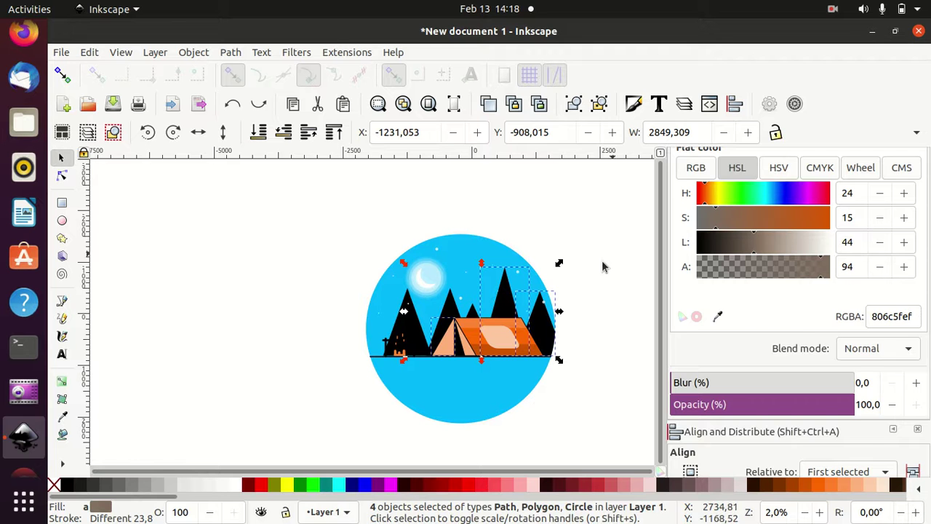
{"action": "left_click", "coordinate": [593, 280]}
Raise the lightness of the tall tree and small right-hand tree to about 45 for grey.
{"action": "left_click", "coordinate": [521, 309]}
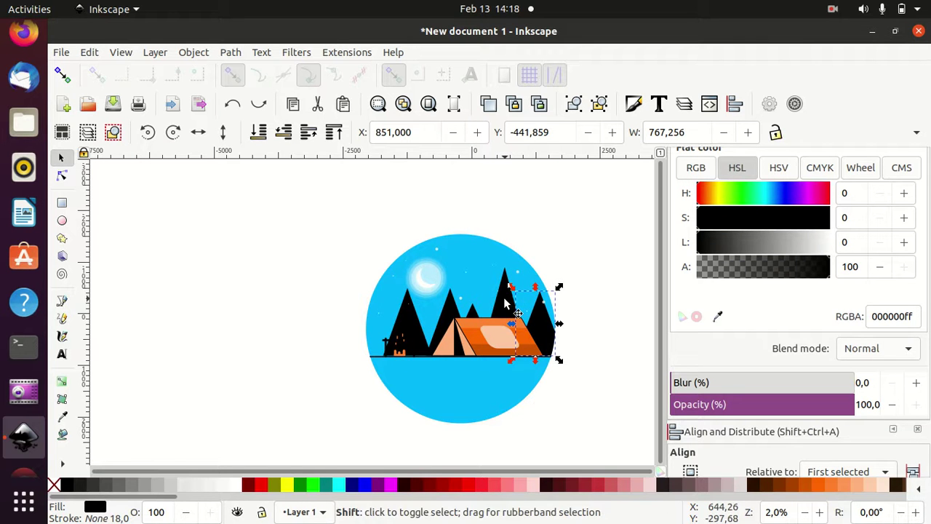
{"action": "left_click", "coordinate": [507, 293], "text": "shift"}
{"action": "left_click", "coordinate": [434, 321], "text": "shift"}
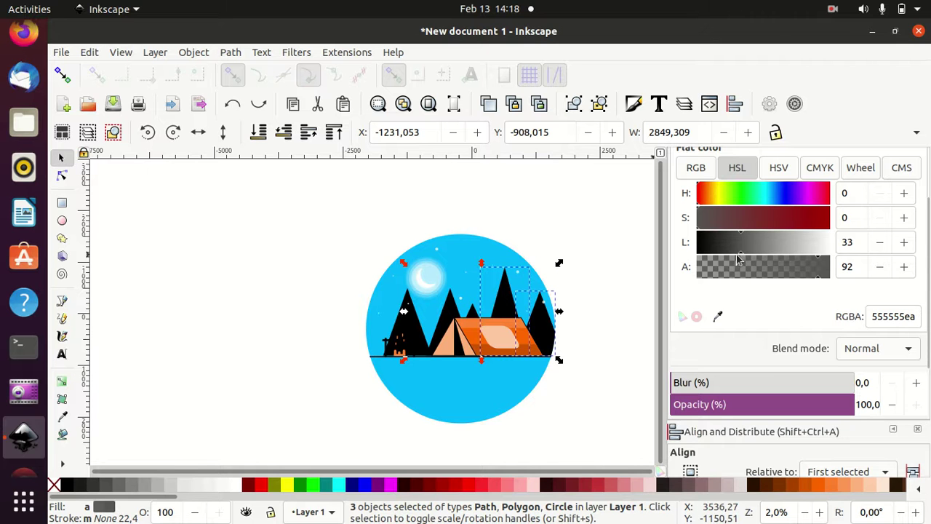
{"action": "left_click_drag", "start_coordinate": [742, 254], "coordinate": [757, 253]}
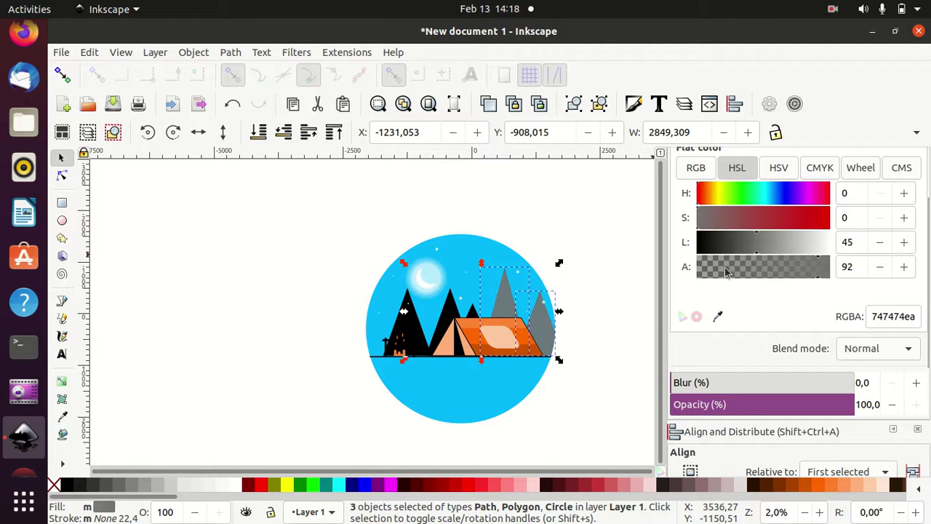
{"action": "left_click", "coordinate": [612, 317]}
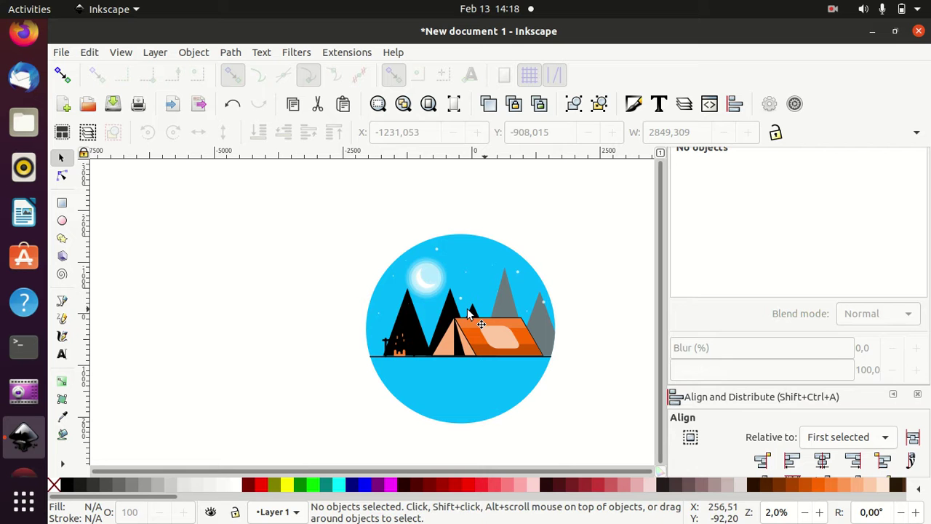
Fade the left black tree, raise it, and move it right and shorter behind the tent.
{"action": "left_click", "coordinate": [404, 319]}
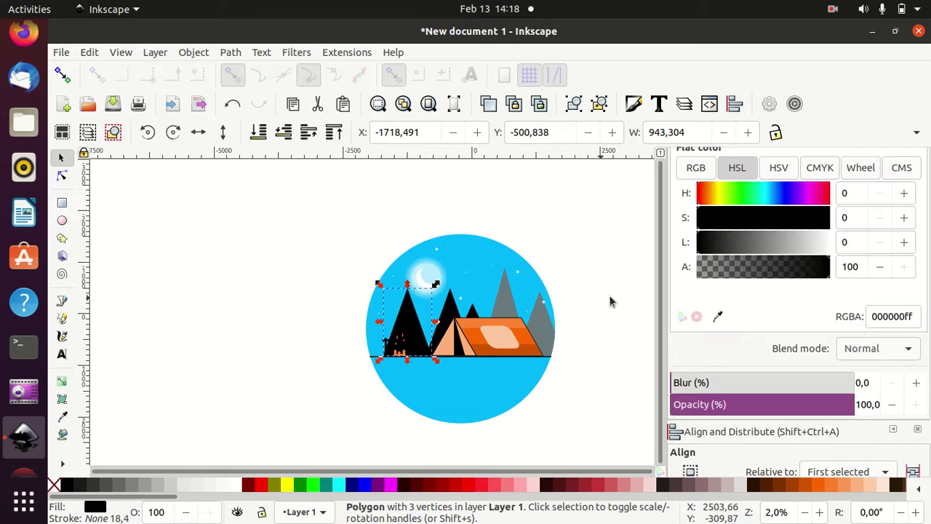
{"action": "left_click", "coordinate": [737, 274]}
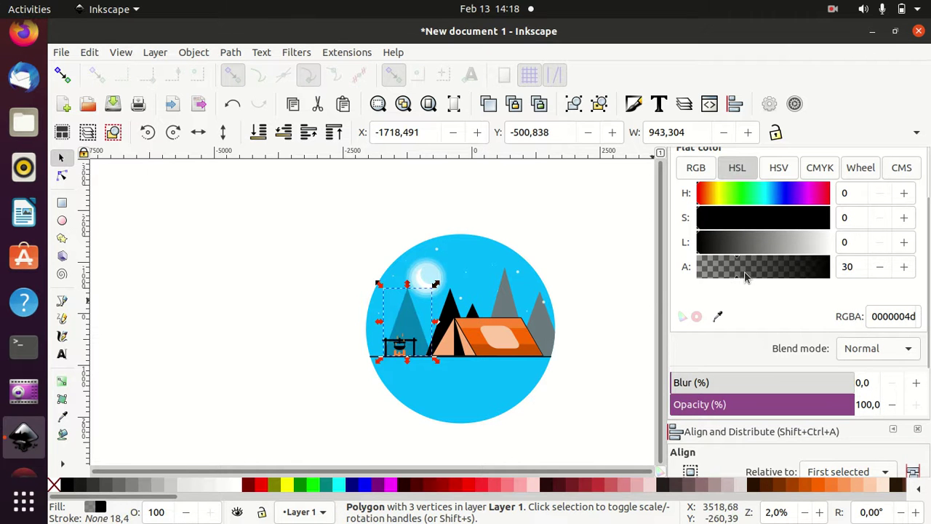
{"action": "mouse_move", "coordinate": [740, 281]}
{"action": "left_mouse_down"}
{"action": "mouse_move", "coordinate": [758, 278]}
{"action": "mouse_move", "coordinate": [717, 275]}
{"action": "mouse_move", "coordinate": [803, 281]}
{"action": "mouse_move", "coordinate": [784, 277]}
{"action": "left_mouse_up"}
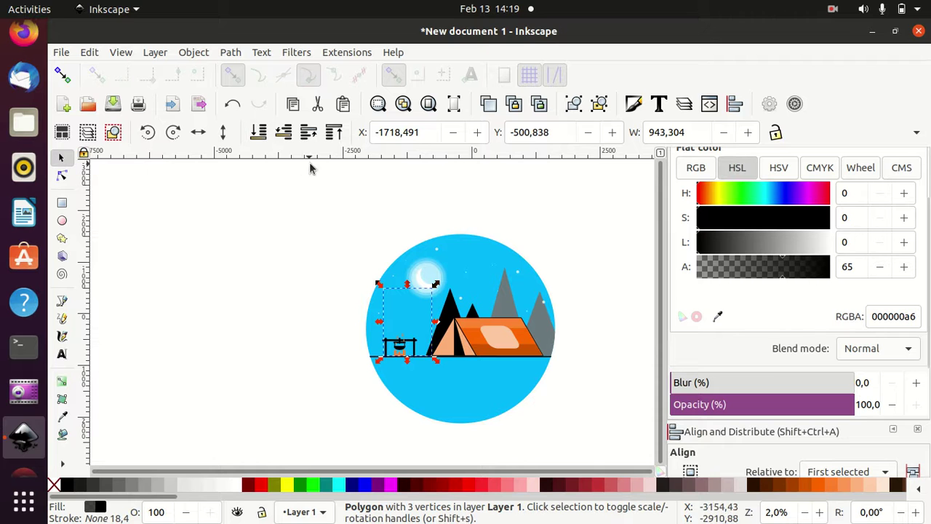
{"action": "left_click", "coordinate": [313, 135]}
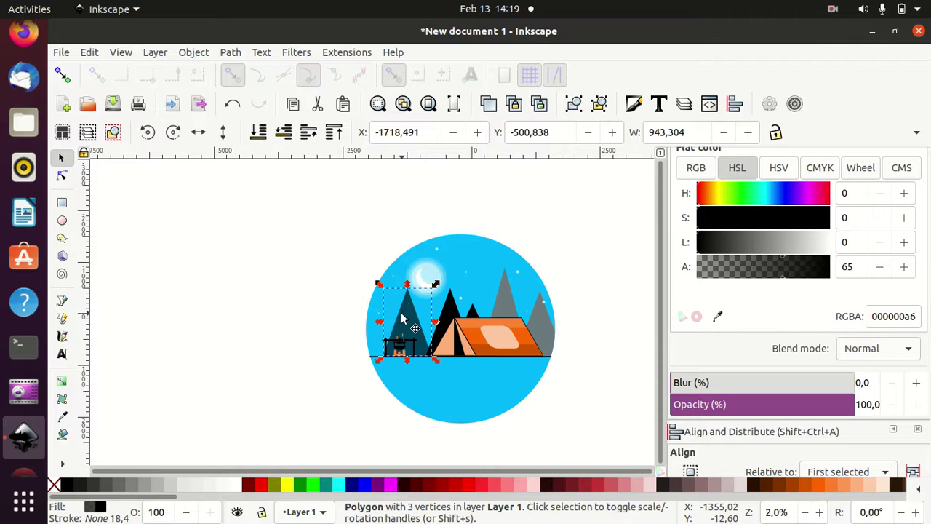
{"action": "left_click_drag", "start_coordinate": [404, 324], "coordinate": [431, 325]}
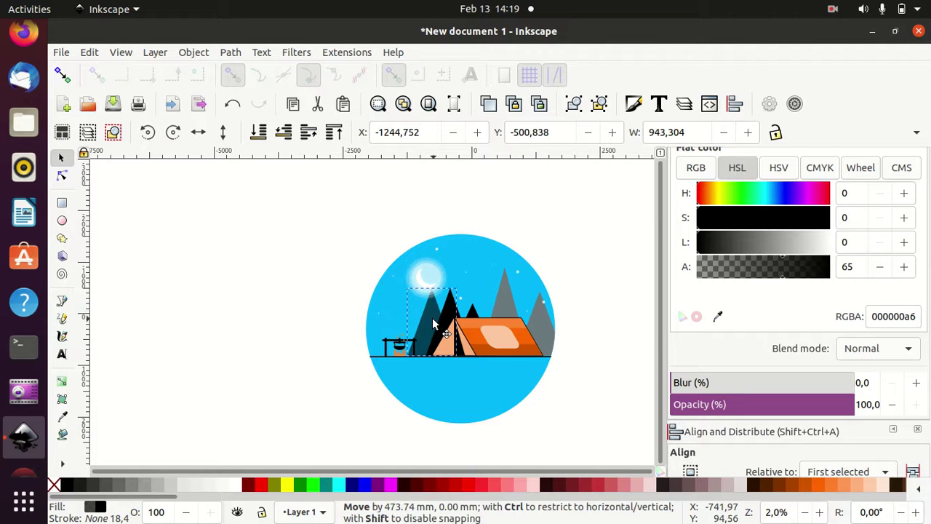
{"action": "mouse_move", "coordinate": [433, 289]}
{"action": "left_mouse_down"}
{"action": "mouse_move", "coordinate": [438, 331]}
{"action": "mouse_move", "coordinate": [430, 340]}
{"action": "left_mouse_up"}
{"action": "left_click", "coordinate": [442, 321]}
{"action": "left_click", "coordinate": [425, 340]}
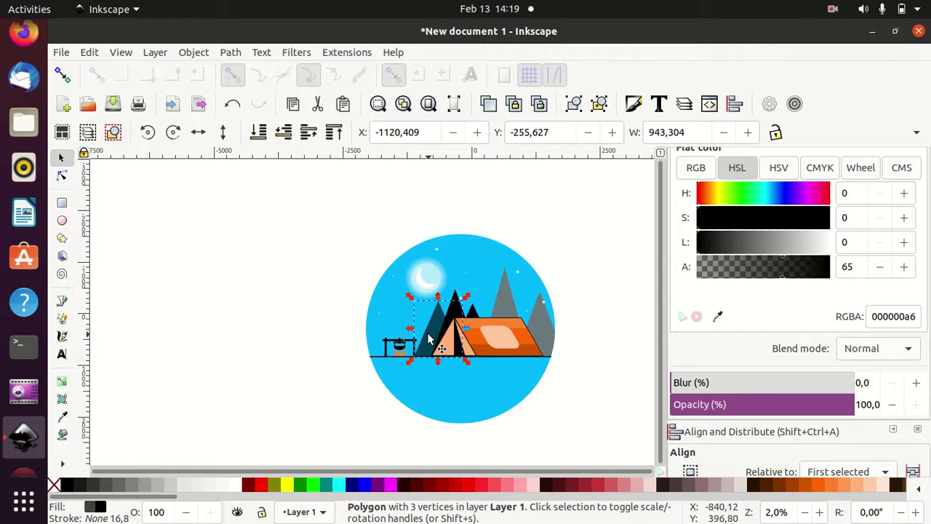
Darken the grey mountain behind the tent and turn the tent's inner triangle grey.
{"action": "left_click", "coordinate": [509, 296]}
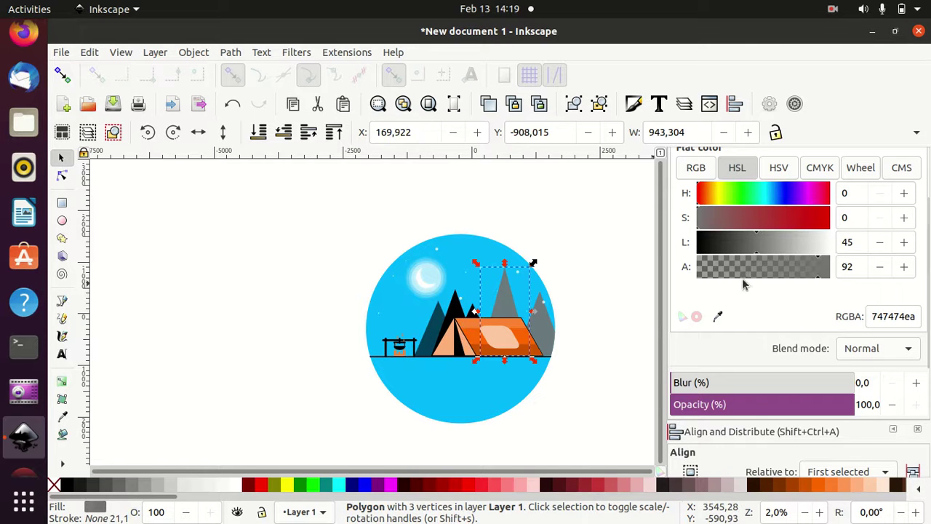
{"action": "left_click", "coordinate": [742, 251]}
{"action": "left_click_drag", "start_coordinate": [736, 253], "coordinate": [721, 254]}
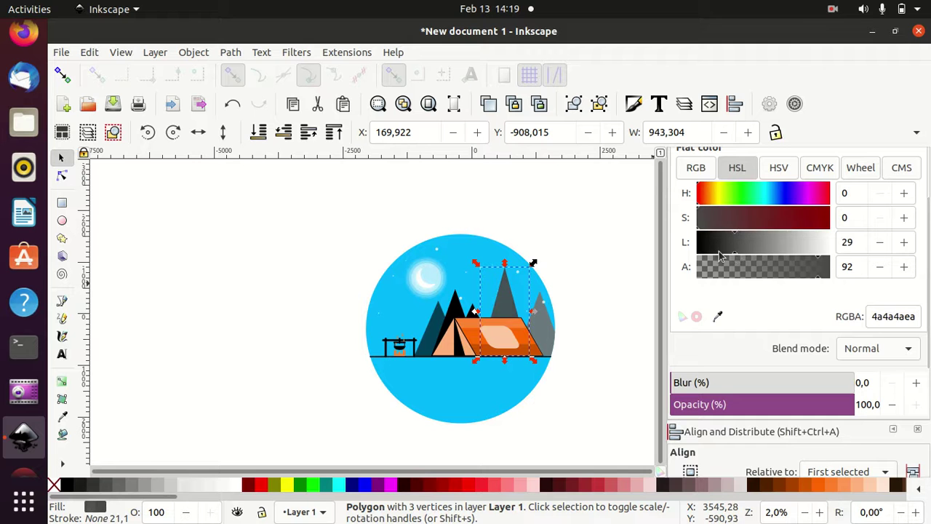
{"action": "left_click", "coordinate": [574, 251]}
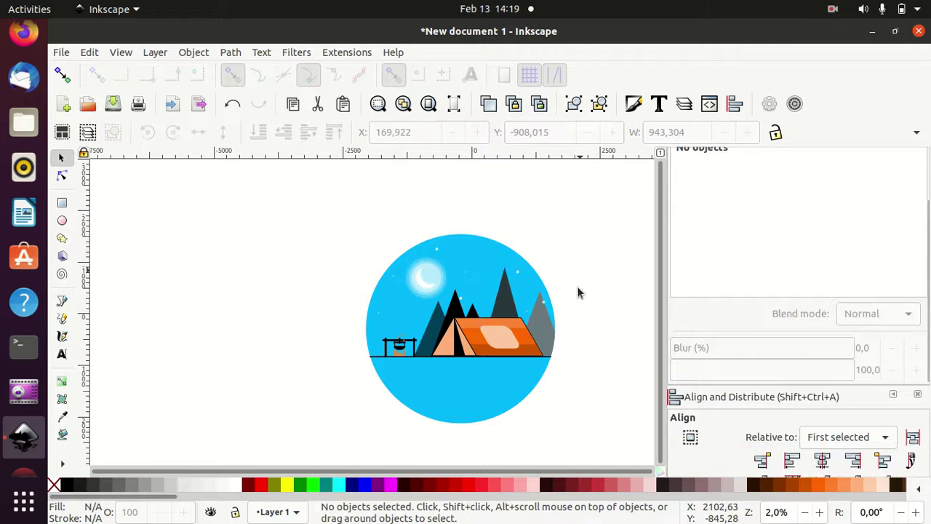
{"action": "left_click", "coordinate": [476, 324]}
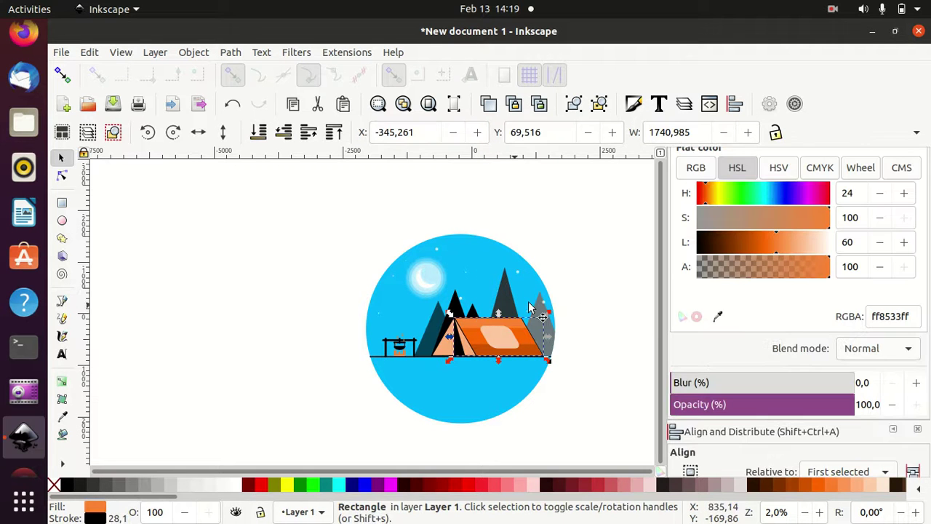
{"action": "left_click", "coordinate": [475, 320]}
{"action": "left_click_drag", "start_coordinate": [712, 253], "coordinate": [764, 248]}
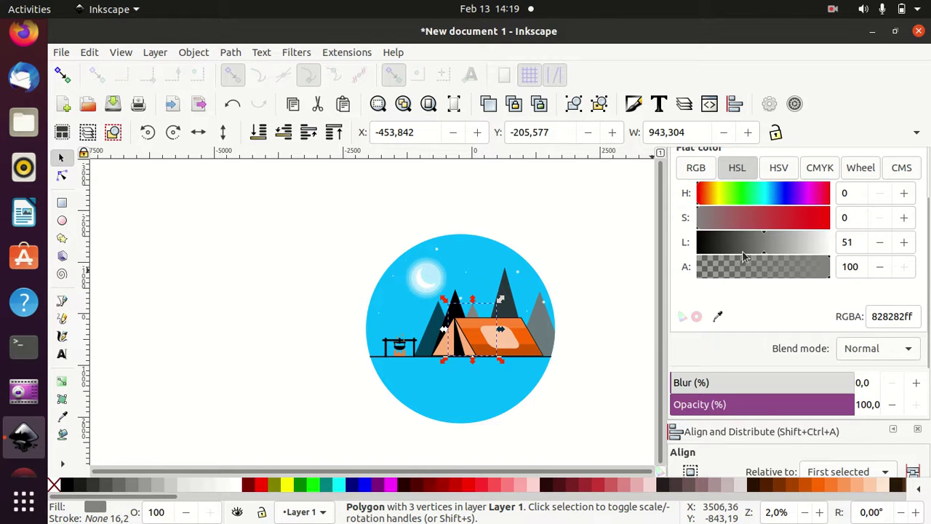
{"action": "left_click", "coordinate": [742, 251]}
{"action": "left_click", "coordinate": [608, 251]}
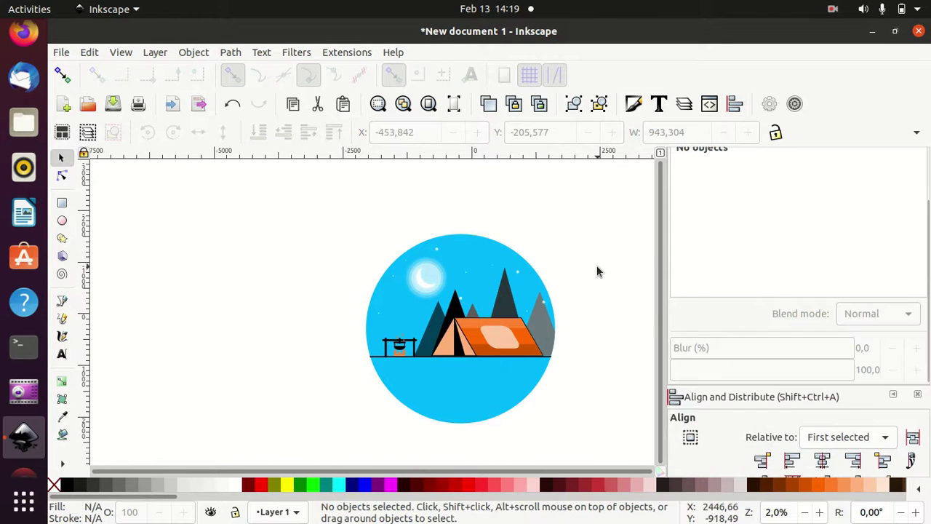
Zoom in and move a small star up-left near the mountain peak.
{"action": "scroll", "coordinate": [597, 272], "scroll_direction": "up", "scroll_amount": 1, "text": "ctrl"}
{"action": "scroll", "coordinate": [596, 272], "scroll_direction": "up", "scroll_amount": 1, "text": "ctrl"}
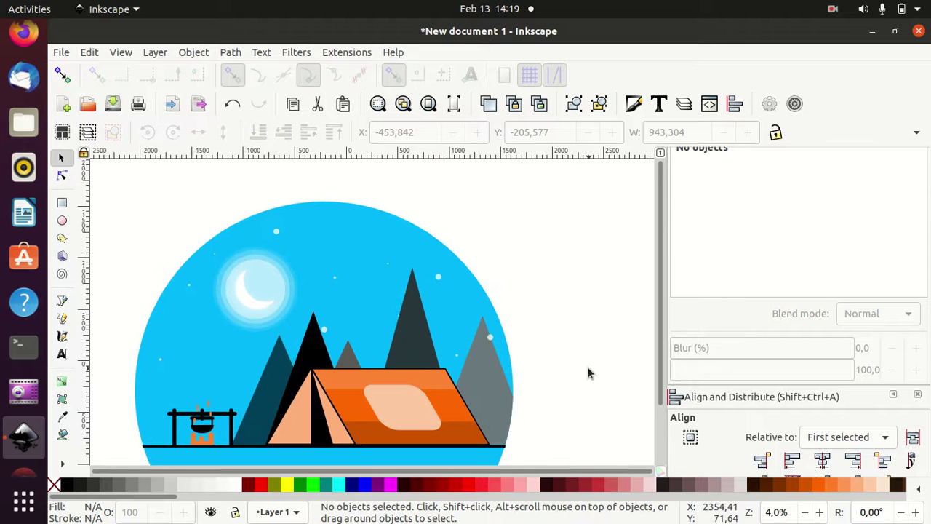
{"action": "key", "text": "space"}
{"action": "left_click_drag", "start_coordinate": [610, 276], "coordinate": [609, 269]}
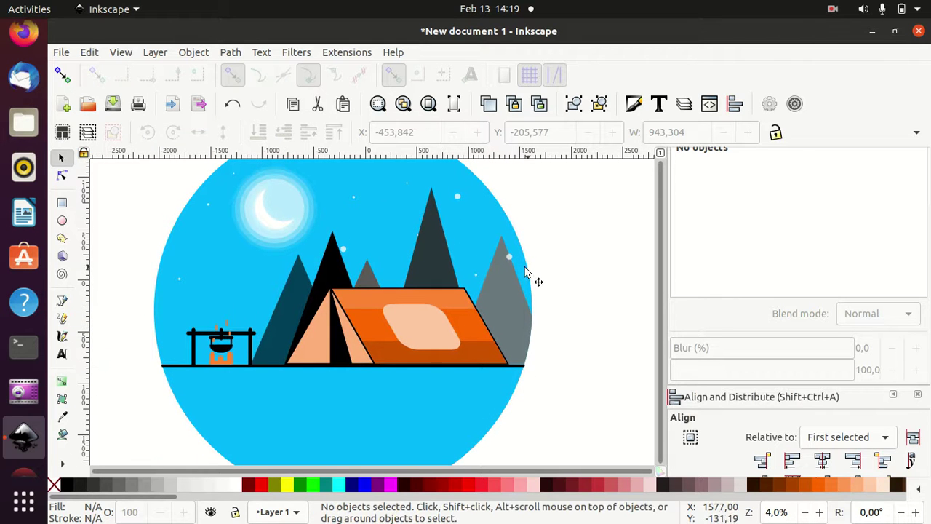
{"action": "left_click_drag", "start_coordinate": [508, 256], "coordinate": [490, 226]}
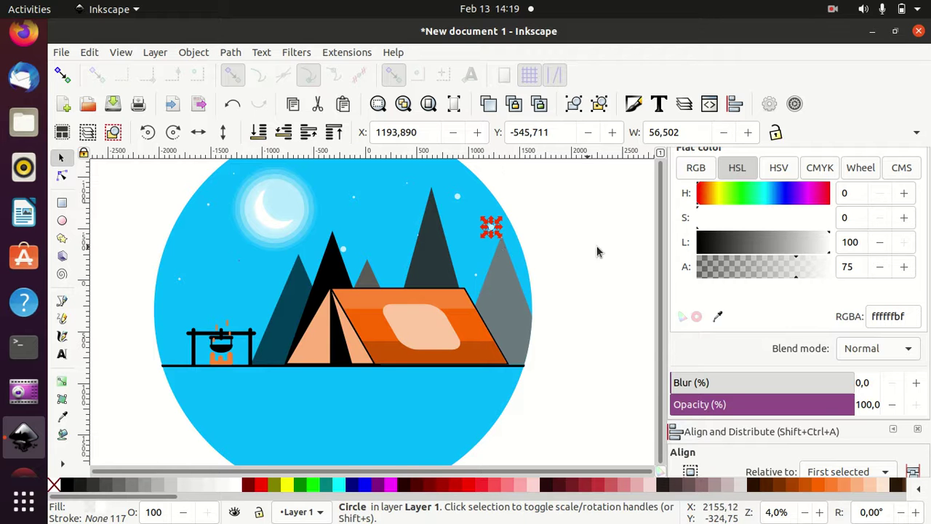
Move a small star left so it sits near the tree tips.
{"action": "left_click", "coordinate": [598, 244]}
{"action": "scroll", "coordinate": [598, 245], "scroll_direction": "down", "scroll_amount": 1}
{"action": "scroll", "coordinate": [599, 251], "scroll_direction": "up", "scroll_amount": 1}
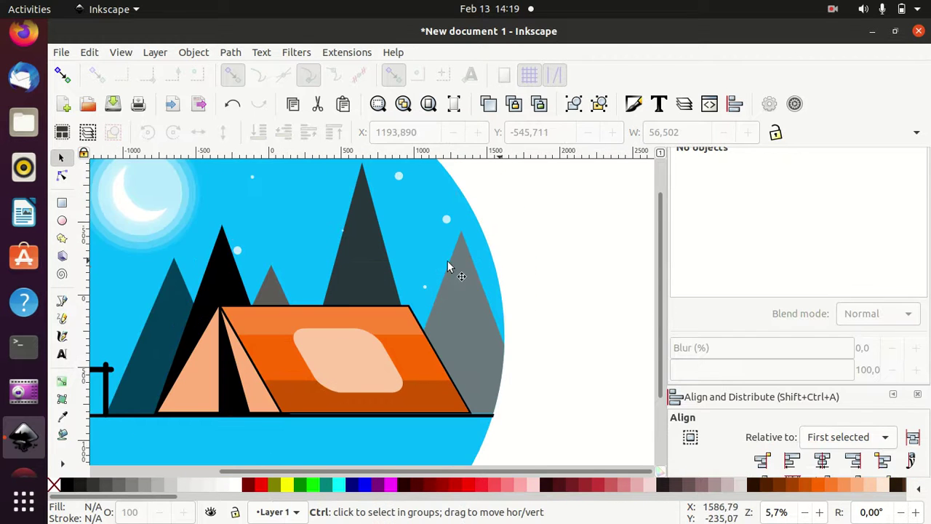
{"action": "scroll", "coordinate": [531, 266], "scroll_direction": "down", "scroll_amount": 2}
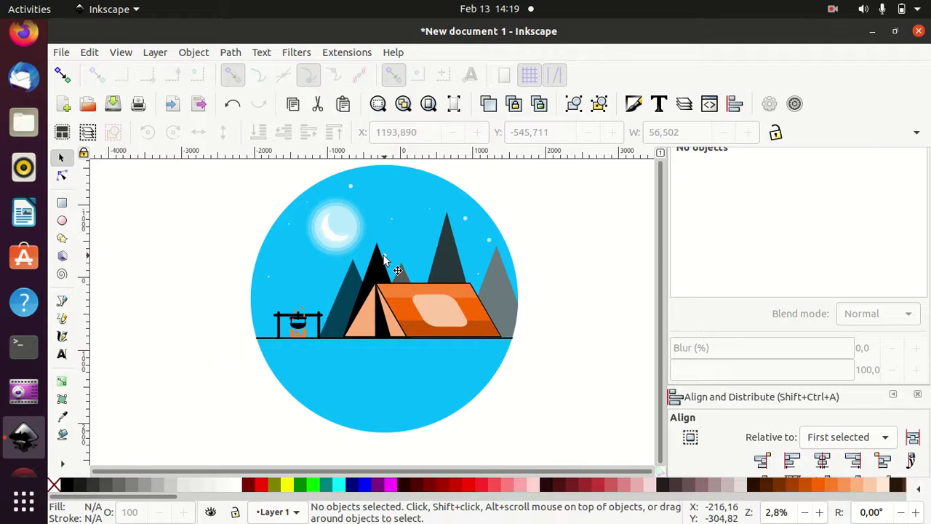
{"action": "left_click", "coordinate": [399, 269]}
{"action": "left_click_drag", "start_coordinate": [401, 268], "coordinate": [302, 256]}
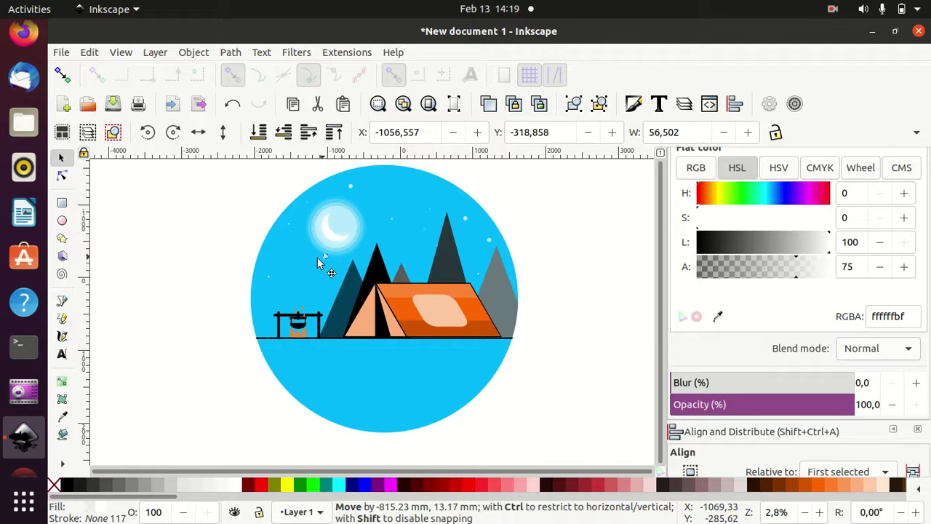
Move another small star up toward the top of the circle.
{"action": "left_click", "coordinate": [561, 225]}
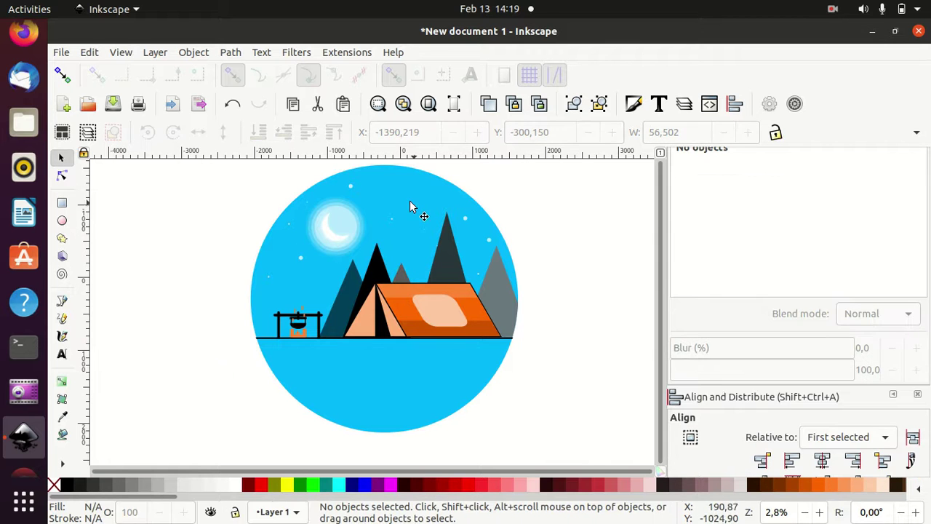
{"action": "left_click", "coordinate": [392, 220]}
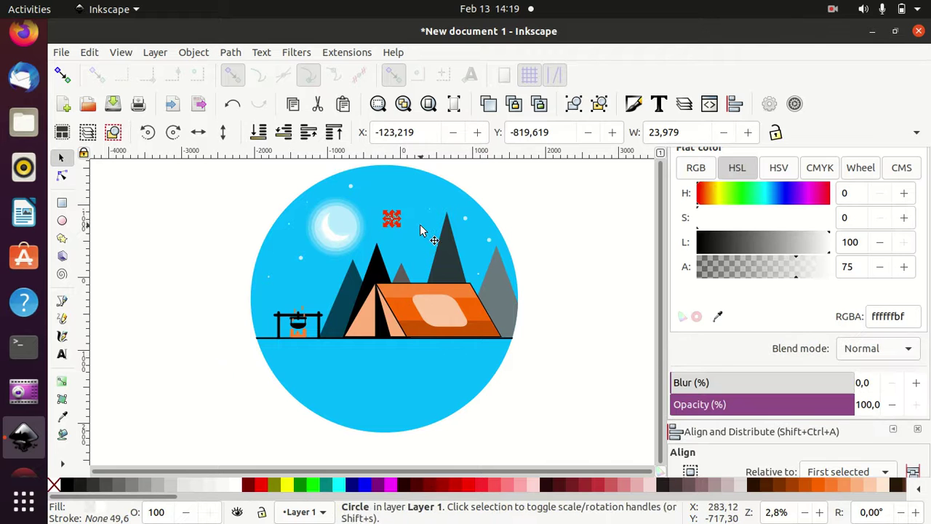
{"action": "left_click_drag", "start_coordinate": [392, 218], "coordinate": [417, 206]}
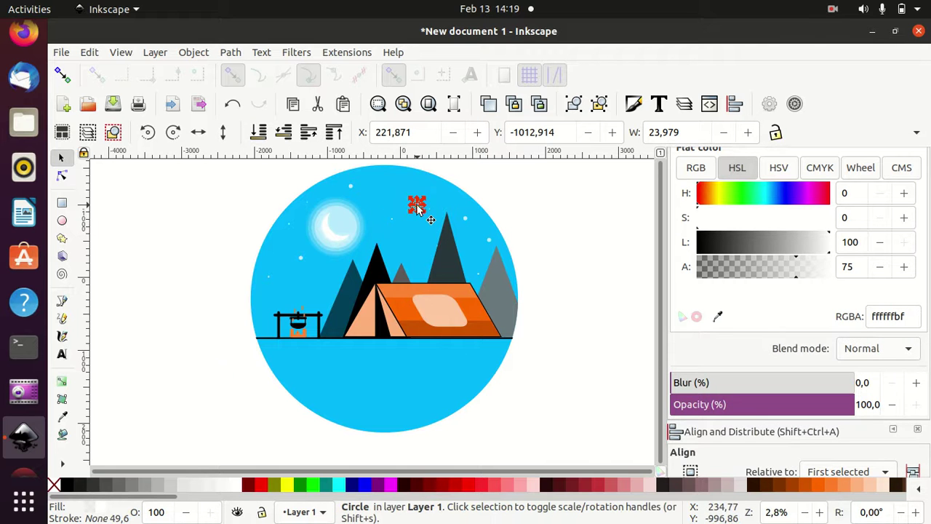
{"action": "left_click_drag", "start_coordinate": [418, 255], "coordinate": [417, 251]}
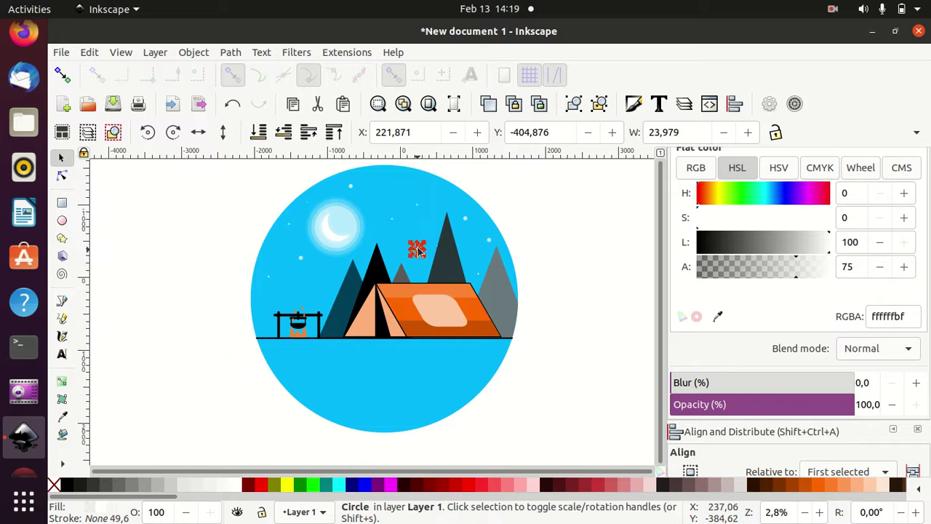
{"action": "left_click_drag", "start_coordinate": [394, 187], "coordinate": [393, 186]}
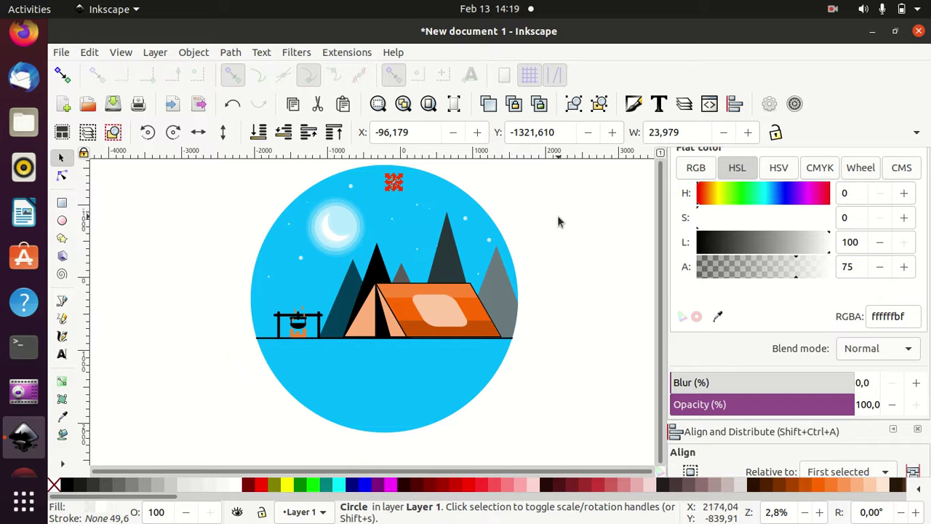
{"action": "left_click", "coordinate": [558, 215]}
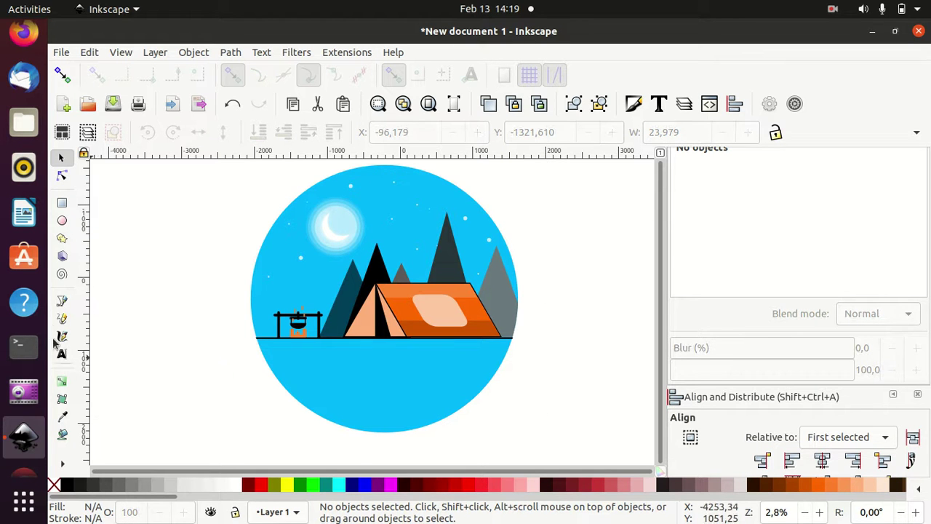
Draw a closed wavy Bezier shape over the lower part of the blue circle.
{"action": "left_click", "coordinate": [62, 307]}
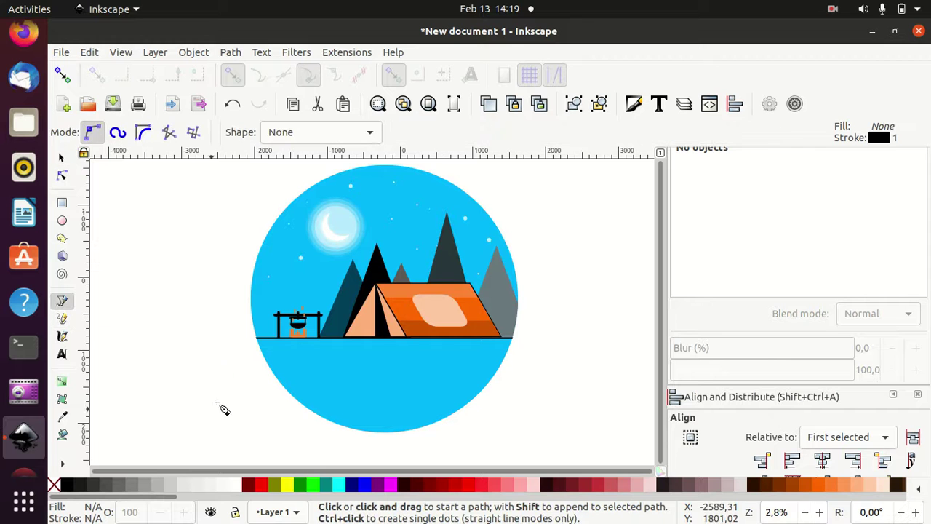
{"action": "left_click", "coordinate": [249, 368]}
{"action": "left_click_drag", "start_coordinate": [295, 366], "coordinate": [369, 410]}
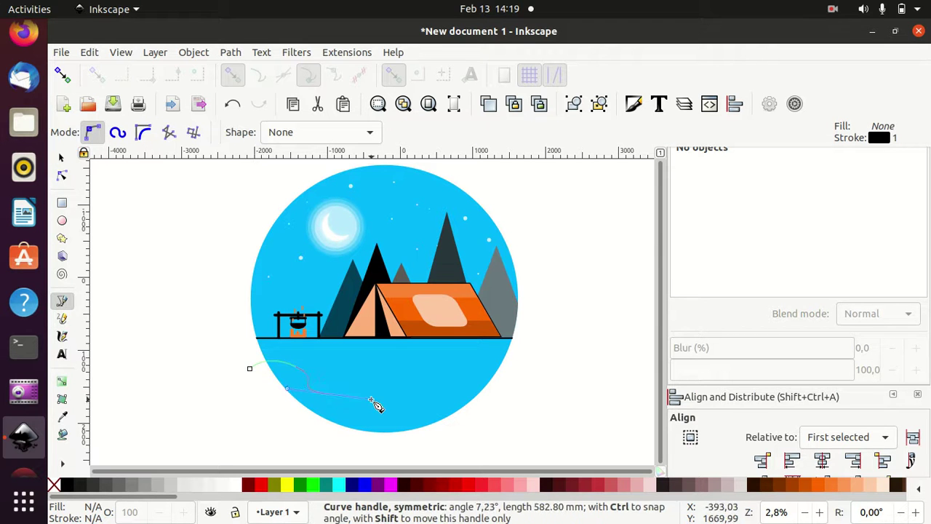
{"action": "left_click_drag", "start_coordinate": [426, 398], "coordinate": [507, 409]}
{"action": "left_click", "coordinate": [507, 433]}
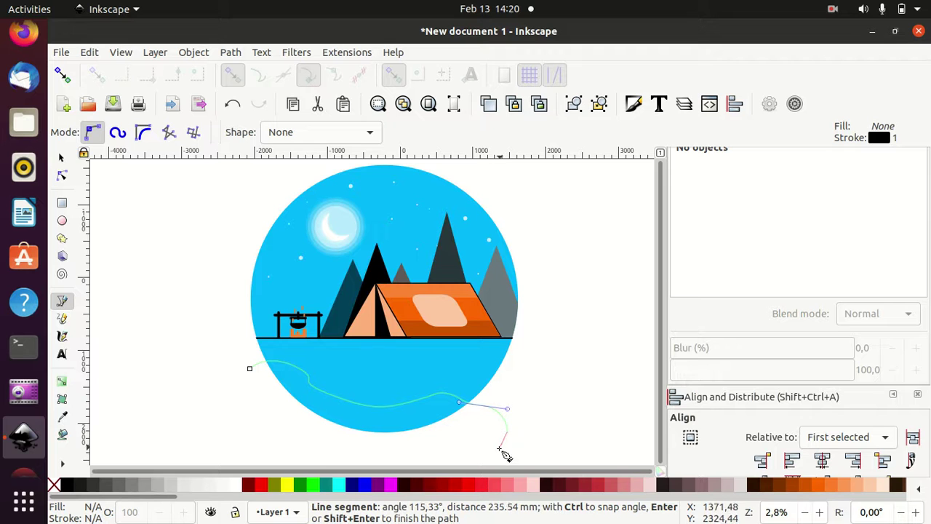
{"action": "left_click", "coordinate": [508, 451]}
{"action": "left_click", "coordinate": [242, 451]}
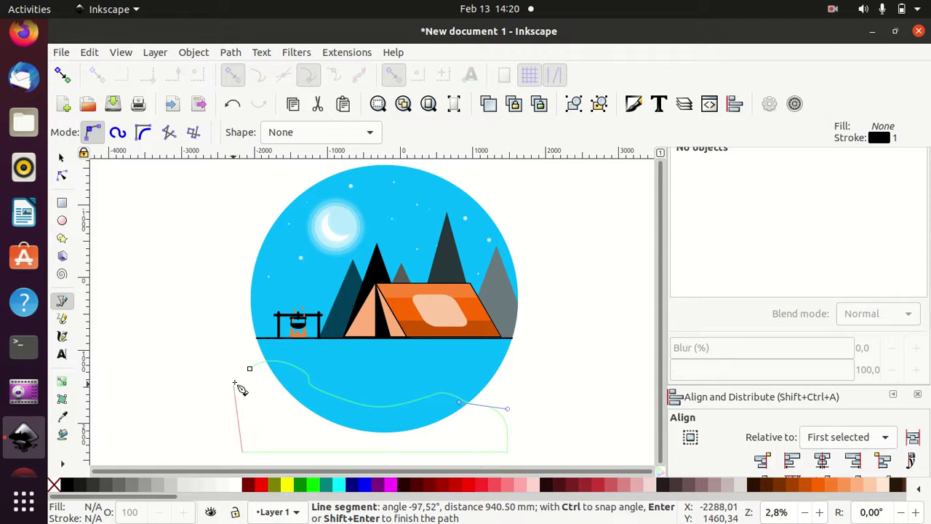
{"action": "left_click", "coordinate": [250, 369]}
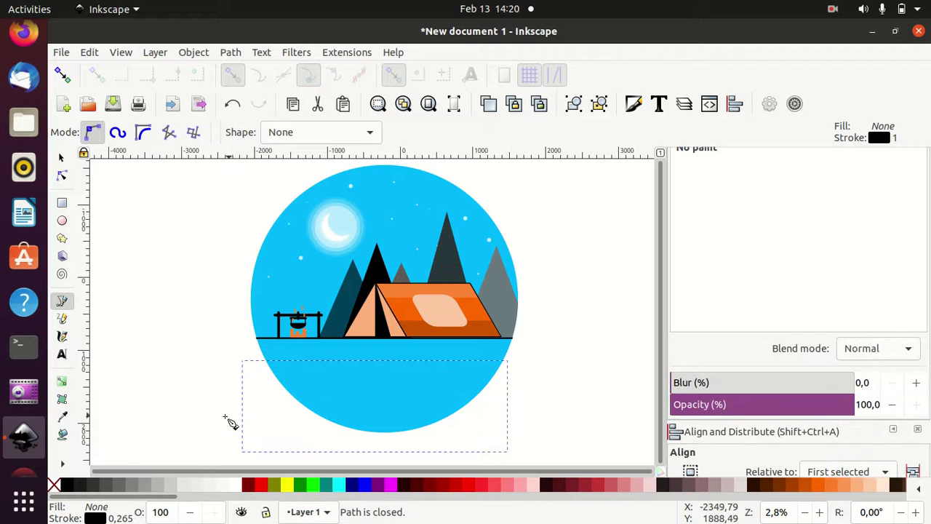
Fill the snow shape white and lower its alpha to 78.
{"action": "left_click", "coordinate": [234, 485]}
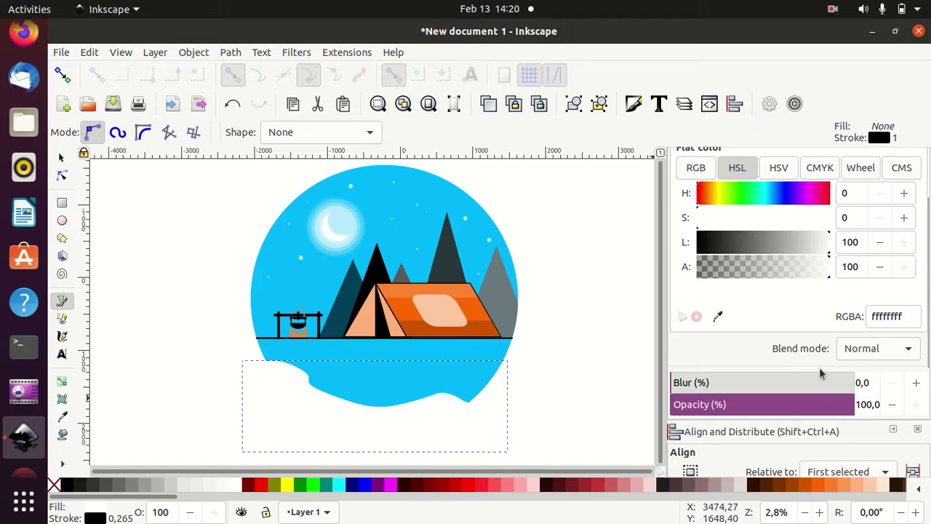
{"action": "left_click", "coordinate": [819, 276]}
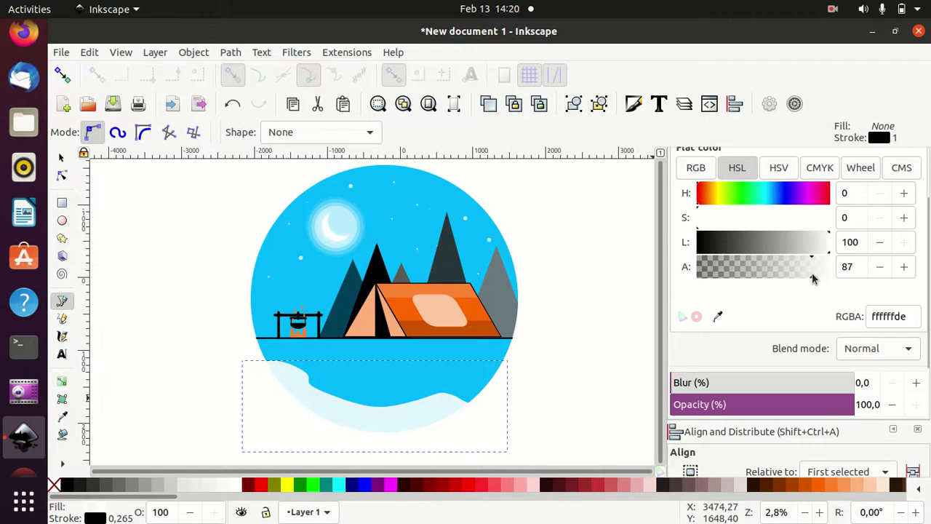
{"action": "left_click_drag", "start_coordinate": [803, 279], "coordinate": [801, 277]}
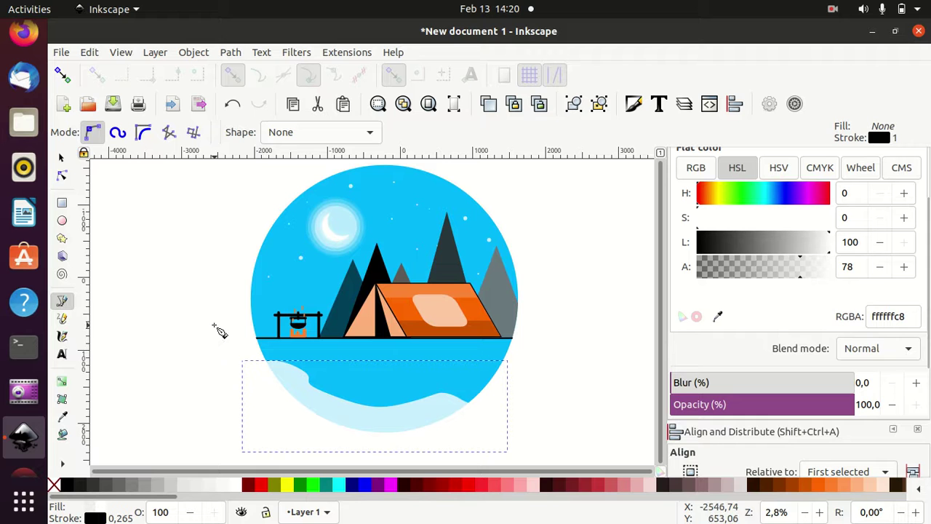
Duplicate the blue circle and try a Difference with the snow shape, then undo it.
{"action": "left_click", "coordinate": [62, 158]}
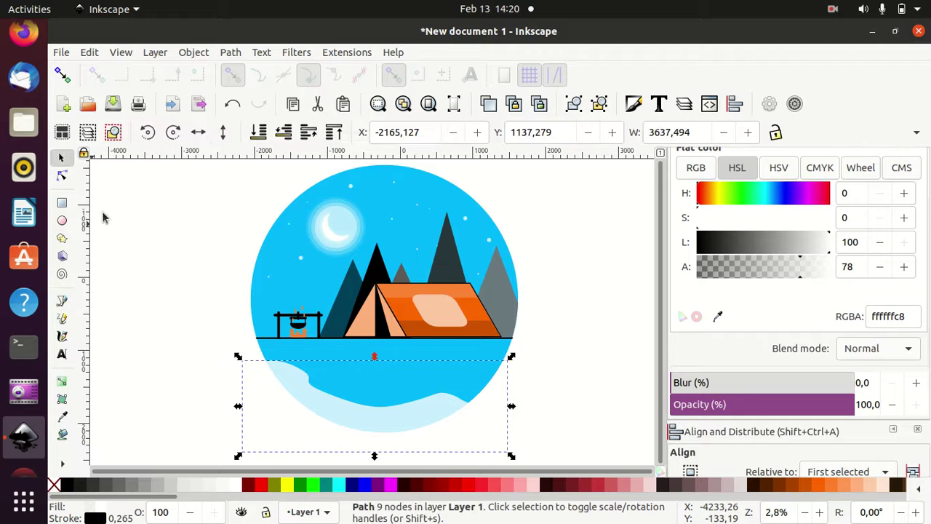
{"action": "left_click", "coordinate": [140, 256]}
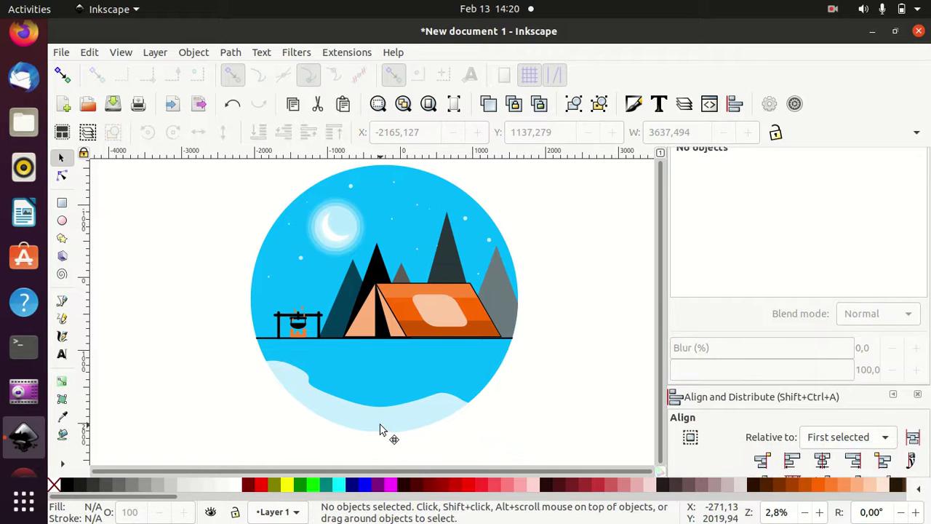
{"action": "left_click", "coordinate": [380, 429]}
{"action": "left_click", "coordinate": [421, 190]}
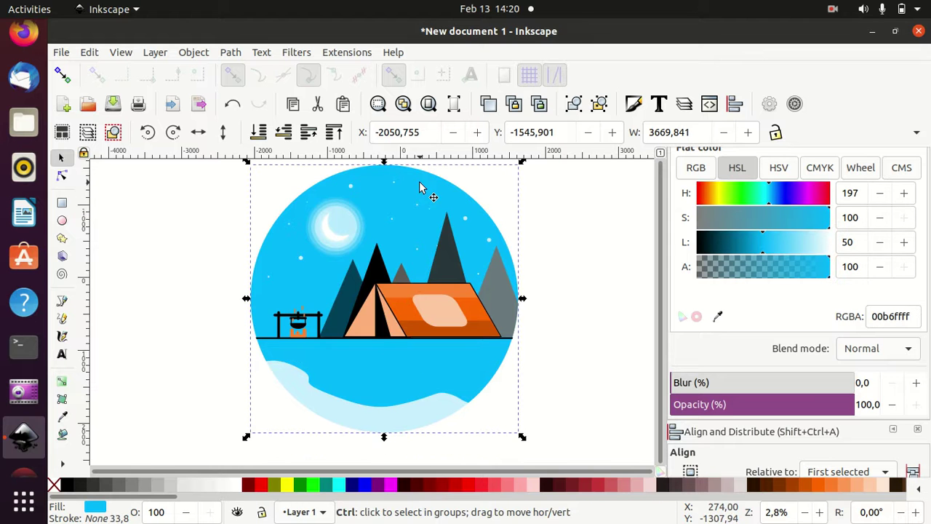
{"action": "key", "text": "ctrl+d"}
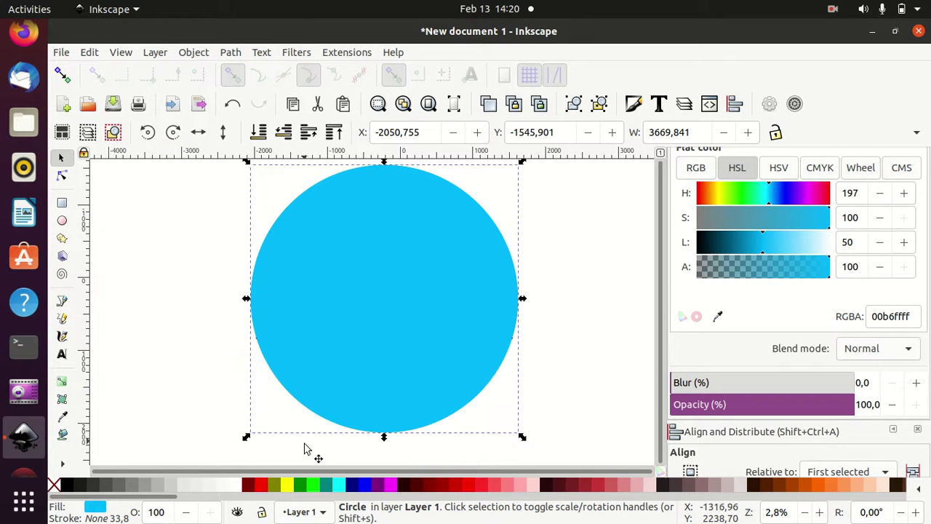
{"action": "left_click", "coordinate": [306, 450], "text": "shift"}
{"action": "left_click", "coordinate": [230, 52]}
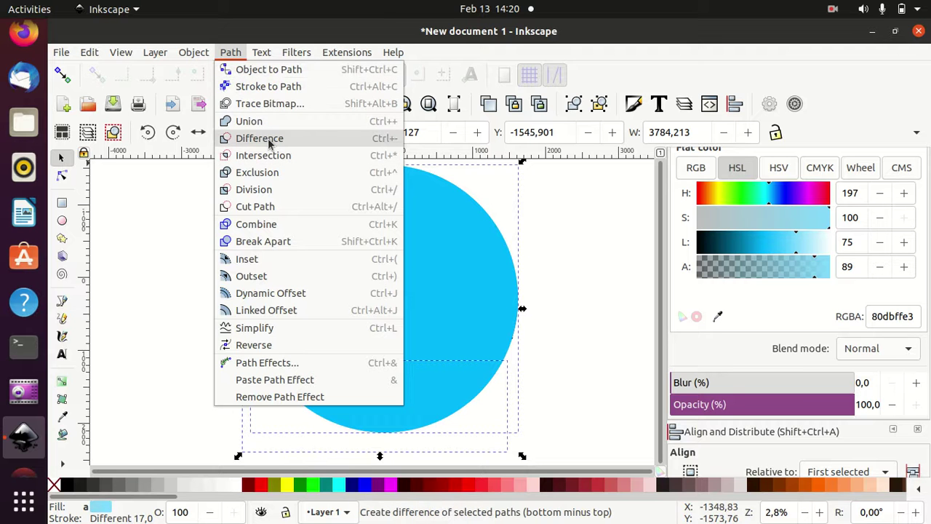
{"action": "left_click", "coordinate": [259, 138]}
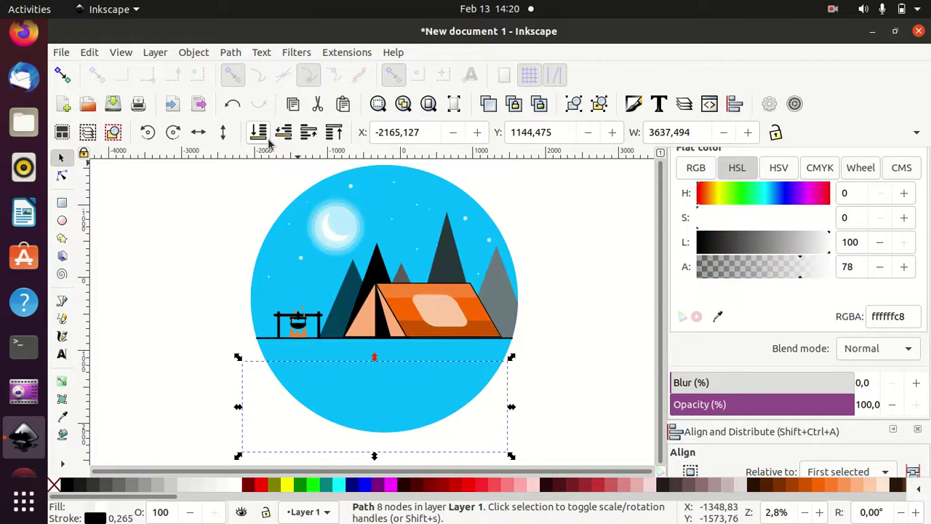
{"action": "key", "text": "ctrl+z"}
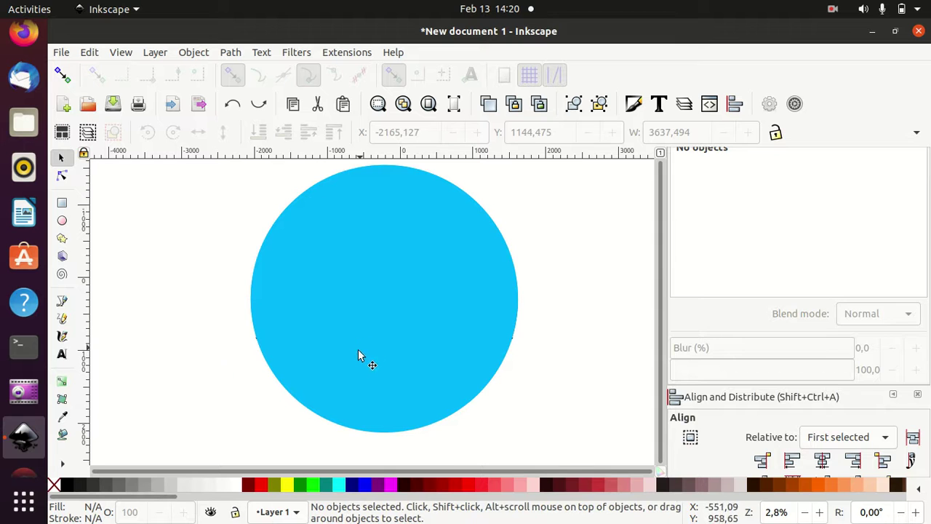
Intersect the circle copy with the wave so the snow fits inside the circle.
{"action": "left_click", "coordinate": [361, 253]}
{"action": "left_click", "coordinate": [316, 447], "text": "shift"}
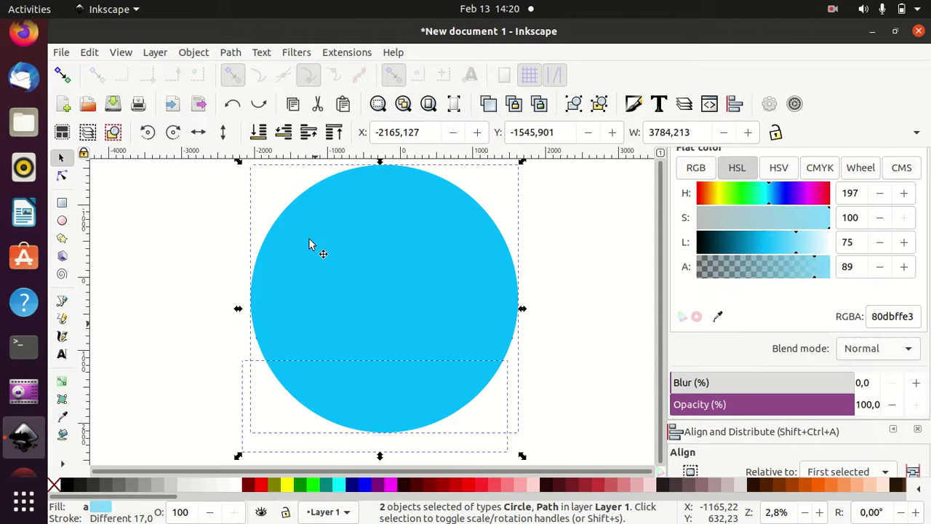
{"action": "left_click", "coordinate": [230, 52]}
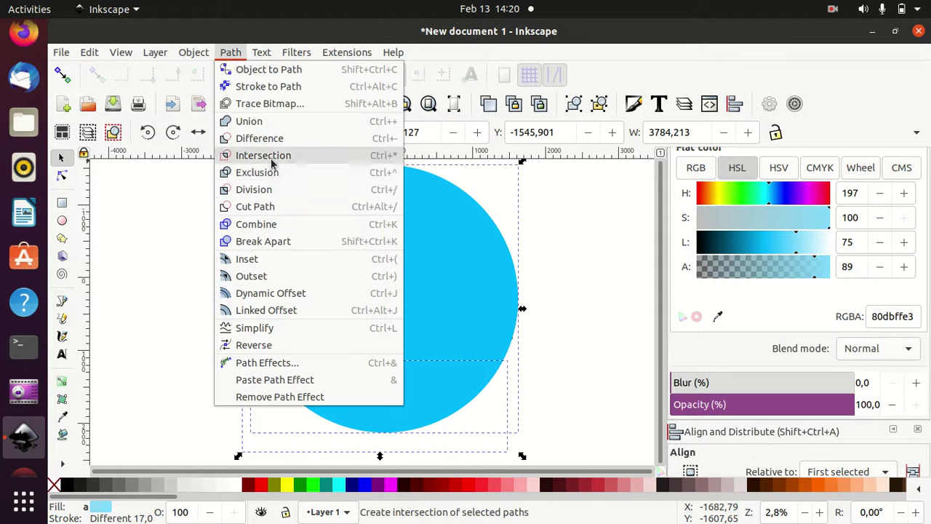
{"action": "left_click", "coordinate": [263, 155]}
{"action": "left_click", "coordinate": [592, 354]}
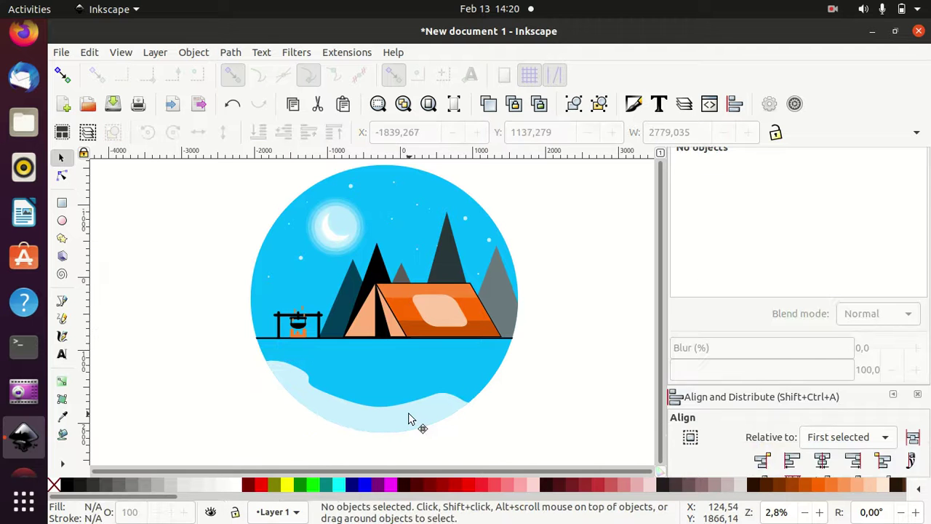
{"action": "left_click", "coordinate": [409, 420]}
Move the snow wave lower and stretch it taller.
{"action": "mouse_move", "coordinate": [409, 420]}
{"action": "left_mouse_down"}
{"action": "mouse_move", "coordinate": [432, 415]}
{"action": "mouse_move", "coordinate": [417, 422]}
{"action": "left_mouse_up"}
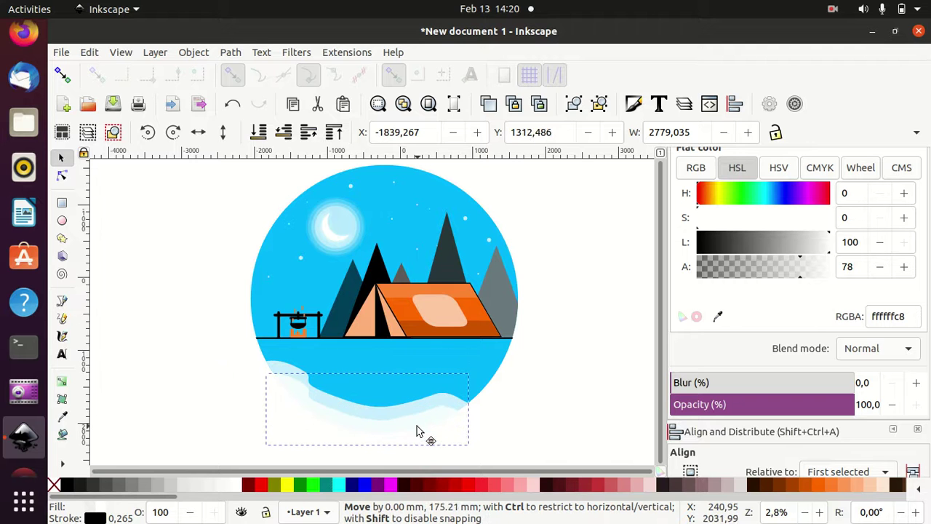
{"action": "mouse_move", "coordinate": [417, 422]}
{"action": "left_mouse_down"}
{"action": "mouse_move", "coordinate": [393, 442]}
{"action": "mouse_move", "coordinate": [422, 430]}
{"action": "mouse_move", "coordinate": [414, 430]}
{"action": "left_mouse_up"}
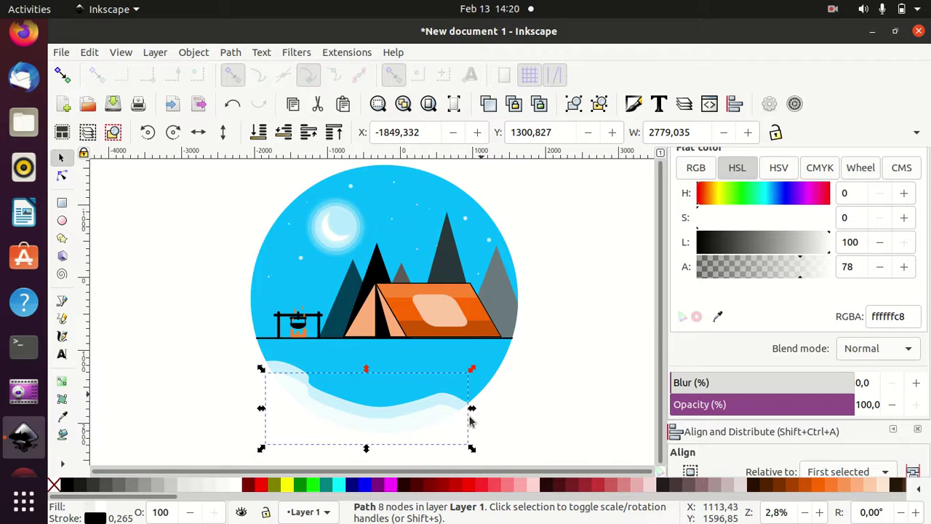
{"action": "left_click_drag", "start_coordinate": [367, 451], "coordinate": [374, 416]}
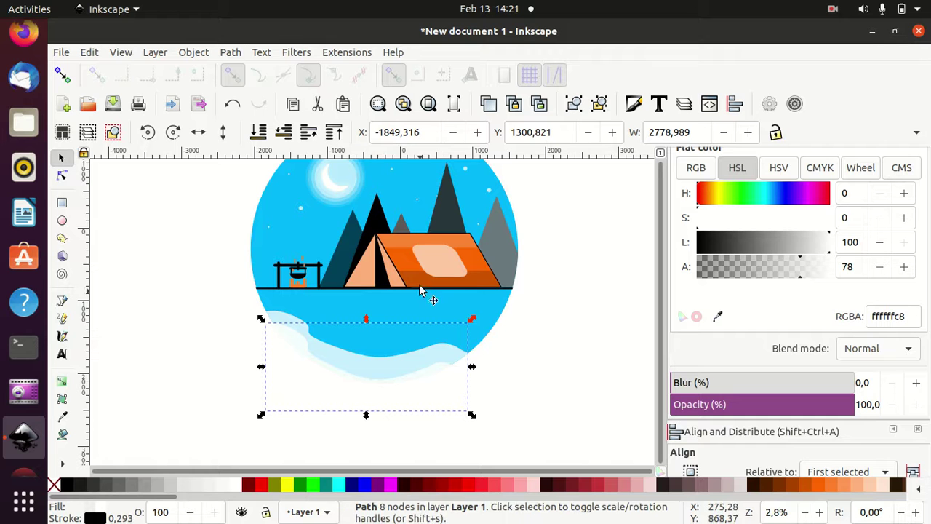
Intersect a top copy of the blue circle with the lower wave to trim it.
{"action": "left_click", "coordinate": [415, 178]}
{"action": "key", "text": "Home"}
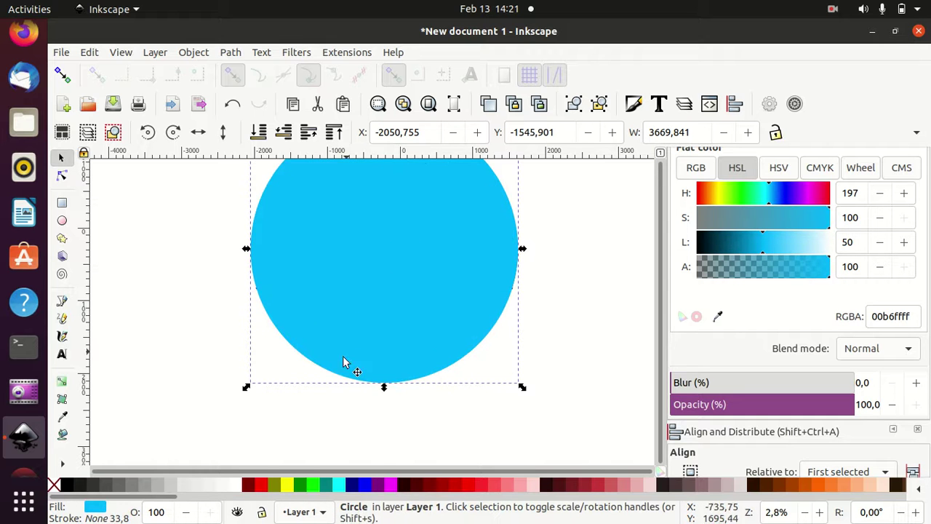
{"action": "left_click", "coordinate": [339, 395], "text": "shift"}
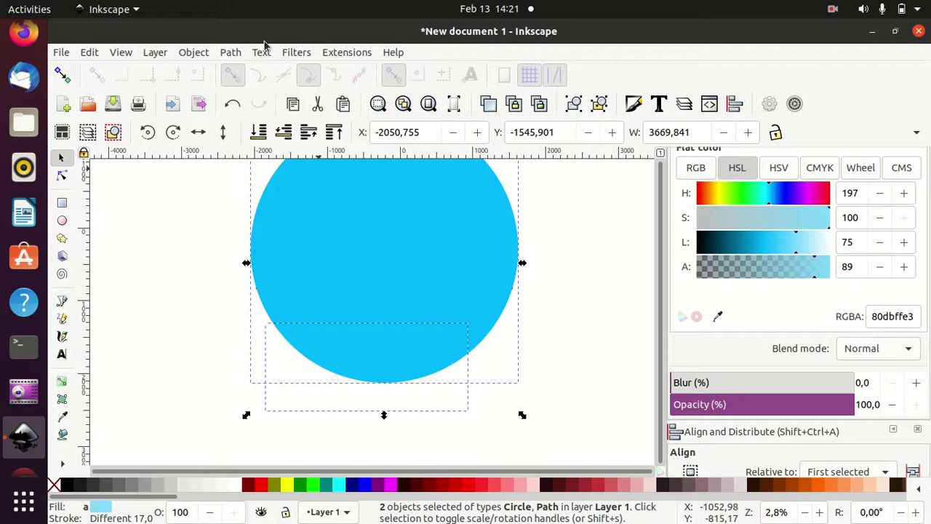
{"action": "left_click", "coordinate": [240, 54]}
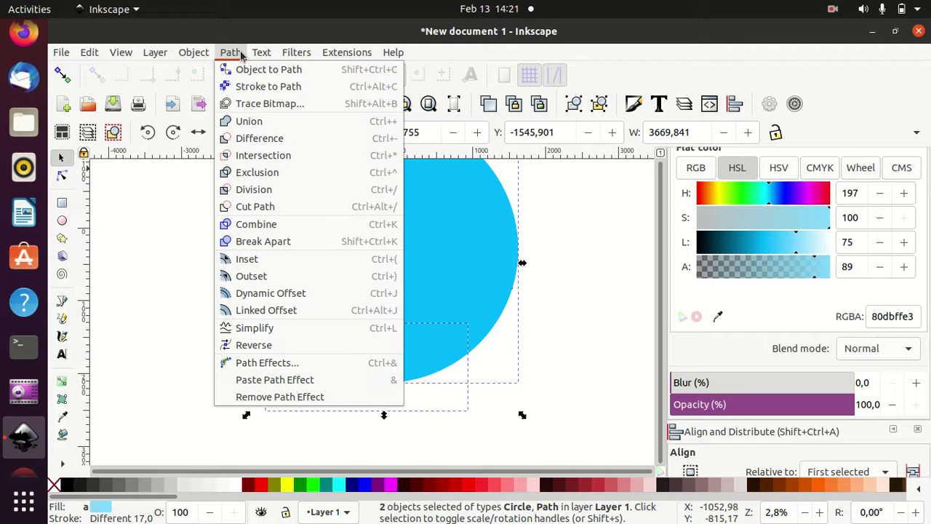
{"action": "left_click", "coordinate": [282, 157]}
{"action": "left_click", "coordinate": [572, 319]}
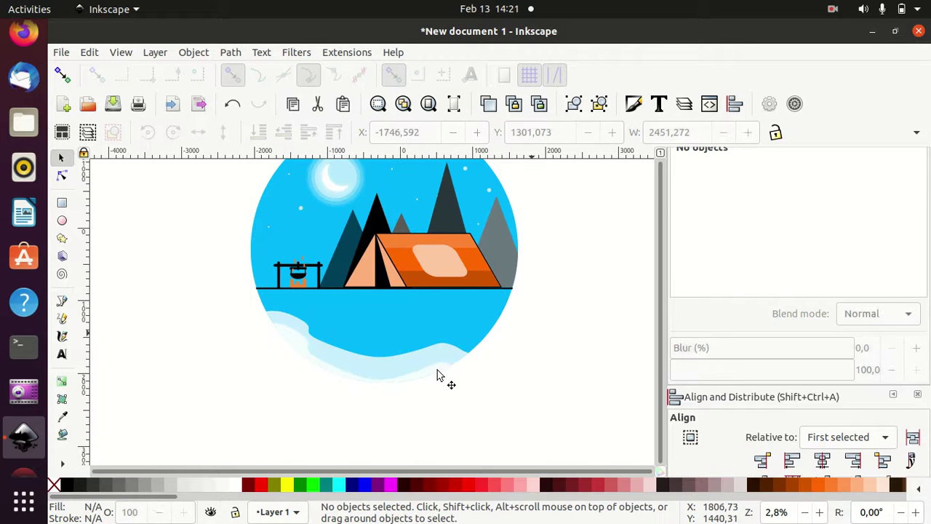
Draw a closed wavy snow outline across the bottom of the badge with the Pen tool.
{"action": "left_click", "coordinate": [61, 305]}
{"action": "mouse_move", "coordinate": [258, 339]}
{"action": "left_mouse_down"}
{"action": "mouse_move", "coordinate": [327, 333]}
{"action": "mouse_move", "coordinate": [349, 342]}
{"action": "mouse_move", "coordinate": [353, 328]}
{"action": "mouse_move", "coordinate": [369, 338]}
{"action": "mouse_move", "coordinate": [368, 322]}
{"action": "mouse_move", "coordinate": [405, 355]}
{"action": "mouse_move", "coordinate": [502, 362]}
{"action": "left_mouse_up"}
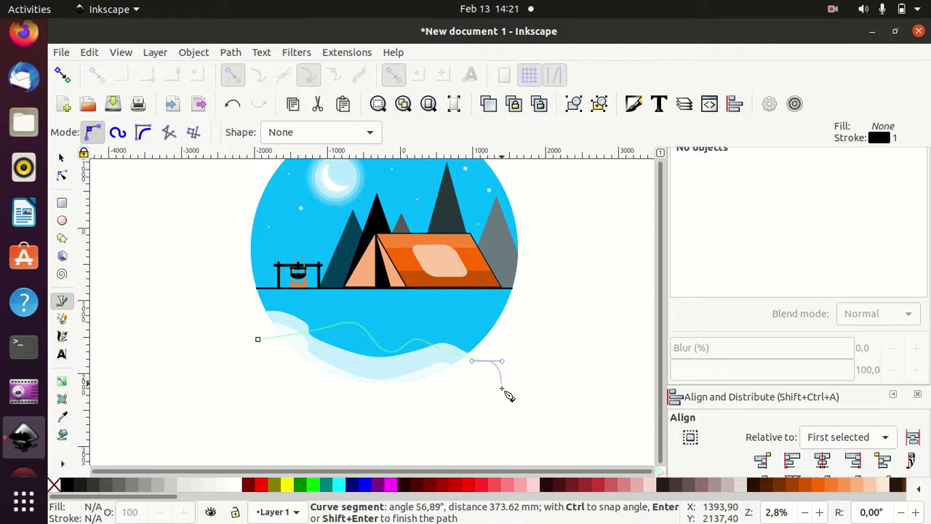
{"action": "left_click", "coordinate": [497, 420]}
{"action": "left_click", "coordinate": [260, 405]}
{"action": "left_click", "coordinate": [258, 339]}
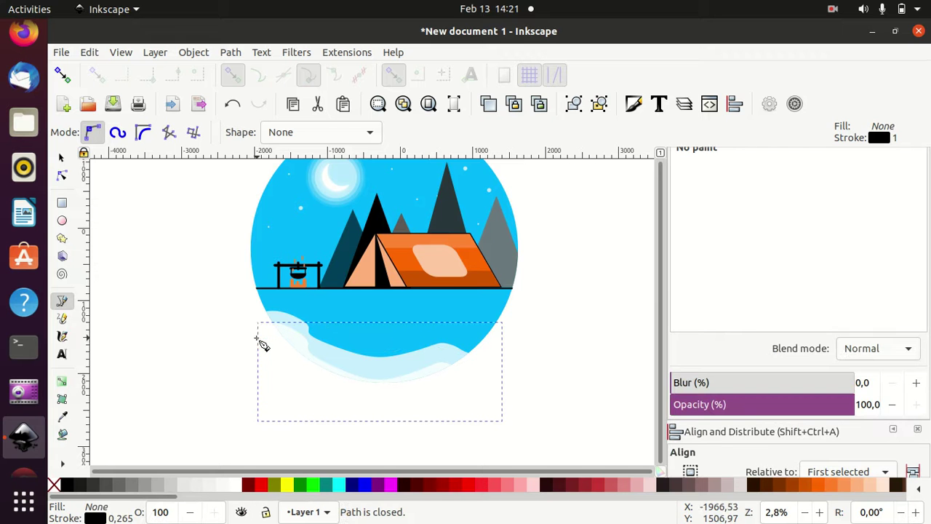
Fill the new snow shape white at about 64% opacity.
{"action": "left_click", "coordinate": [62, 416]}
{"action": "left_click", "coordinate": [306, 321]}
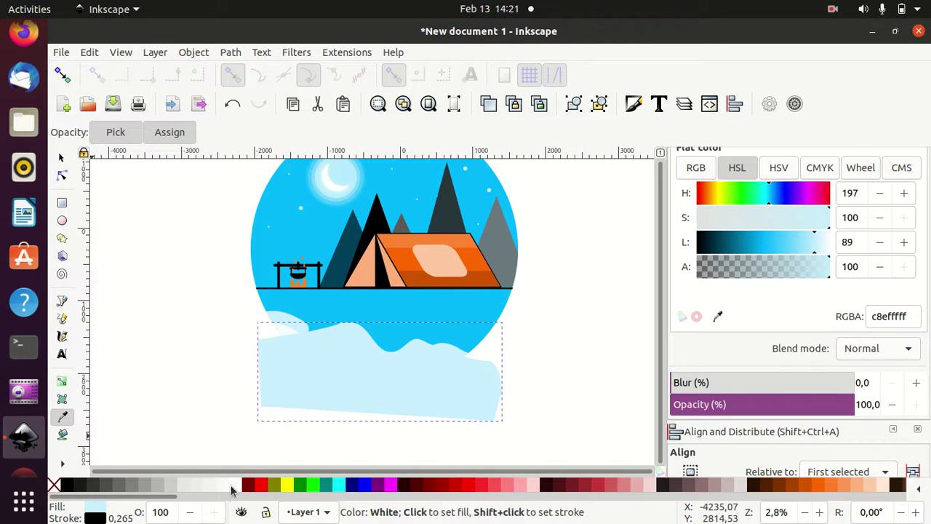
{"action": "left_click", "coordinate": [232, 490]}
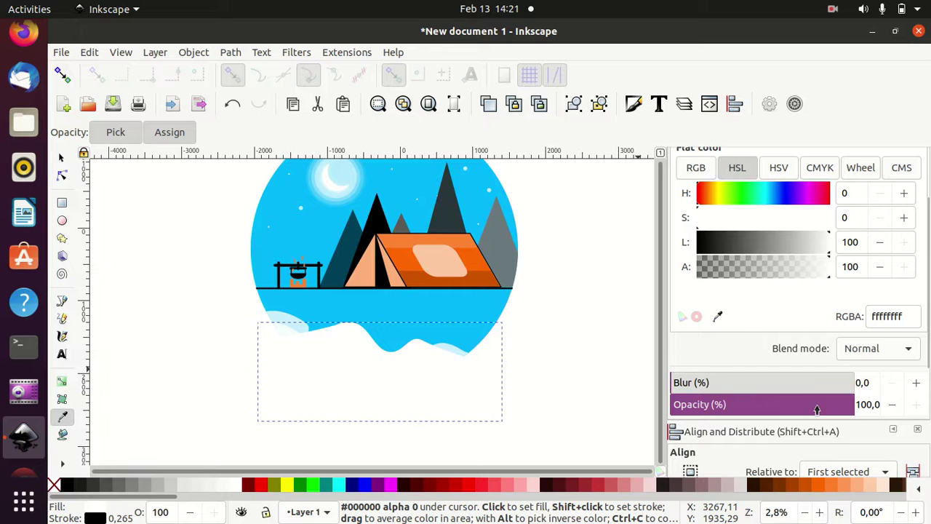
{"action": "left_click_drag", "start_coordinate": [808, 409], "coordinate": [789, 410]}
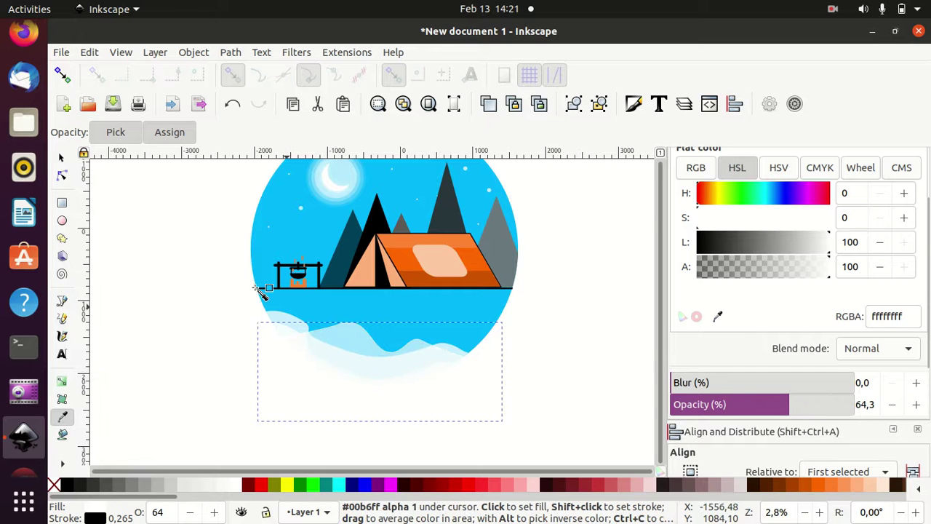
{"action": "left_click", "coordinate": [61, 157]}
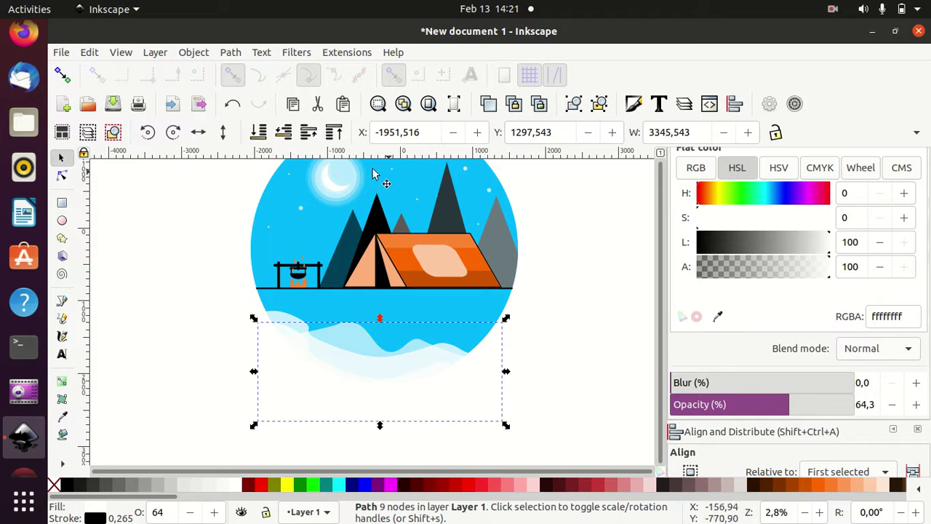
Paste a copy of the blue circle on top and intersect it with the white snow shape.
{"action": "left_click", "coordinate": [416, 181]}
{"action": "key", "text": "ctrl+c"}
{"action": "key", "text": "ctrl+alt+v"}
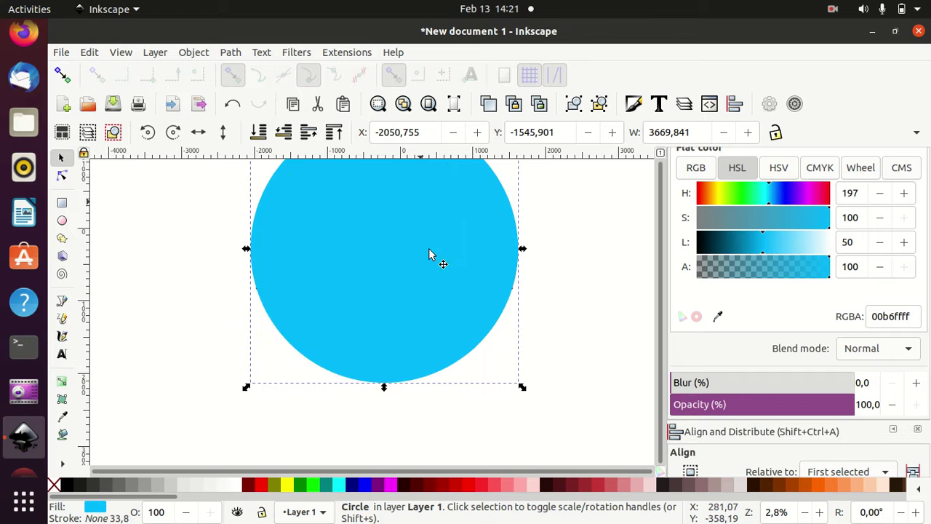
{"action": "left_click", "coordinate": [419, 413], "text": "shift"}
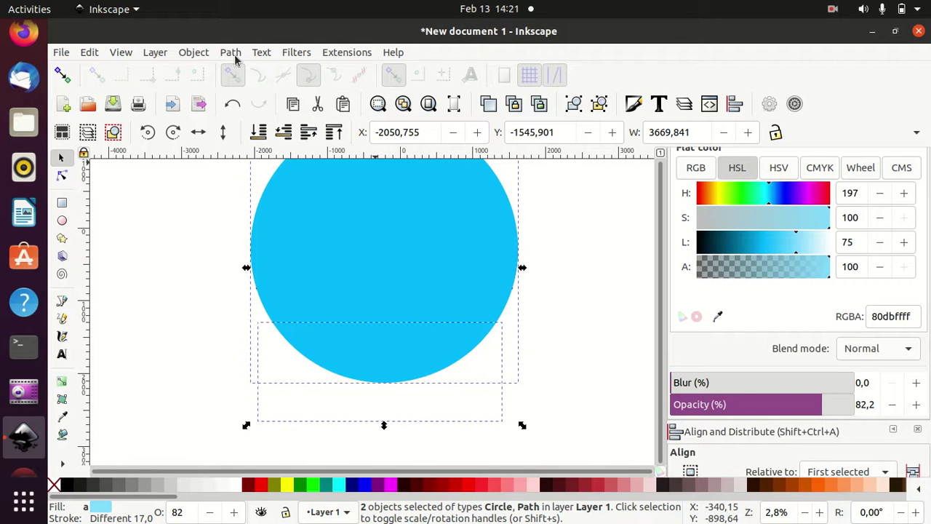
{"action": "left_click", "coordinate": [229, 52]}
{"action": "left_click", "coordinate": [278, 156]}
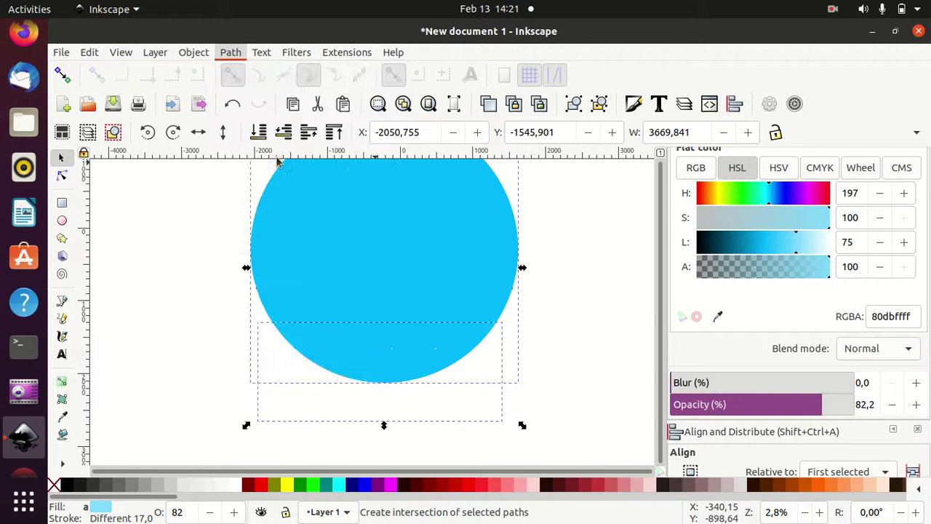
{"action": "left_click", "coordinate": [570, 301]}
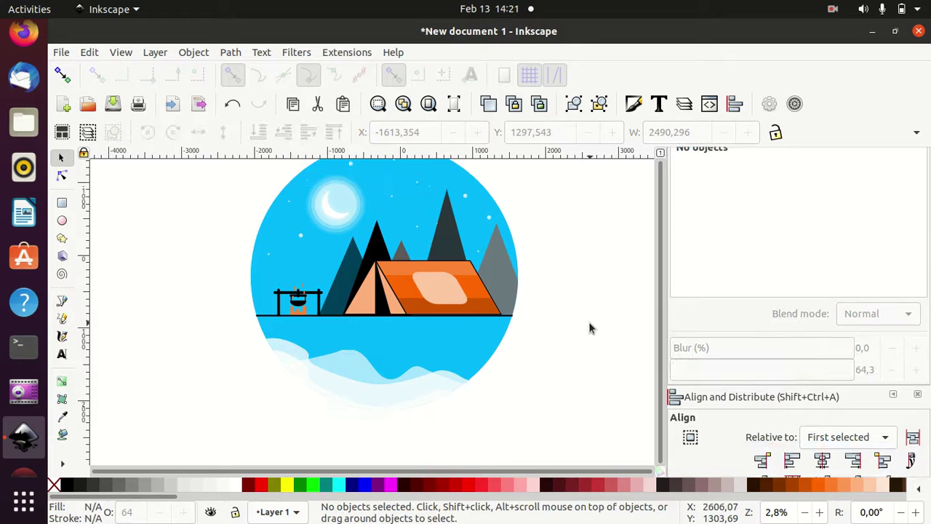
{"action": "scroll", "coordinate": [589, 322], "scroll_direction": "down", "scroll_amount": 1}
{"action": "scroll", "coordinate": [575, 306], "scroll_direction": "up", "scroll_amount": 2}
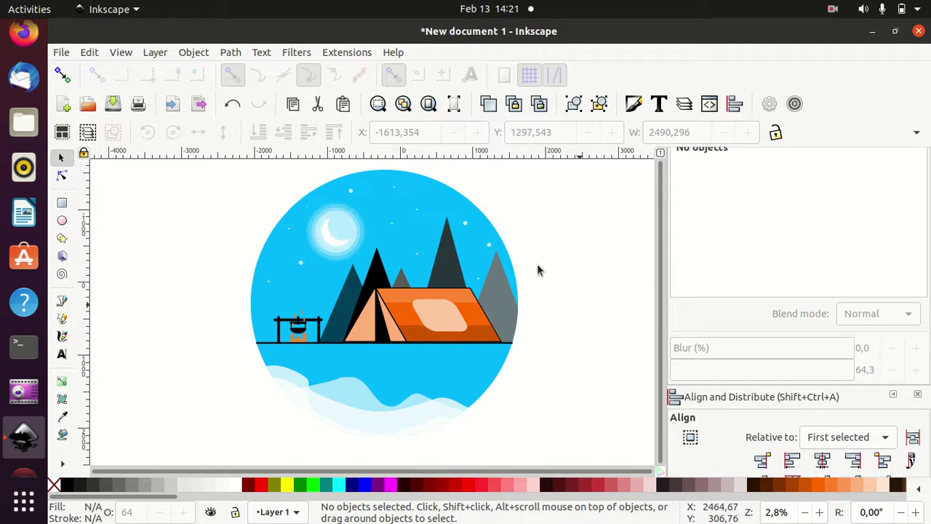
Give the blue circle a flat black stroke and widen it slightly.
{"action": "left_click", "coordinate": [427, 182]}
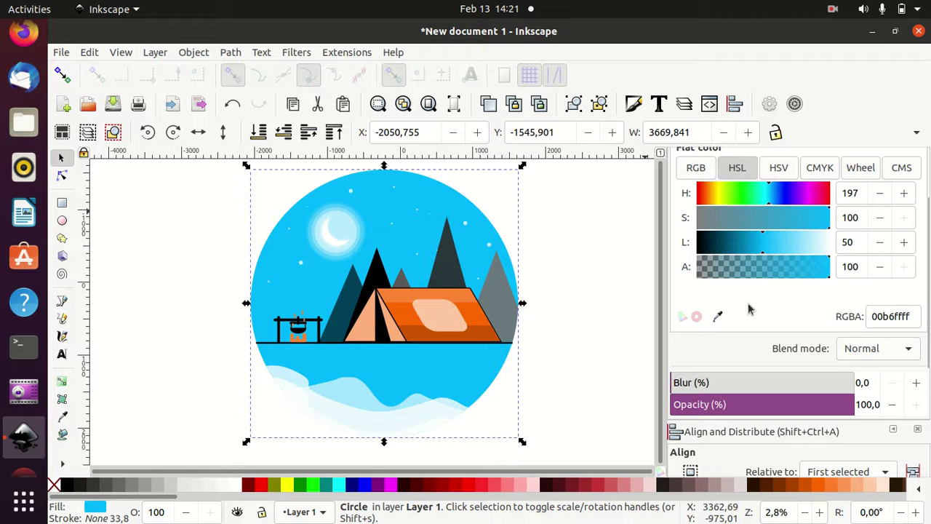
{"action": "scroll", "coordinate": [773, 297], "scroll_direction": "up", "scroll_amount": 1}
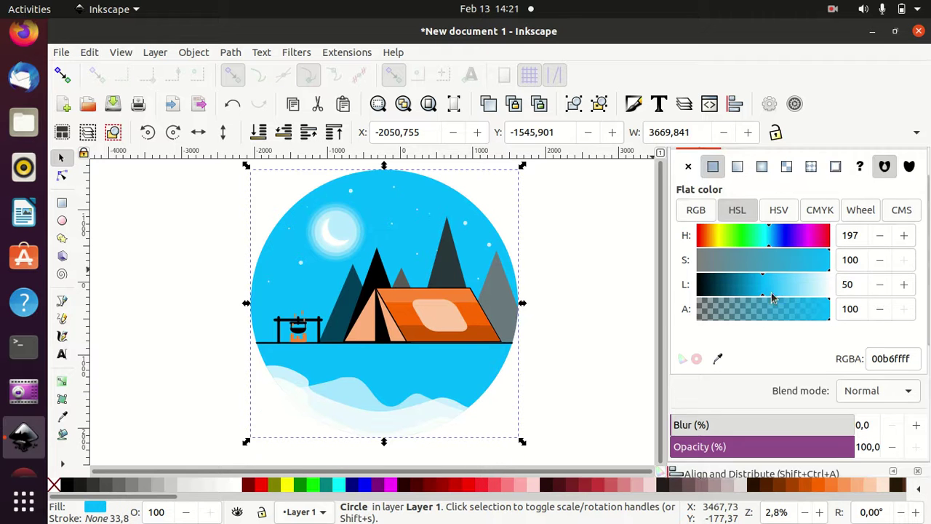
{"action": "scroll", "coordinate": [772, 297], "scroll_direction": "up", "scroll_amount": 1}
{"action": "left_click", "coordinate": [777, 185]}
{"action": "left_click", "coordinate": [713, 216]}
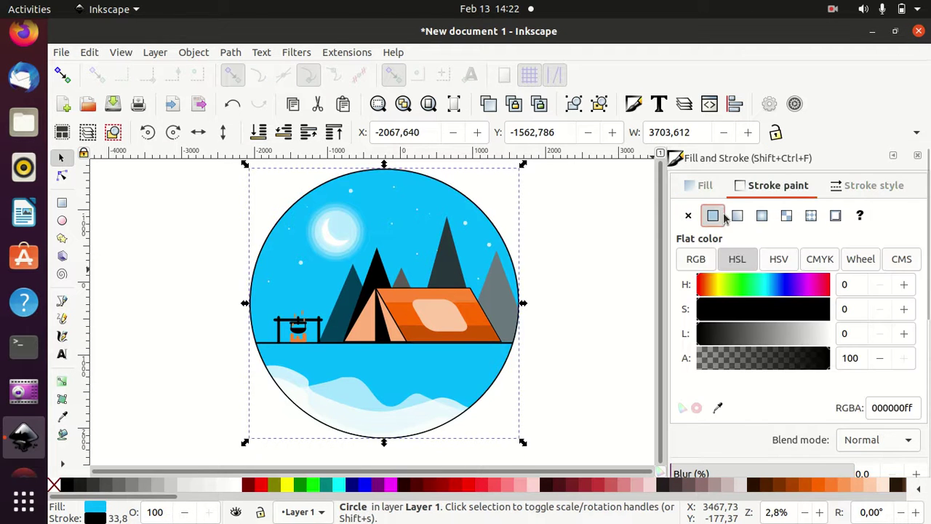
{"action": "left_click", "coordinate": [848, 189]}
{"action": "left_click", "coordinate": [809, 216]}
{"action": "left_click", "coordinate": [812, 216]}
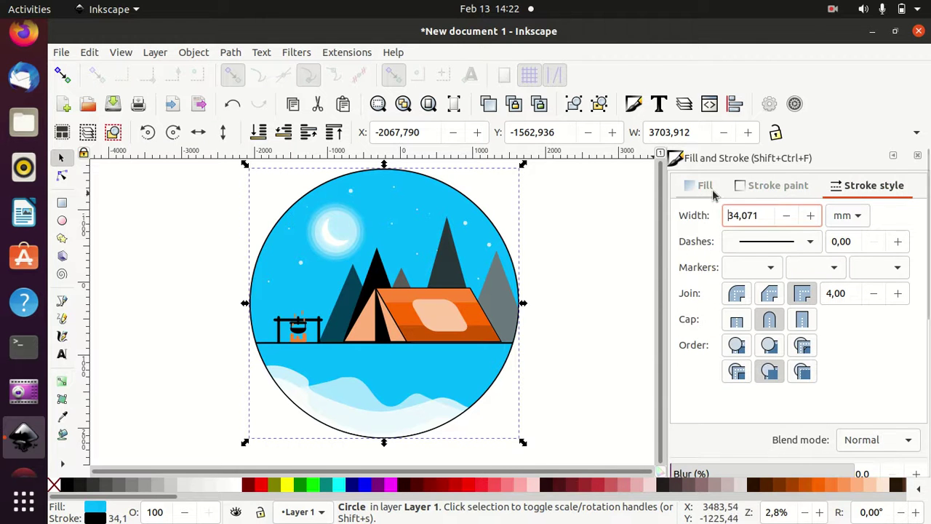
{"action": "left_click", "coordinate": [750, 188]}
{"action": "left_click", "coordinate": [862, 186]}
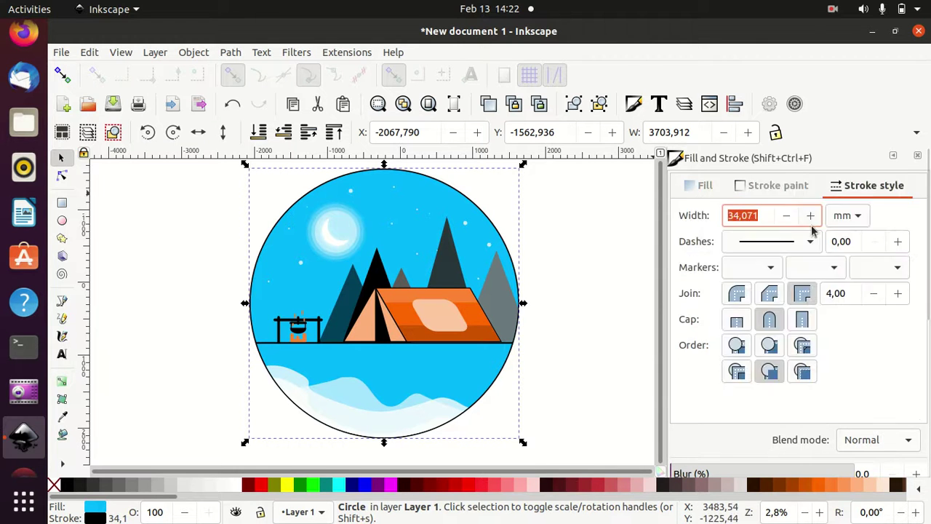
Reselect the circle, keep its stroke flat black, and thicken it to about 108.
{"action": "left_click", "coordinate": [599, 250]}
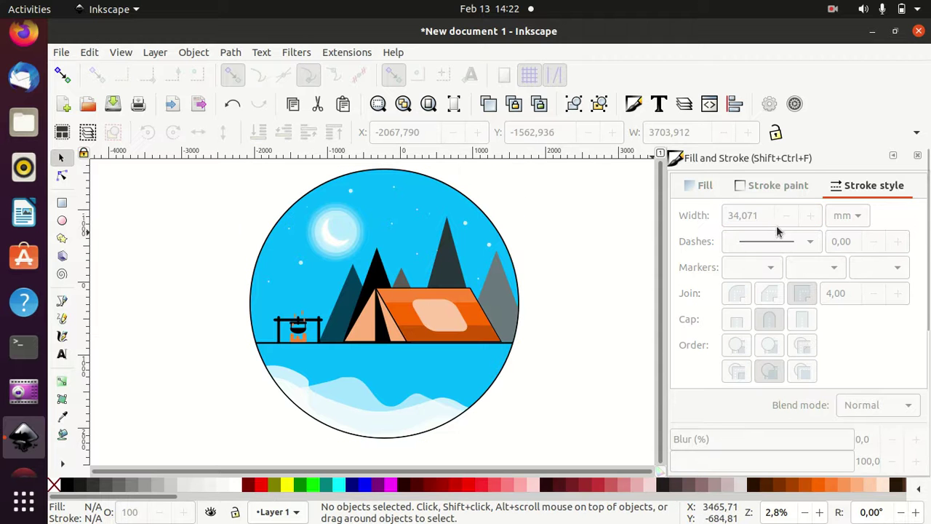
{"action": "left_click", "coordinate": [767, 189]}
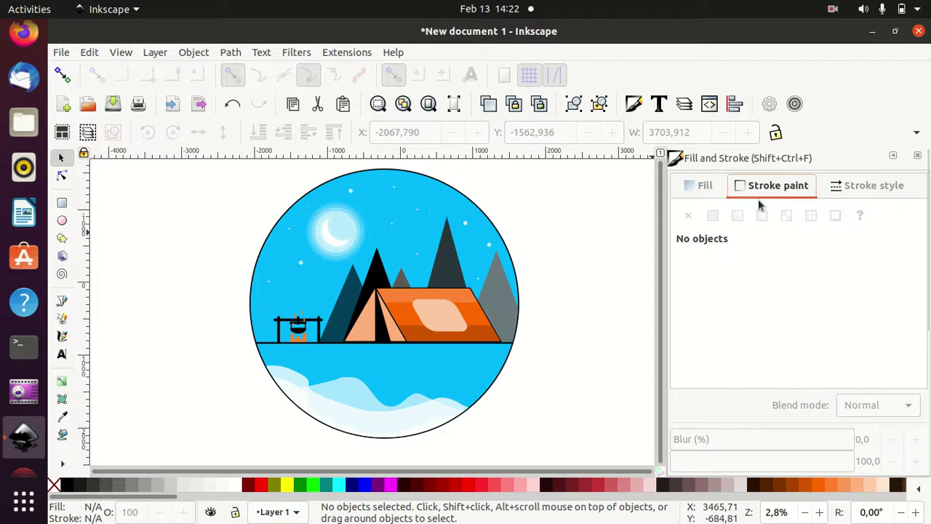
{"action": "left_click", "coordinate": [479, 212]}
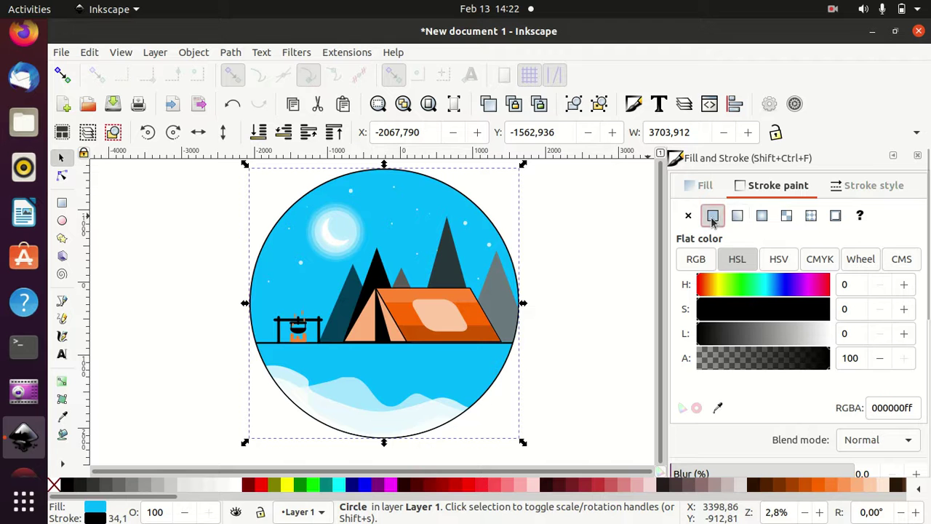
{"action": "left_click", "coordinate": [737, 217]}
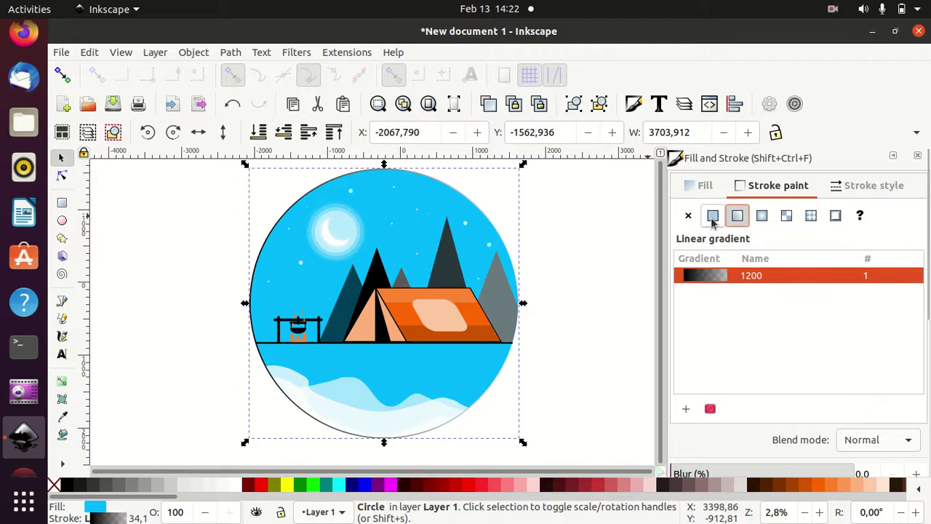
{"action": "left_click", "coordinate": [712, 217]}
{"action": "left_click", "coordinate": [863, 185]}
{"action": "left_click", "coordinate": [809, 216]}
{"action": "left_click_drag", "start_coordinate": [809, 218], "coordinate": [809, 218]}
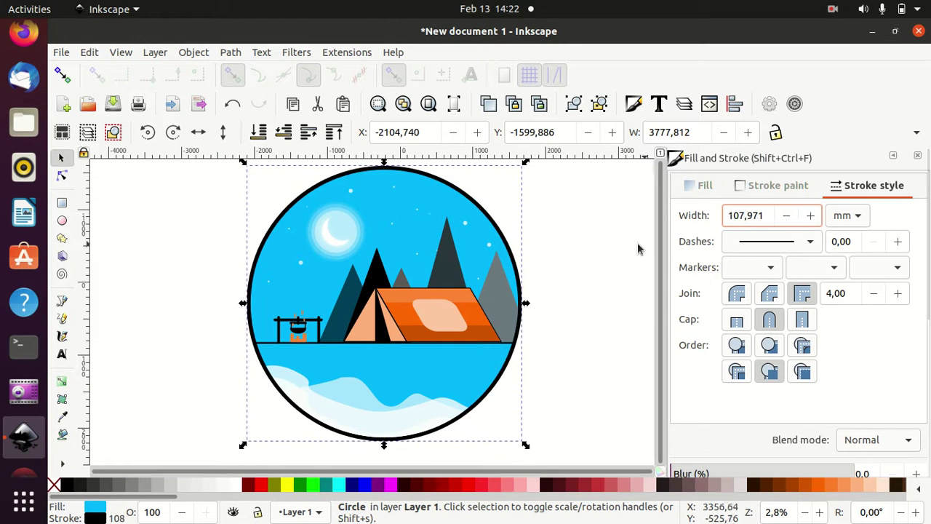
{"action": "left_click", "coordinate": [620, 235]}
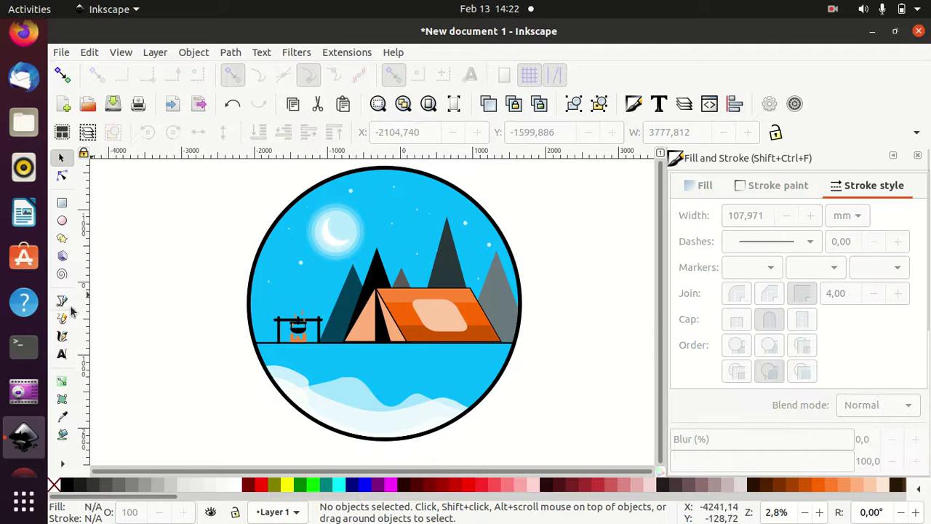
Open the Align panel, then collapse the side dock to widen the canvas.
{"action": "scroll", "coordinate": [583, 298], "scroll_direction": "down", "scroll_amount": 1, "text": "ctrl"}
{"action": "scroll", "coordinate": [583, 298], "scroll_direction": "up", "scroll_amount": 1, "text": "ctrl"}
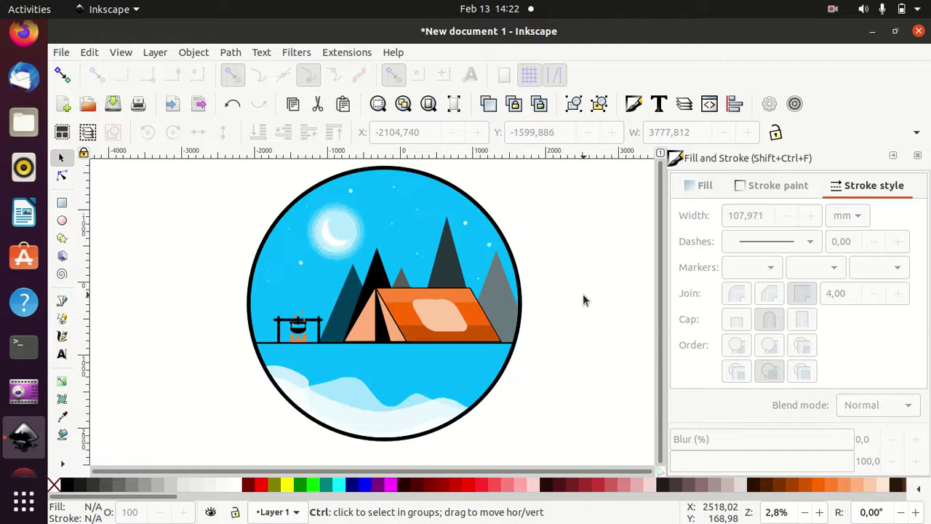
{"action": "key", "text": "ctrl+shift+a"}
{"action": "left_click", "coordinate": [864, 158]}
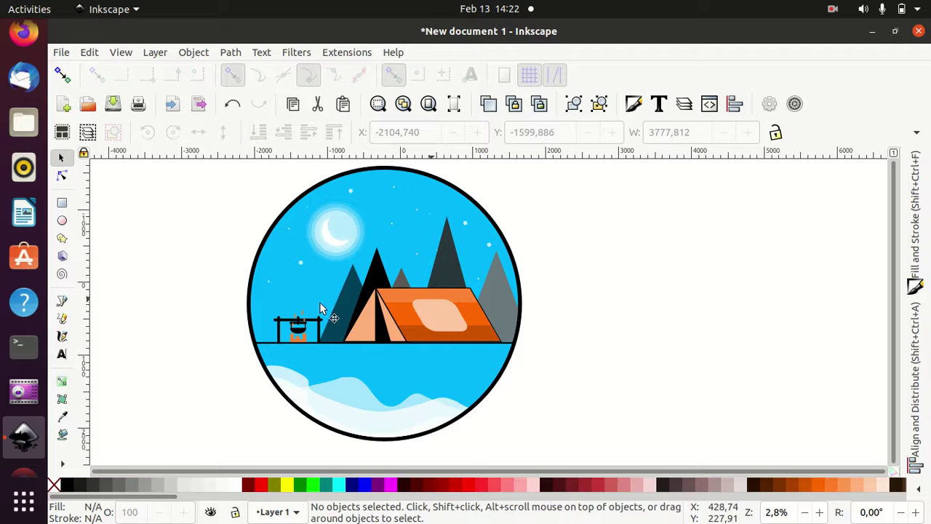
{"action": "left_click", "coordinate": [61, 355]}
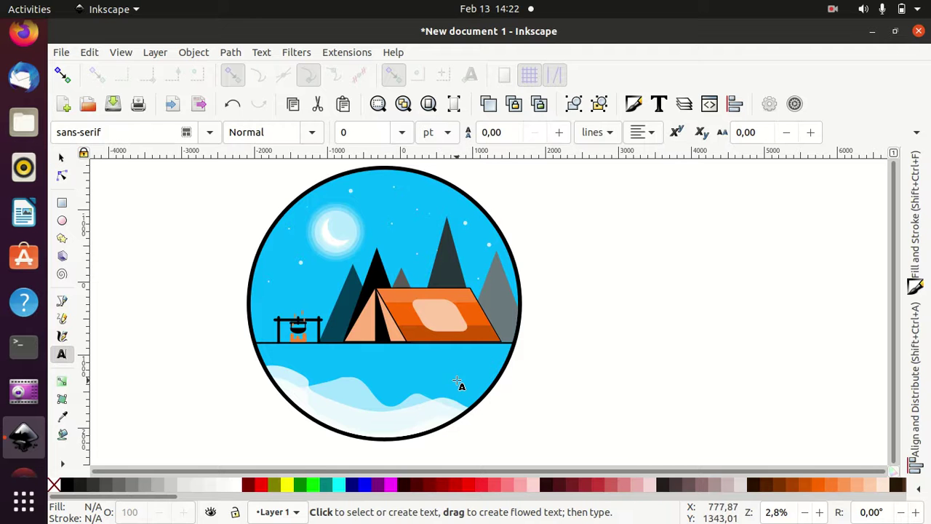
{"action": "scroll", "coordinate": [524, 382], "scroll_direction": "up", "scroll_amount": 4}
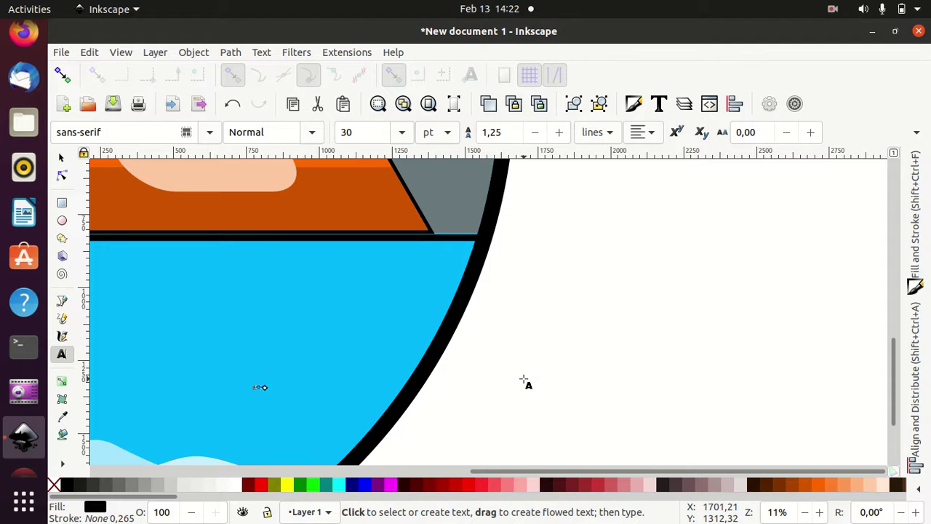
{"action": "scroll", "coordinate": [524, 381], "scroll_direction": "up", "scroll_amount": 1}
{"action": "scroll", "coordinate": [526, 383], "scroll_direction": "up", "scroll_amount": 3}
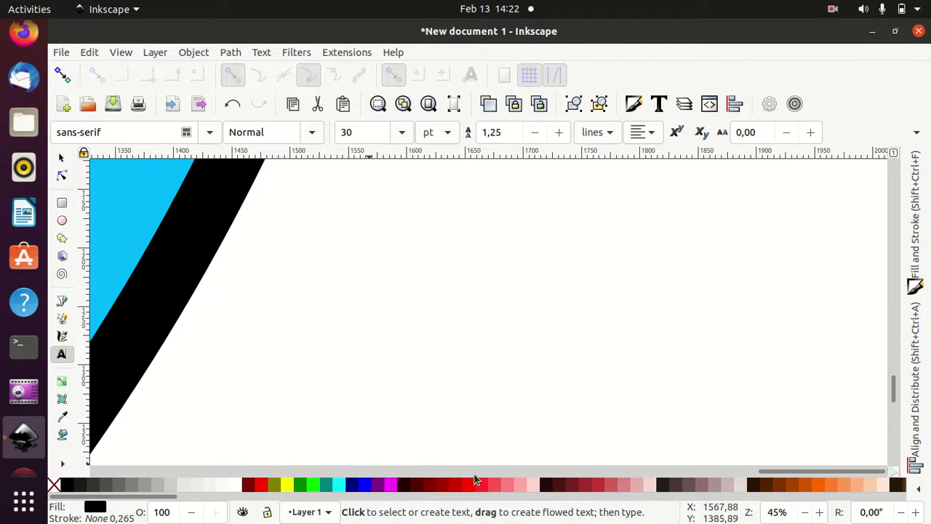
{"action": "left_click_drag", "start_coordinate": [794, 472], "coordinate": [598, 469]}
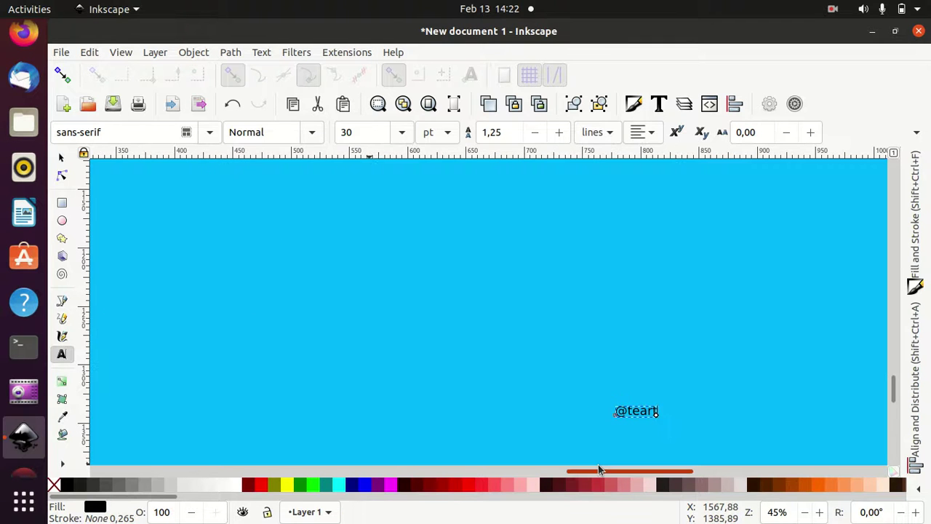
{"action": "scroll", "coordinate": [677, 417], "scroll_direction": "down", "scroll_amount": 2}
{"action": "scroll", "coordinate": [678, 418], "scroll_direction": "down", "scroll_amount": 2}
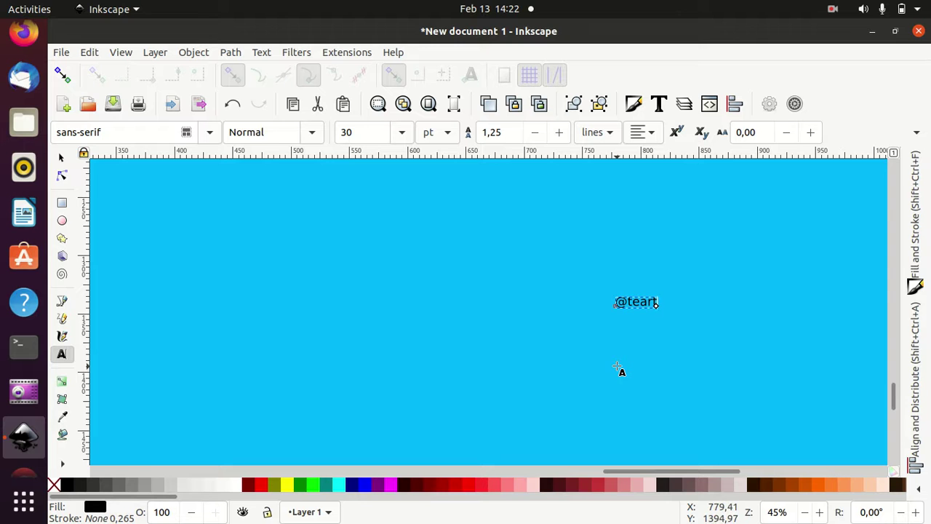
{"action": "key", "text": "ctrl+a"}
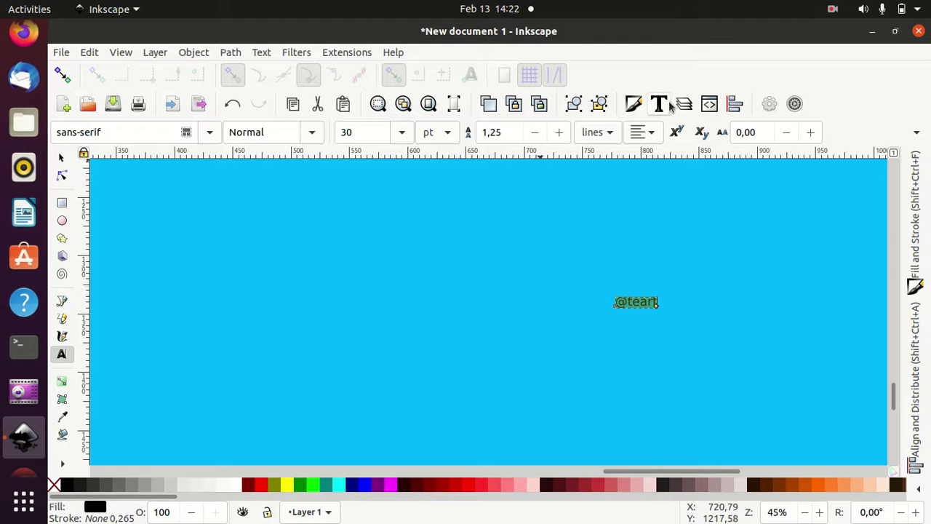
{"action": "left_click", "coordinate": [668, 104]}
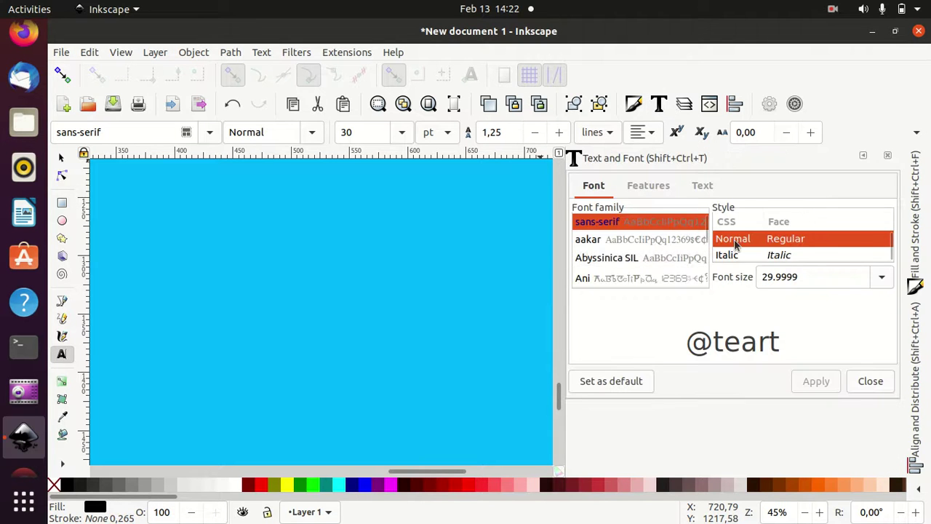
{"action": "scroll", "coordinate": [672, 262], "scroll_direction": "down", "scroll_amount": 2}
{"action": "scroll", "coordinate": [673, 262], "scroll_direction": "down", "scroll_amount": 1}
{"action": "scroll", "coordinate": [672, 262], "scroll_direction": "down", "scroll_amount": 2}
{"action": "scroll", "coordinate": [671, 262], "scroll_direction": "down", "scroll_amount": 2}
{"action": "scroll", "coordinate": [670, 261], "scroll_direction": "down", "scroll_amount": 1}
{"action": "scroll", "coordinate": [668, 259], "scroll_direction": "down", "scroll_amount": 1}
{"action": "left_click", "coordinate": [667, 260]}
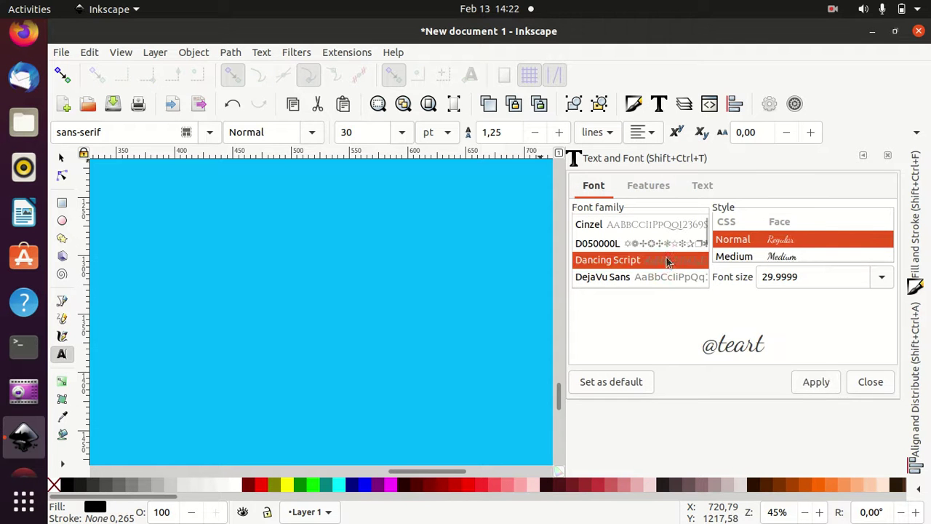
{"action": "left_click", "coordinate": [809, 383]}
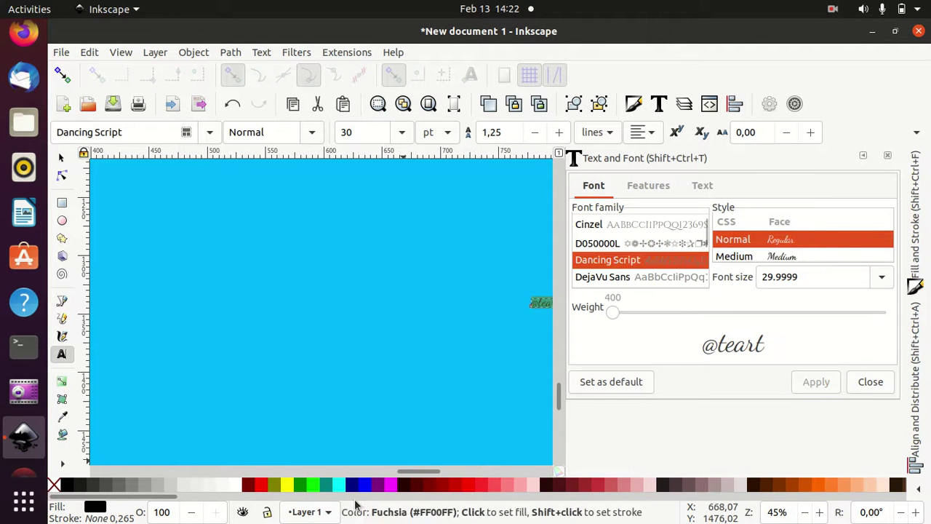
Enlarge the signature text to about double size.
{"action": "left_click_drag", "start_coordinate": [419, 472], "coordinate": [444, 472]}
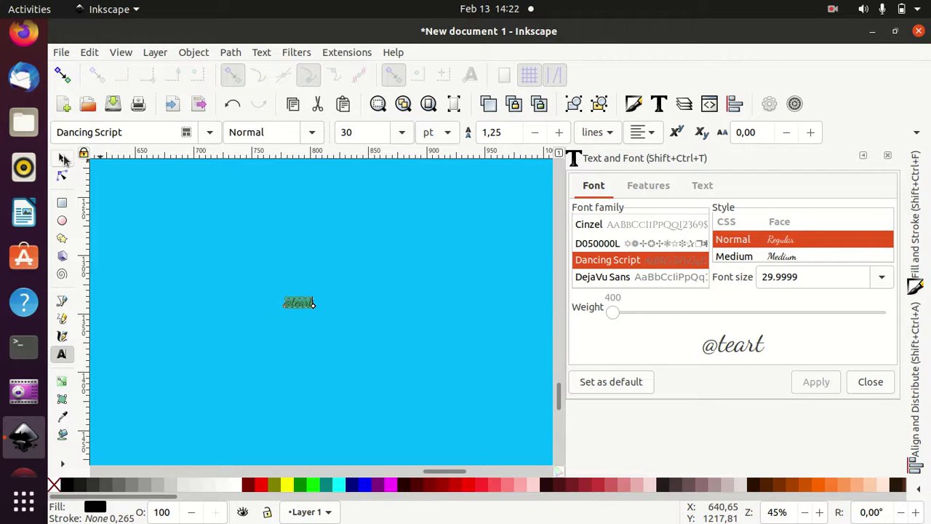
{"action": "left_click", "coordinate": [64, 158]}
{"action": "left_click_drag", "start_coordinate": [322, 318], "coordinate": [406, 372]}
{"action": "scroll", "coordinate": [406, 372], "scroll_direction": "up", "scroll_amount": 2, "text": "ctrl"}
{"action": "scroll", "coordinate": [406, 372], "scroll_direction": "down", "scroll_amount": 4, "text": "ctrl"}
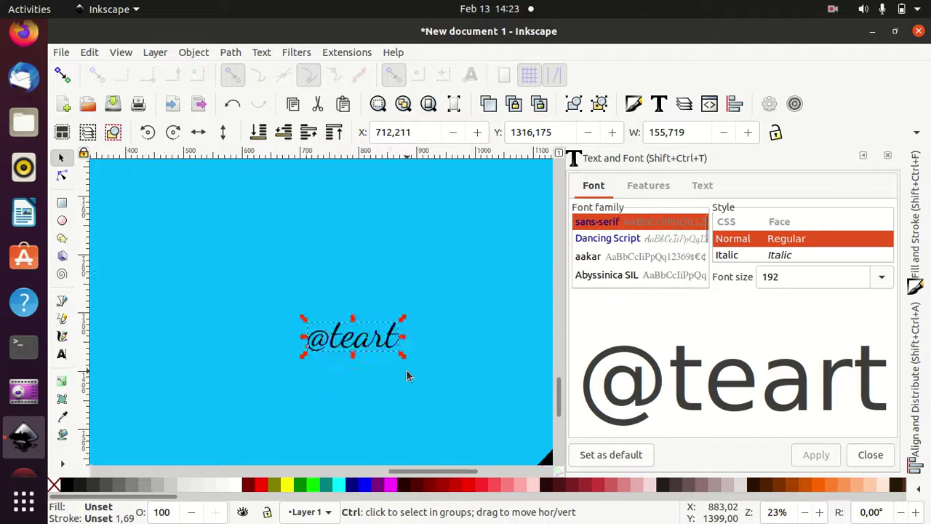
{"action": "scroll", "coordinate": [406, 370], "scroll_direction": "down", "scroll_amount": 3, "text": "ctrl"}
{"action": "scroll", "coordinate": [411, 373], "scroll_direction": "down", "scroll_amount": 2, "text": "ctrl"}
{"action": "left_click_drag", "start_coordinate": [411, 374], "coordinate": [433, 386]}
{"action": "left_click", "coordinate": [431, 380]}
{"action": "mouse_move", "coordinate": [435, 382]}
{"action": "left_mouse_down"}
{"action": "mouse_move", "coordinate": [425, 371]}
{"action": "mouse_move", "coordinate": [452, 351]}
{"action": "left_mouse_up"}
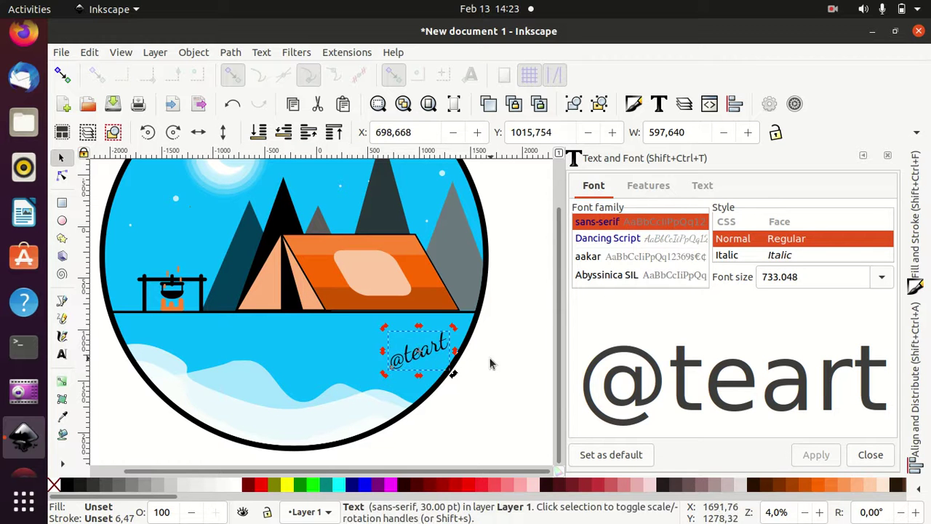
{"action": "key", "text": "ctrl"}
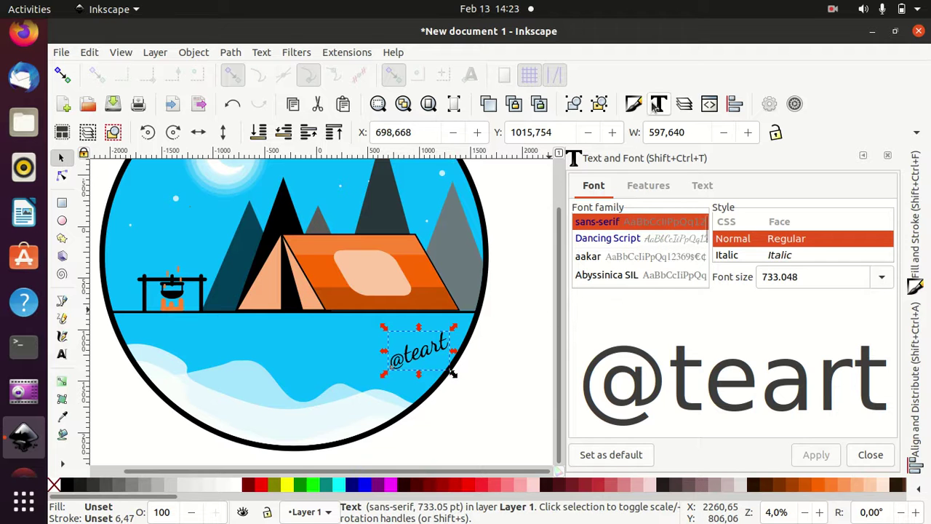
Give the signature a flat white stroke about 11.665 wide.
{"action": "left_click", "coordinate": [634, 104]}
{"action": "left_click", "coordinate": [691, 188]}
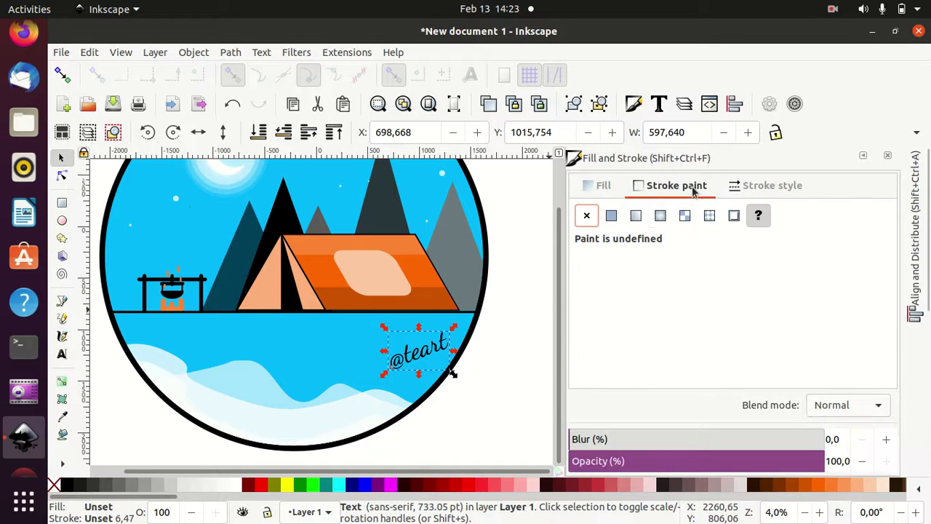
{"action": "left_click", "coordinate": [612, 217]}
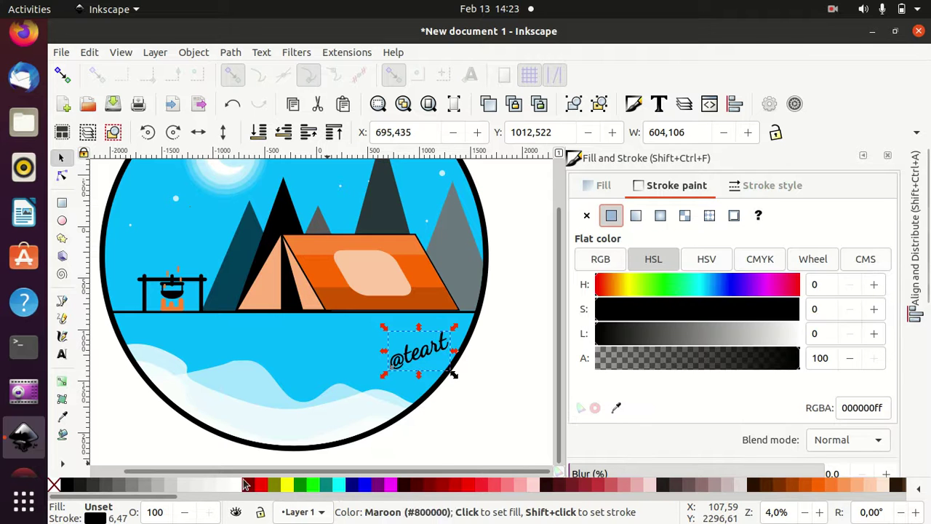
{"action": "left_click", "coordinate": [235, 484], "text": "shift"}
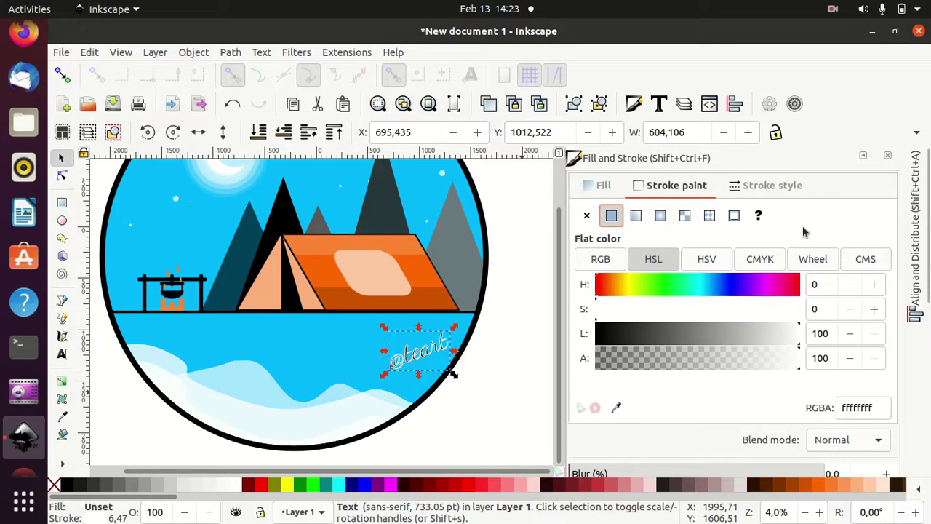
{"action": "left_click", "coordinate": [773, 186]}
{"action": "left_click", "coordinate": [709, 216]}
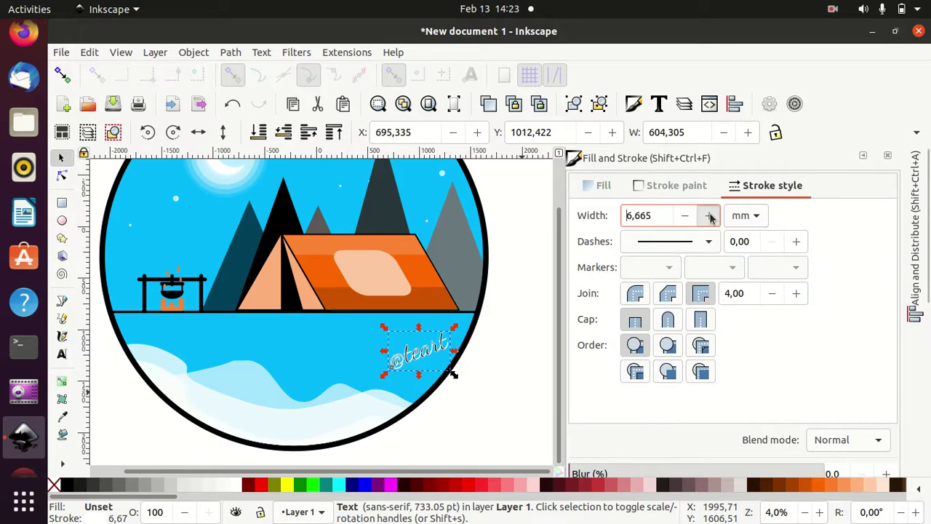
{"action": "left_click", "coordinate": [710, 216]}
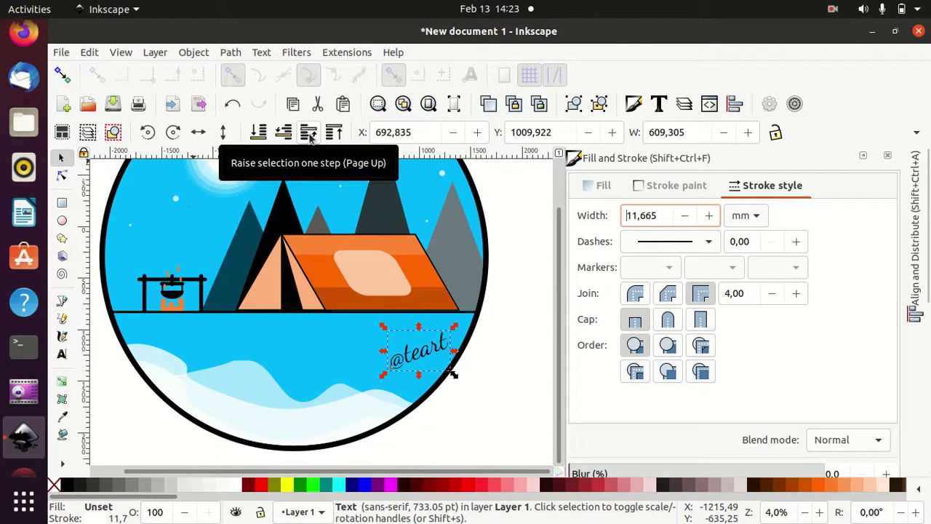
Deselect the signature, collapse the docked panels, and centre the whole badge in a wider view.
{"action": "left_click", "coordinate": [508, 310]}
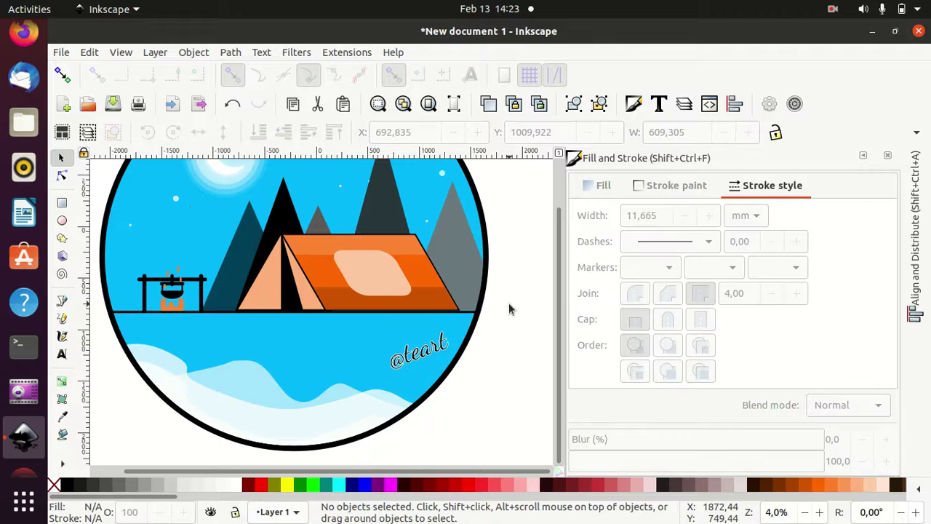
{"action": "scroll", "coordinate": [509, 303], "scroll_direction": "down", "scroll_amount": 2, "text": "ctrl"}
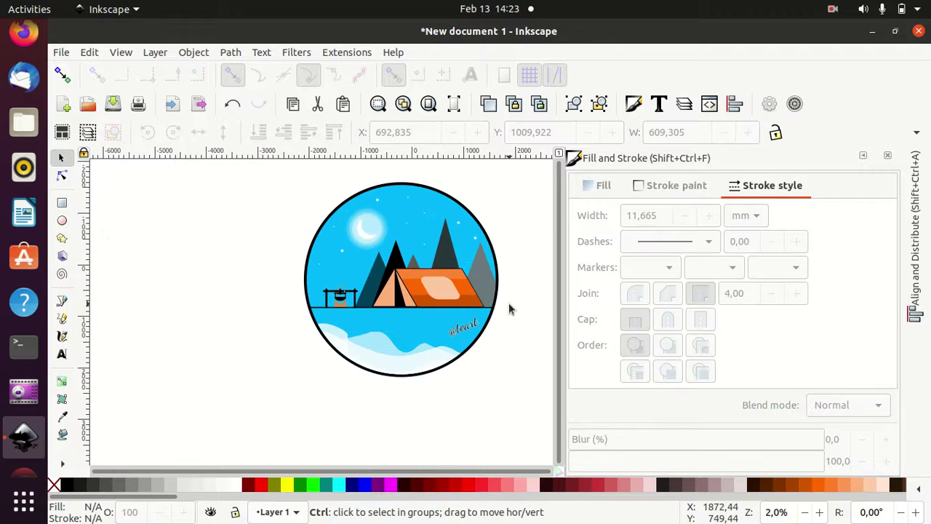
{"action": "left_click", "coordinate": [864, 157]}
{"action": "left_click", "coordinate": [864, 158]}
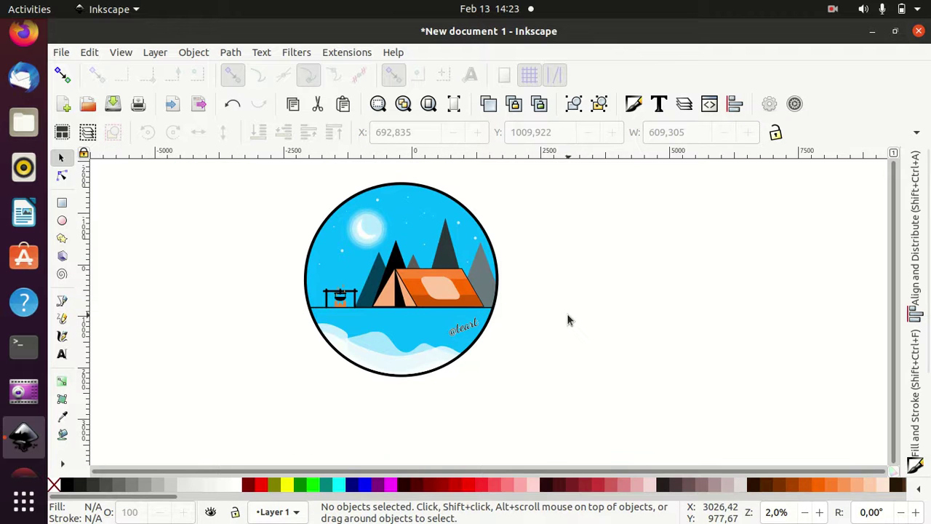
{"action": "scroll", "coordinate": [567, 313], "scroll_direction": "up", "scroll_amount": 2, "text": "ctrl"}
{"action": "left_click_drag", "start_coordinate": [542, 280], "coordinate": [722, 343]}
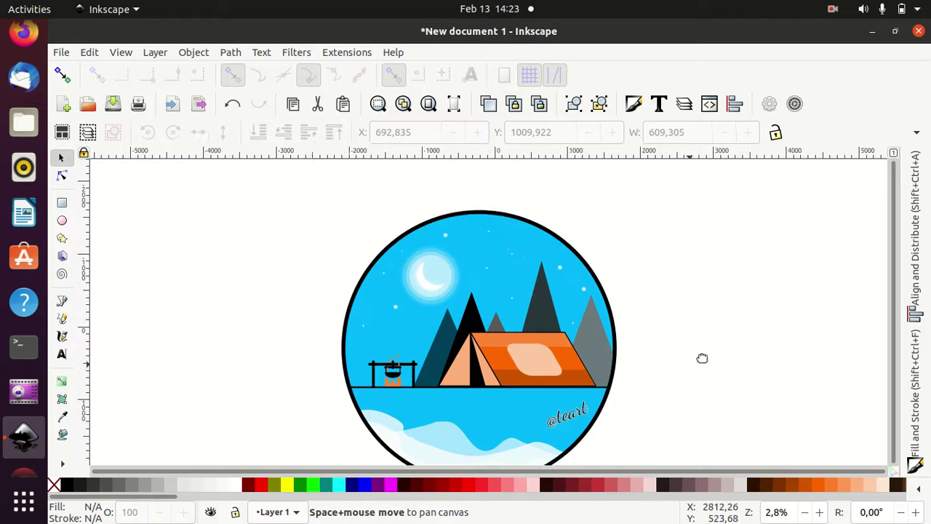